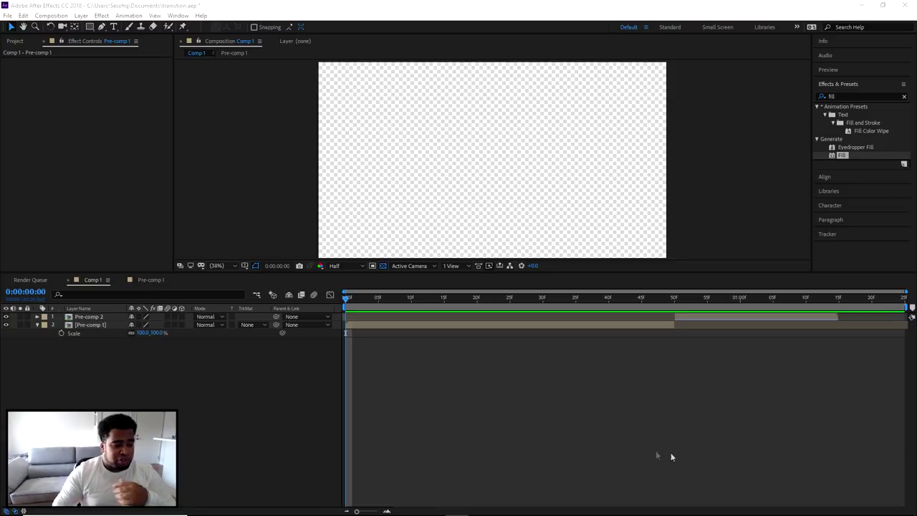
Step: Play and scrub through the finished transition in Comp 1 to examine how its shapes sweep across the frame
{"action": "left_click", "coordinate": [293, 290]}
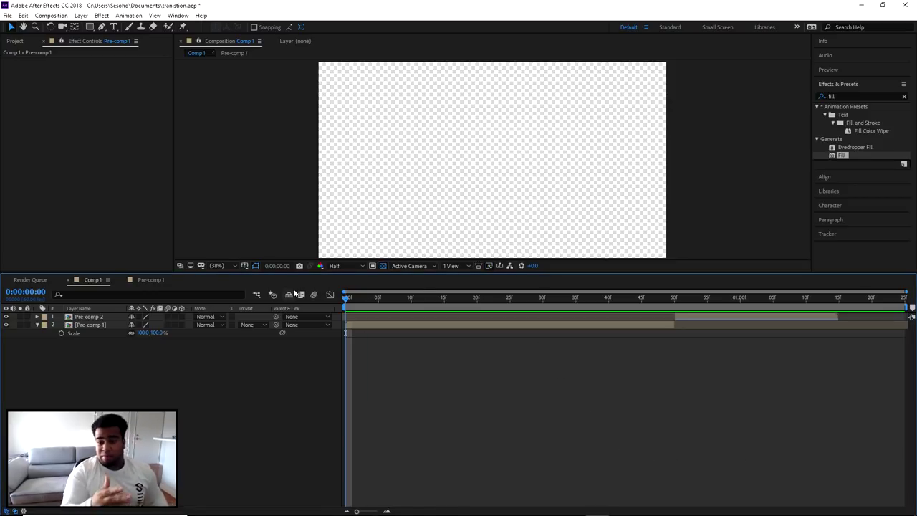
{"action": "key", "text": "space"}
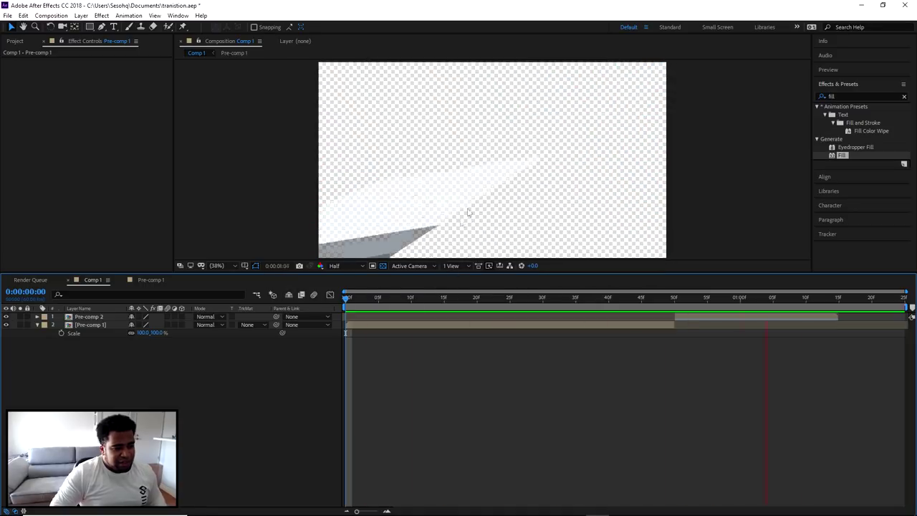
{"action": "left_click_drag", "start_coordinate": [348, 297], "coordinate": [490, 290]}
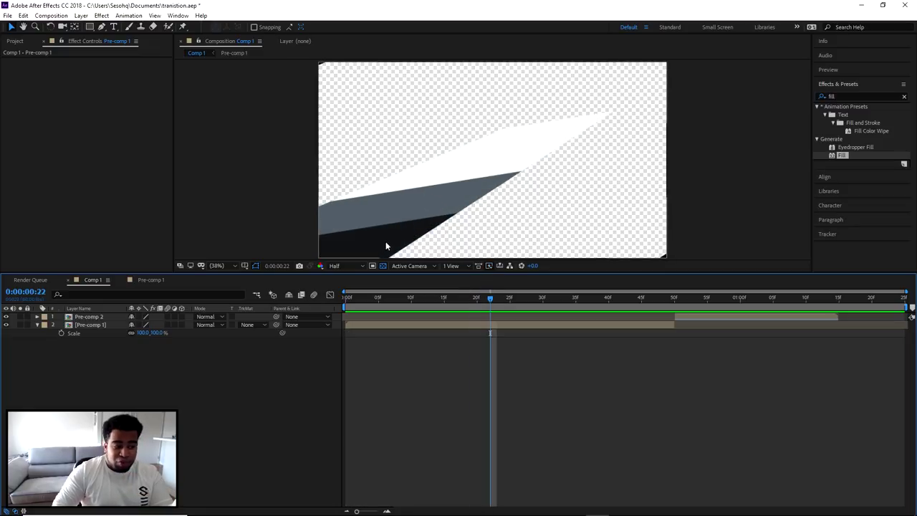
{"action": "left_click_drag", "start_coordinate": [491, 297], "coordinate": [543, 304]}
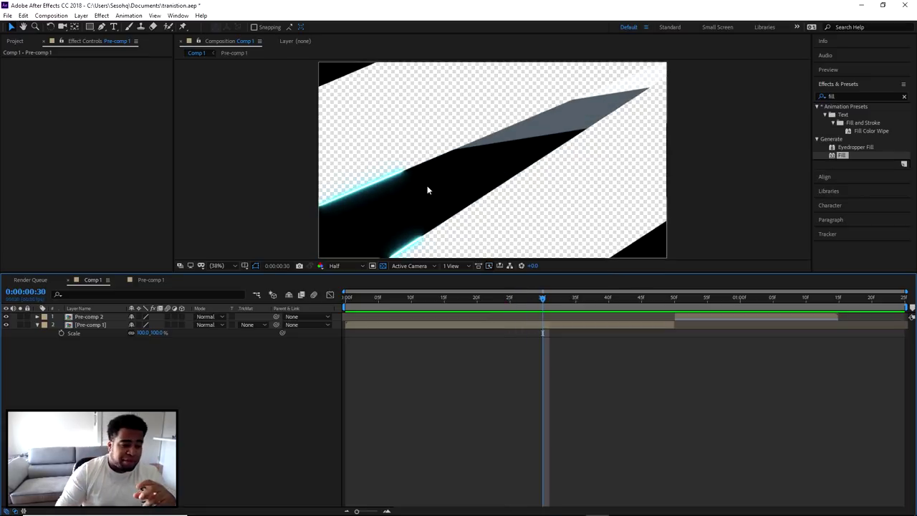
{"action": "left_click_drag", "start_coordinate": [542, 301], "coordinate": [324, 281]}
{"action": "key", "text": "space"}
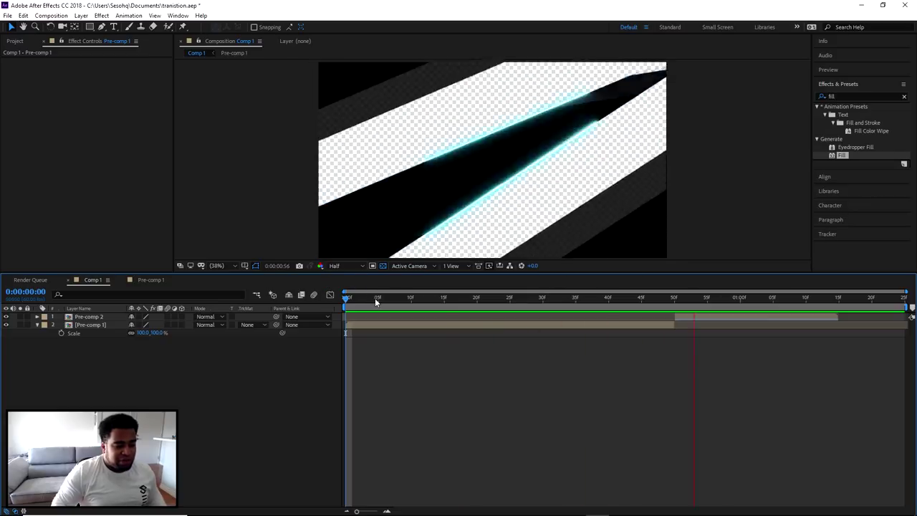
{"action": "key", "text": "space"}
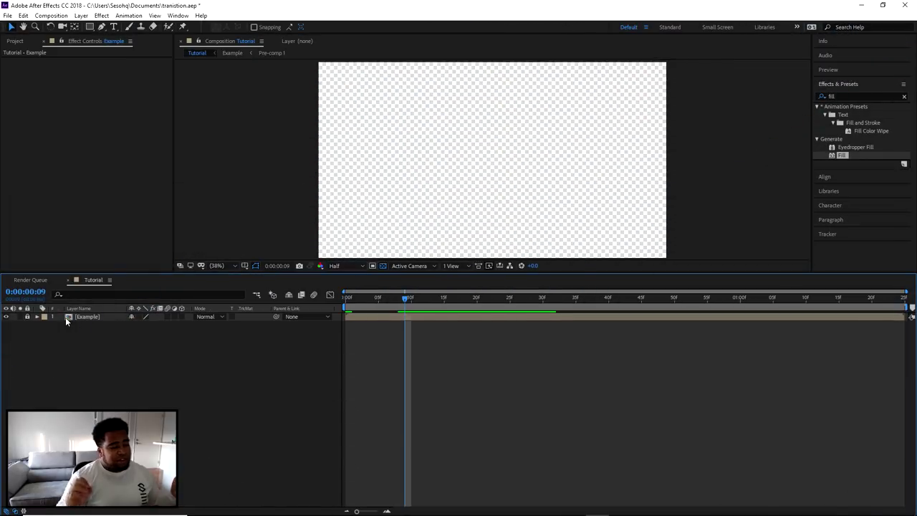
Step: Review the Example layer's transition in the Tutorial composition by scrubbing and replaying it from the beginning
{"action": "left_click_drag", "start_coordinate": [381, 297], "coordinate": [516, 299]}
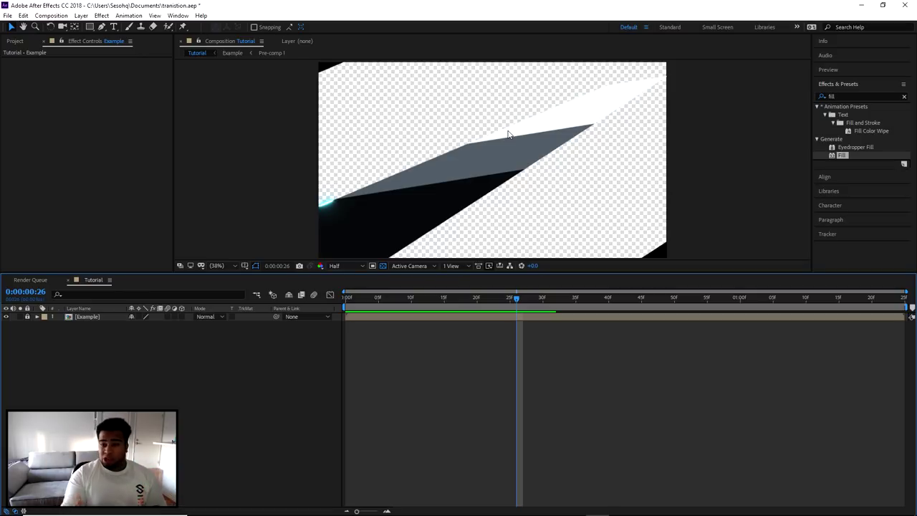
{"action": "key", "text": "Home"}
{"action": "key", "text": "space"}
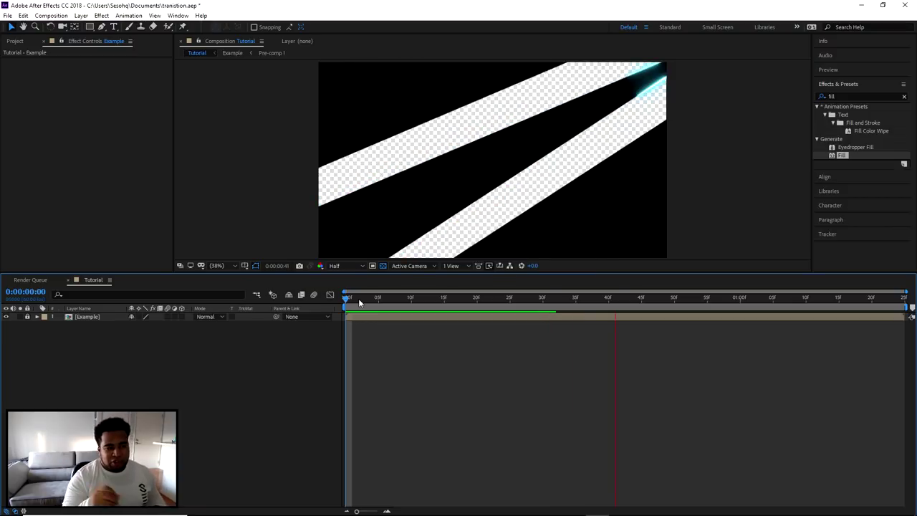
{"action": "left_click", "coordinate": [366, 298]}
{"action": "key", "text": "space"}
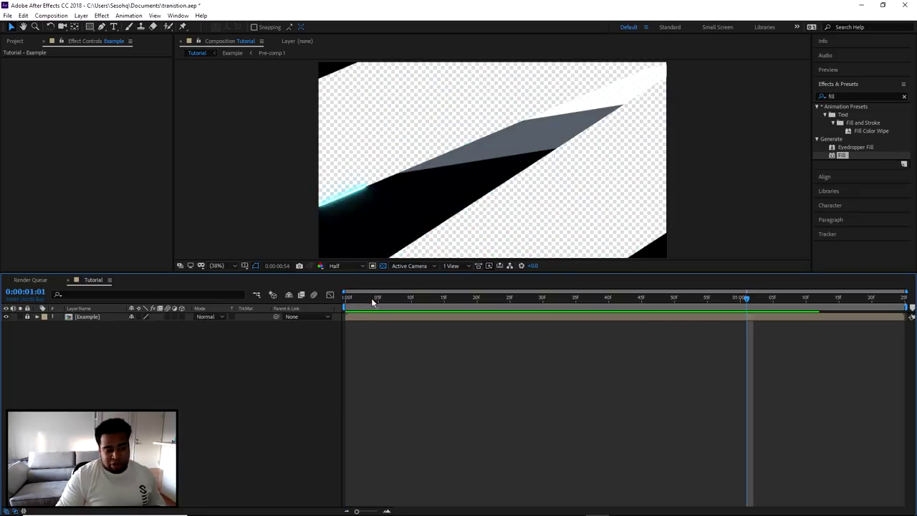
{"action": "key", "text": "space"}
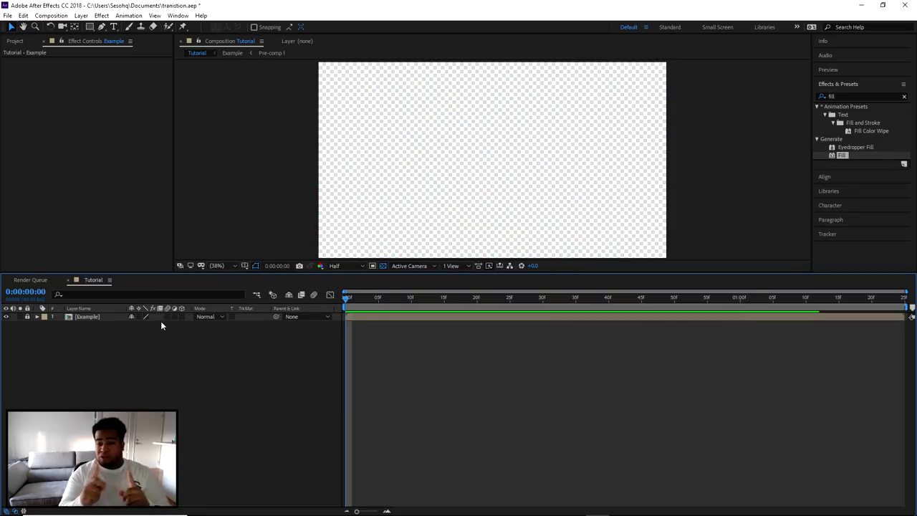
Step: Hide the Example layer in the Tutorial composition and activate the Pen tool
{"action": "left_click", "coordinate": [6, 317]}
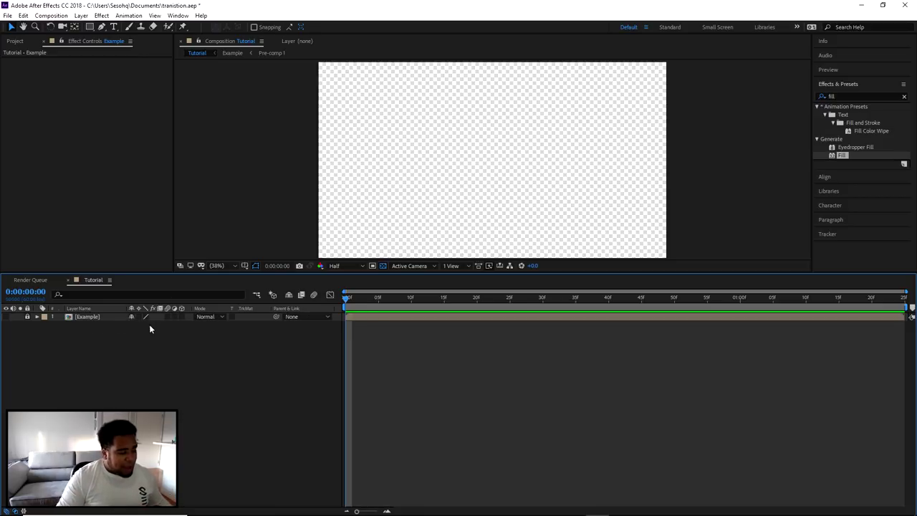
{"action": "left_click", "coordinate": [89, 318]}
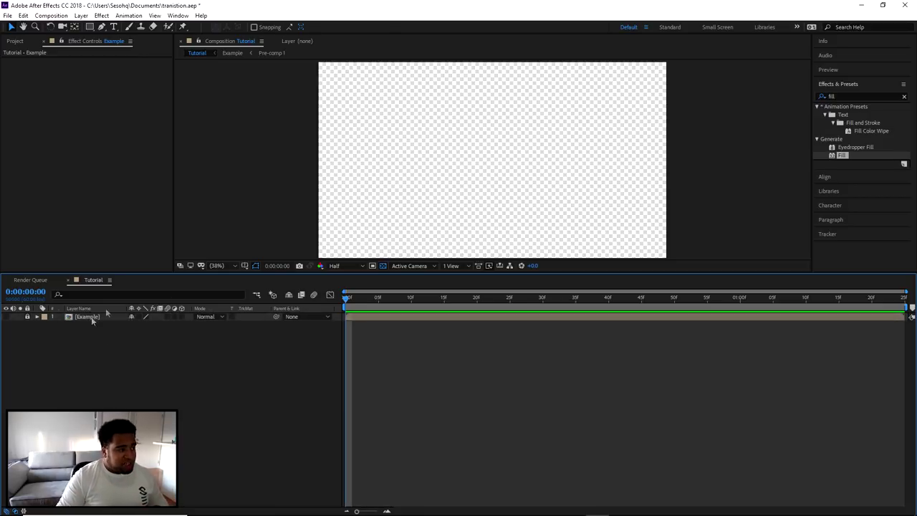
{"action": "left_click", "coordinate": [103, 26]}
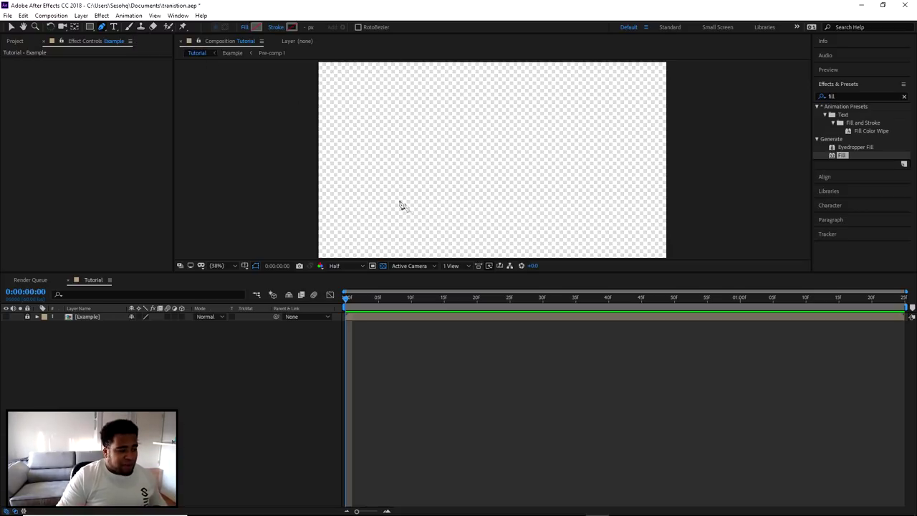
{"action": "scroll", "coordinate": [404, 208], "scroll_direction": "down", "scroll_amount": 1}
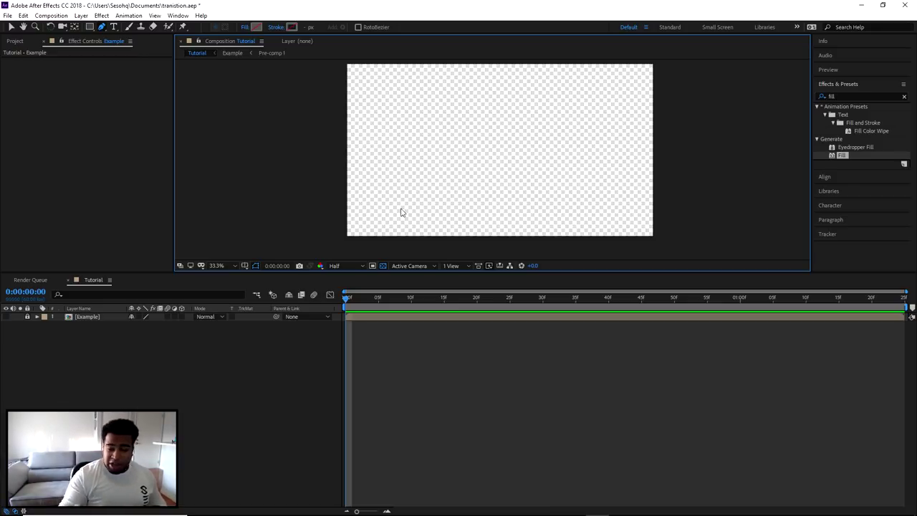
{"action": "scroll", "coordinate": [401, 211], "scroll_direction": "down", "scroll_amount": 6}
{"action": "scroll", "coordinate": [402, 211], "scroll_direction": "up", "scroll_amount": 7}
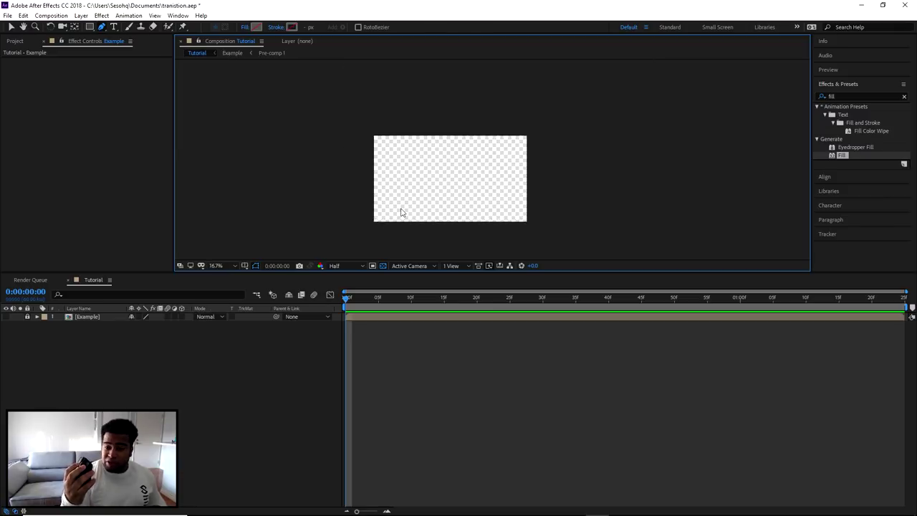
{"action": "scroll", "coordinate": [403, 212], "scroll_direction": "down", "scroll_amount": 4}
{"action": "left_click_drag", "start_coordinate": [454, 179], "coordinate": [496, 186]}
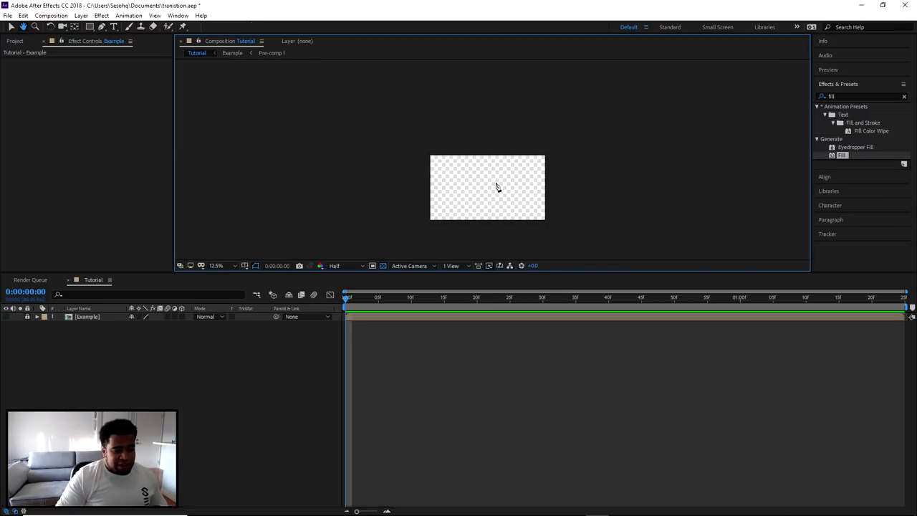
{"action": "key", "text": "space"}
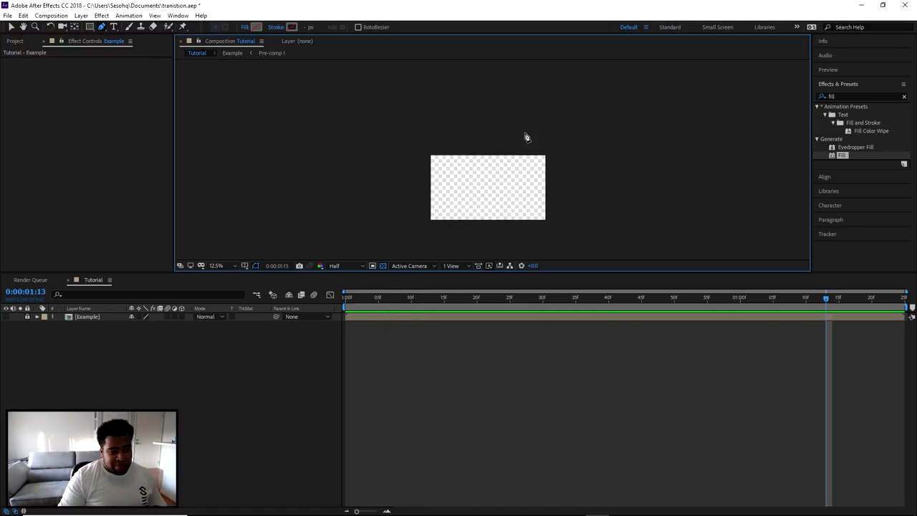
{"action": "left_click", "coordinate": [320, 305]}
{"action": "left_click_drag", "start_coordinate": [478, 199], "coordinate": [559, 178]}
{"action": "scroll", "coordinate": [579, 171], "scroll_direction": "up", "scroll_amount": 6}
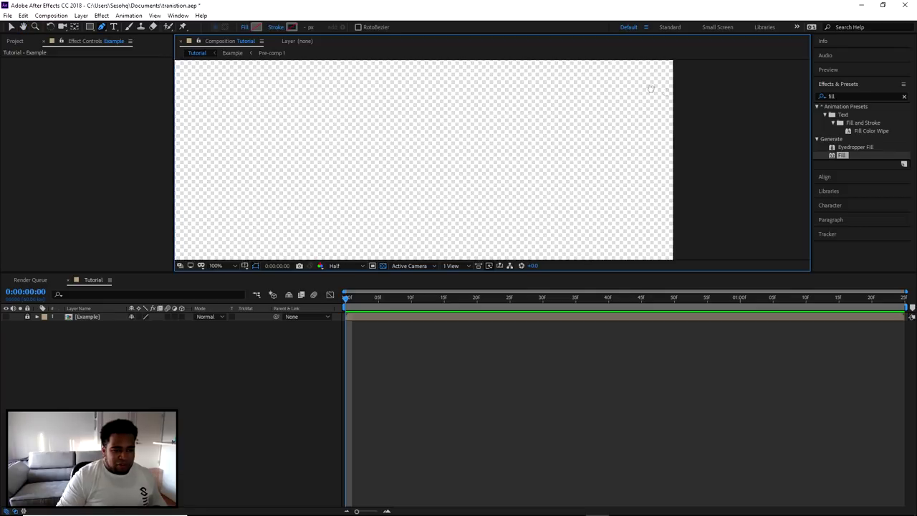
{"action": "left_click_drag", "start_coordinate": [651, 86], "coordinate": [581, 252]}
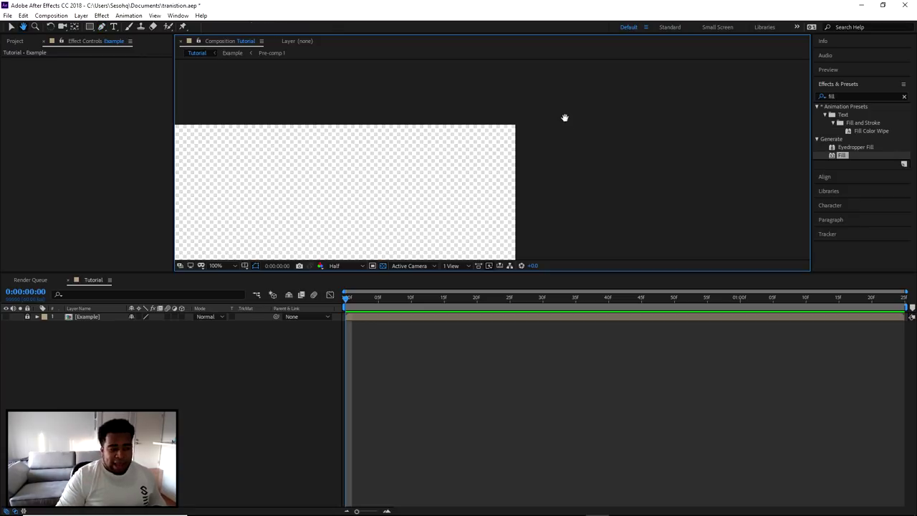
{"action": "left_click_drag", "start_coordinate": [566, 122], "coordinate": [614, 92]}
{"action": "key", "text": "g"}
{"action": "scroll", "coordinate": [465, 178], "scroll_direction": "down", "scroll_amount": 5}
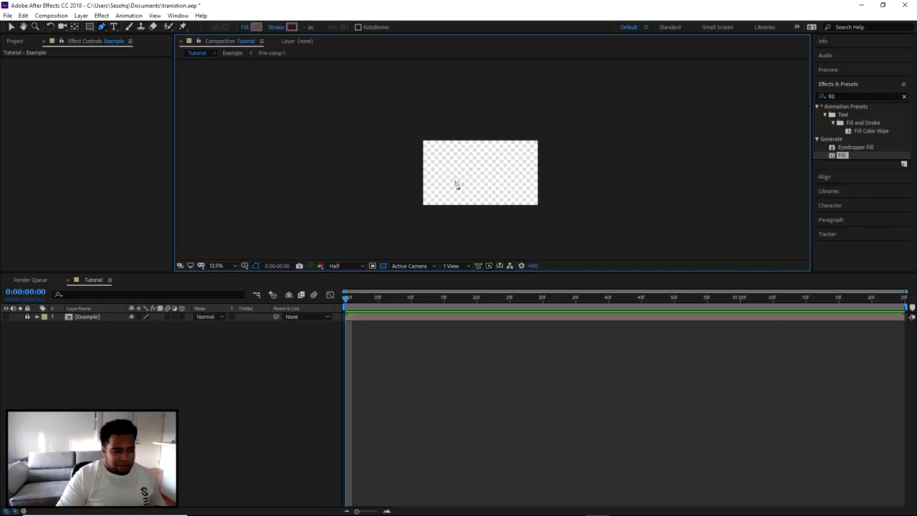
{"action": "scroll", "coordinate": [502, 156], "scroll_direction": "up", "scroll_amount": 3}
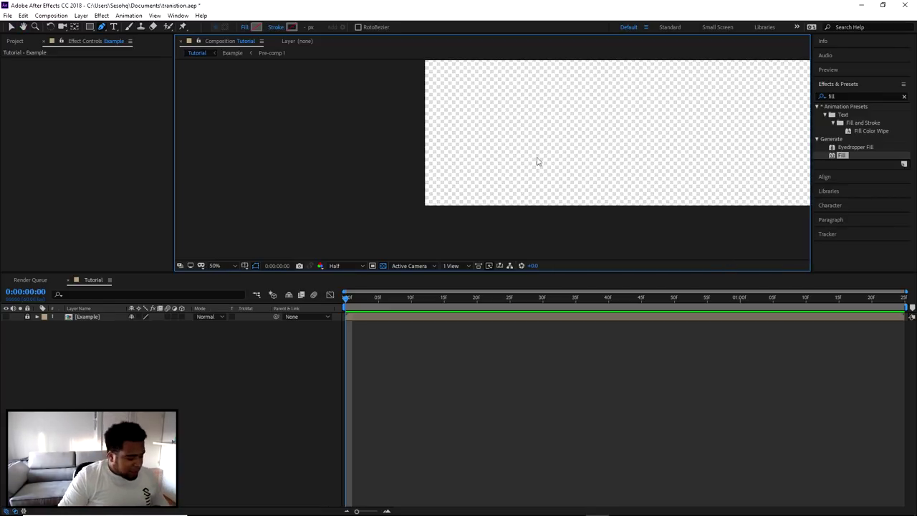
{"action": "scroll", "coordinate": [536, 160], "scroll_direction": "down", "scroll_amount": 2}
{"action": "key", "text": "h"}
{"action": "key", "text": "g"}
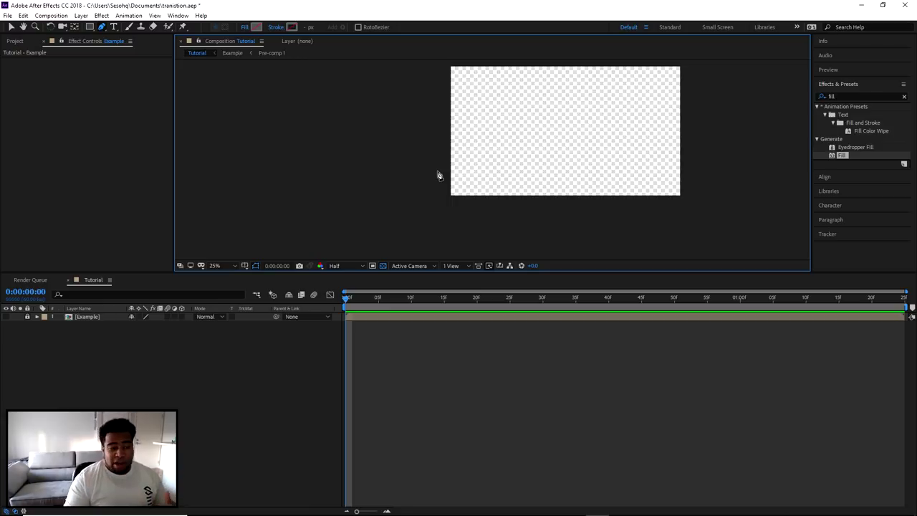
Step: Start a pen shape with a diagonal edge from outside the canvas's lower-left side to just above its upper-right corner
{"action": "left_click_drag", "start_coordinate": [501, 180], "coordinate": [456, 203]}
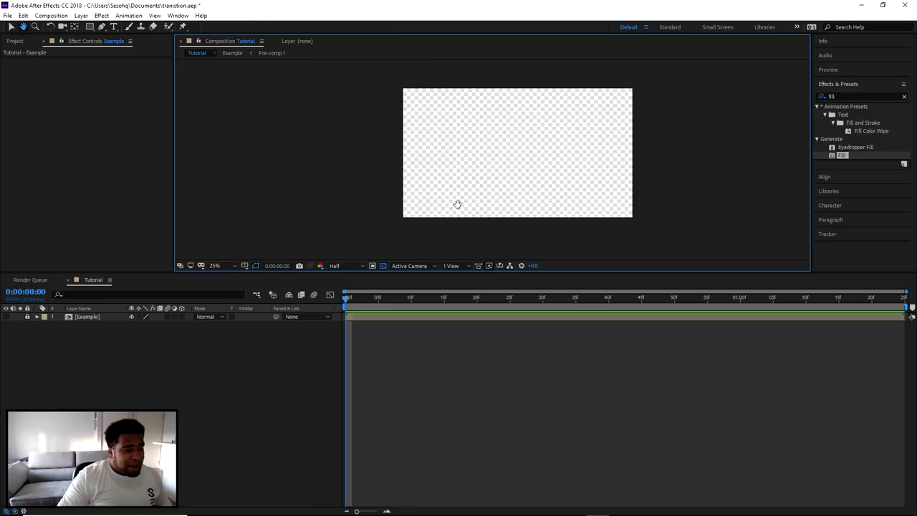
{"action": "left_click", "coordinate": [378, 205]}
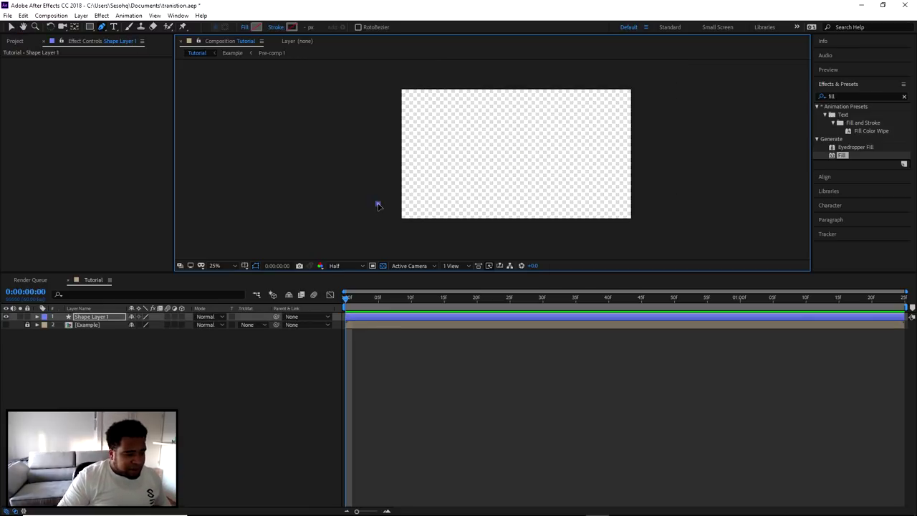
{"action": "left_click", "coordinate": [631, 86]}
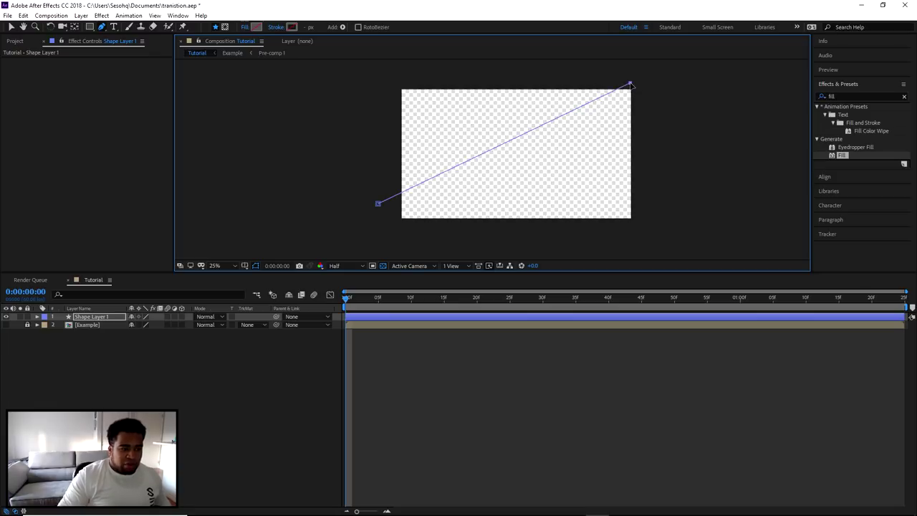
Step: Sketch the intended tapered diagonal outline in red on a screen capture, and discard the capture
{"action": "key", "text": "Print"}
{"action": "left_click_drag", "start_coordinate": [313, 57], "coordinate": [731, 250]}
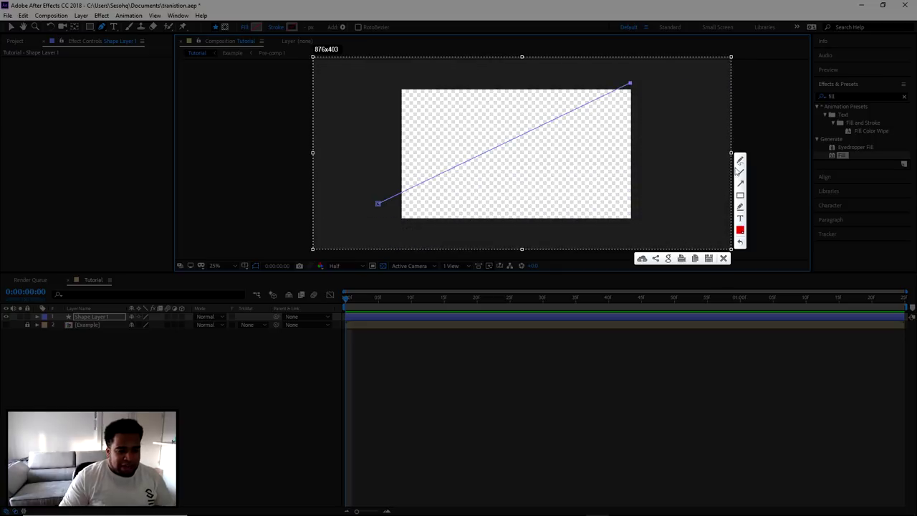
{"action": "mouse_move", "coordinate": [379, 202]}
{"action": "left_mouse_down"}
{"action": "mouse_move", "coordinate": [643, 92]}
{"action": "mouse_move", "coordinate": [659, 76]}
{"action": "mouse_move", "coordinate": [627, 86]}
{"action": "mouse_move", "coordinate": [640, 85]}
{"action": "mouse_move", "coordinate": [637, 99]}
{"action": "mouse_move", "coordinate": [416, 256]}
{"action": "mouse_move", "coordinate": [409, 242]}
{"action": "mouse_move", "coordinate": [365, 240]}
{"action": "mouse_move", "coordinate": [374, 202]}
{"action": "left_mouse_up"}
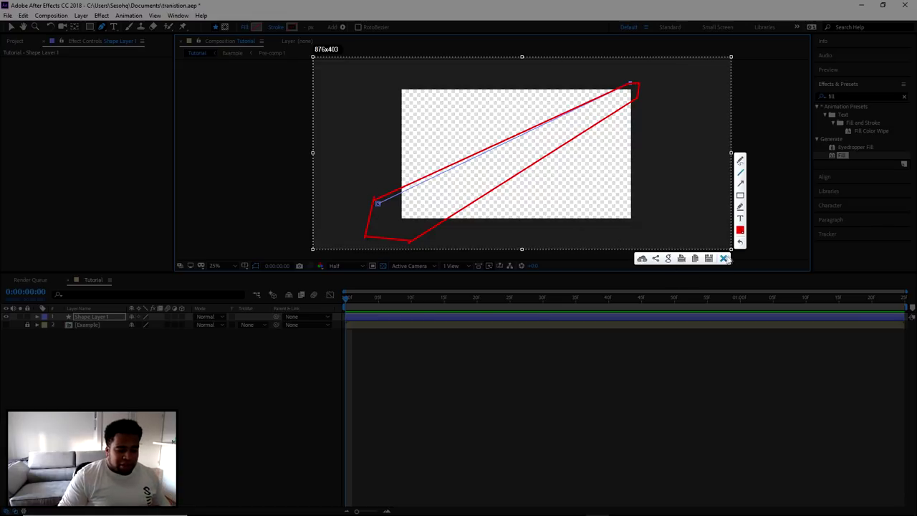
{"action": "left_click", "coordinate": [724, 258]}
Step: Add two points beyond the canvas's upper-right corner and one below its lower-left corner, and close the path into a diagonal band
{"action": "left_click_drag", "start_coordinate": [641, 84], "coordinate": [643, 98]}
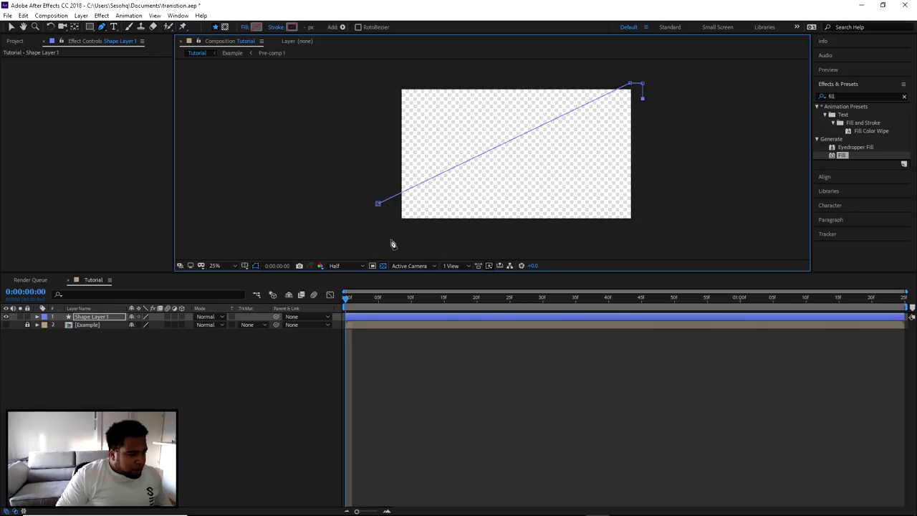
{"action": "left_click", "coordinate": [402, 245]}
{"action": "left_click", "coordinate": [400, 245]}
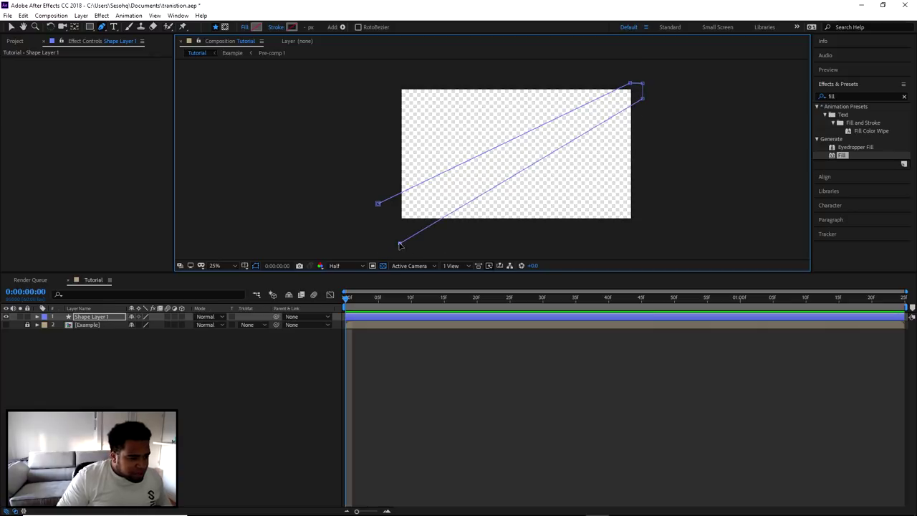
{"action": "left_click", "coordinate": [380, 205]}
{"action": "left_click", "coordinate": [400, 245]}
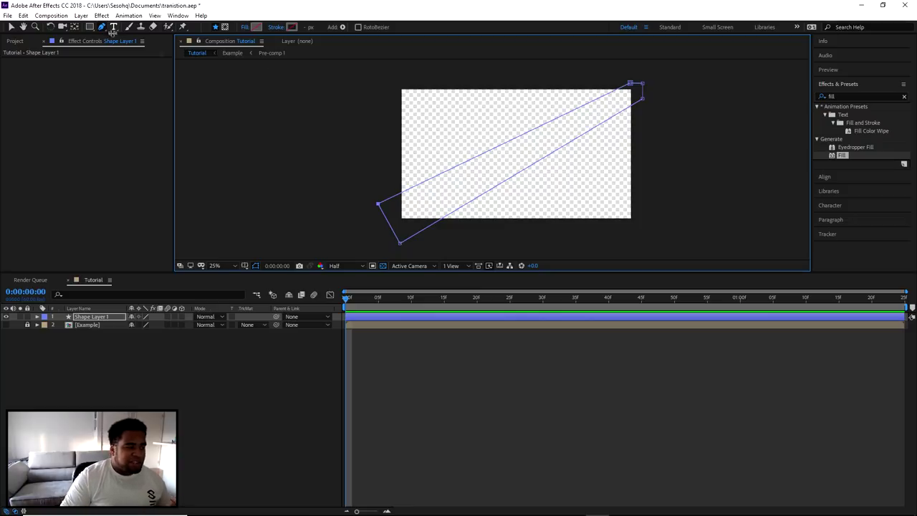
Step: Reposition the band's corner points to widen its lower-left end farther outside the canvas and narrow its upper-right tip
{"action": "left_click_drag", "start_coordinate": [378, 204], "coordinate": [352, 208]}
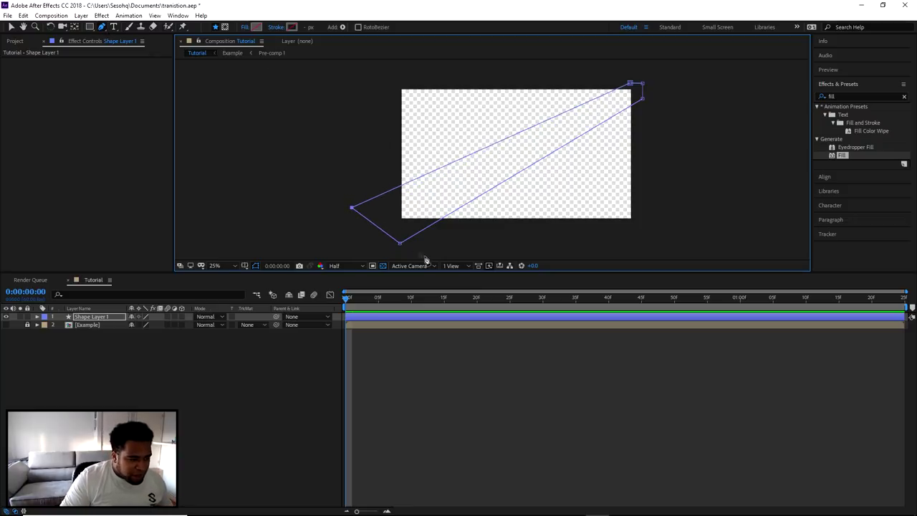
{"action": "left_click_drag", "start_coordinate": [400, 242], "coordinate": [399, 249]}
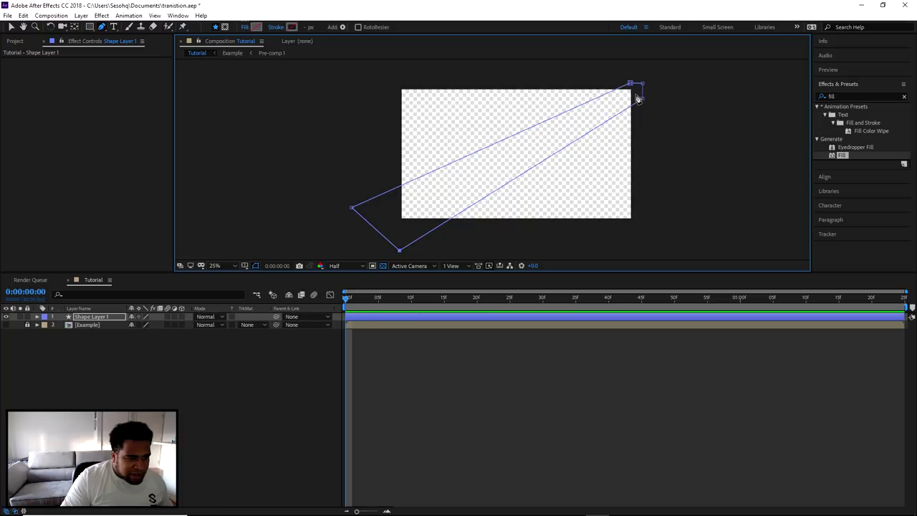
{"action": "left_click_drag", "start_coordinate": [640, 99], "coordinate": [633, 85]}
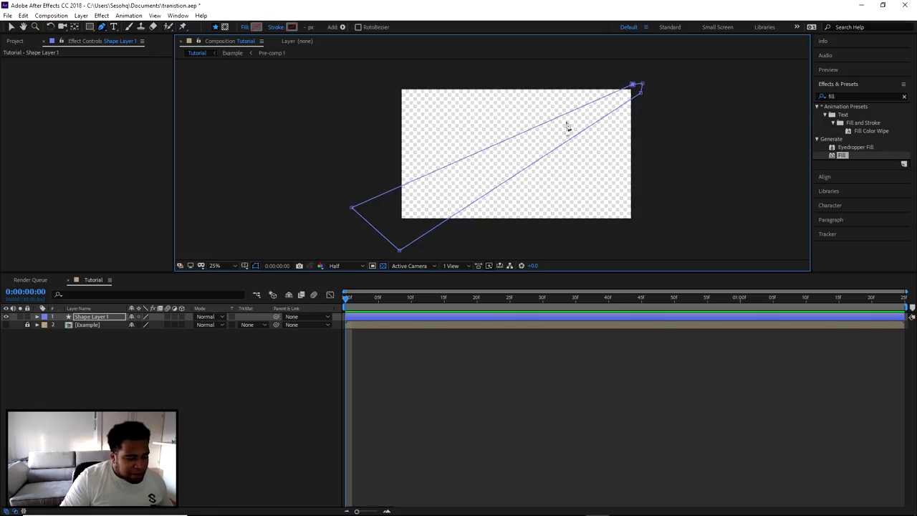
{"action": "left_click_drag", "start_coordinate": [352, 208], "coordinate": [354, 206]}
{"action": "left_click_drag", "start_coordinate": [400, 251], "coordinate": [397, 250]}
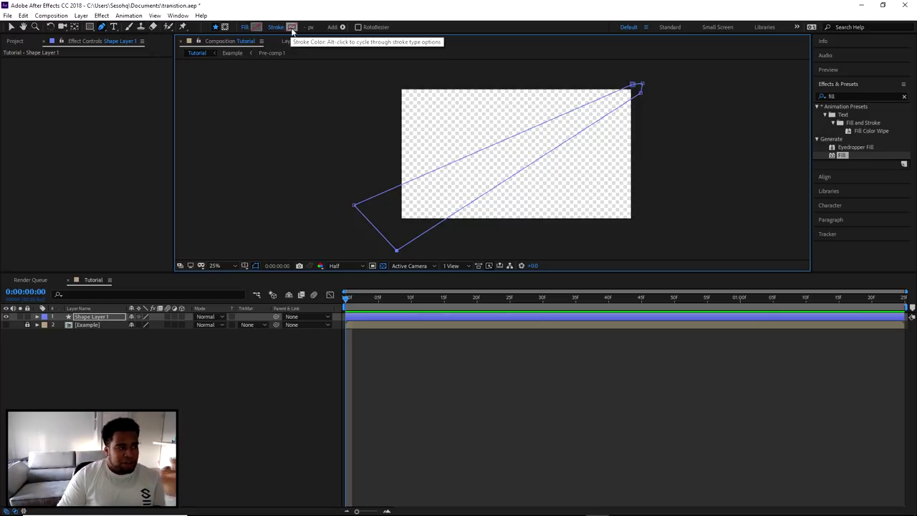
Step: Give the diagonal band a solid fill in colour 222629
{"action": "left_click", "coordinate": [259, 27]}
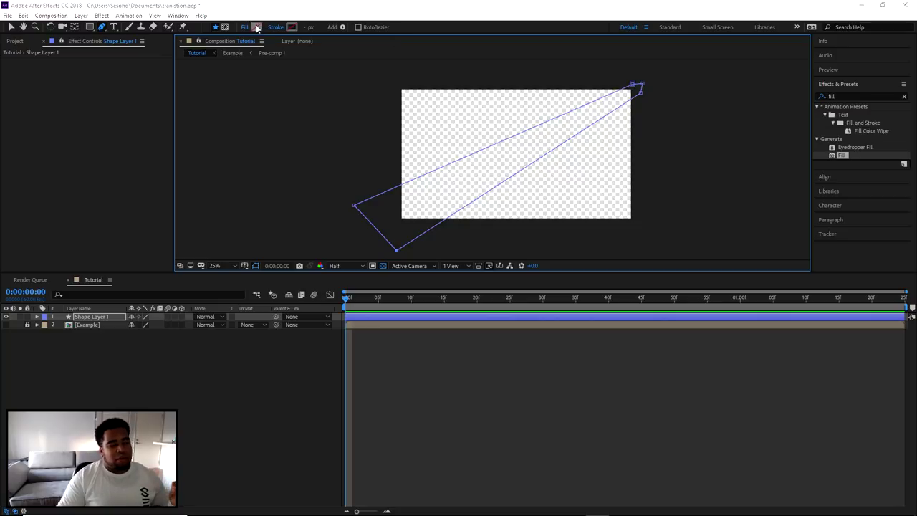
{"action": "left_click_drag", "start_coordinate": [157, 10], "coordinate": [791, 117]}
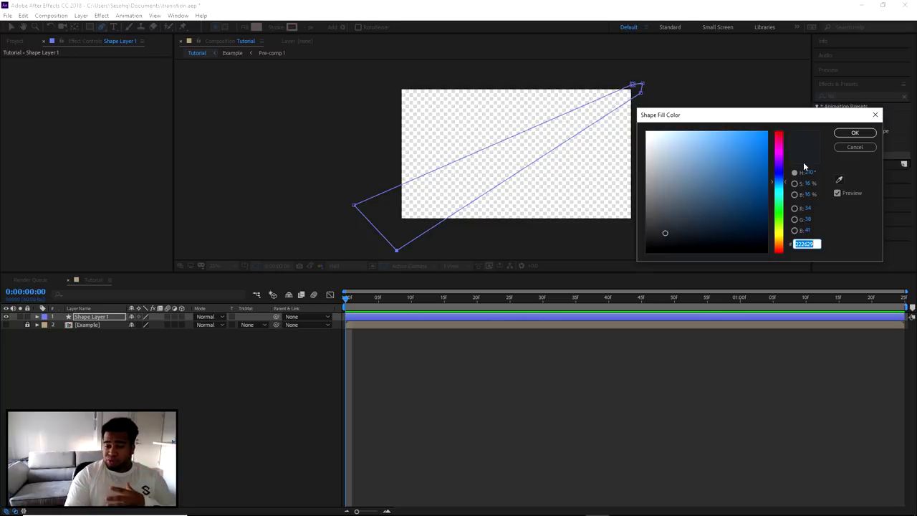
{"action": "left_click", "coordinate": [855, 133]}
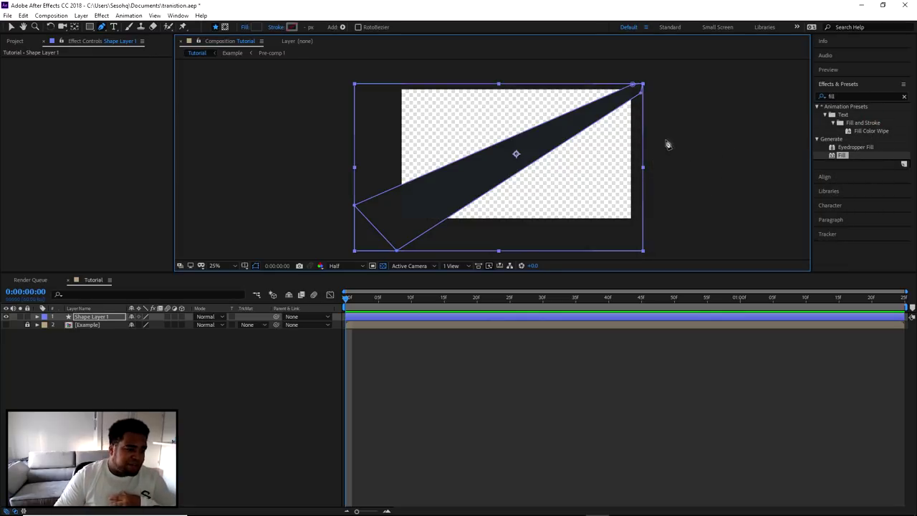
{"action": "key", "text": "v"}
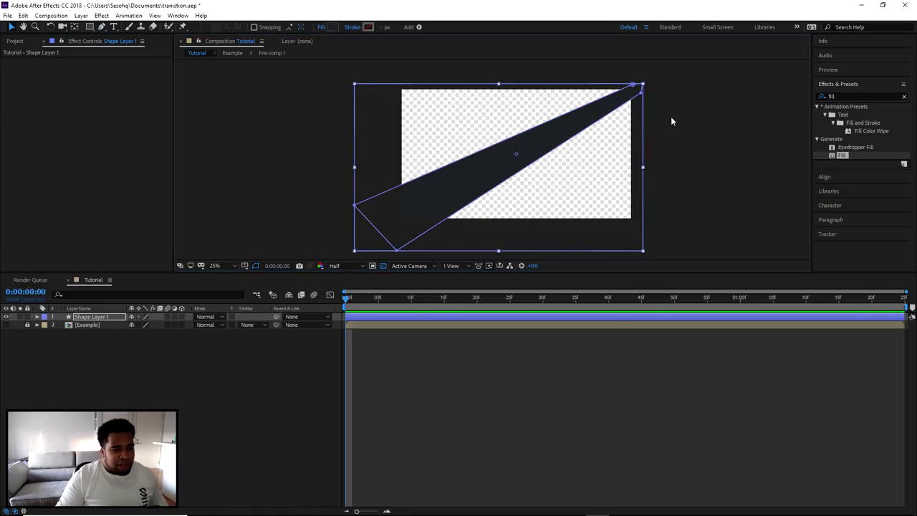
Step: Move the band's two lower-left corner points farther outside the canvas to widen that end
{"action": "scroll", "coordinate": [666, 137], "scroll_direction": "up", "scroll_amount": 4}
{"action": "scroll", "coordinate": [585, 144], "scroll_direction": "down", "scroll_amount": 6}
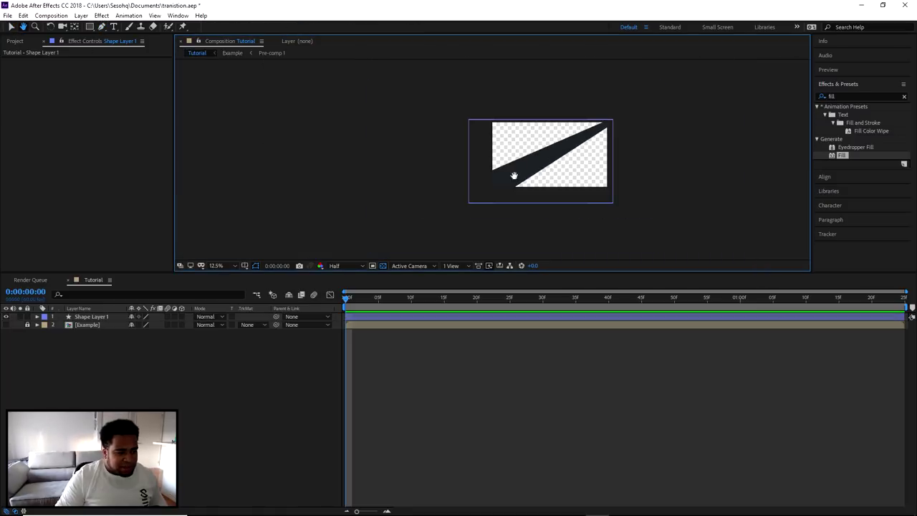
{"action": "scroll", "coordinate": [534, 180], "scroll_direction": "up", "scroll_amount": 2}
{"action": "scroll", "coordinate": [469, 172], "scroll_direction": "up", "scroll_amount": 2}
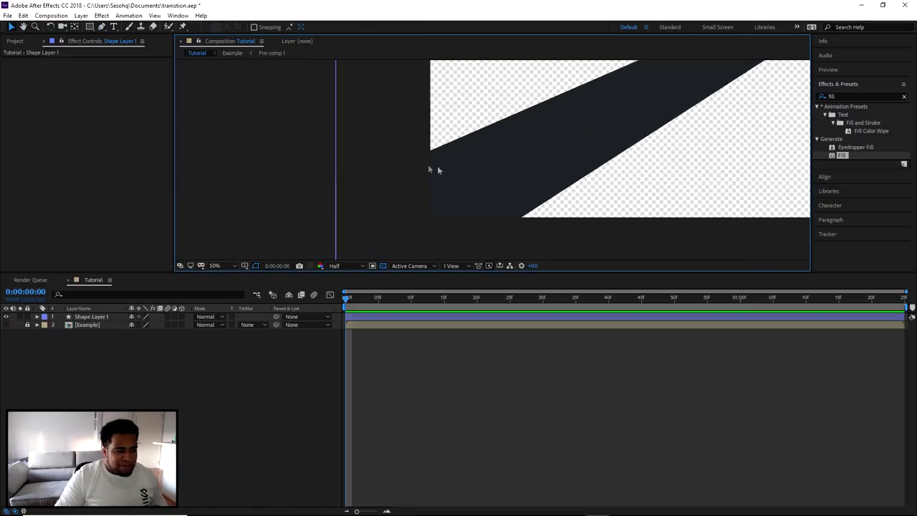
{"action": "scroll", "coordinate": [430, 161], "scroll_direction": "down", "scroll_amount": 2}
{"action": "left_click_drag", "start_coordinate": [478, 157], "coordinate": [481, 197]}
{"action": "left_click", "coordinate": [481, 193]}
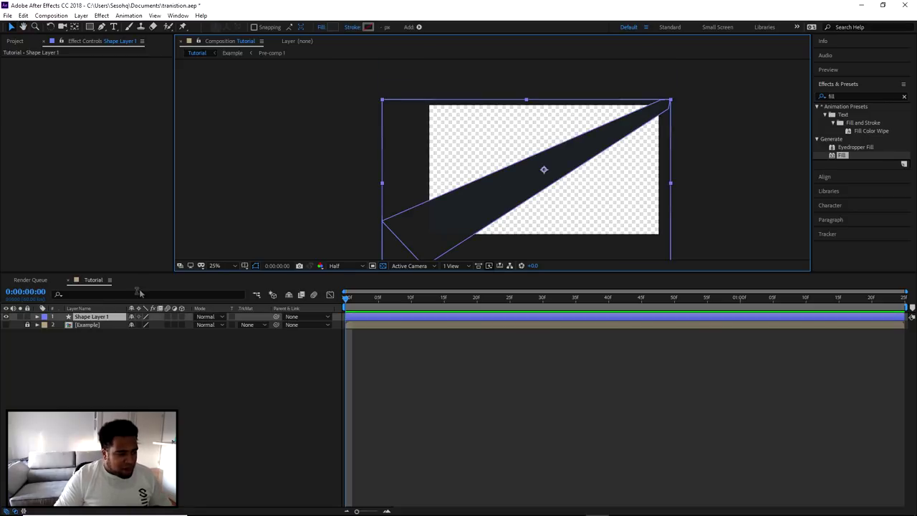
{"action": "key", "text": "p"}
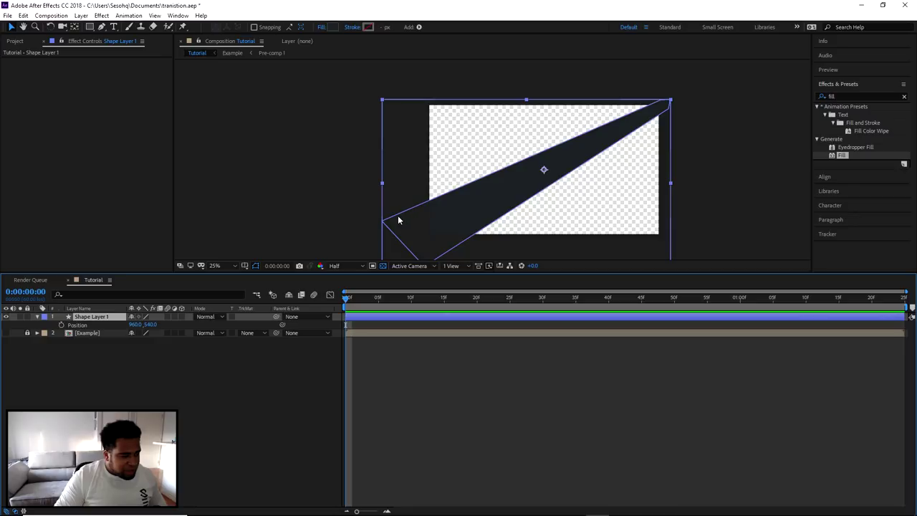
{"action": "key", "text": "g"}
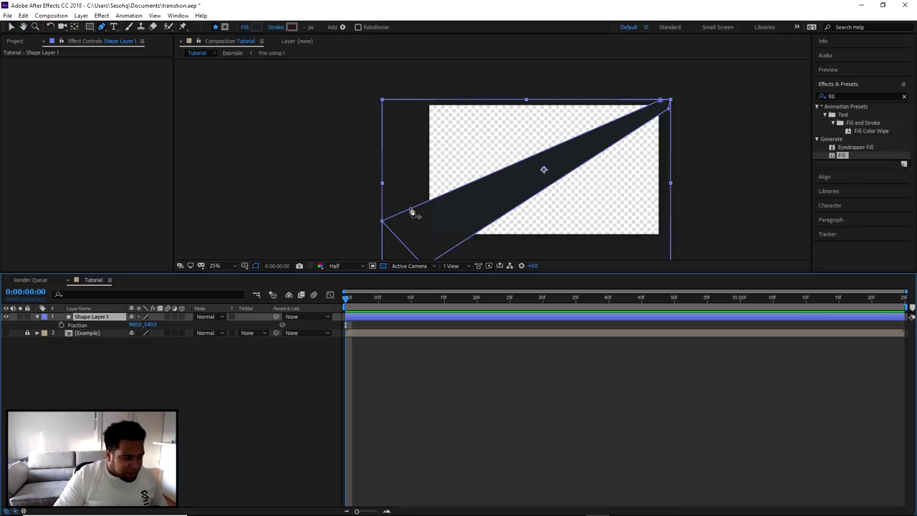
{"action": "left_click", "coordinate": [382, 224]}
{"action": "left_click_drag", "start_coordinate": [382, 225], "coordinate": [399, 181]}
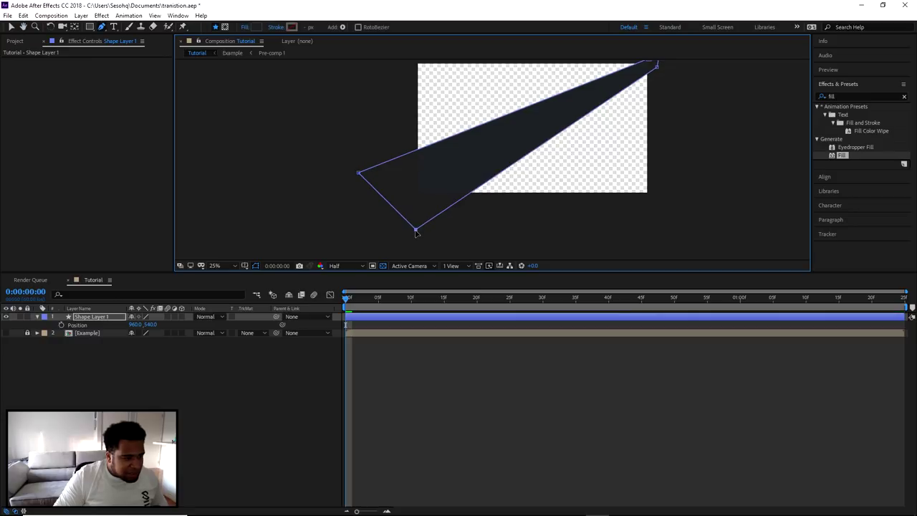
{"action": "mouse_move", "coordinate": [487, 150]}
{"action": "left_mouse_down"}
{"action": "mouse_move", "coordinate": [477, 183]}
{"action": "mouse_move", "coordinate": [477, 162]}
{"action": "left_mouse_up"}
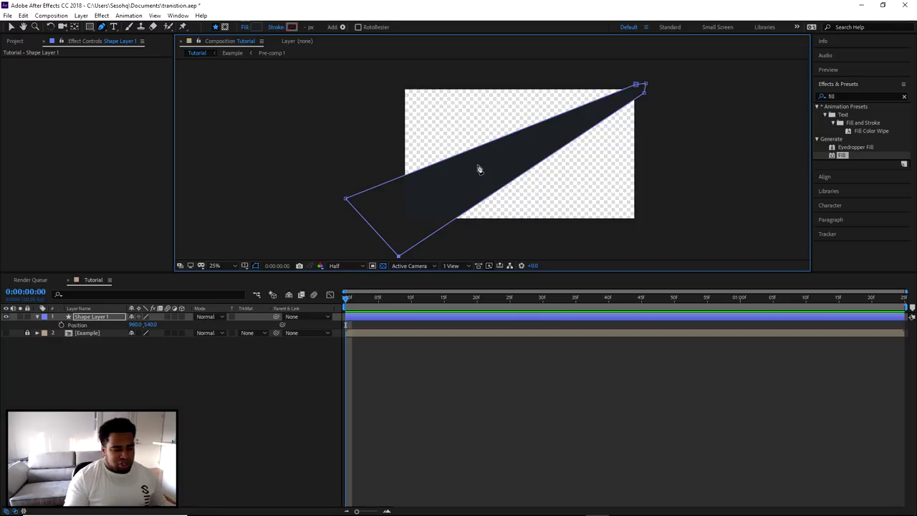
Step: Go to frame 20 and apply the Linear Wipe transition effect to Shape Layer 1
{"action": "left_click_drag", "start_coordinate": [347, 301], "coordinate": [481, 298]}
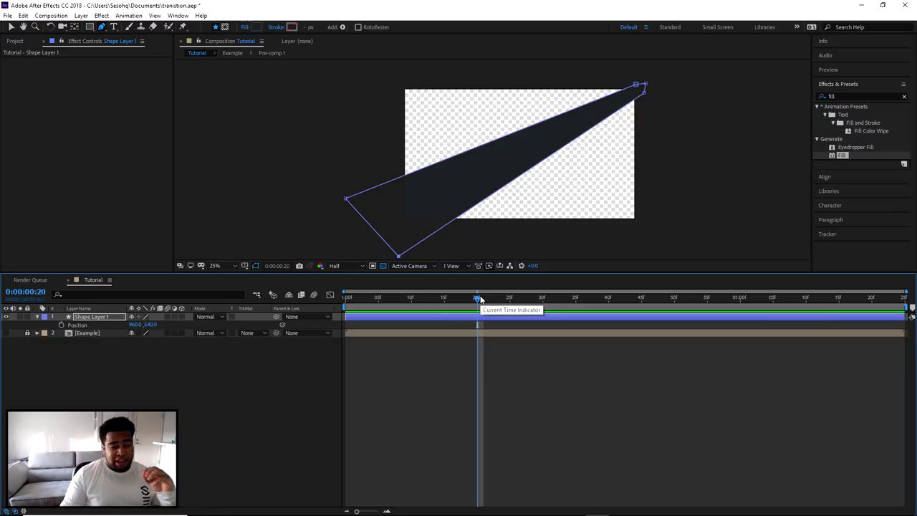
{"action": "left_click", "coordinate": [101, 16]}
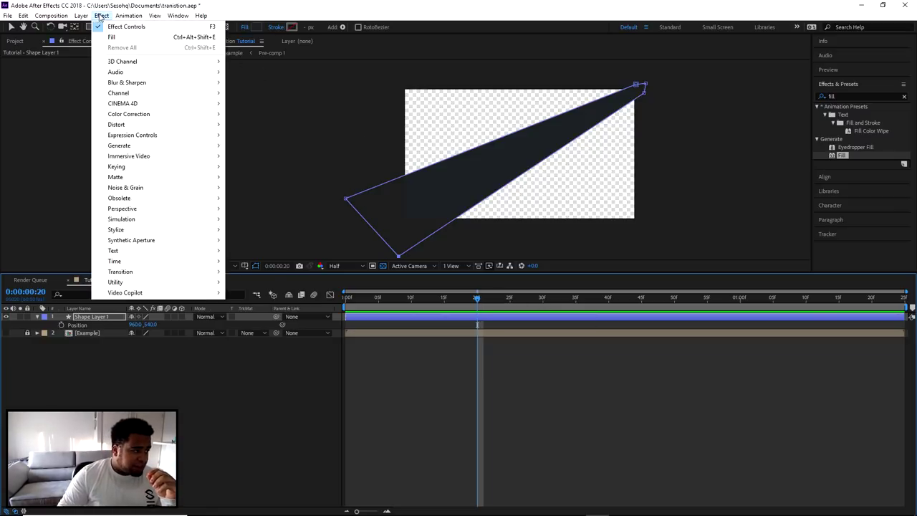
{"action": "mouse_move", "coordinate": [144, 273]}
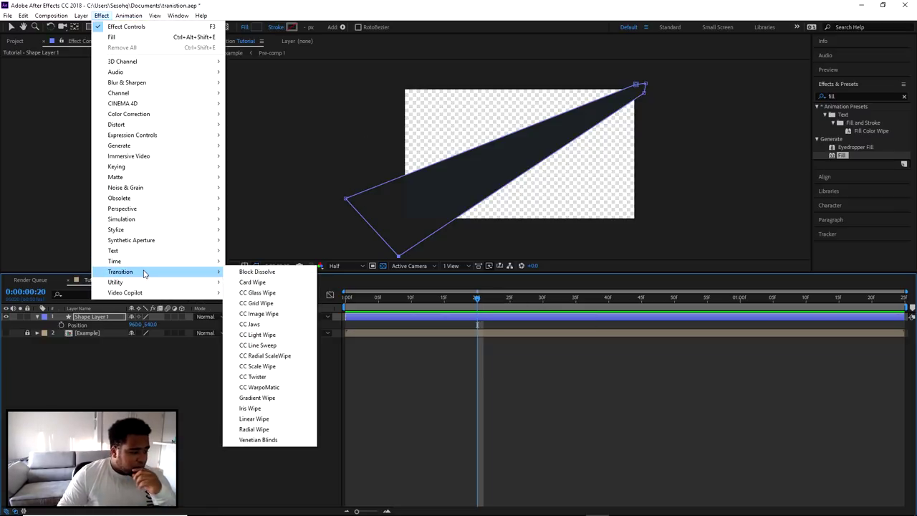
{"action": "left_click", "coordinate": [258, 419]}
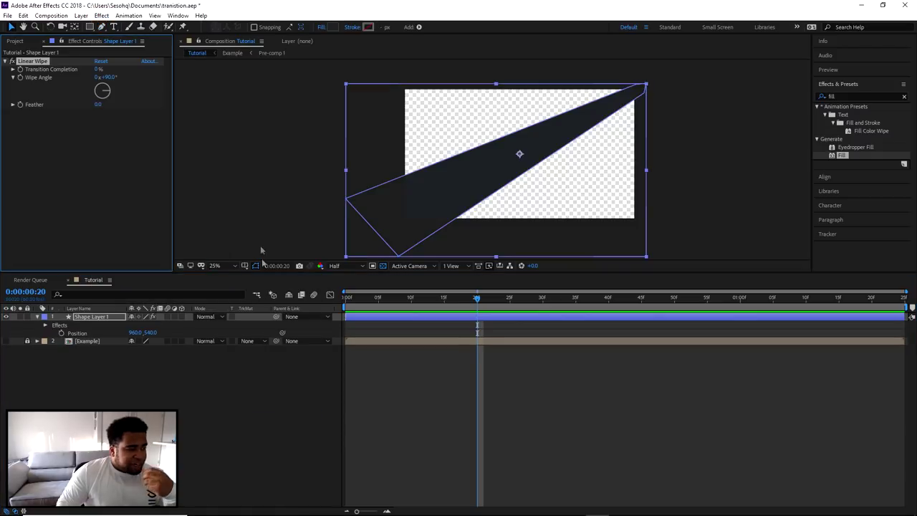
Step: Try a Linear Wipe angle of -180° and adjust it to -187°
{"action": "left_click", "coordinate": [108, 77]}
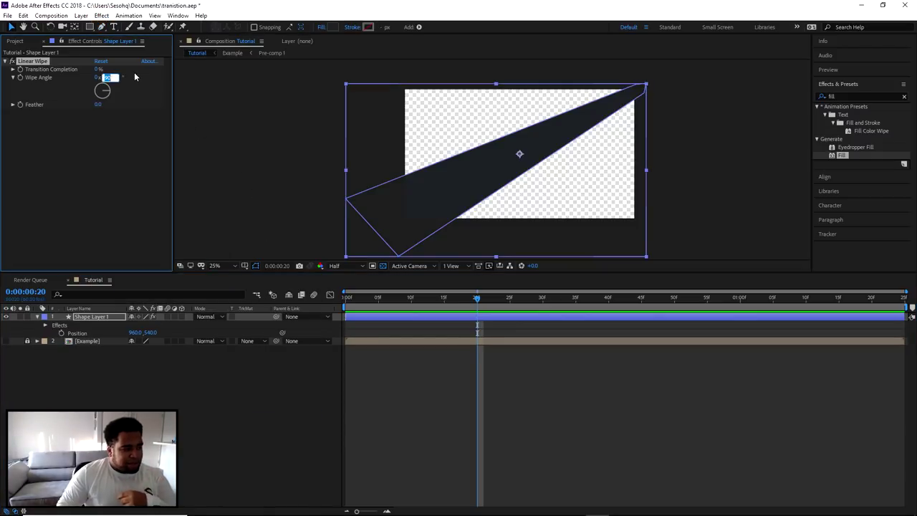
{"action": "type", "text": "-180"}
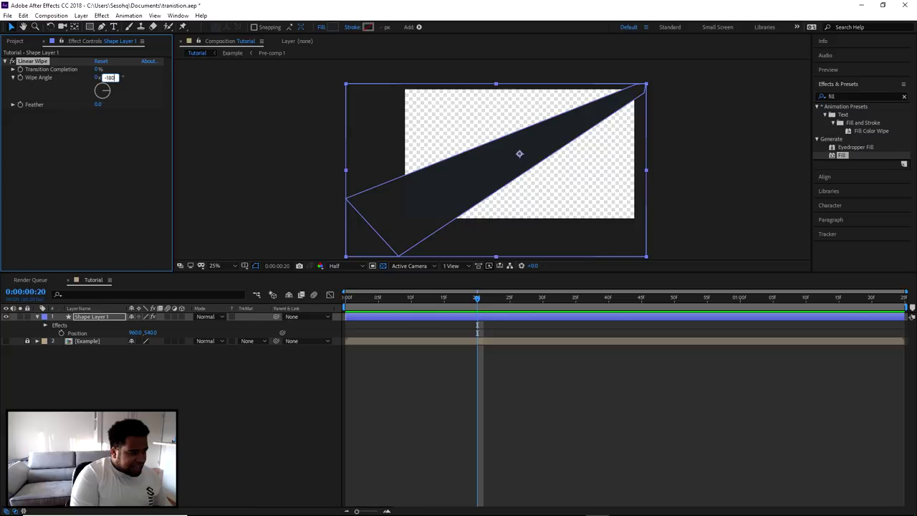
{"action": "left_click_drag", "start_coordinate": [123, 92], "coordinate": [101, 89]}
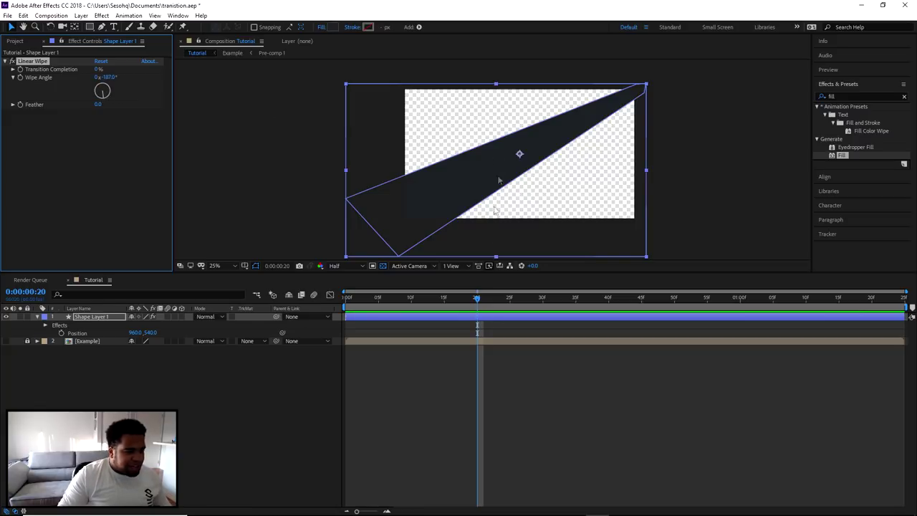
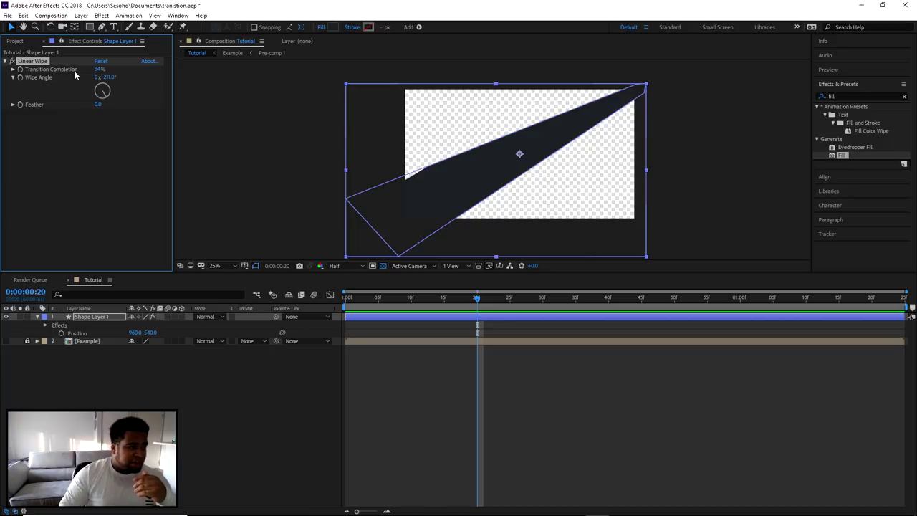
Step: Set the Linear Wipe's angle to 187° and test its Transition Completion at 44% and 50%
{"action": "left_click_drag", "start_coordinate": [101, 70], "coordinate": [89, 86]}
{"action": "left_click", "coordinate": [109, 77]}
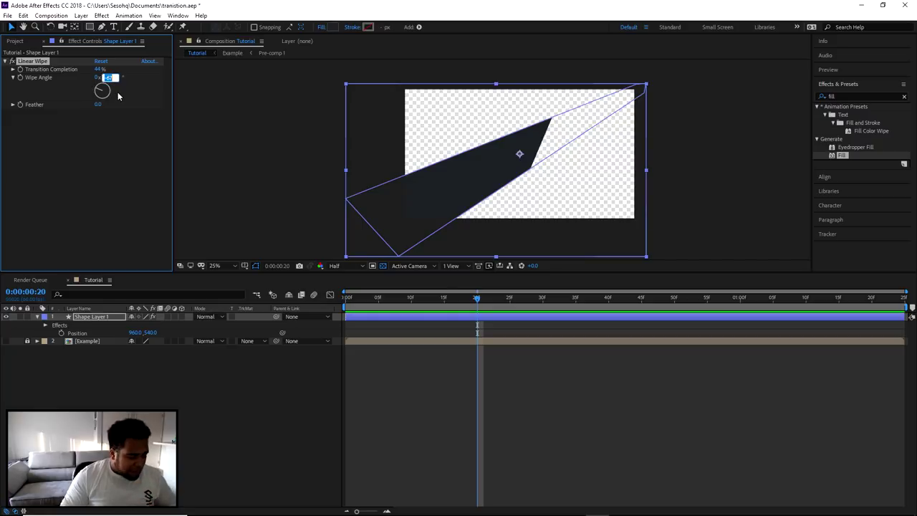
{"action": "type", "text": "187"}
{"action": "key", "text": "Return"}
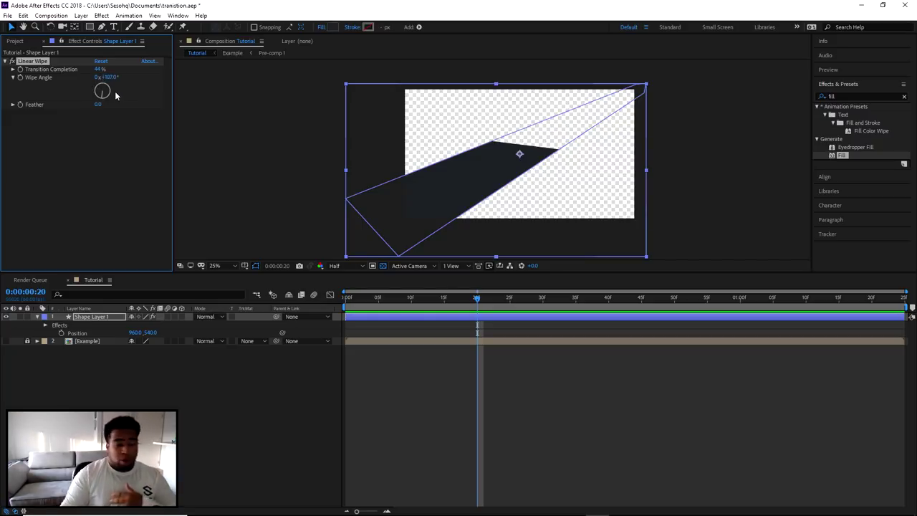
{"action": "left_click_drag", "start_coordinate": [99, 69], "coordinate": [105, 69]}
Step: Keyframe the Linear Wipe's Transition Completion at 0% on frame 50 and reveal the layer's keyframes in the timeline
{"action": "left_click_drag", "start_coordinate": [479, 297], "coordinate": [674, 304]}
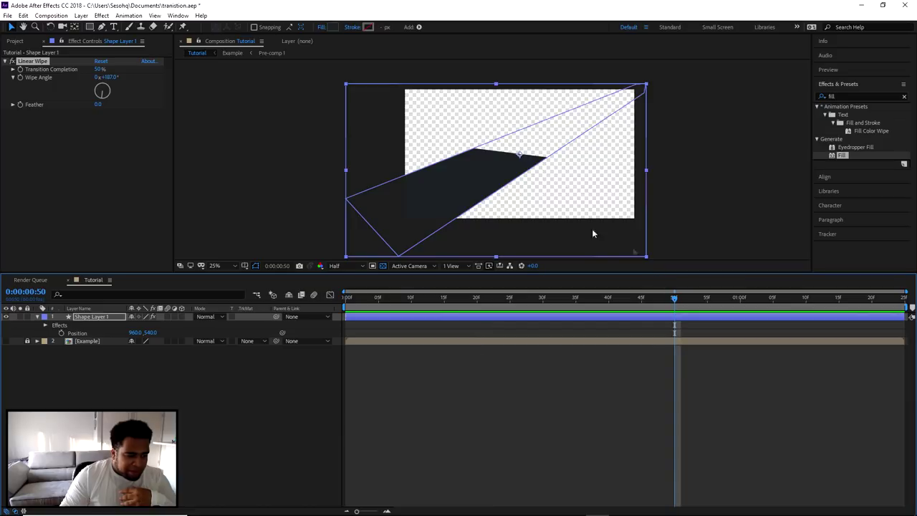
{"action": "left_click_drag", "start_coordinate": [100, 69], "coordinate": [11, 80]}
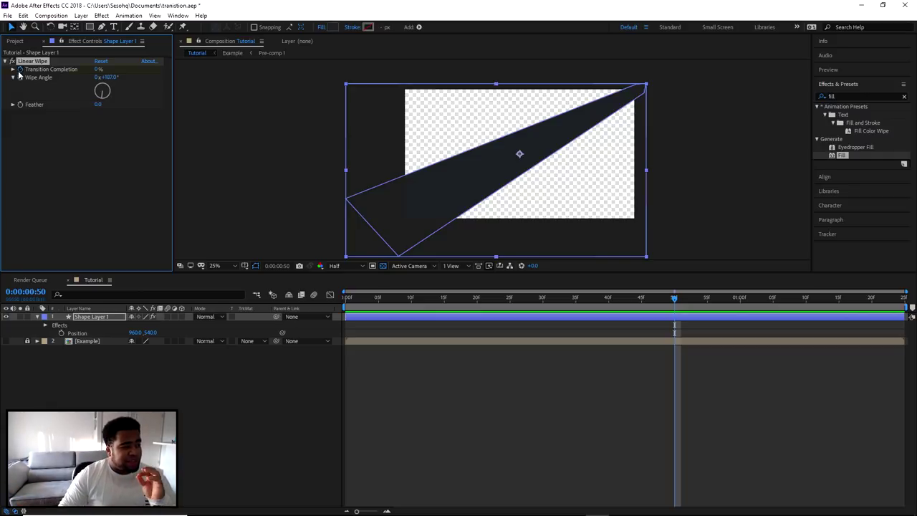
{"action": "left_click", "coordinate": [93, 318]}
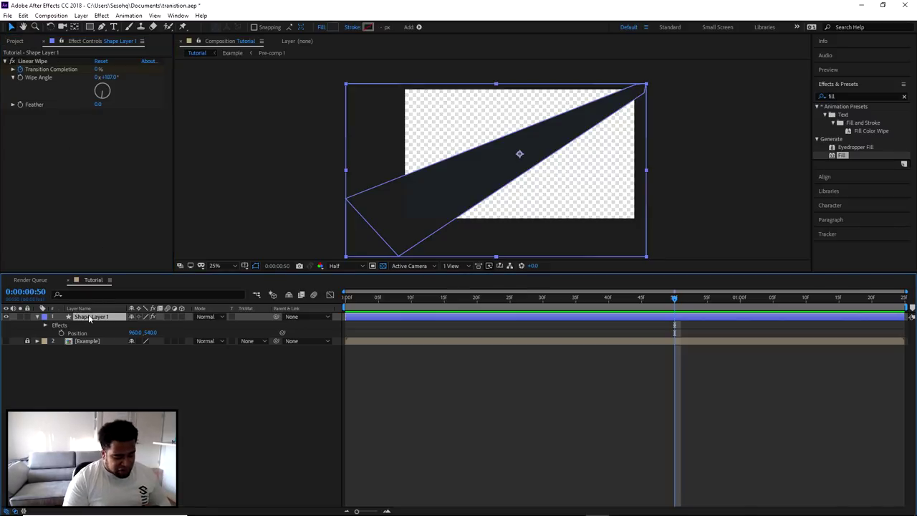
{"action": "key", "text": "u"}
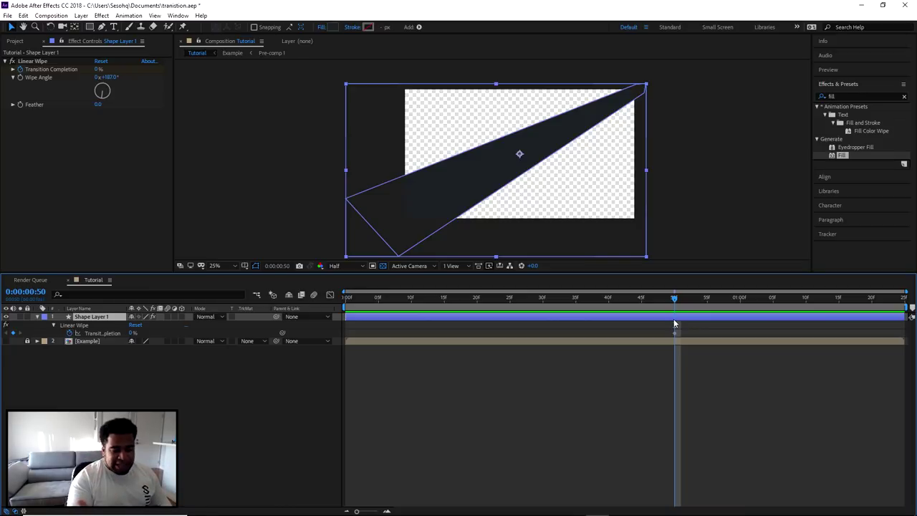
{"action": "key", "text": "u"}
{"action": "key", "text": "u"}
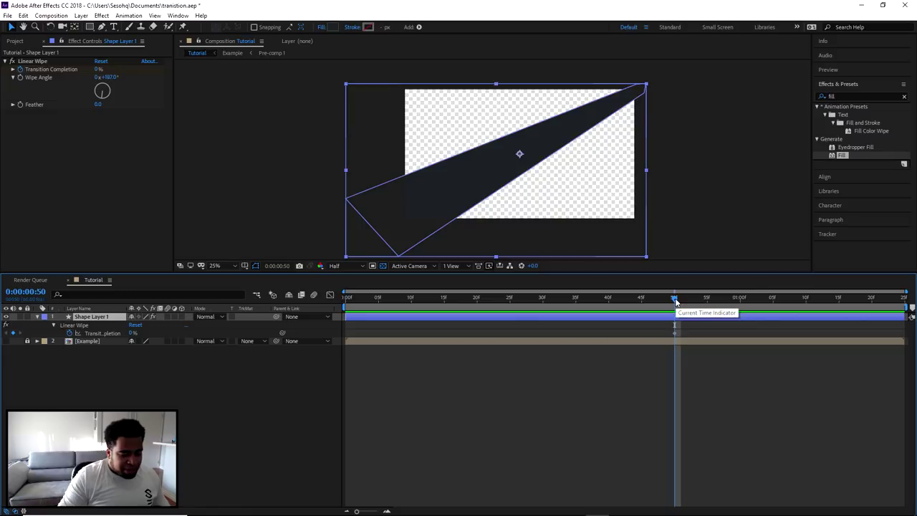
Step: Keyframe Transition Completion at 100% on frame 0 and play back the wipe animation
{"action": "left_click_drag", "start_coordinate": [675, 298], "coordinate": [346, 301]}
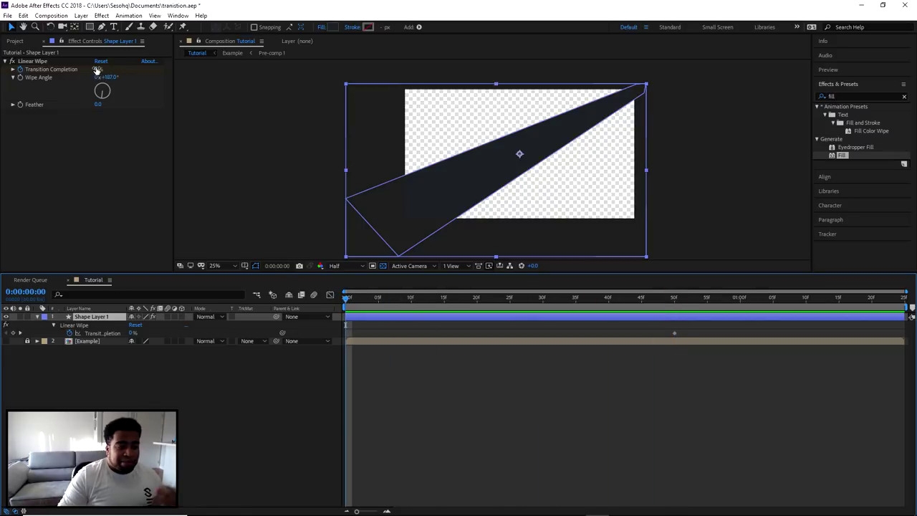
{"action": "left_click_drag", "start_coordinate": [98, 69], "coordinate": [147, 71]}
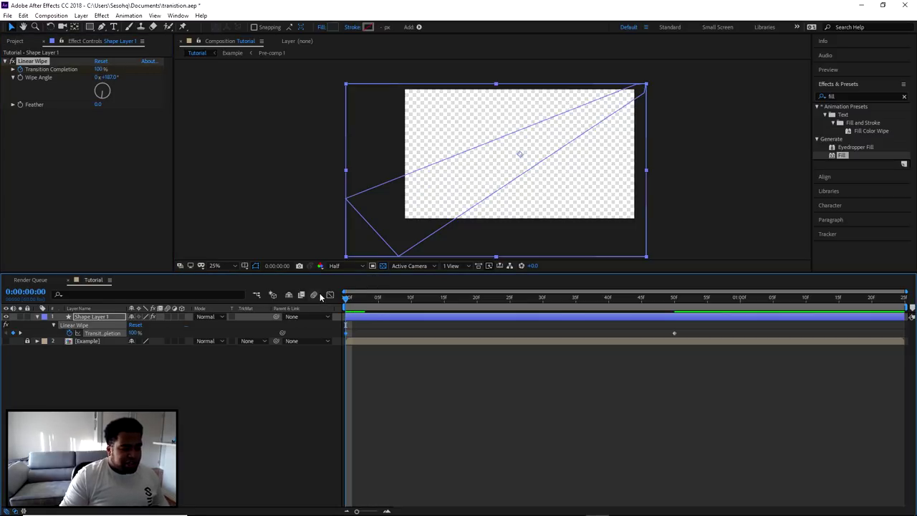
{"action": "key", "text": "space"}
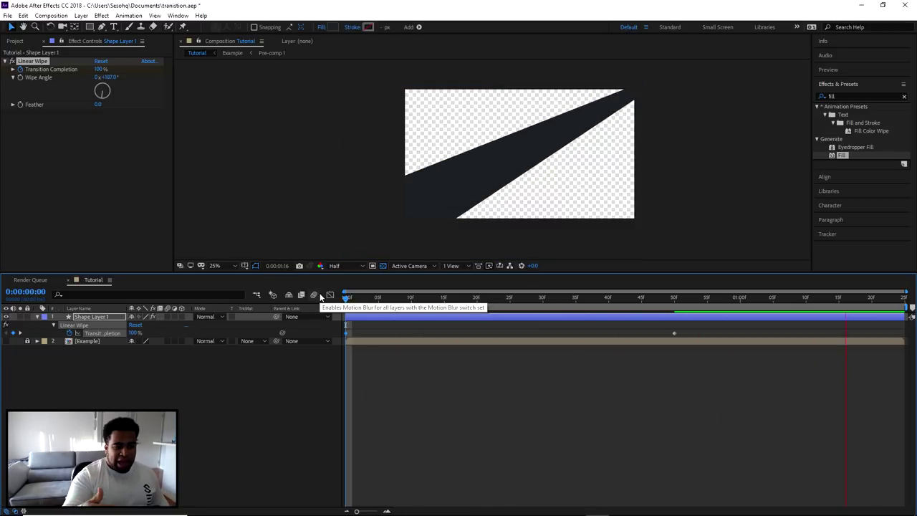
{"action": "key", "text": "space"}
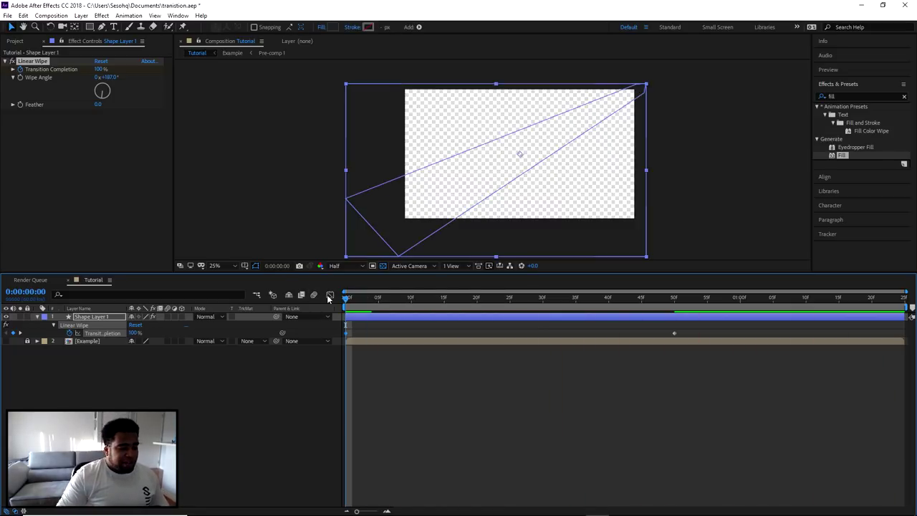
Step: Compare the wipe with the Example layer by swapping layer visibility and scrubbing through the timeline to frame 12
{"action": "left_click_drag", "start_coordinate": [348, 297], "coordinate": [675, 299]}
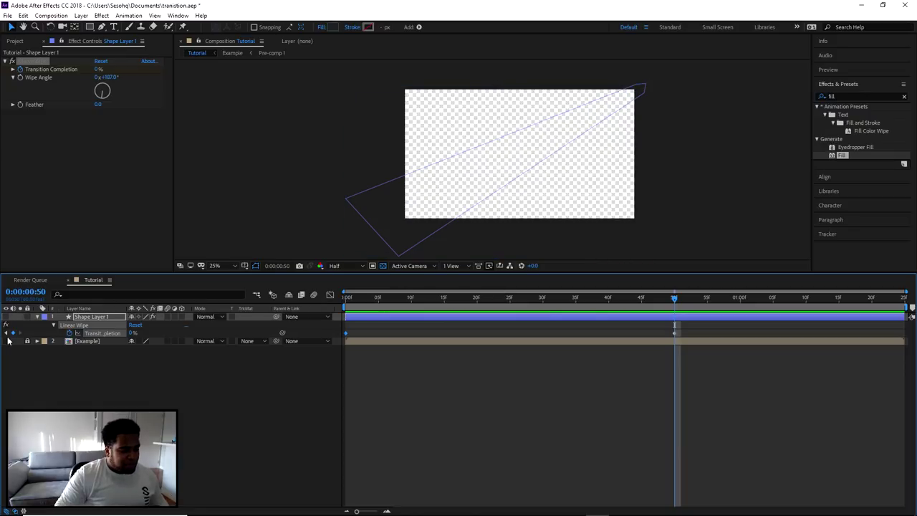
{"action": "left_click", "coordinate": [407, 326]}
{"action": "left_click_drag", "start_coordinate": [352, 306], "coordinate": [424, 295]}
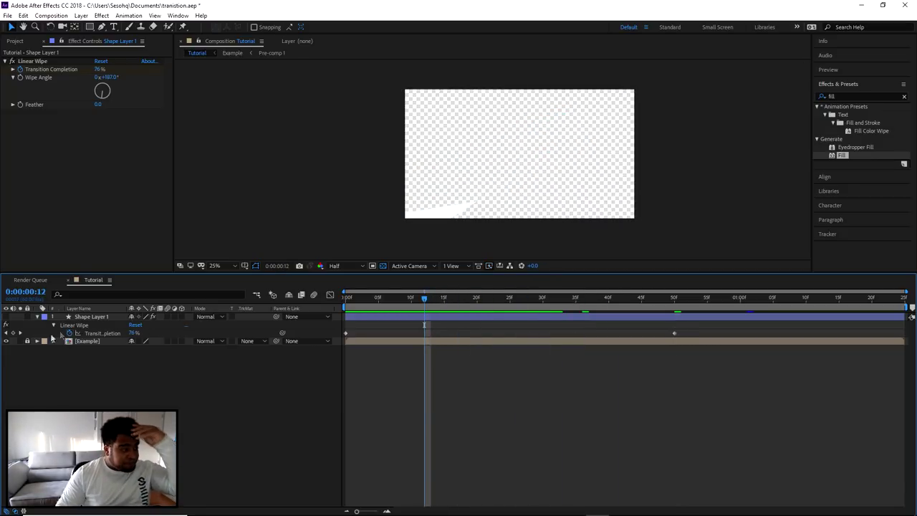
{"action": "left_click", "coordinate": [7, 342]}
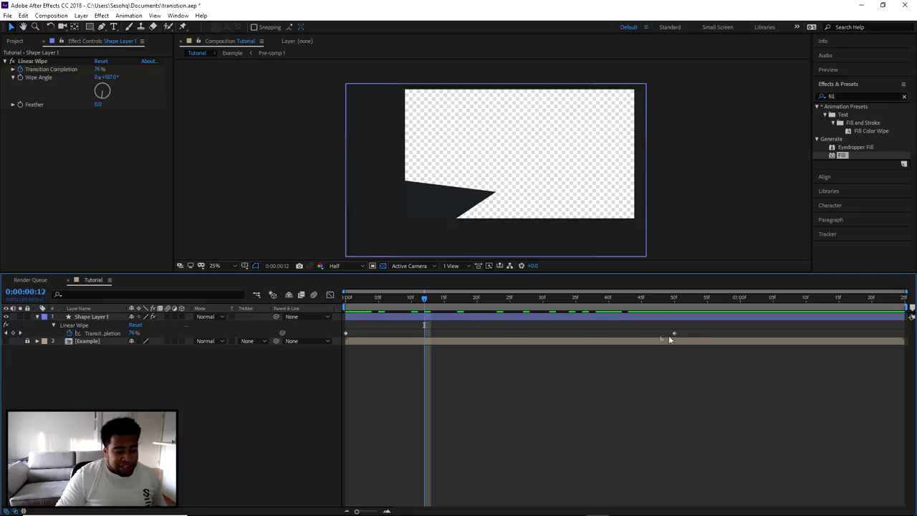
{"action": "left_click_drag", "start_coordinate": [695, 330], "coordinate": [343, 341]}
Step: Rename Shape Layer 1 as Main Shape
{"action": "right_click", "coordinate": [102, 317]}
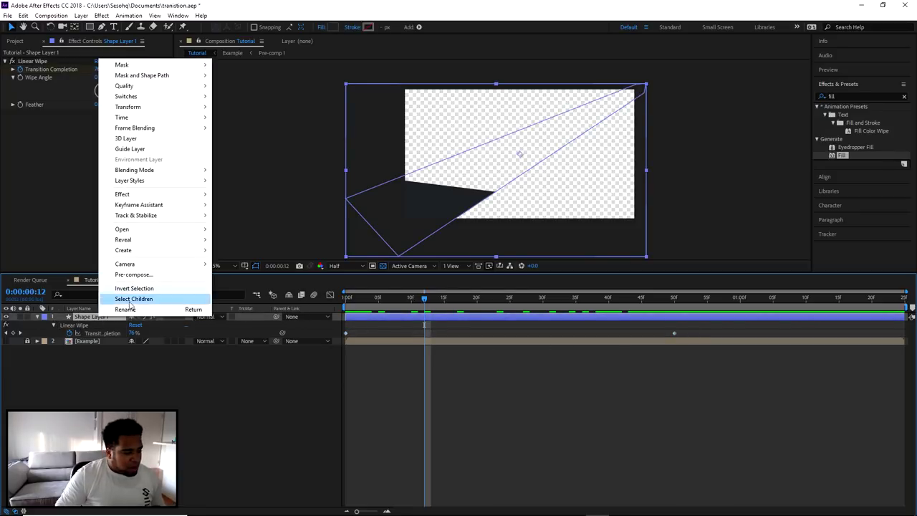
{"action": "left_click", "coordinate": [130, 309]}
{"action": "type", "text": "Main Shpaepe"}
{"action": "key", "text": "Return"}
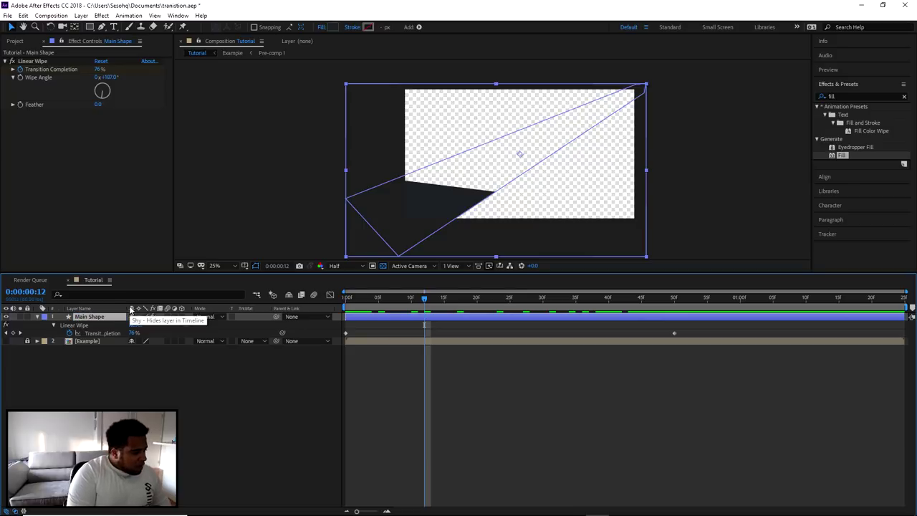
Step: Apply Easy Ease to both Transition Completion keyframes of the Main Shape layer
{"action": "left_click", "coordinate": [695, 335]}
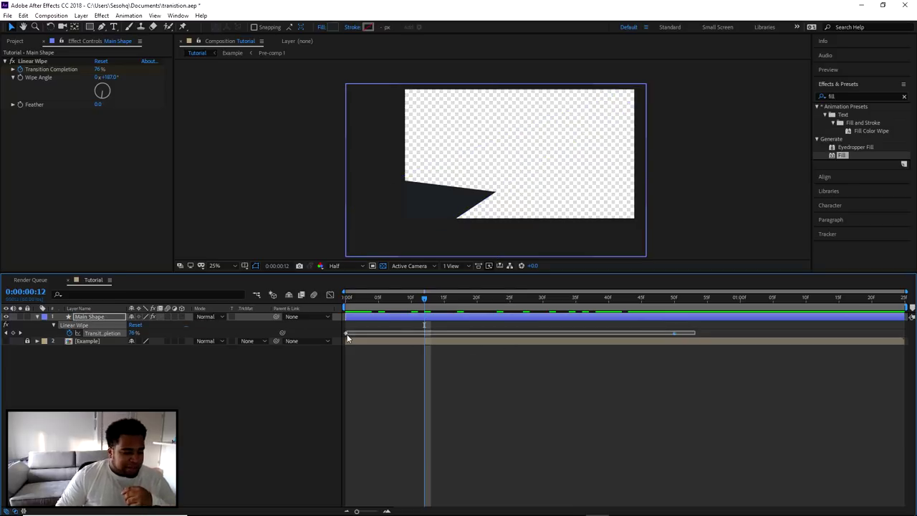
{"action": "right_click", "coordinate": [346, 333]}
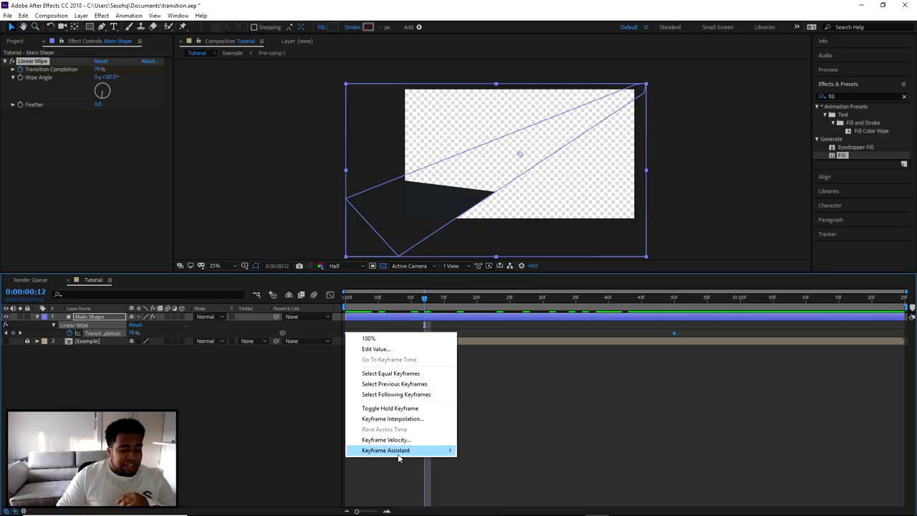
{"action": "mouse_move", "coordinate": [399, 458]}
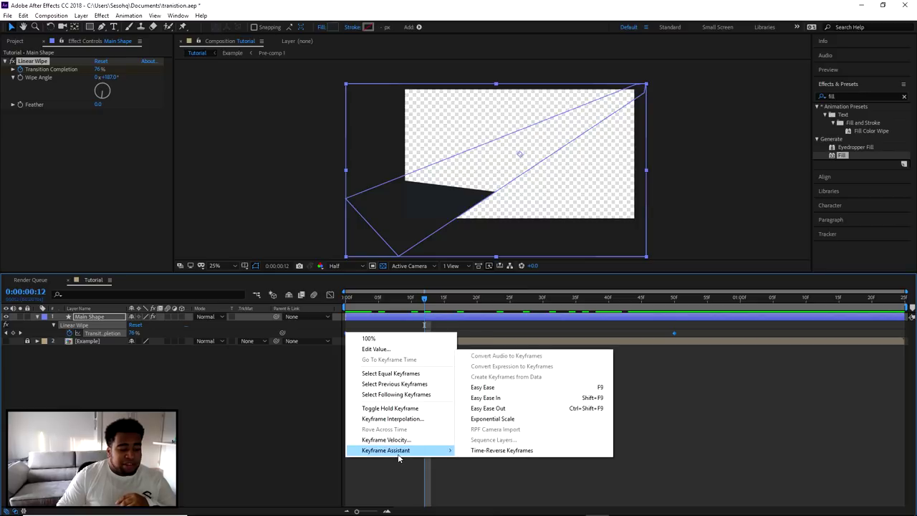
{"action": "left_click", "coordinate": [483, 387]}
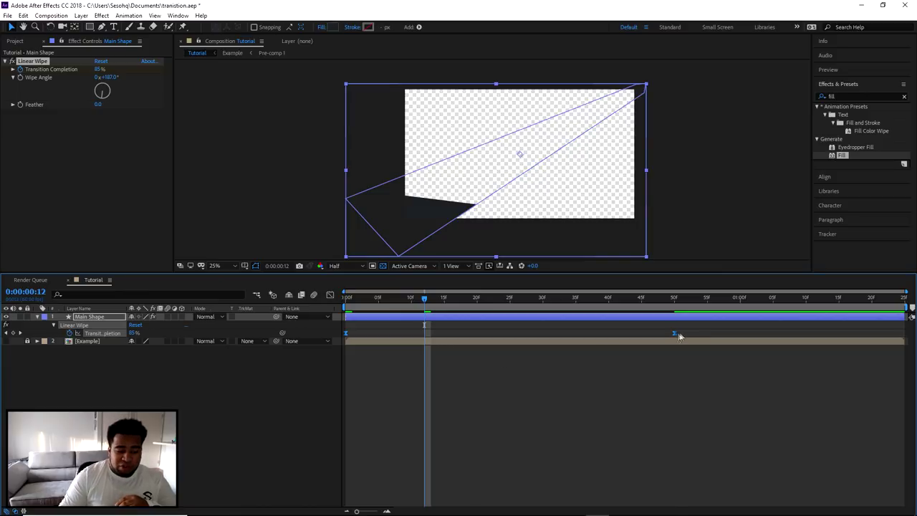
Step: Open the Transition Completion curve in the Graph Editor, check its value graph, and select both keyframes on the speed graph
{"action": "left_click", "coordinate": [330, 295]}
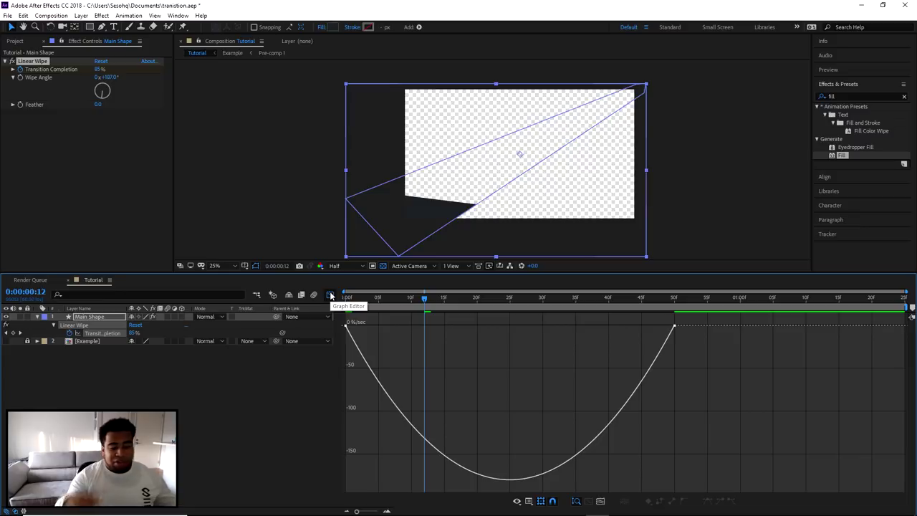
{"action": "right_click", "coordinate": [536, 358]}
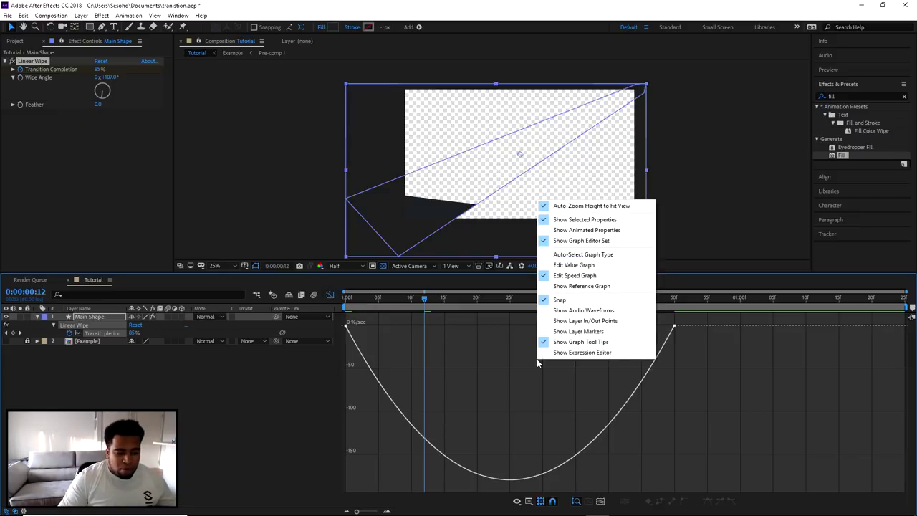
{"action": "left_click", "coordinate": [573, 267]}
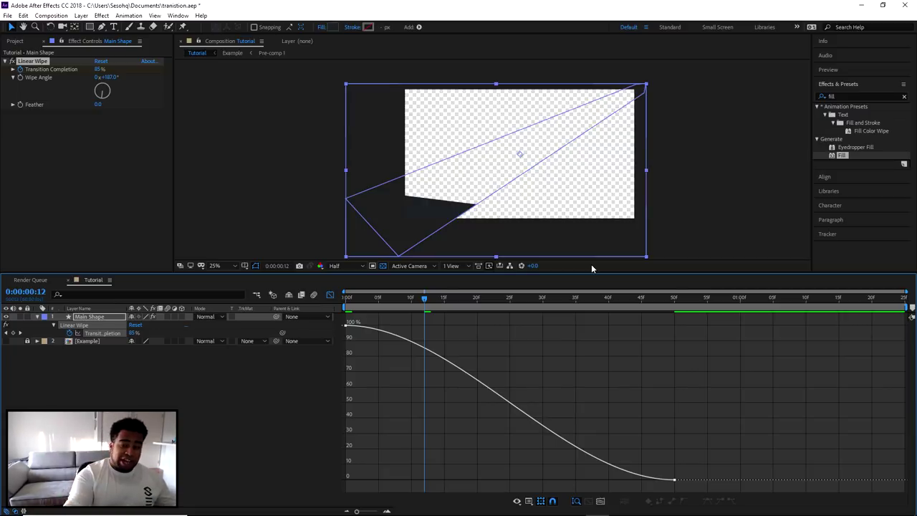
{"action": "right_click", "coordinate": [594, 326]}
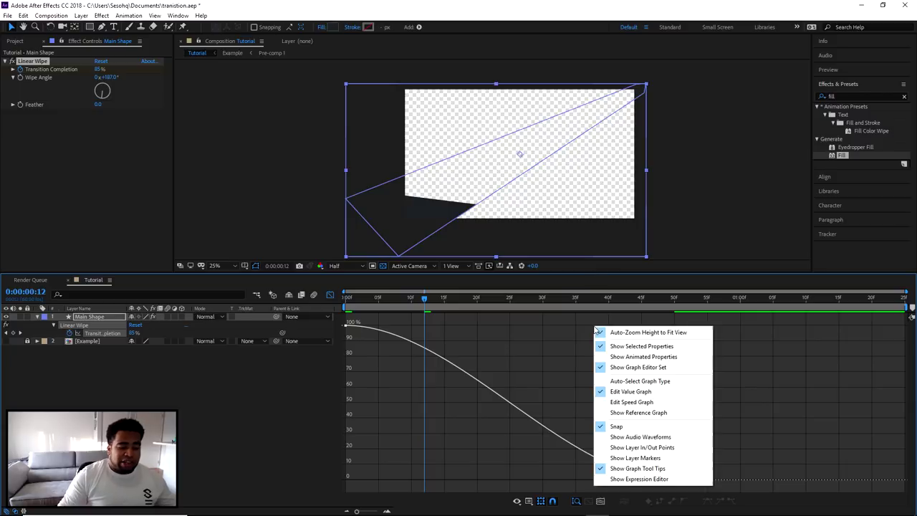
{"action": "left_click", "coordinate": [622, 403]}
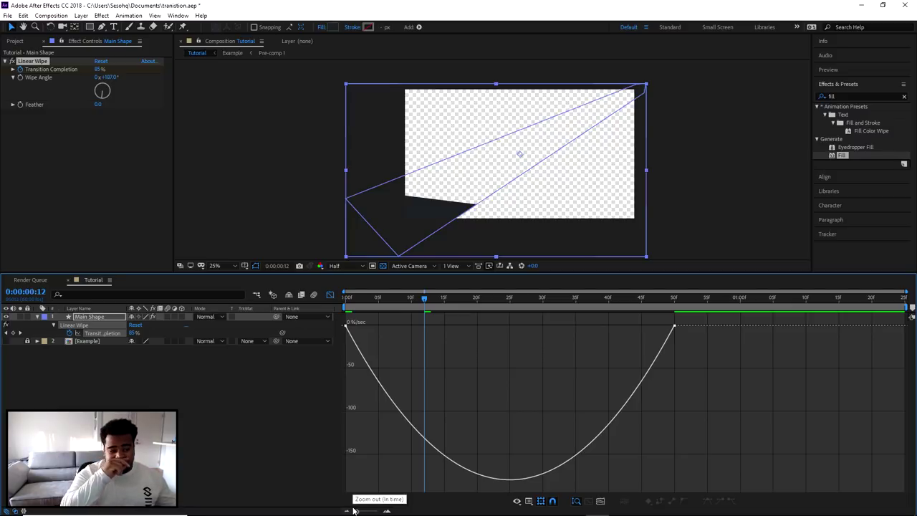
{"action": "left_click_drag", "start_coordinate": [359, 301], "coordinate": [664, 324]}
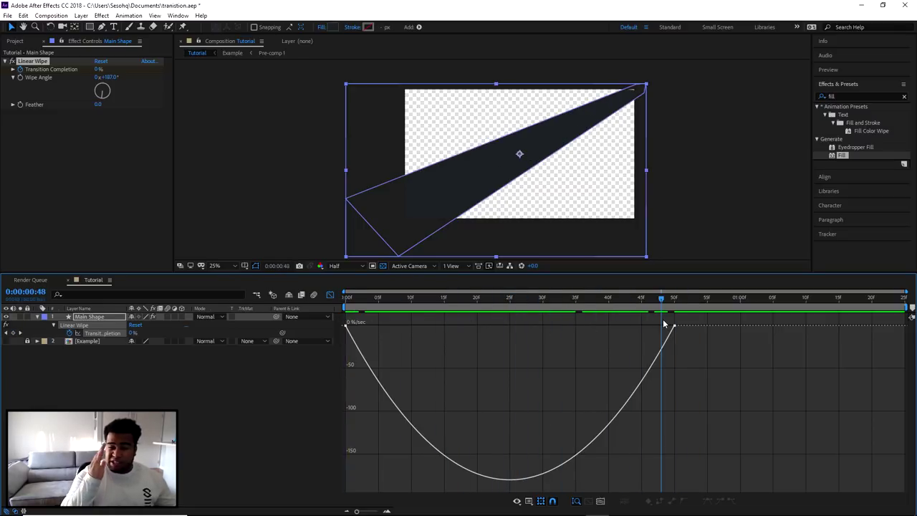
{"action": "left_click_drag", "start_coordinate": [718, 316], "coordinate": [345, 334]}
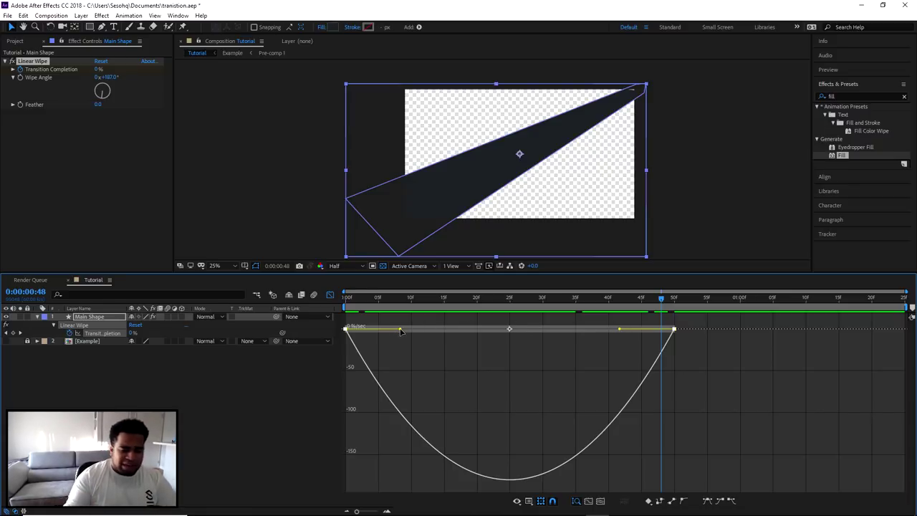
Step: Try lengthening the first keyframe's outgoing ease handle on the speed graph, check the wipe, and undo the handle change
{"action": "left_click_drag", "start_coordinate": [401, 331], "coordinate": [438, 329]}
{"action": "left_click_drag", "start_coordinate": [485, 297], "coordinate": [509, 304]}
{"action": "key", "text": "ctrl+z"}
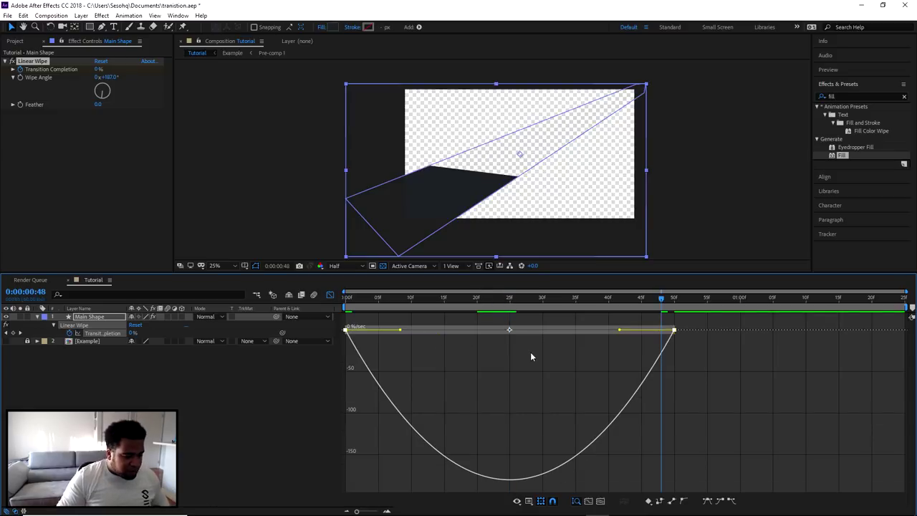
Step: Extend the first keyframe's outgoing ease handle to about frame 16, using frame 25 as reference, and scrub back to frame 0
{"action": "left_click", "coordinate": [510, 299]}
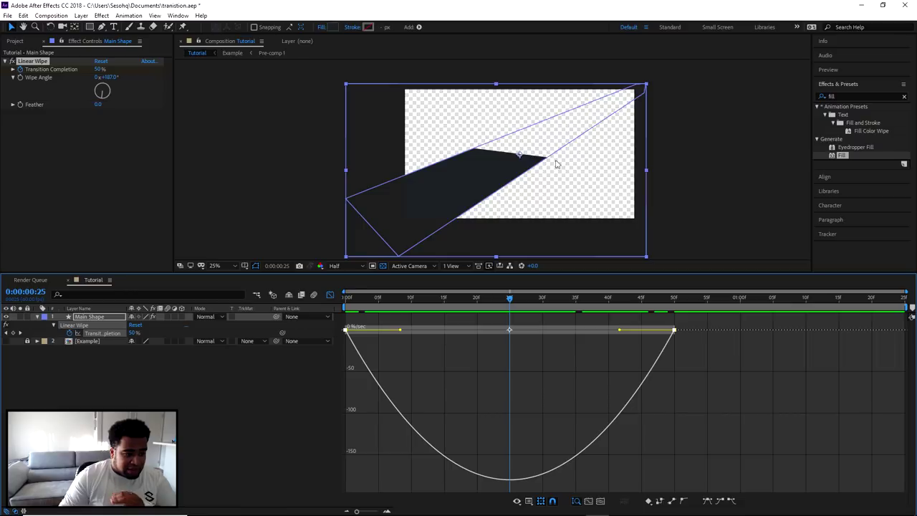
{"action": "left_click_drag", "start_coordinate": [400, 330], "coordinate": [451, 327]}
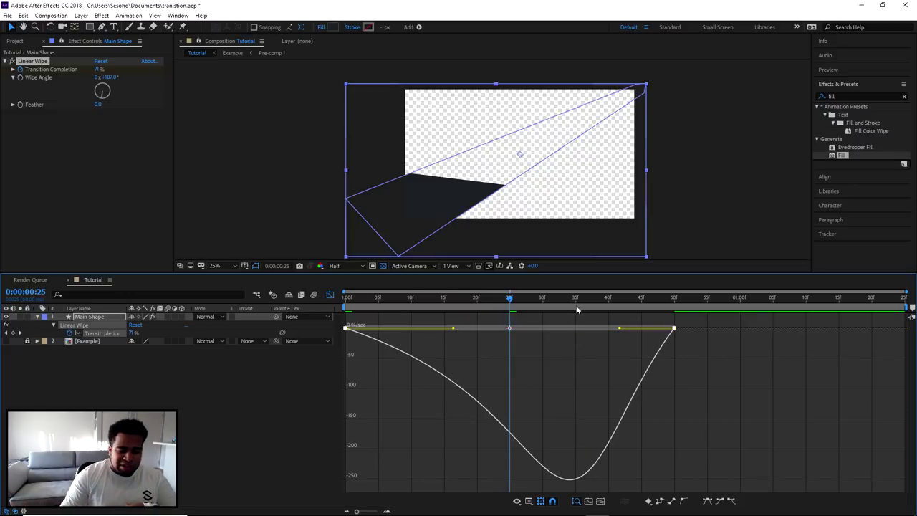
{"action": "mouse_move", "coordinate": [539, 464]}
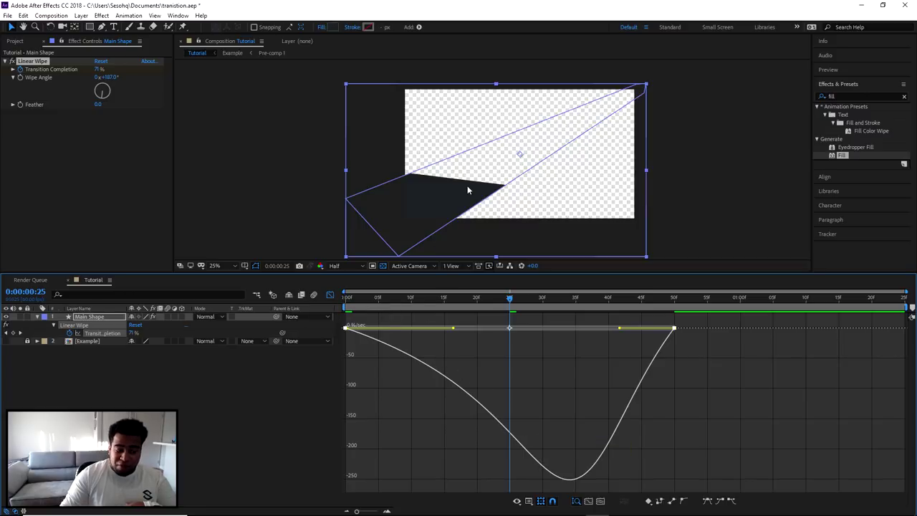
{"action": "left_click_drag", "start_coordinate": [511, 296], "coordinate": [325, 299]}
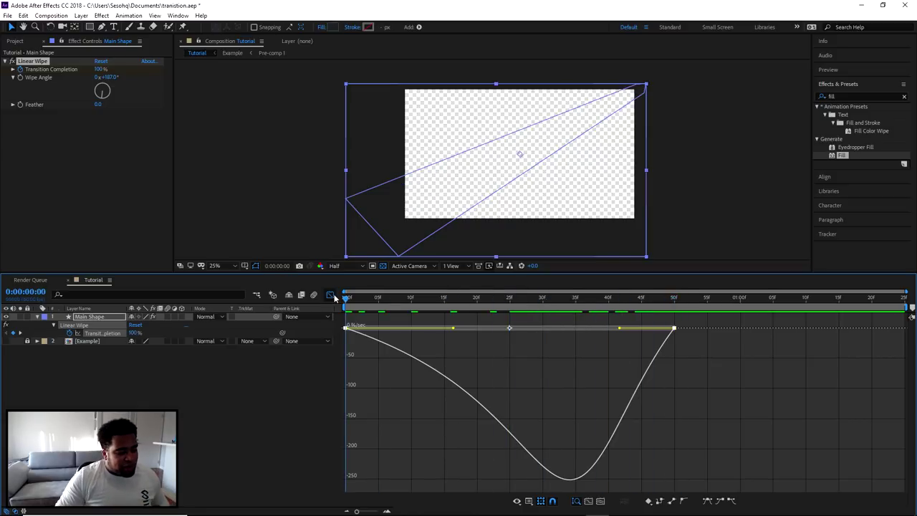
Step: Leave the Graph Editor and play back the eased wipe from frame 0
{"action": "left_click", "coordinate": [330, 294]}
{"action": "left_click", "coordinate": [379, 298]}
{"action": "left_click", "coordinate": [346, 298]}
{"action": "key", "text": "space"}
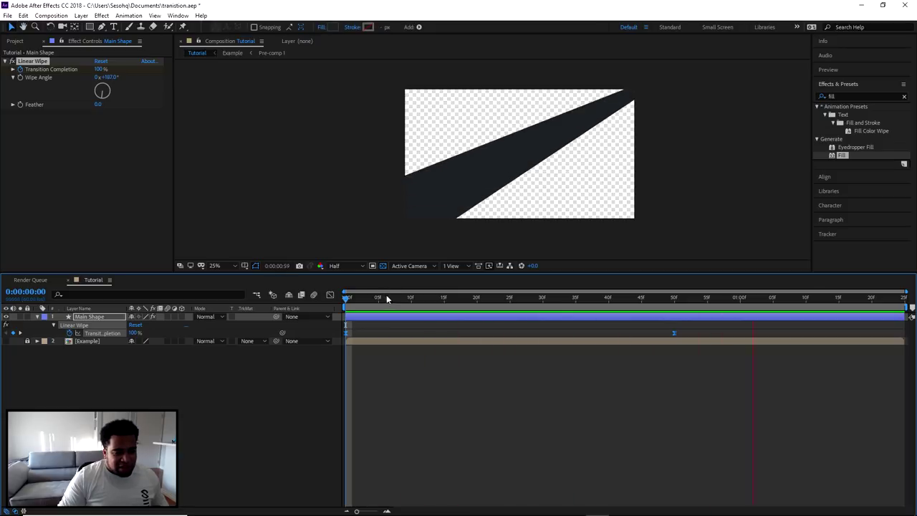
{"action": "key", "text": "space"}
{"action": "key", "text": "space"}
{"action": "key", "text": "space"}
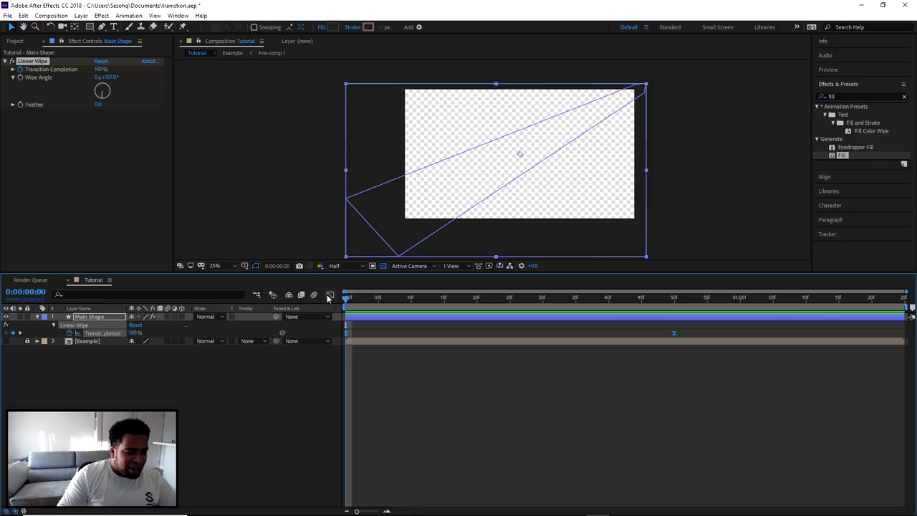
Step: Extend the last keyframe's incoming ease handle back to about frame 40 on the speed graph and preview the animation
{"action": "left_click", "coordinate": [329, 296]}
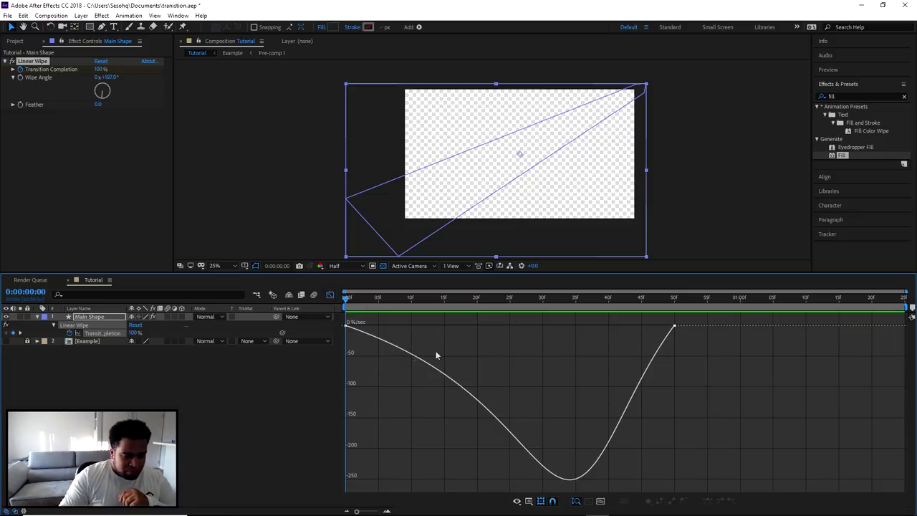
{"action": "left_click_drag", "start_coordinate": [699, 320], "coordinate": [308, 351]}
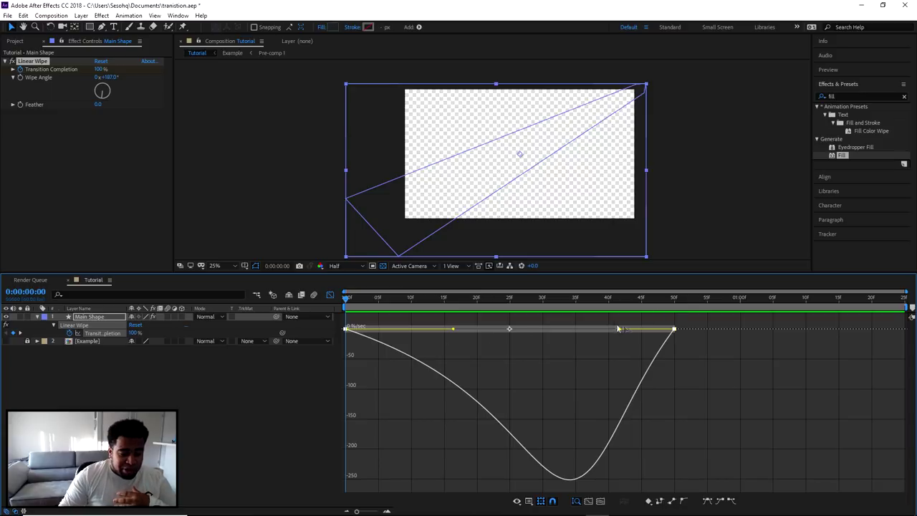
{"action": "left_click_drag", "start_coordinate": [620, 330], "coordinate": [613, 332]}
{"action": "left_click_drag", "start_coordinate": [607, 327], "coordinate": [608, 330]}
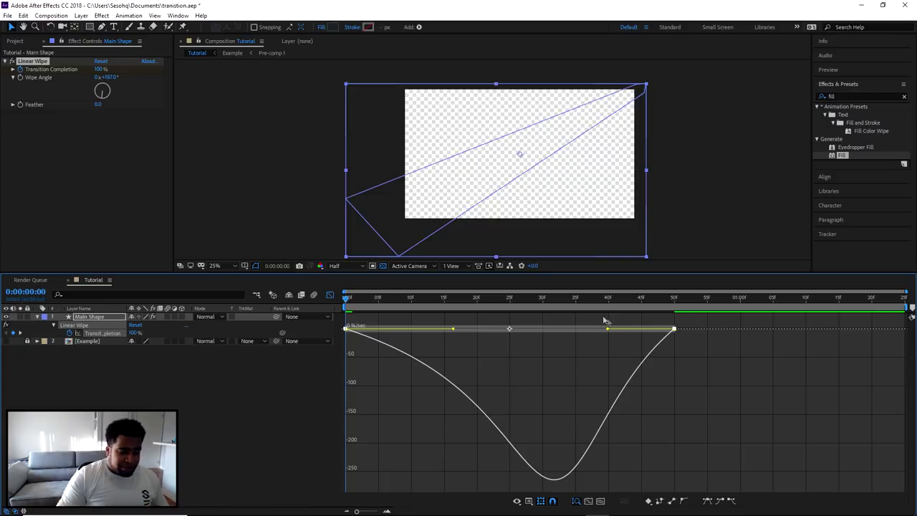
{"action": "left_click", "coordinate": [330, 295]}
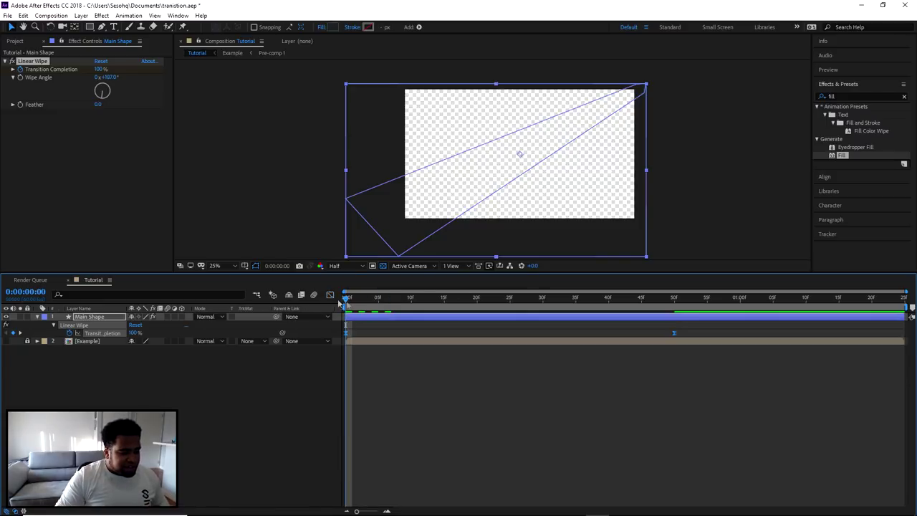
{"action": "key", "text": "space"}
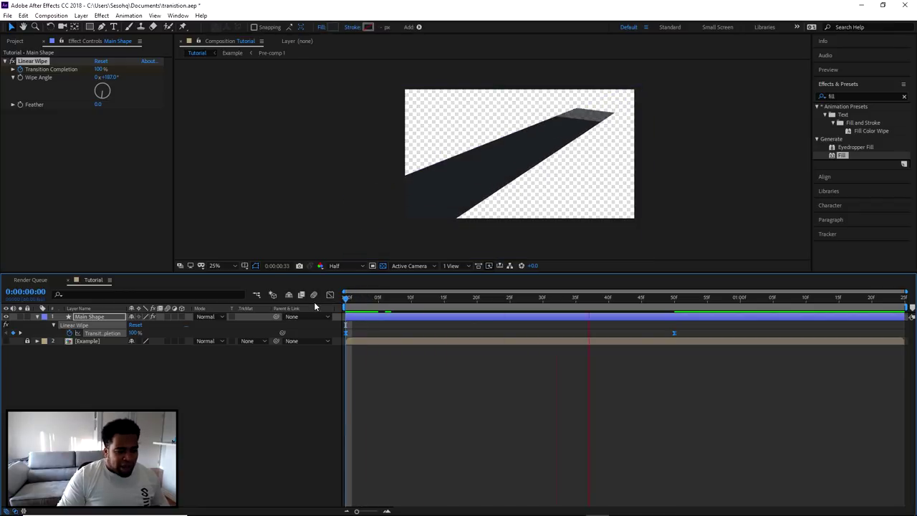
{"action": "key", "text": "space"}
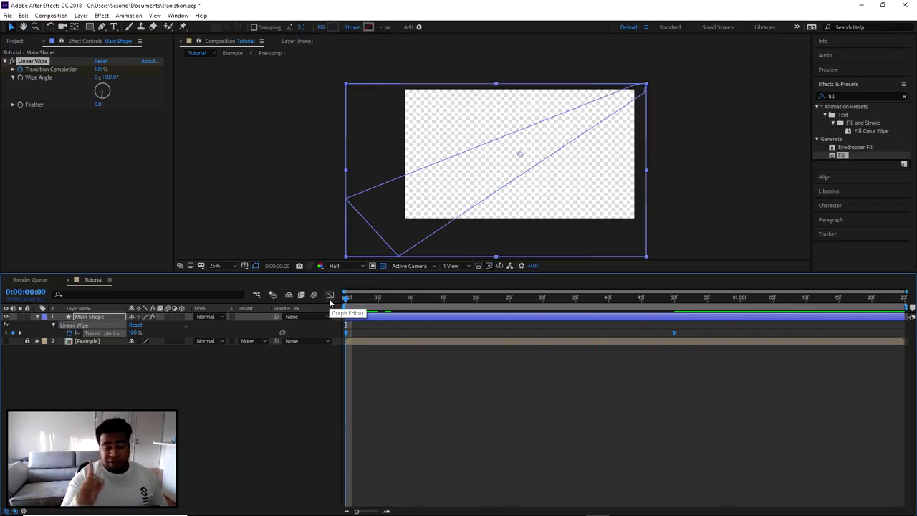
Step: Duplicate the Main Shape layer and place the copy directly beneath the original
{"action": "left_click", "coordinate": [37, 317]}
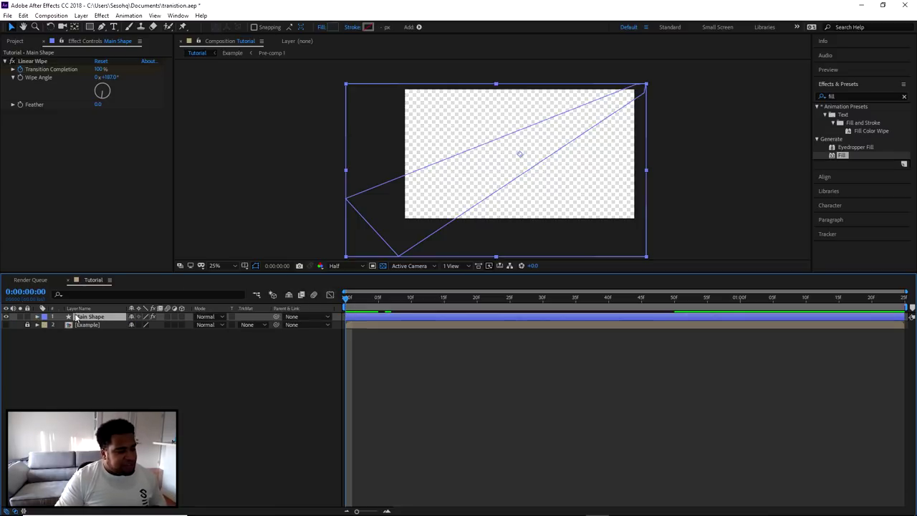
{"action": "key", "text": "ctrl+d"}
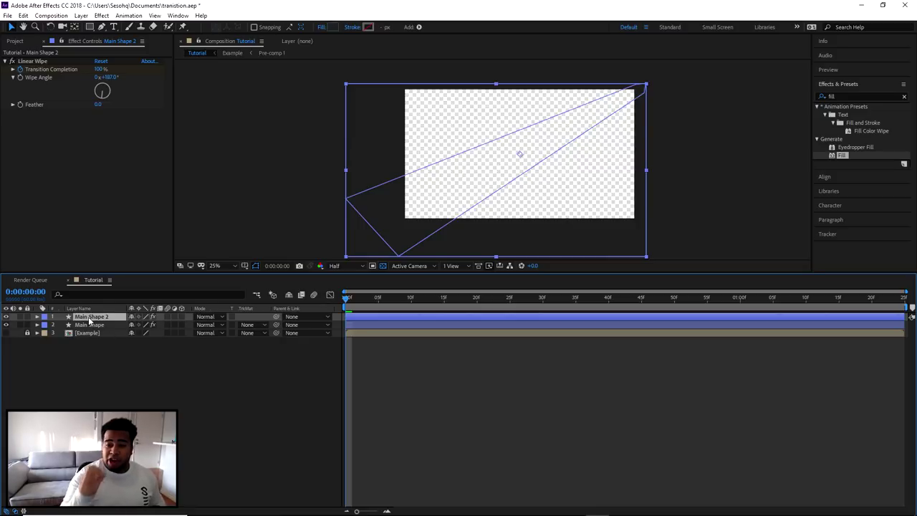
{"action": "left_click_drag", "start_coordinate": [90, 324], "coordinate": [101, 320]}
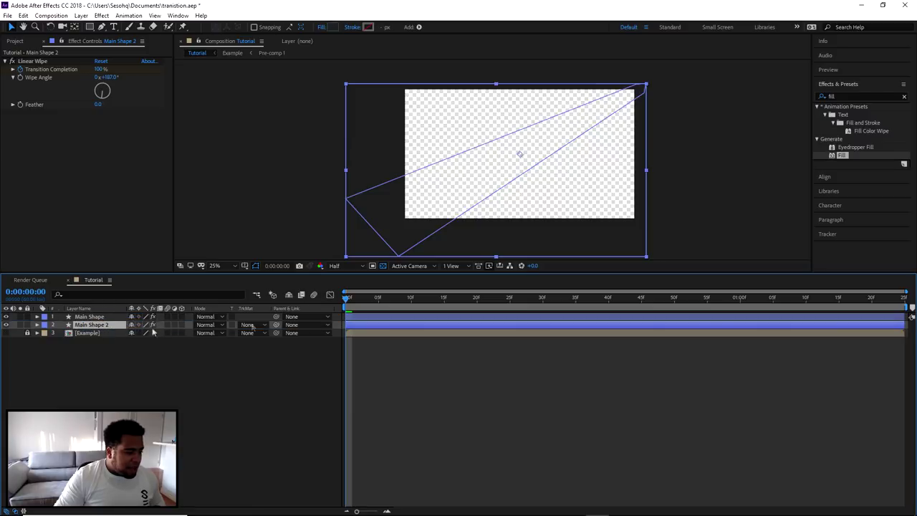
Step: Rename the duplicated layer as Shape 2 and preview the composition up to frame 23
{"action": "right_click", "coordinate": [101, 327]}
{"action": "left_click", "coordinate": [122, 315]}
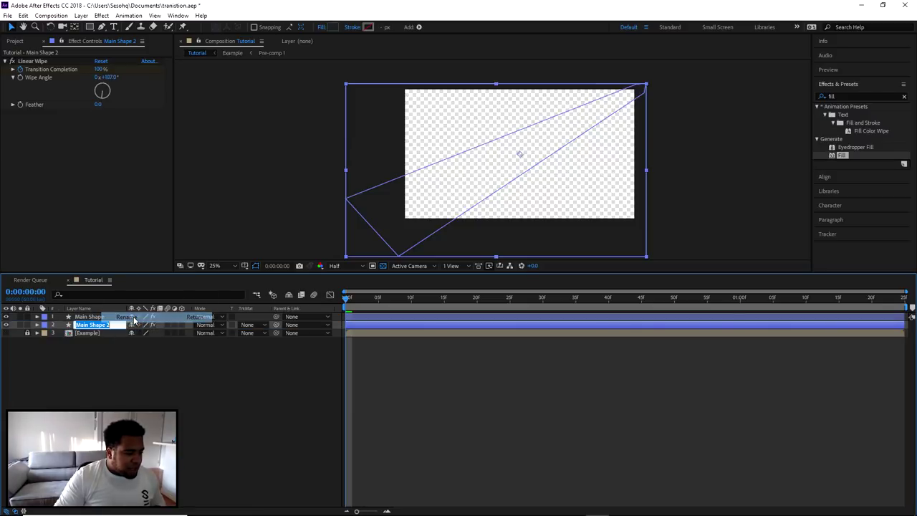
{"action": "type", "text": "Sha"}
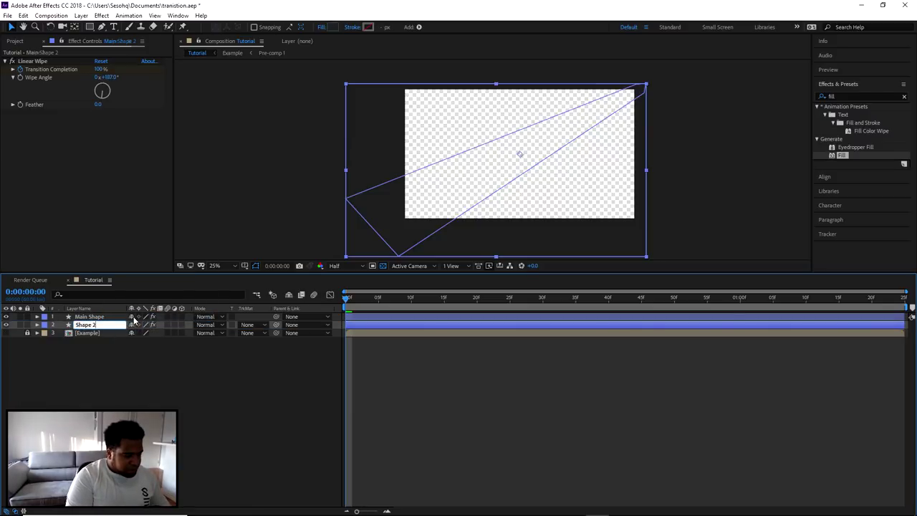
{"action": "key", "text": "Return"}
{"action": "key", "text": "space"}
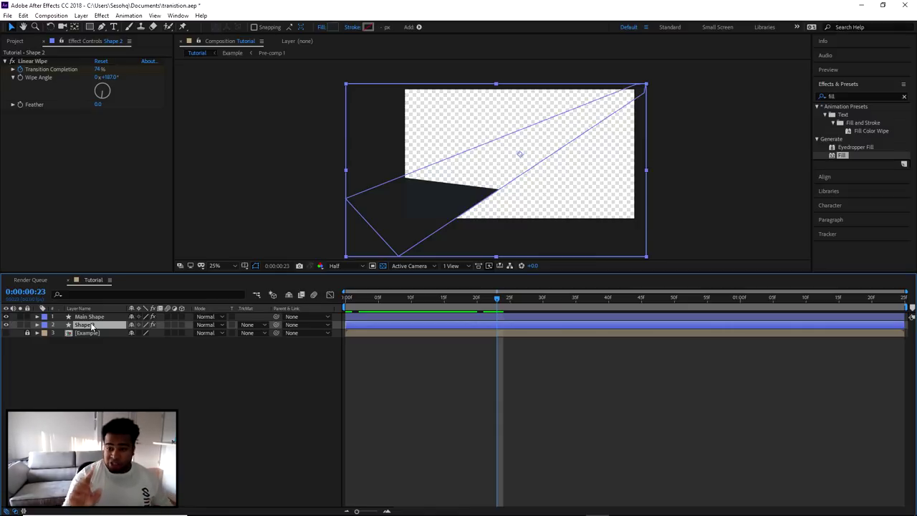
Step: Reveal Shape 2's keyframes, select both Transition Completion keyframes, and open their speed graph
{"action": "key", "text": "u"}
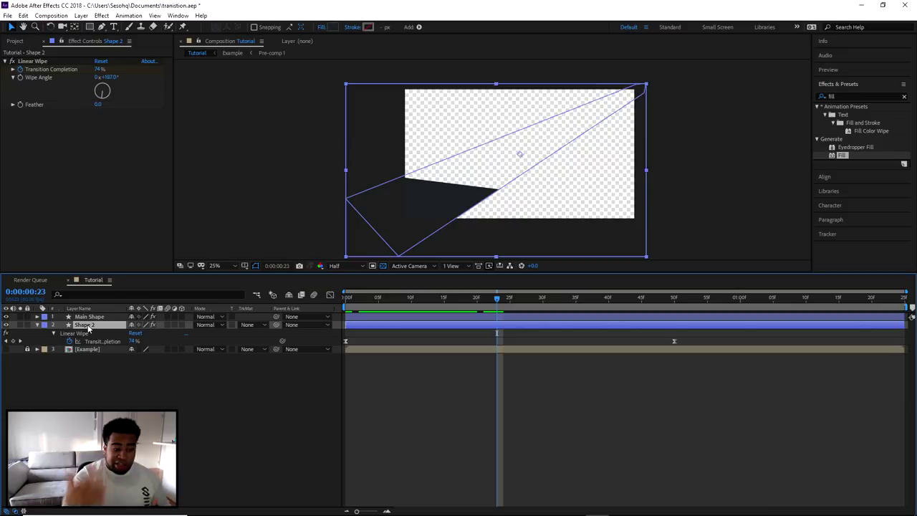
{"action": "left_click_drag", "start_coordinate": [701, 353], "coordinate": [343, 344]}
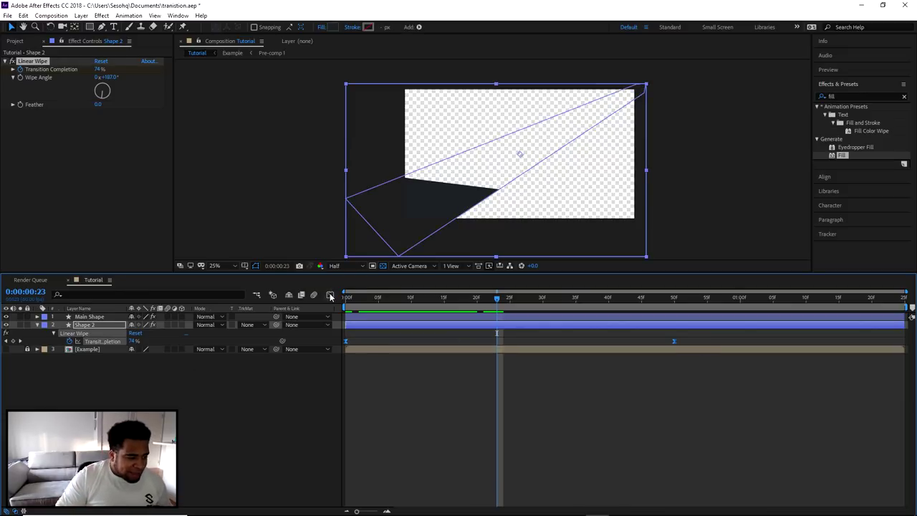
{"action": "left_click", "coordinate": [331, 296]}
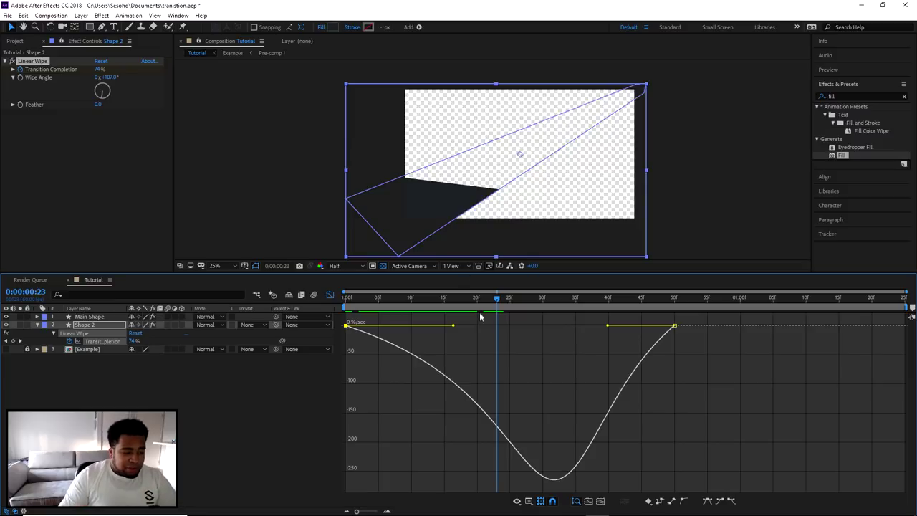
Step: Try shortening the outgoing ease of Shape 2's first keyframe to about frame 9, undo it, and select the Shape 2 layer
{"action": "left_click_drag", "start_coordinate": [453, 326], "coordinate": [405, 326]}
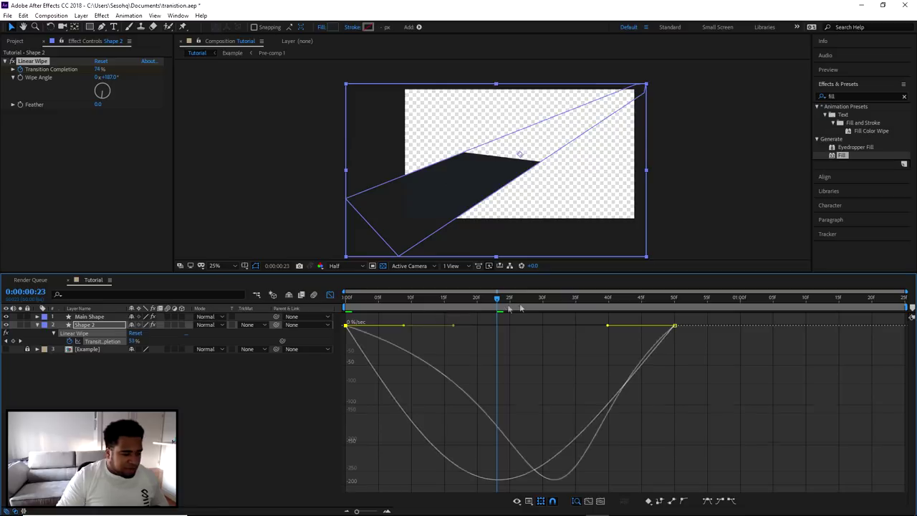
{"action": "key", "text": "ctrl+z"}
{"action": "left_click", "coordinate": [99, 328]}
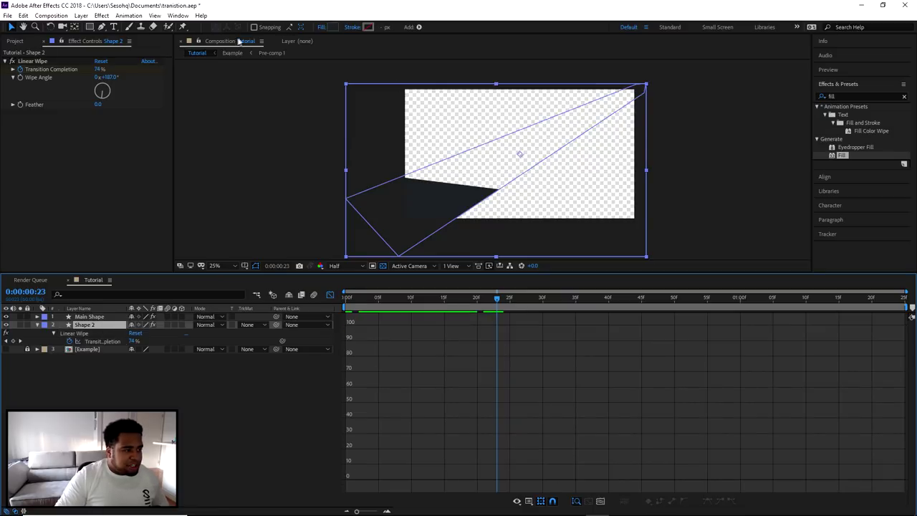
Step: Change Shape 2's fill to the dark grey 36393C
{"action": "left_click", "coordinate": [331, 28]}
{"action": "left_click_drag", "start_coordinate": [672, 225], "coordinate": [657, 224]}
{"action": "left_click", "coordinate": [837, 132]}
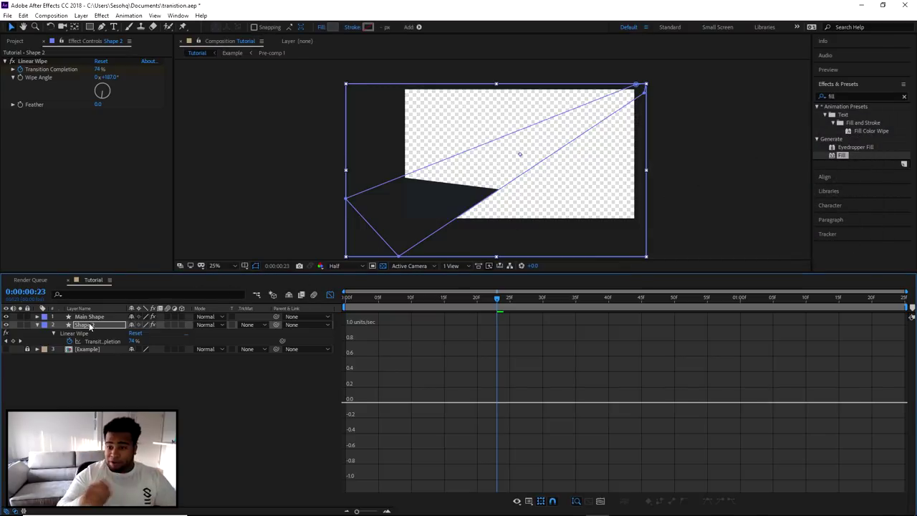
{"action": "key", "text": "Return"}
Step: Select both Shape 2 Transition Completion keyframes and reshape their speed graph, ending the outgoing ease near frame 6 and starting the incoming near frame 36
{"action": "left_click", "coordinate": [330, 294]}
{"action": "left_click_drag", "start_coordinate": [713, 334], "coordinate": [342, 347]}
{"action": "left_click", "coordinate": [330, 295]}
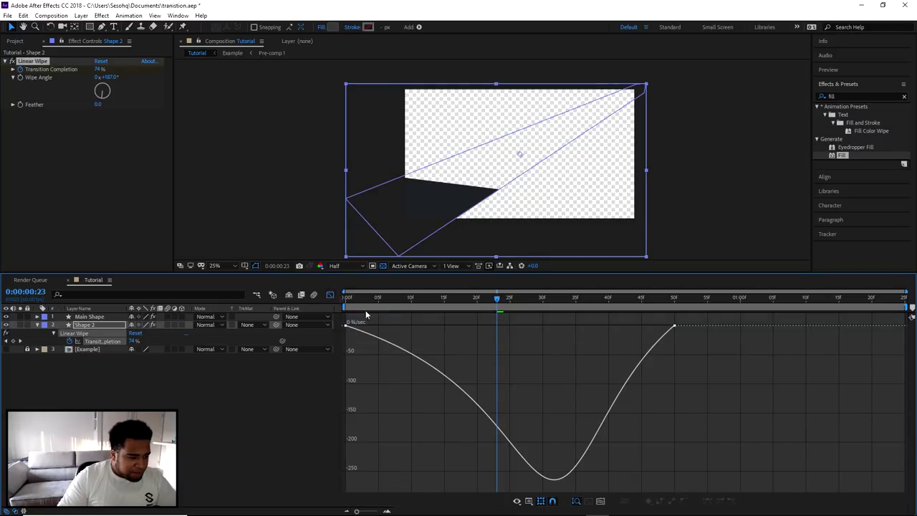
{"action": "left_click", "coordinate": [368, 324]}
{"action": "left_click_drag", "start_coordinate": [452, 327], "coordinate": [405, 326]}
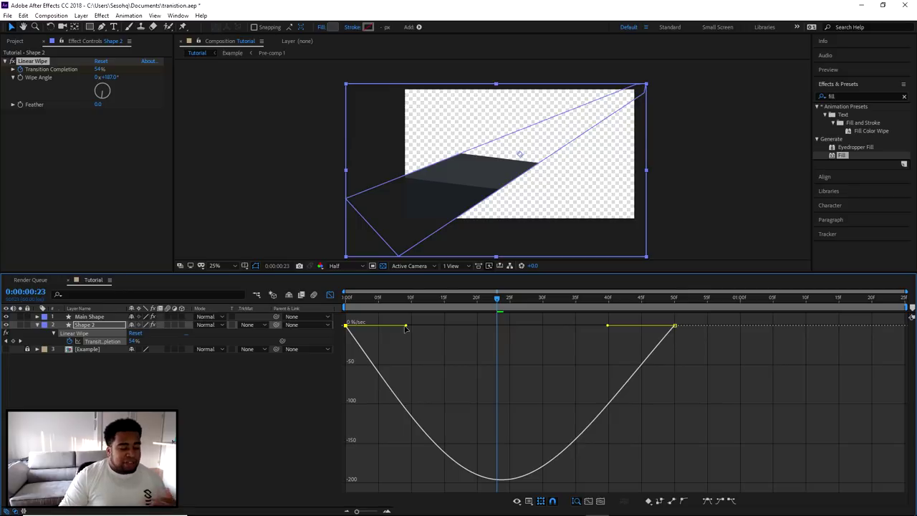
{"action": "left_click_drag", "start_coordinate": [405, 326], "coordinate": [393, 326]}
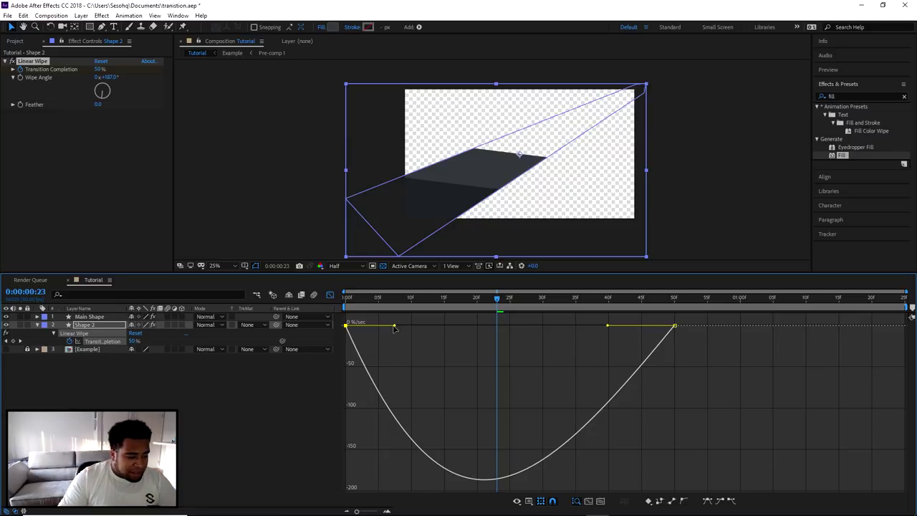
{"action": "left_click_drag", "start_coordinate": [394, 327], "coordinate": [390, 326]}
{"action": "left_click_drag", "start_coordinate": [606, 327], "coordinate": [586, 327]}
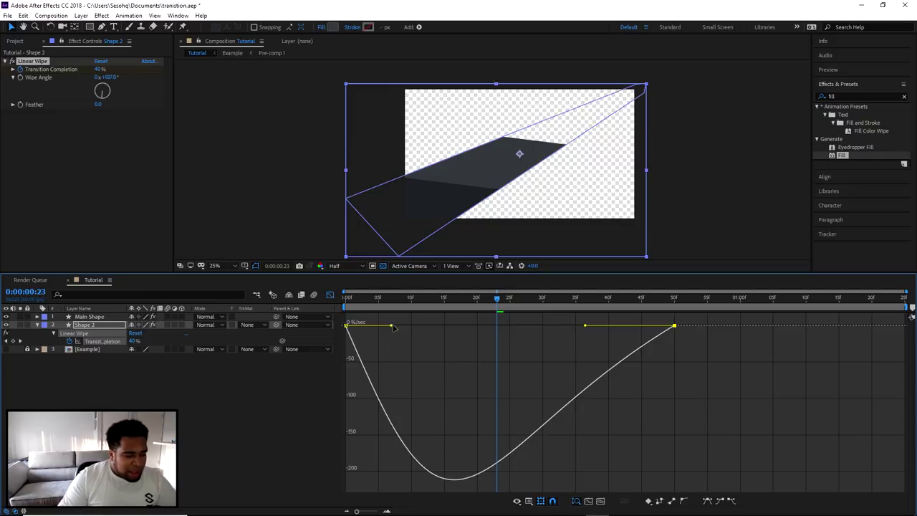
{"action": "left_click_drag", "start_coordinate": [391, 326], "coordinate": [387, 326]}
{"action": "left_click", "coordinate": [330, 295]}
Step: Play back and scrub through the whole wipe to compare Shape 2's timing with Main Shape, then return to frame 0
{"action": "key", "text": "space"}
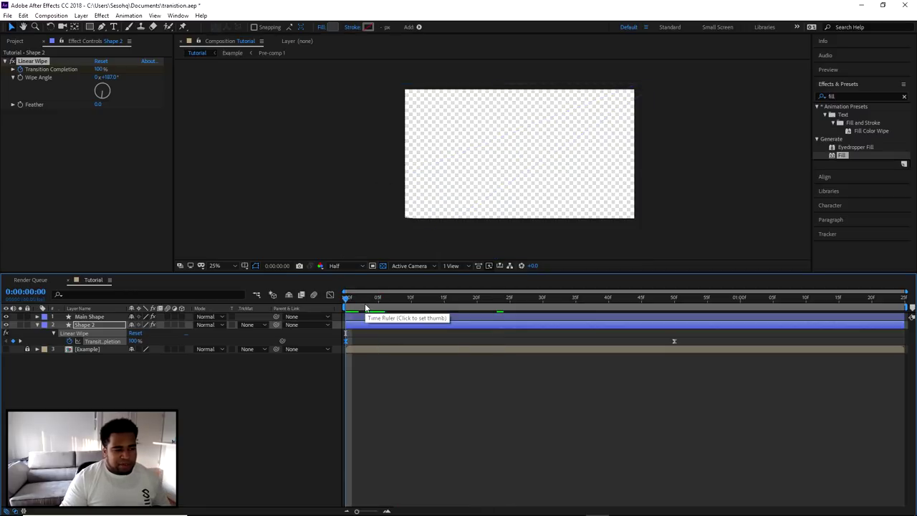
{"action": "key", "text": "space"}
{"action": "left_click_drag", "start_coordinate": [366, 308], "coordinate": [316, 296]}
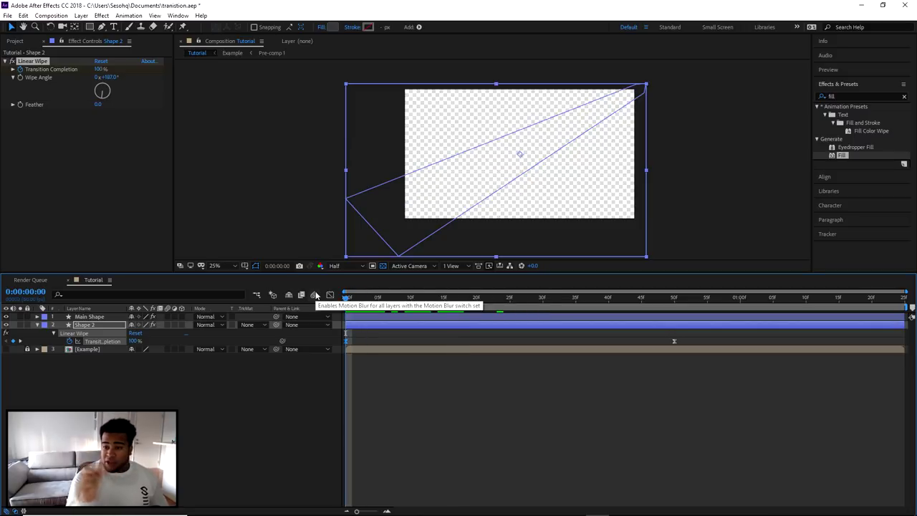
{"action": "key", "text": "space"}
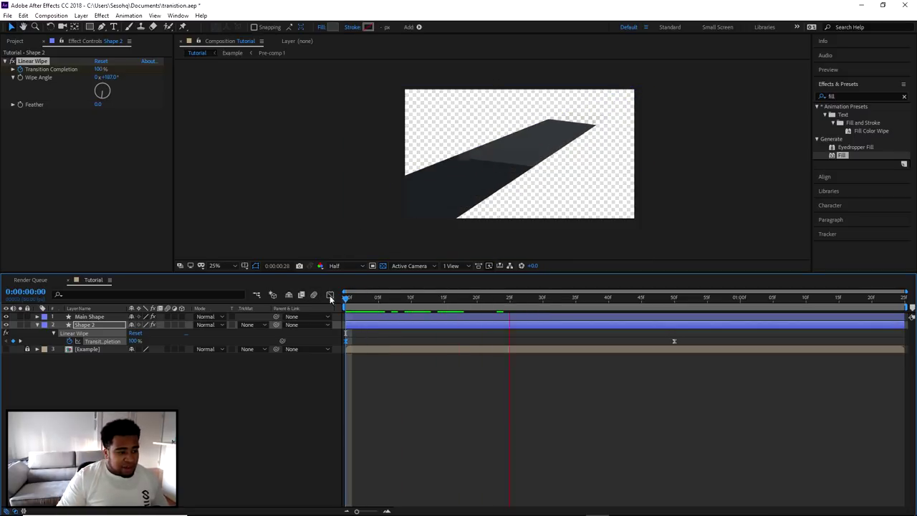
{"action": "key", "text": "space"}
{"action": "key", "text": "space"}
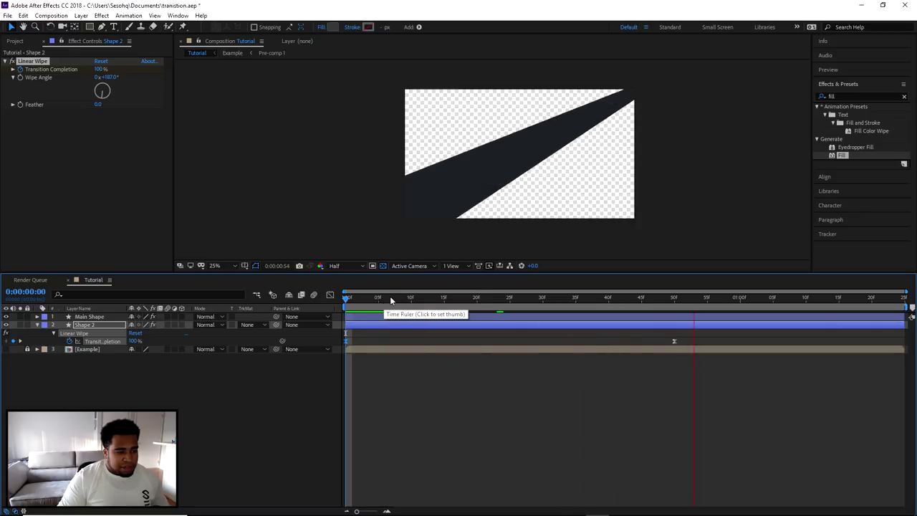
{"action": "key", "text": "space"}
{"action": "left_click_drag", "start_coordinate": [353, 305], "coordinate": [575, 298]}
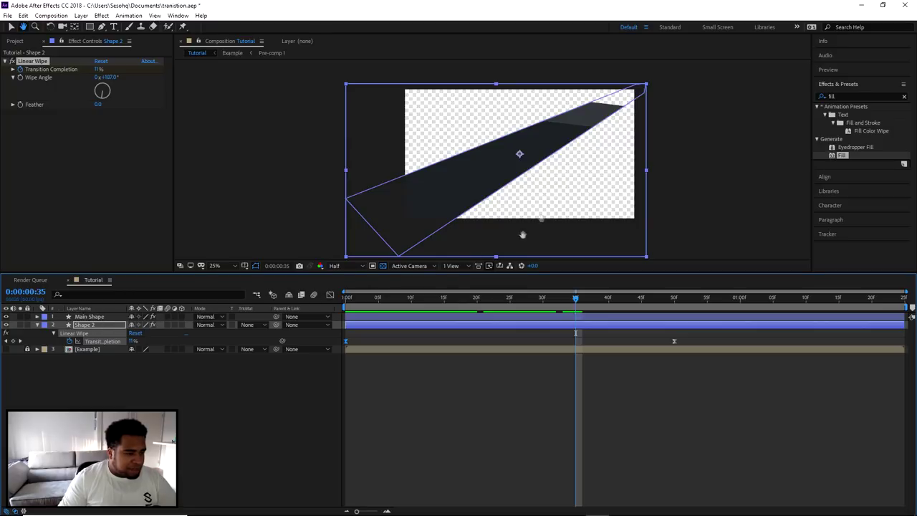
{"action": "left_click_drag", "start_coordinate": [580, 298], "coordinate": [674, 299]}
{"action": "key", "text": "shift+Page_Up"}
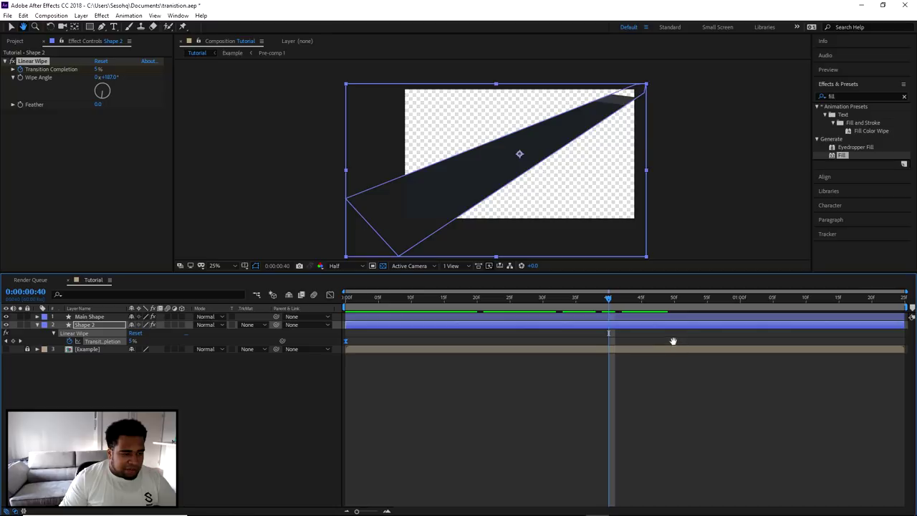
{"action": "left_click_drag", "start_coordinate": [607, 300], "coordinate": [331, 301]}
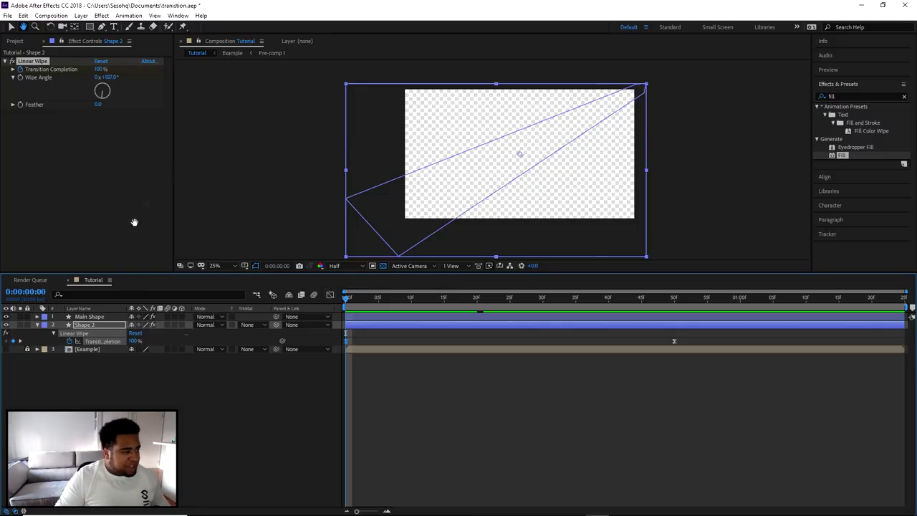
Step: Duplicate the Main Shape layer and place the copy between Main Shape and Shape 2
{"action": "left_click", "coordinate": [10, 26]}
{"action": "left_click", "coordinate": [88, 317]}
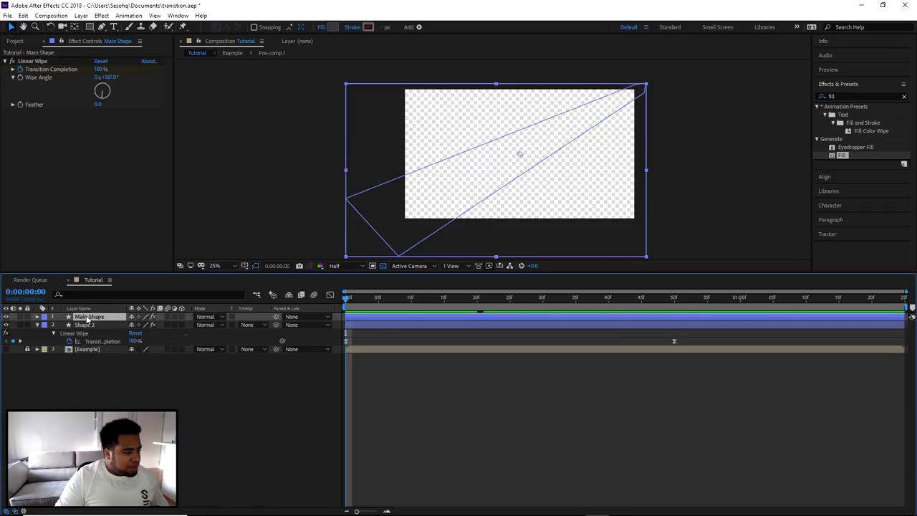
{"action": "left_click", "coordinate": [44, 328]}
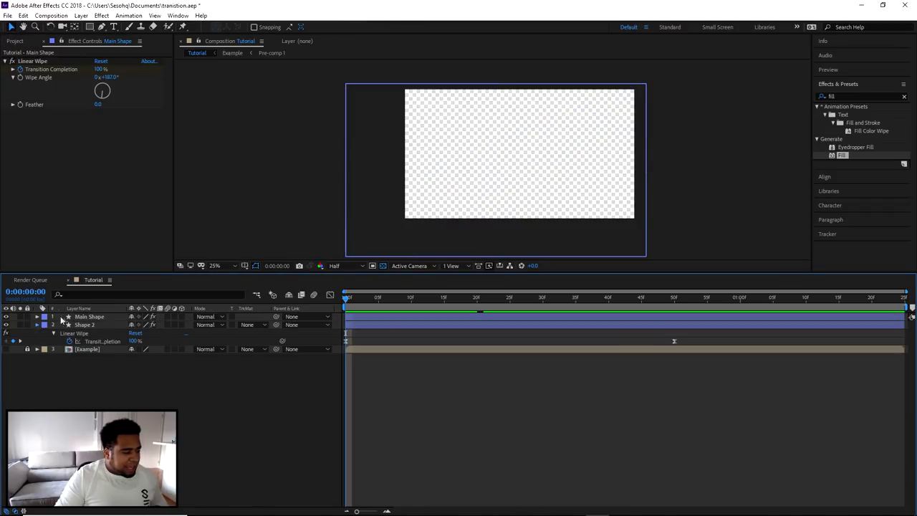
{"action": "left_click", "coordinate": [82, 318]}
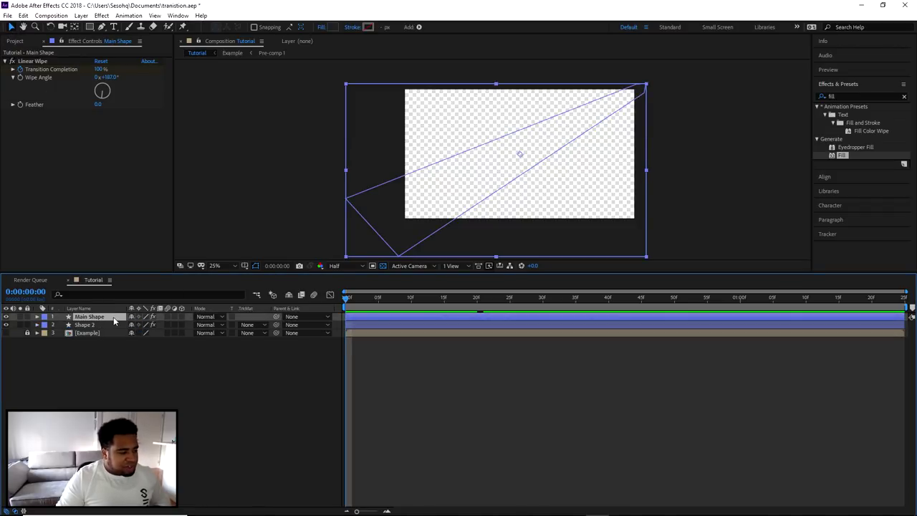
{"action": "key", "text": "ctrl+d"}
{"action": "mouse_move", "coordinate": [95, 317]}
{"action": "left_mouse_down"}
{"action": "mouse_move", "coordinate": [123, 339]}
{"action": "mouse_move", "coordinate": [101, 337]}
{"action": "mouse_move", "coordinate": [99, 329]}
{"action": "left_mouse_up"}
Step: Set Shape 2's fill to near-white and check it at frame 23 with the Main Shape 2 layer hidden
{"action": "left_click", "coordinate": [80, 333]}
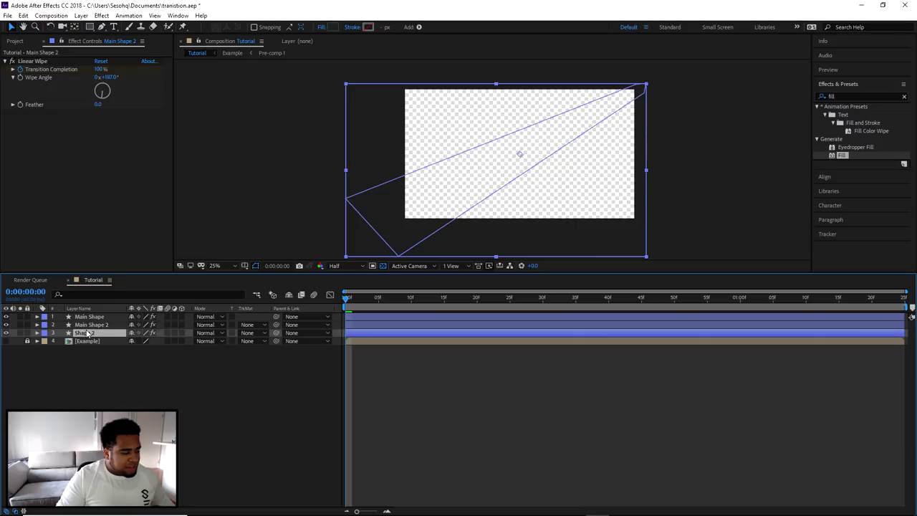
{"action": "left_click", "coordinate": [331, 27]}
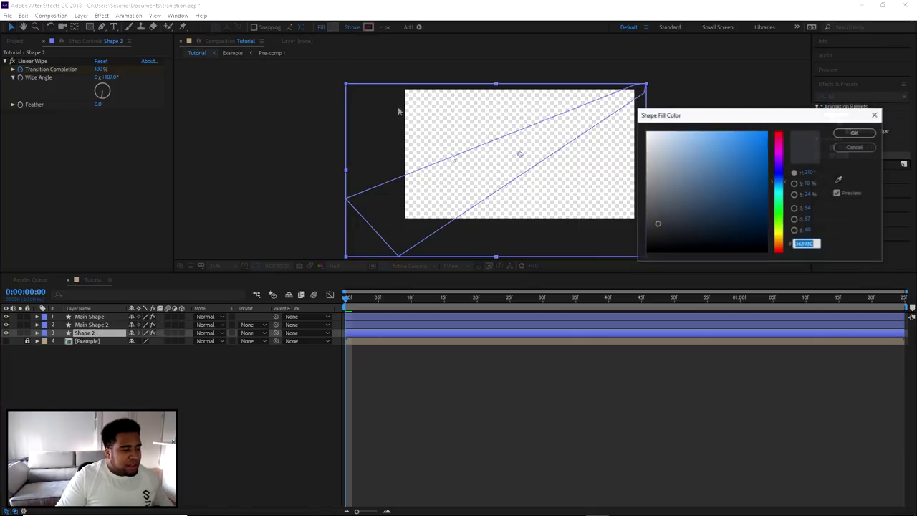
{"action": "left_click", "coordinate": [648, 137]}
{"action": "left_click", "coordinate": [855, 132]}
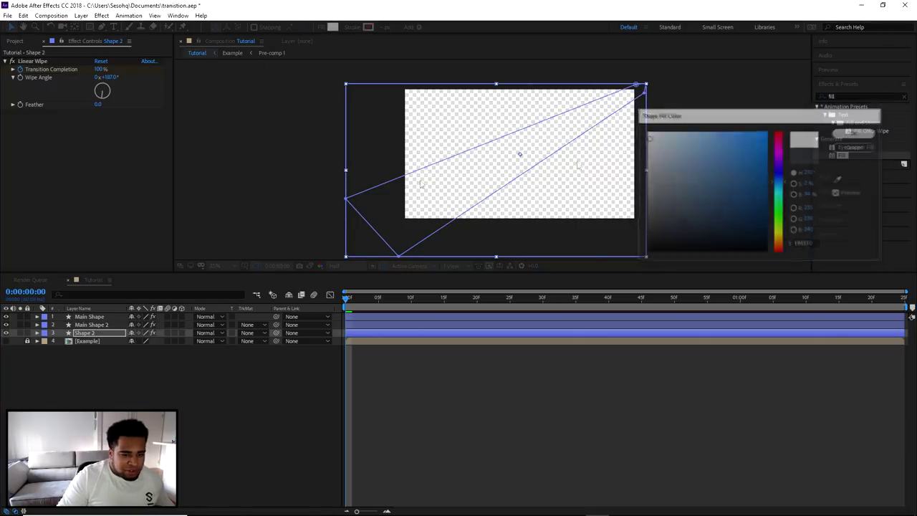
{"action": "left_click", "coordinate": [6, 334]}
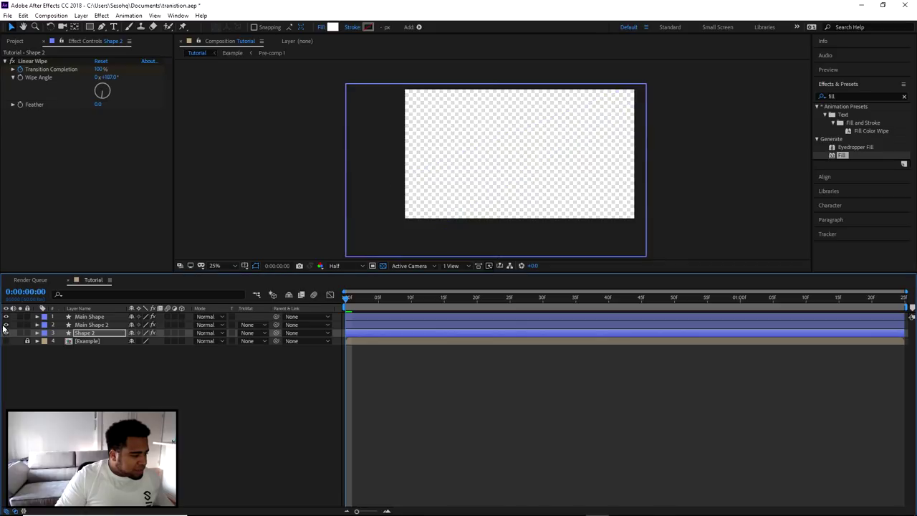
{"action": "left_click_drag", "start_coordinate": [349, 298], "coordinate": [499, 293]}
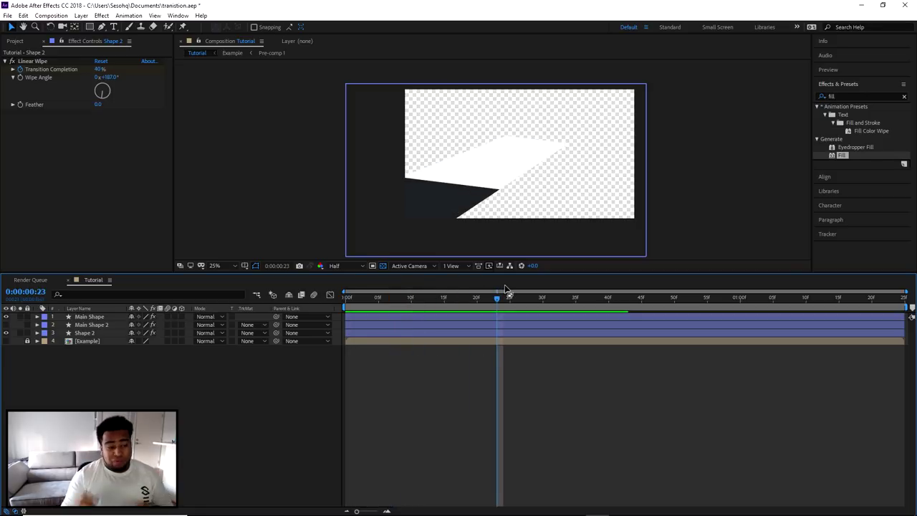
Step: Rename the Main Shape 2 layer as Shape 3 and turn its visibility back on
{"action": "right_click", "coordinate": [83, 326]}
{"action": "left_click", "coordinate": [111, 316]}
{"action": "type", "text": "Shape 3"}
{"action": "key", "text": "Return"}
{"action": "left_click_drag", "start_coordinate": [6, 326], "coordinate": [6, 333]}
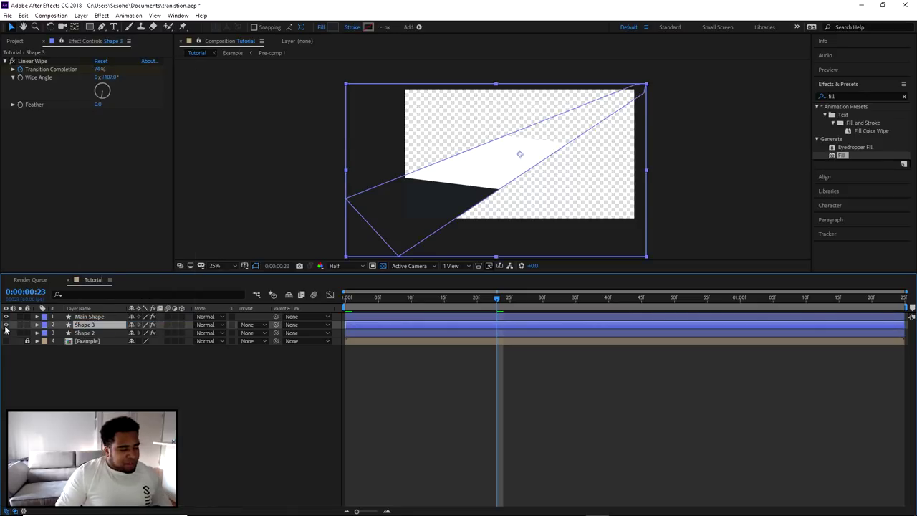
Step: Change Shape 3's fill to the dark grey 2E3134
{"action": "left_click", "coordinate": [329, 29]}
{"action": "left_click", "coordinate": [660, 228]}
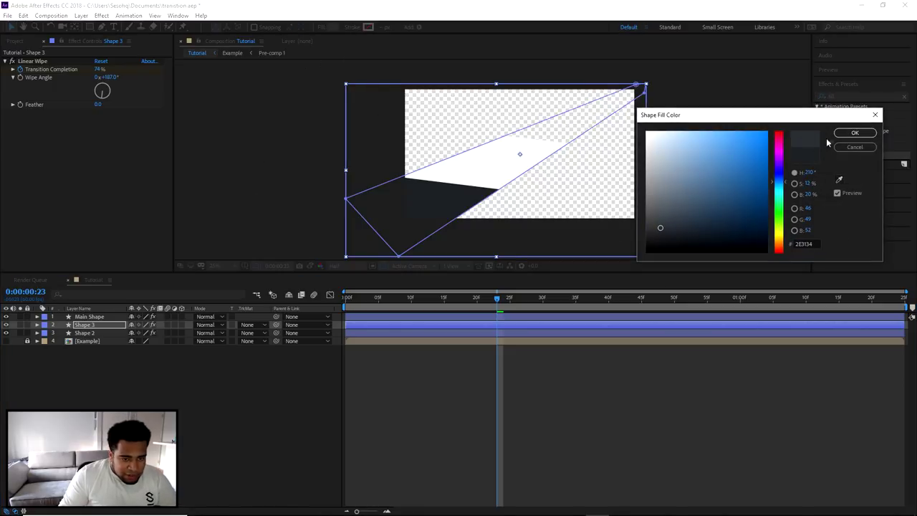
{"action": "left_click", "coordinate": [854, 133]}
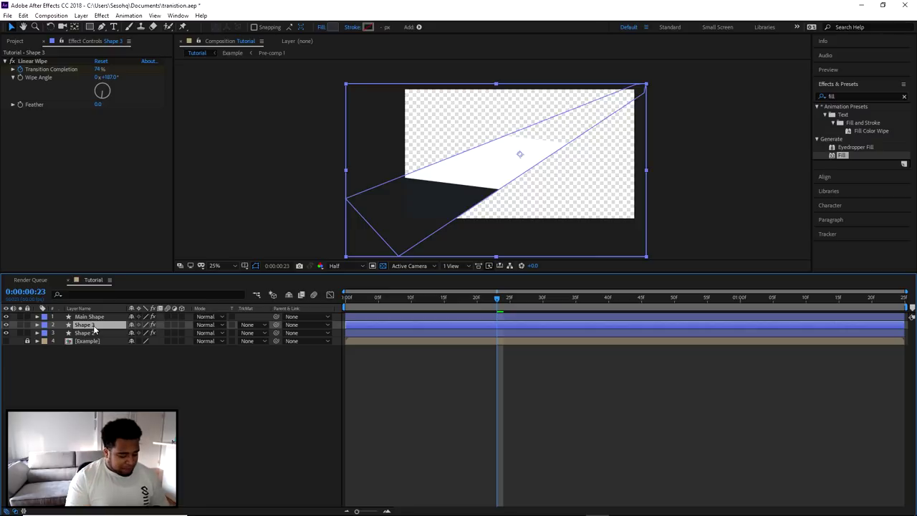
Step: Shorten the outgoing ease of Shape 3's first Transition Completion keyframe to about frame 14 and preview the wipe from the start
{"action": "key", "text": "u"}
{"action": "left_click_drag", "start_coordinate": [691, 339], "coordinate": [347, 349]}
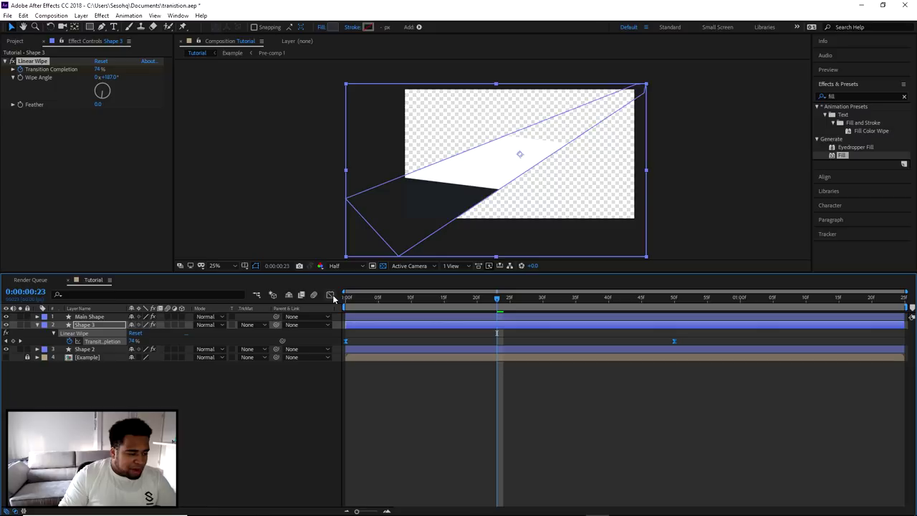
{"action": "left_click", "coordinate": [330, 295]}
{"action": "left_click", "coordinate": [376, 337]}
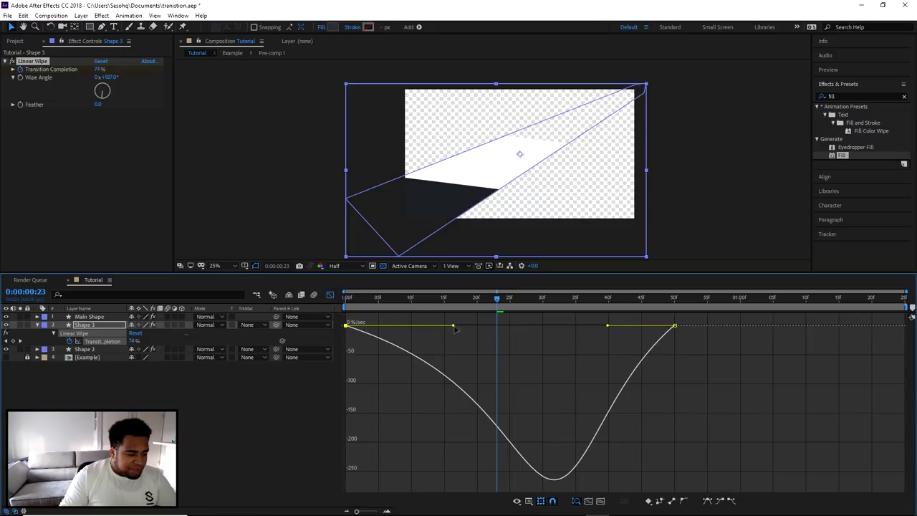
{"action": "left_click_drag", "start_coordinate": [453, 327], "coordinate": [439, 327]}
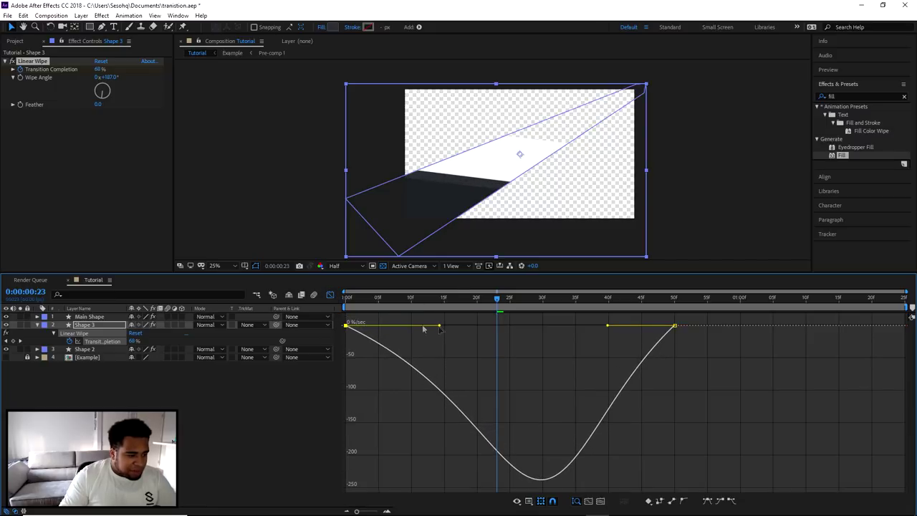
{"action": "left_click", "coordinate": [330, 295]}
{"action": "key", "text": "Home"}
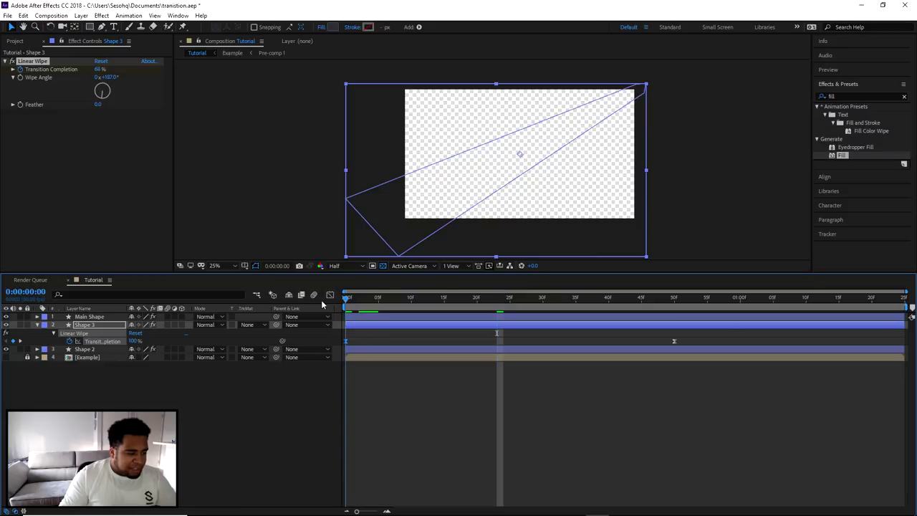
{"action": "key", "text": "space"}
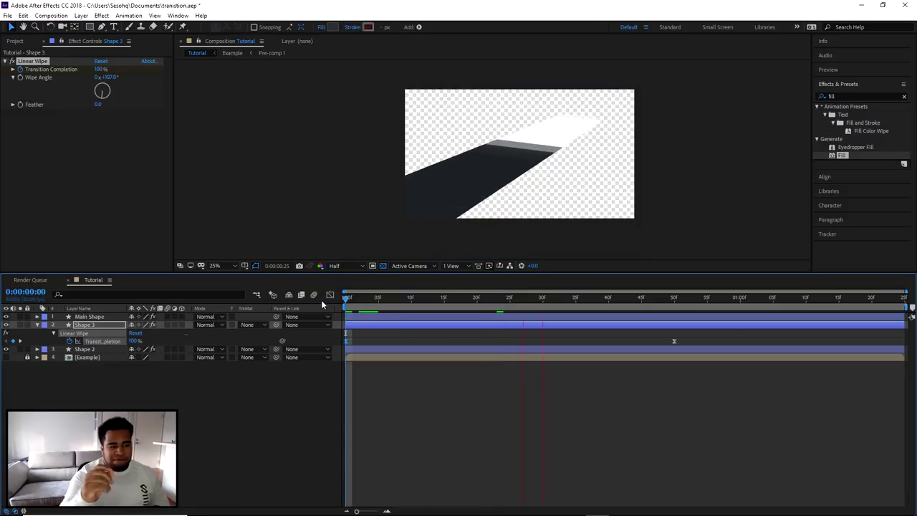
Step: At frame 20, lighten Shape 3's fill to a grey with hue 210°, saturation 7% and brightness 35%
{"action": "left_click_drag", "start_coordinate": [346, 298], "coordinate": [476, 300]}
{"action": "left_click", "coordinate": [96, 326]}
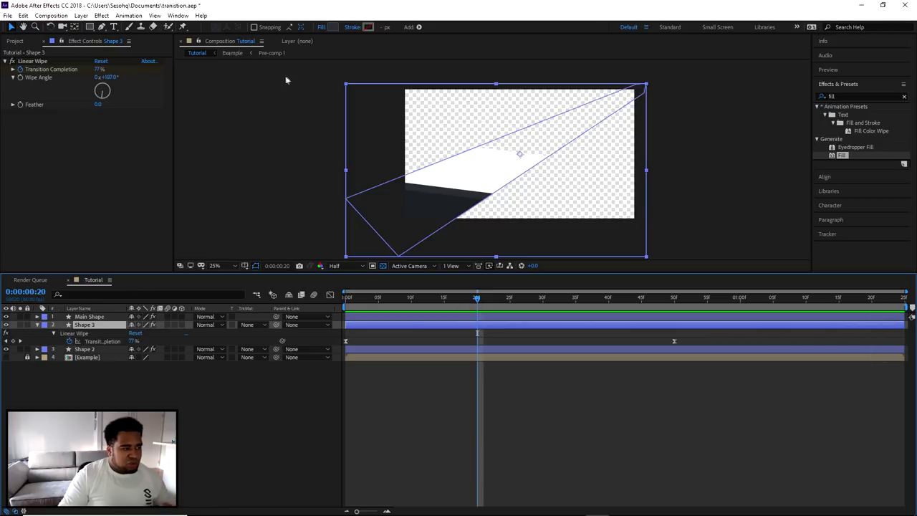
{"action": "left_click", "coordinate": [332, 27]}
{"action": "left_click_drag", "start_coordinate": [659, 226], "coordinate": [655, 212]}
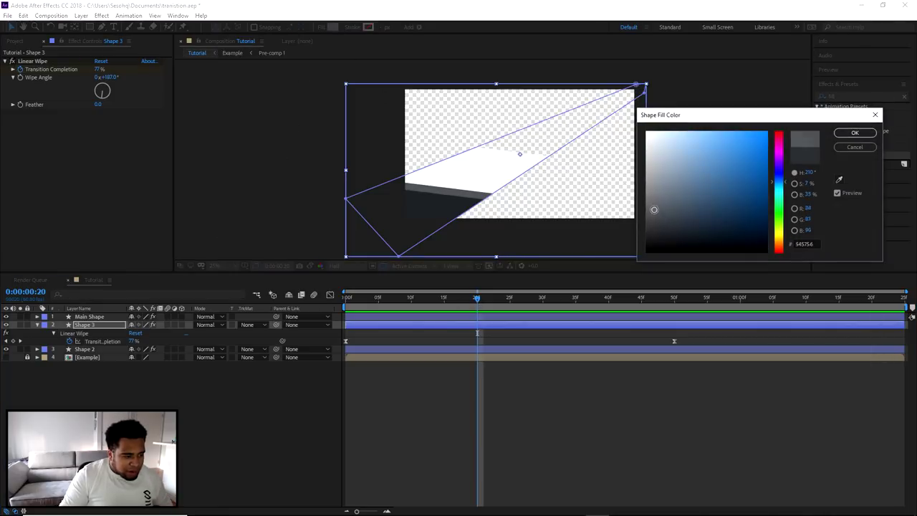
{"action": "left_click", "coordinate": [855, 132]}
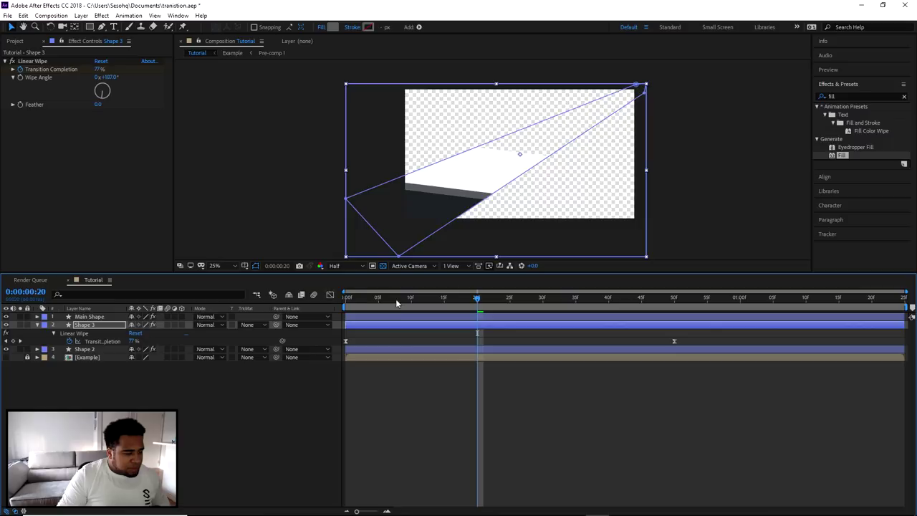
Step: Preview the recoloured wipe from the start and scrub to frame 19
{"action": "left_click", "coordinate": [348, 301]}
{"action": "key", "text": "space"}
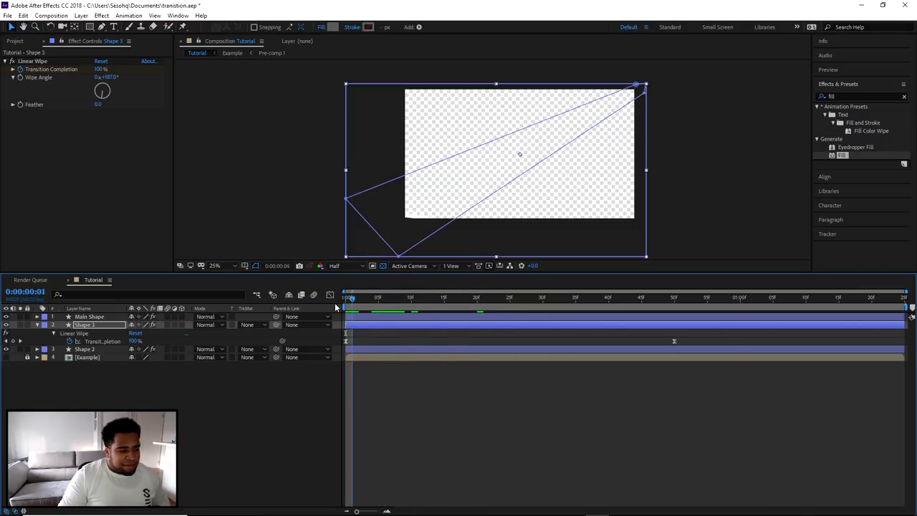
{"action": "left_click_drag", "start_coordinate": [414, 297], "coordinate": [384, 305]}
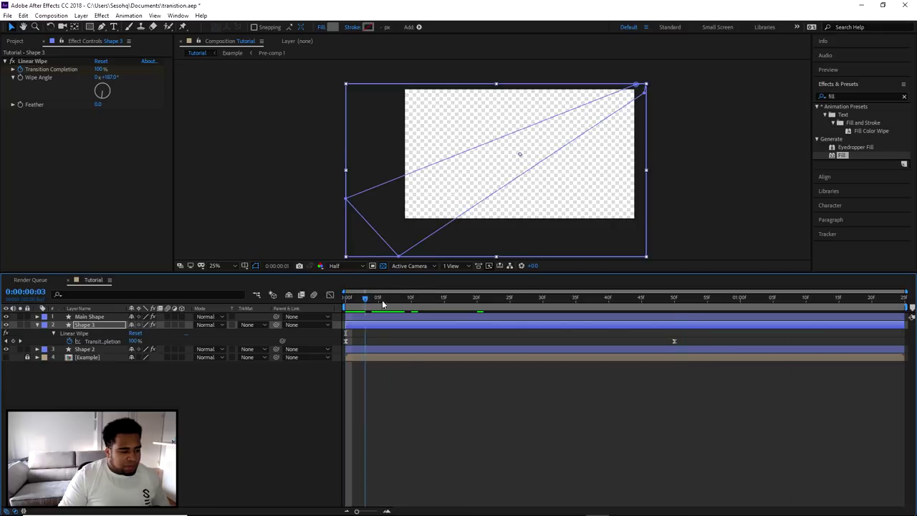
Step: Extend the incoming ease of Shape 3's last Transition Completion keyframe to about frame 36 in the speed graph
{"action": "left_click", "coordinate": [330, 296]}
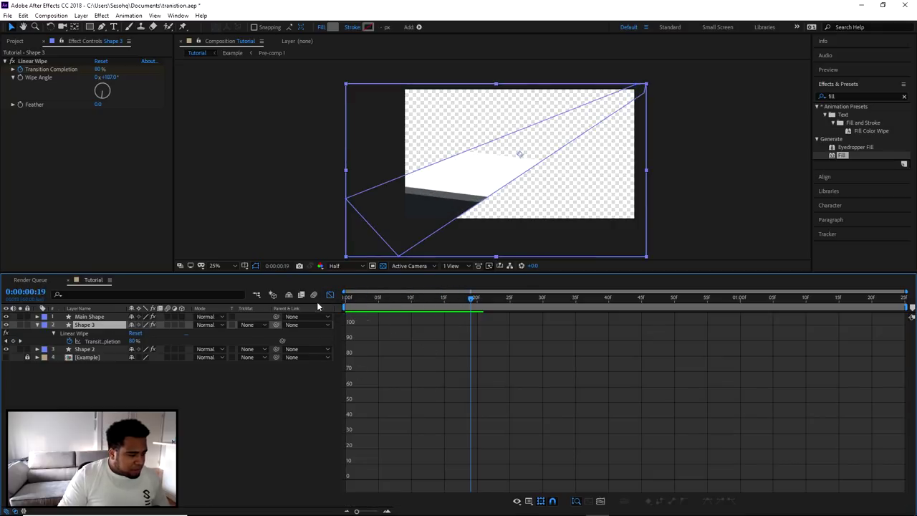
{"action": "key", "text": "shift+F3"}
{"action": "left_click", "coordinate": [606, 361]}
{"action": "left_click_drag", "start_coordinate": [695, 334], "coordinate": [356, 346]}
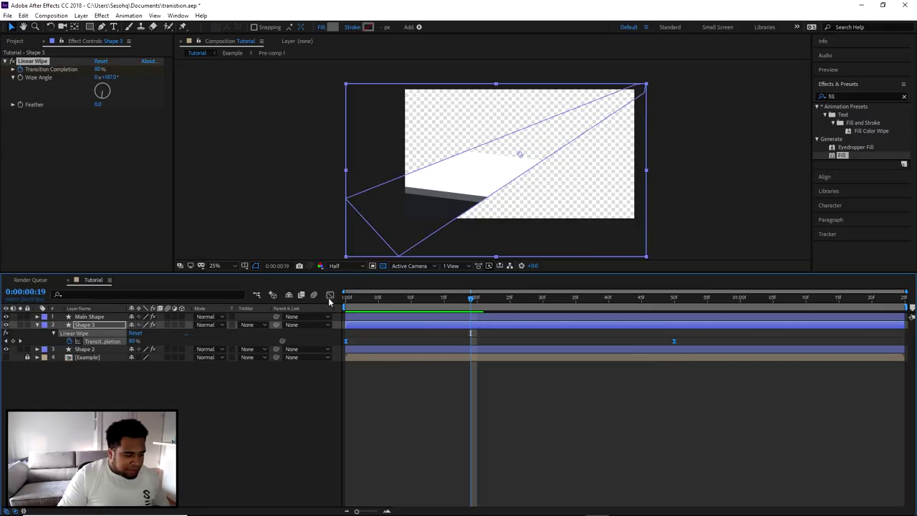
{"action": "key", "text": "shift+F3"}
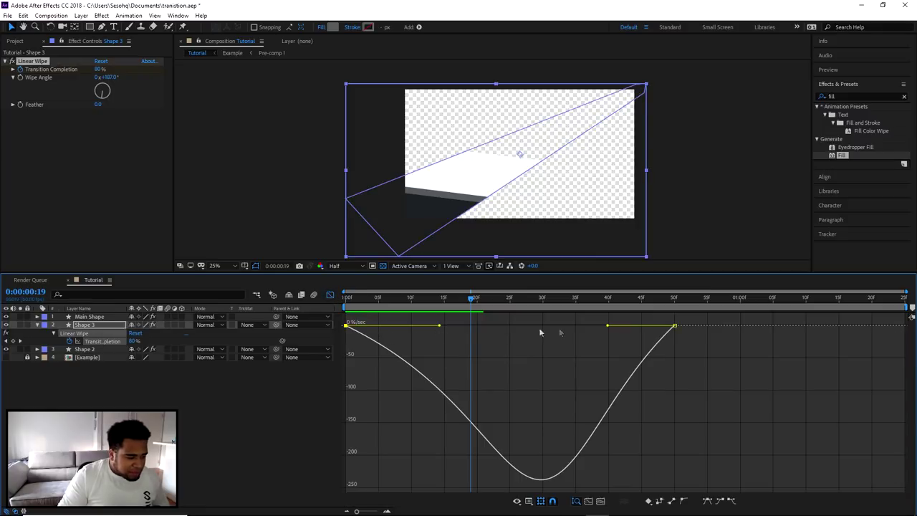
{"action": "left_click_drag", "start_coordinate": [607, 327], "coordinate": [579, 327]}
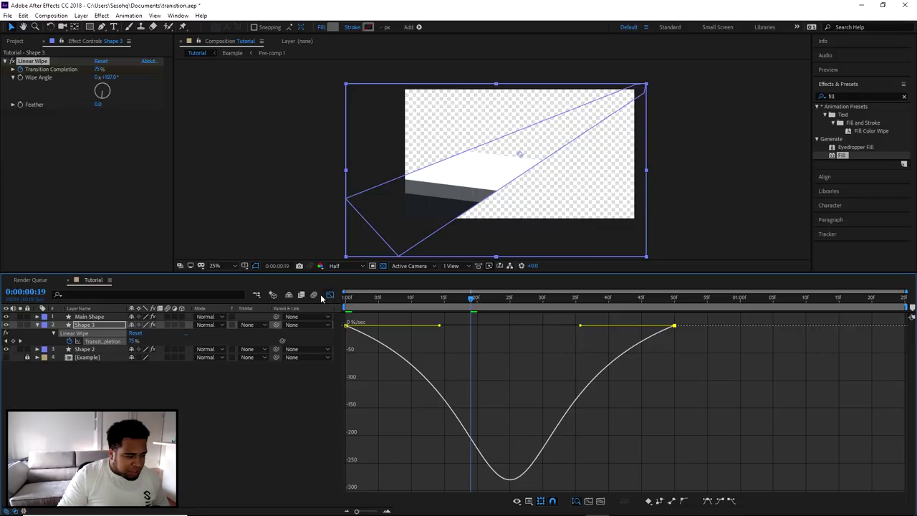
{"action": "left_click", "coordinate": [330, 294]}
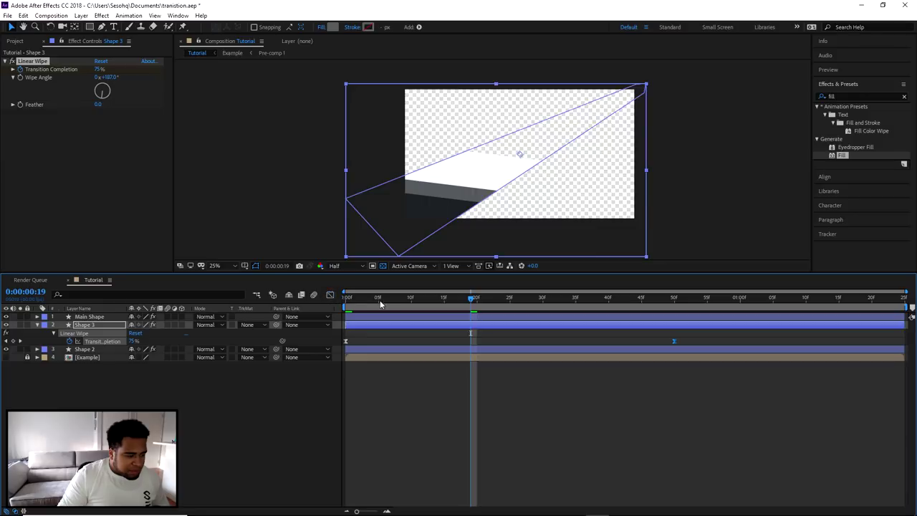
Step: Preview the adjusted wipes from the start several times and scrub to frame 36
{"action": "key", "text": "Home"}
{"action": "key", "text": "space"}
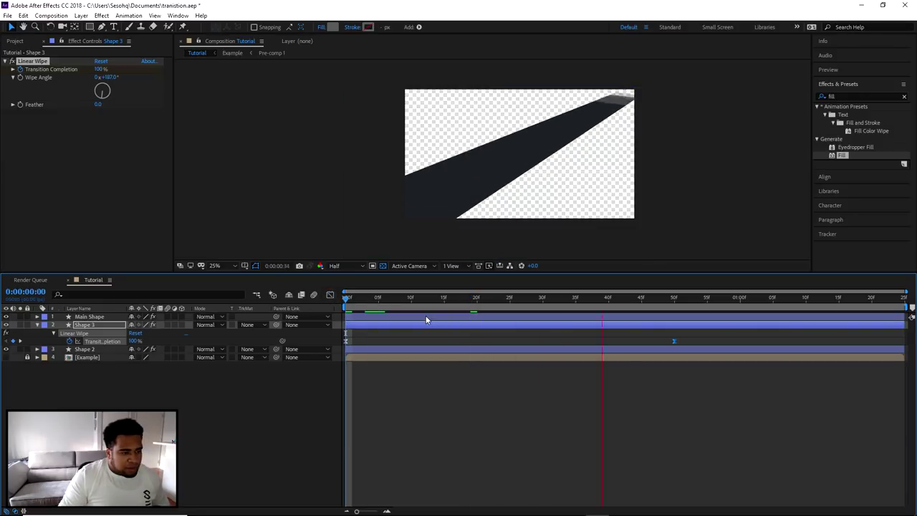
{"action": "key", "text": "space"}
{"action": "key", "text": "space"}
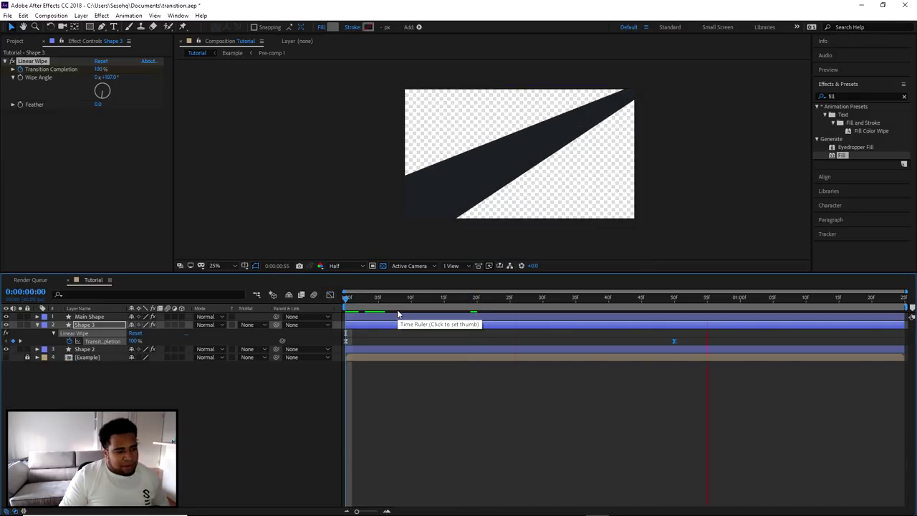
{"action": "key", "text": "space"}
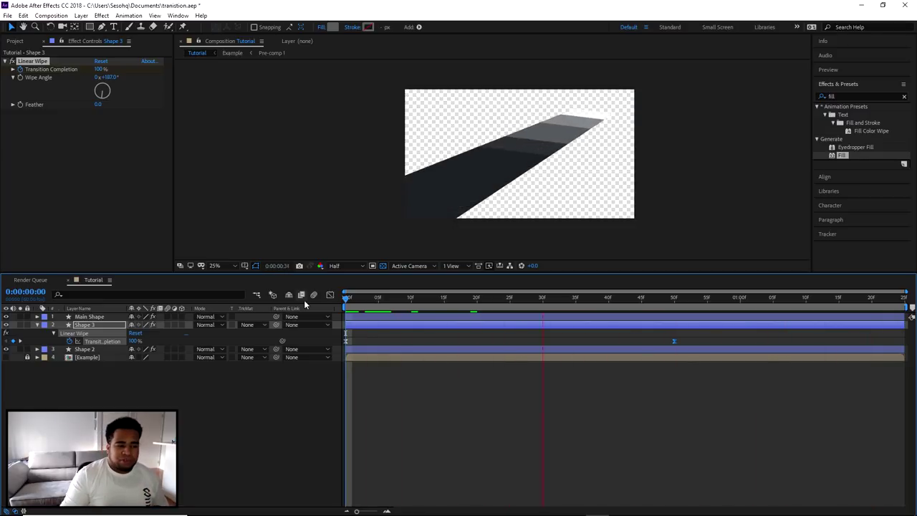
{"action": "key", "text": "space"}
{"action": "left_click_drag", "start_coordinate": [406, 306], "coordinate": [582, 294]}
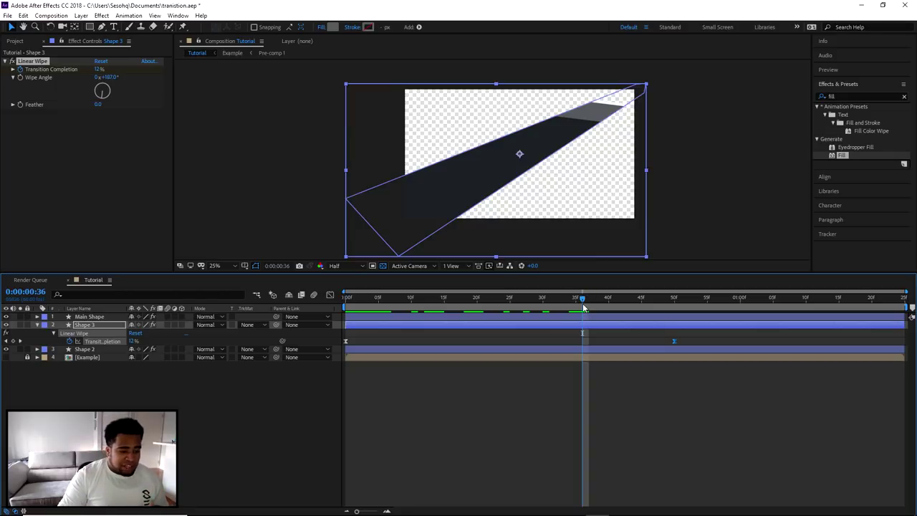
Step: Extend the incoming ease of Shape 2's last Transition Completion keyframe to about frame 28 and preview the wipe
{"action": "left_click", "coordinate": [80, 349]}
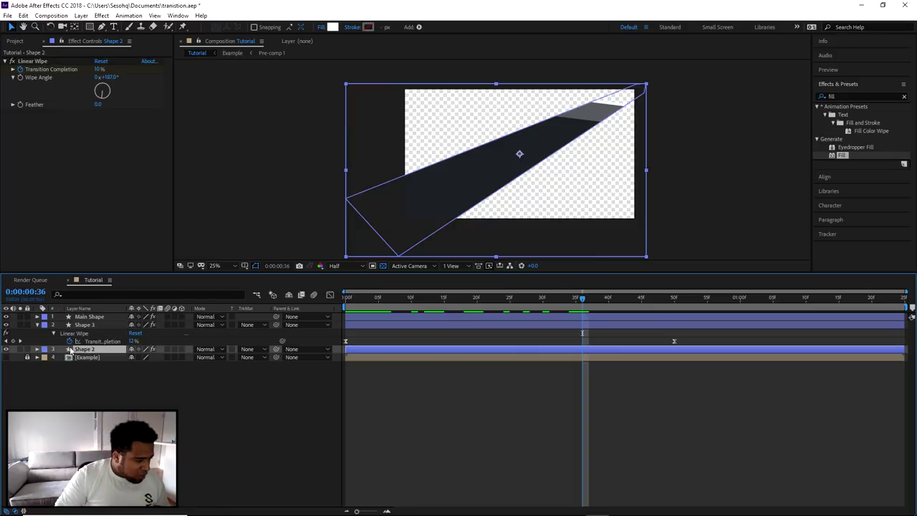
{"action": "left_click", "coordinate": [7, 350]}
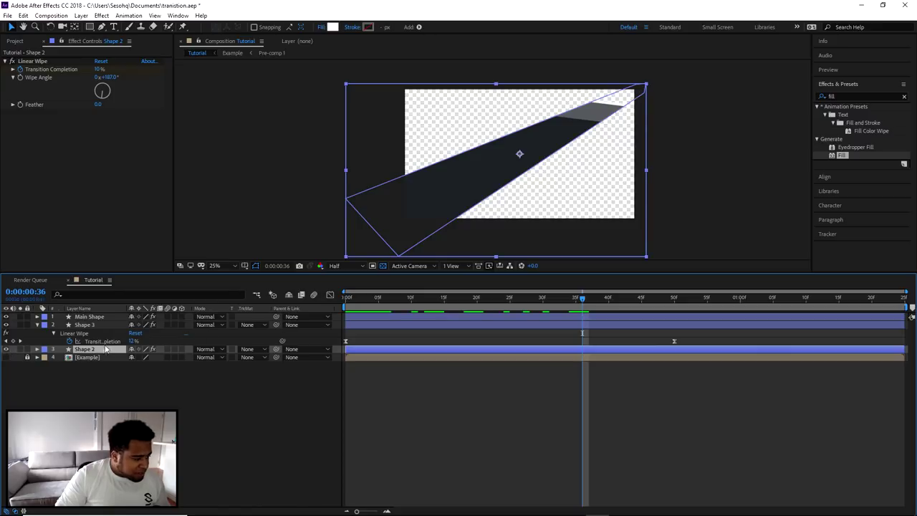
{"action": "left_click", "coordinate": [331, 295]}
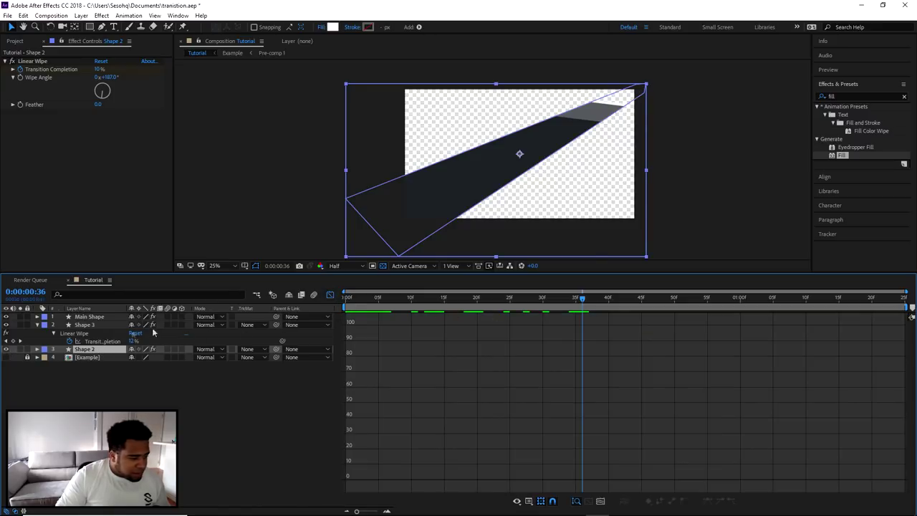
{"action": "left_click", "coordinate": [330, 296]}
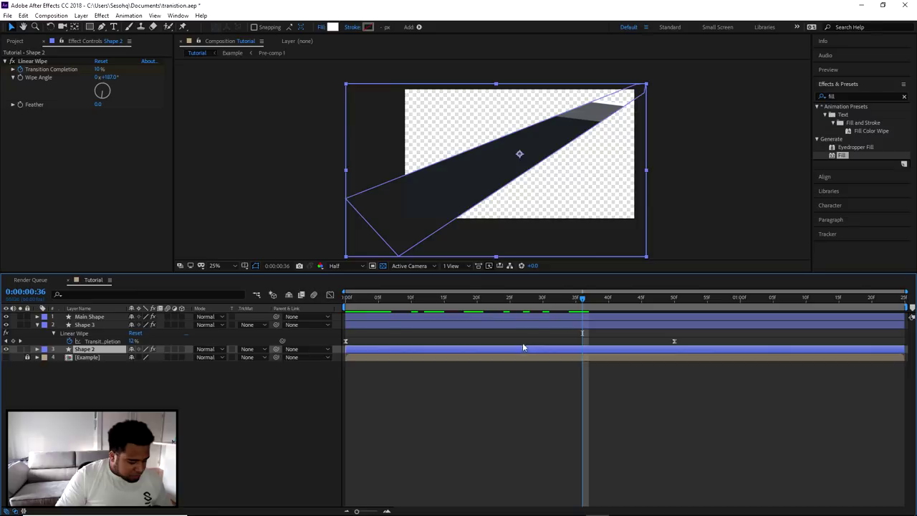
{"action": "key", "text": "u"}
{"action": "left_click_drag", "start_coordinate": [705, 371], "coordinate": [338, 362]}
{"action": "left_click", "coordinate": [330, 295]}
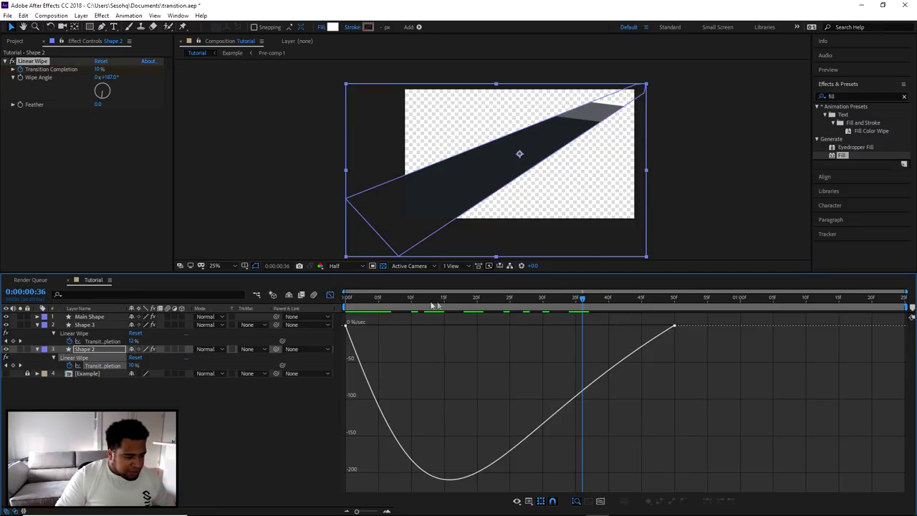
{"action": "left_click", "coordinate": [675, 327]}
{"action": "left_click_drag", "start_coordinate": [586, 327], "coordinate": [532, 328]}
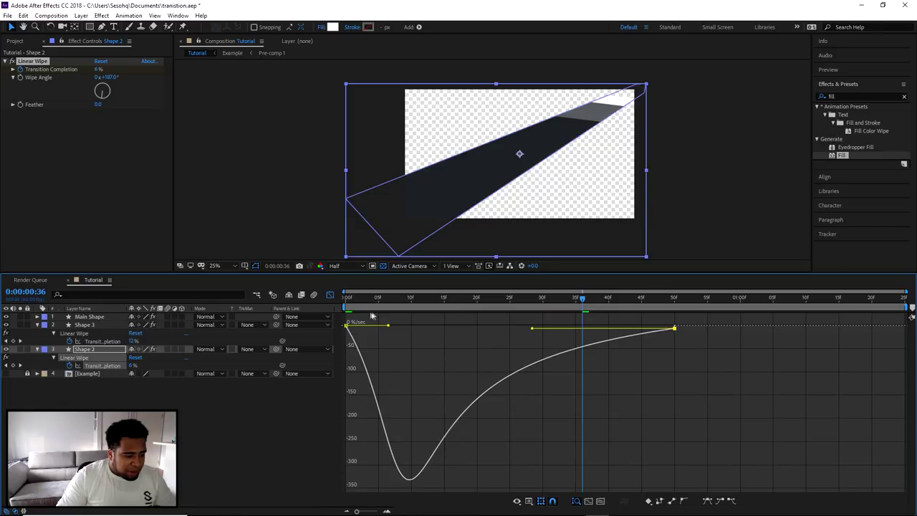
{"action": "left_click", "coordinate": [330, 295]}
{"action": "key", "text": "space"}
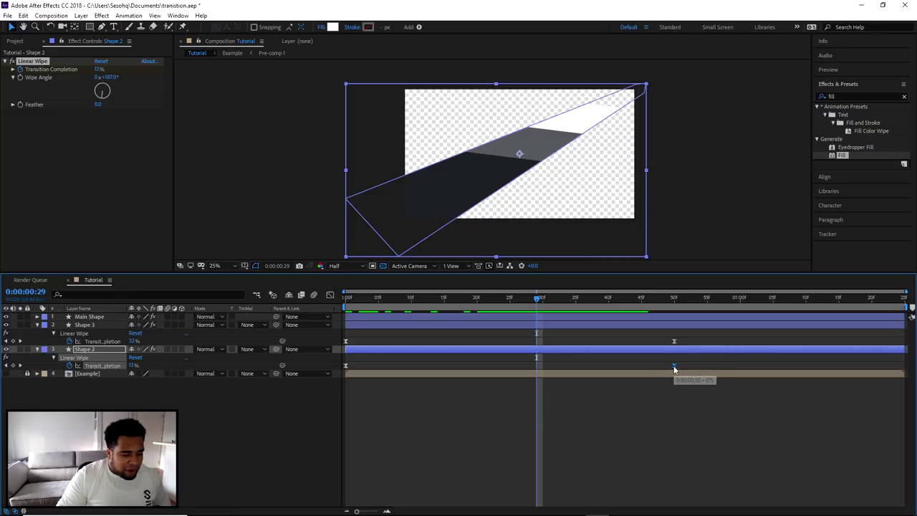
Step: Move Shape 2's last Transition Completion keyframe to frame 42 and Shape 3's to frame 46, then preview from the start
{"action": "left_click_drag", "start_coordinate": [673, 367], "coordinate": [628, 366]}
{"action": "key", "text": "space"}
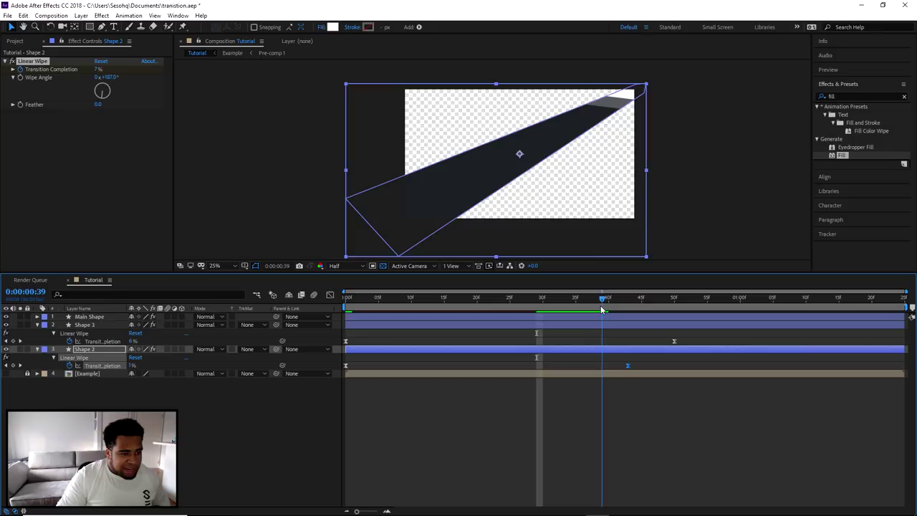
{"action": "left_click_drag", "start_coordinate": [625, 367], "coordinate": [622, 367]}
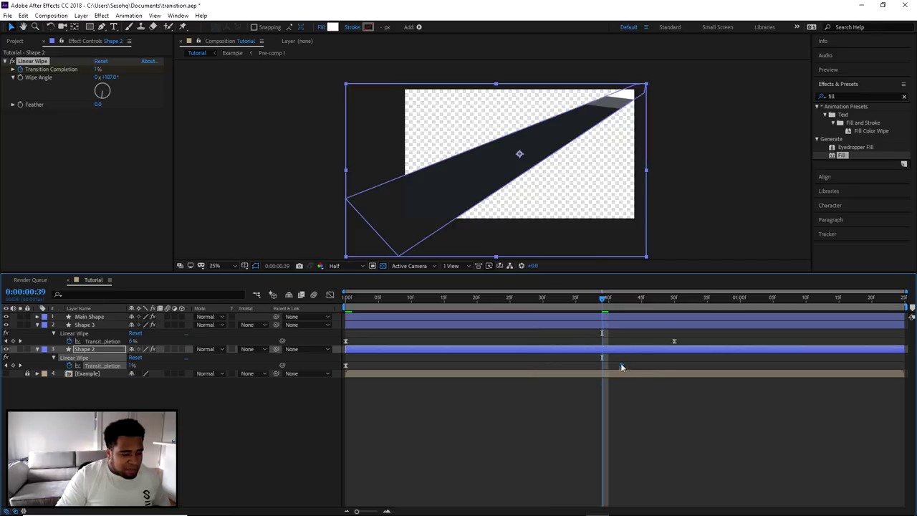
{"action": "left_click_drag", "start_coordinate": [673, 342], "coordinate": [648, 341]}
{"action": "left_click_drag", "start_coordinate": [604, 301], "coordinate": [337, 316]}
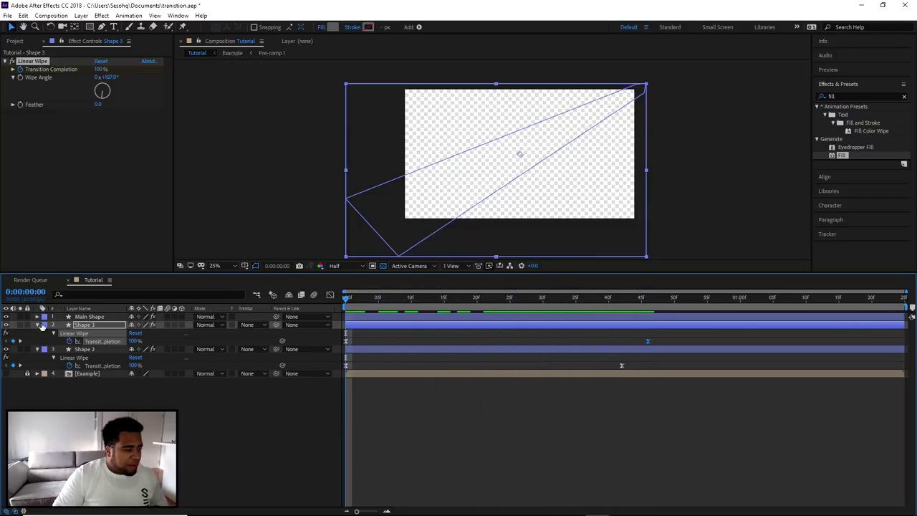
{"action": "left_click", "coordinate": [37, 325]}
{"action": "left_click", "coordinate": [36, 333]}
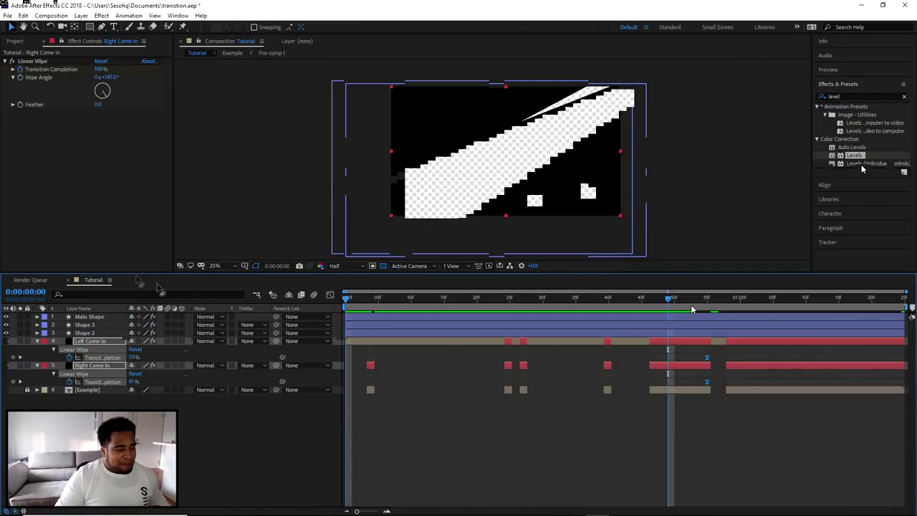
{"action": "key", "text": "space"}
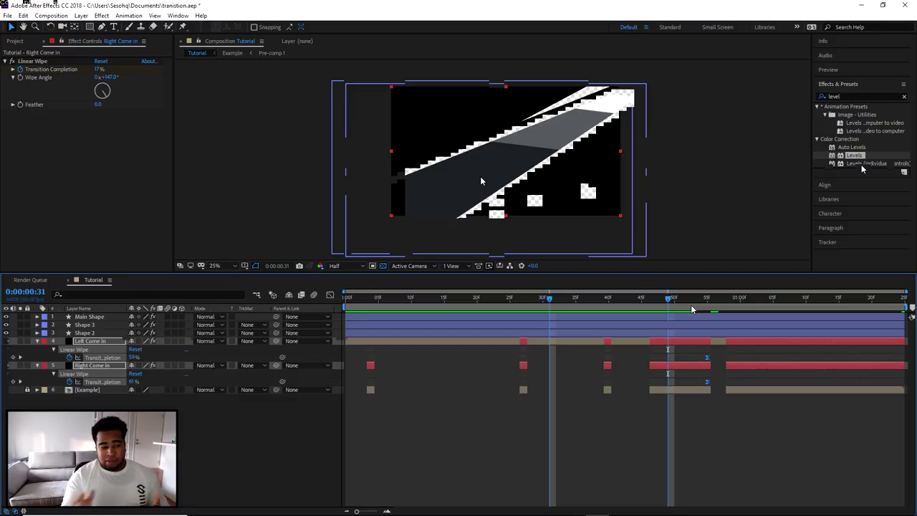
Step: Play the Example layer with the three shape layers hidden for comparison, and restore the original layer visibility
{"action": "left_click_drag", "start_coordinate": [9, 316], "coordinate": [8, 336]}
{"action": "left_click", "coordinate": [7, 341]}
{"action": "left_click_drag", "start_coordinate": [549, 297], "coordinate": [491, 298]}
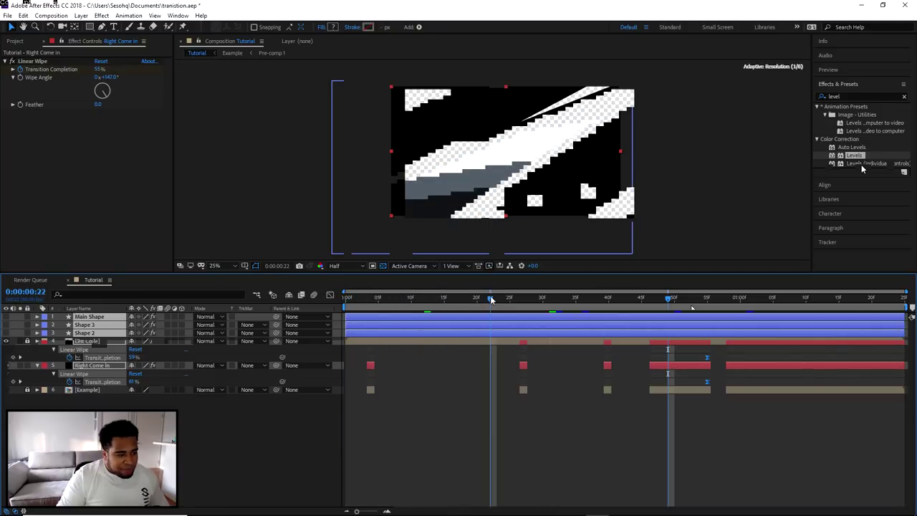
{"action": "key", "text": "space"}
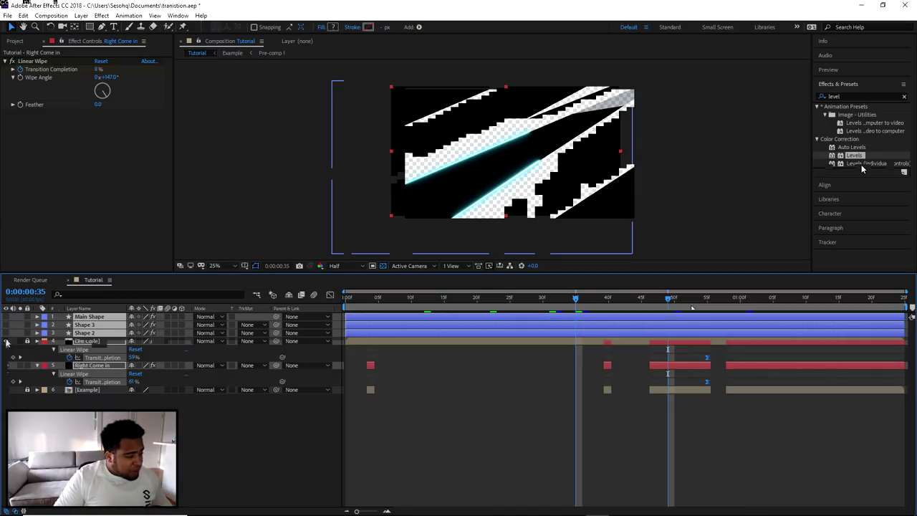
{"action": "left_click_drag", "start_coordinate": [7, 334], "coordinate": [7, 316]}
Step: Find the Levels effect and apply it to Main Shape
{"action": "left_click", "coordinate": [91, 318]}
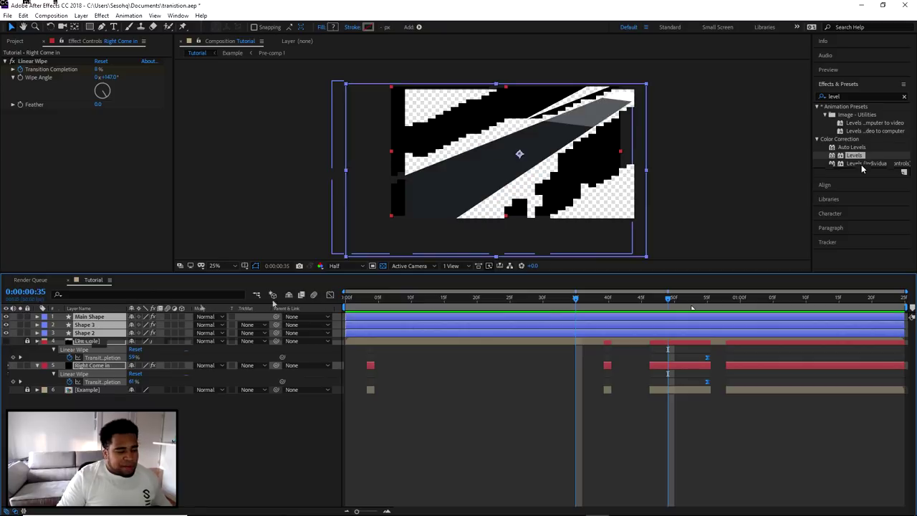
{"action": "left_click", "coordinate": [82, 326]}
{"action": "left_click", "coordinate": [87, 318]}
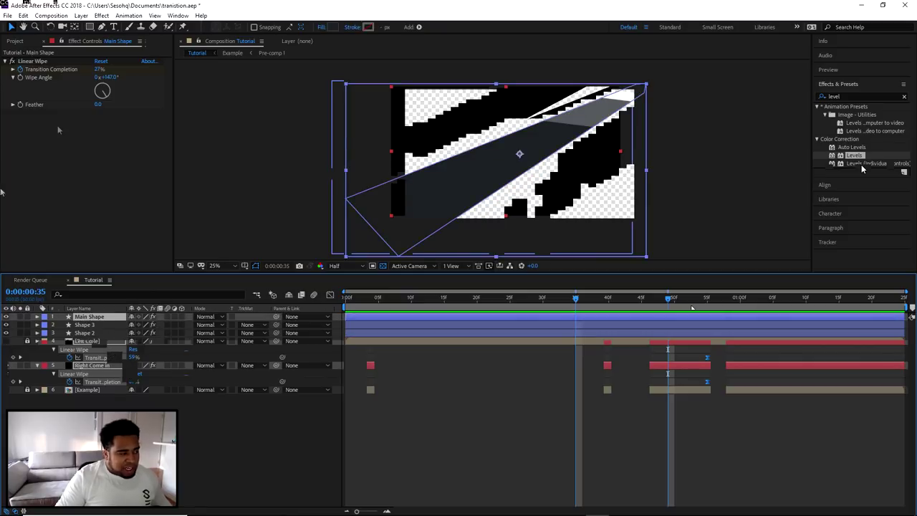
{"action": "double_click", "coordinate": [851, 96]}
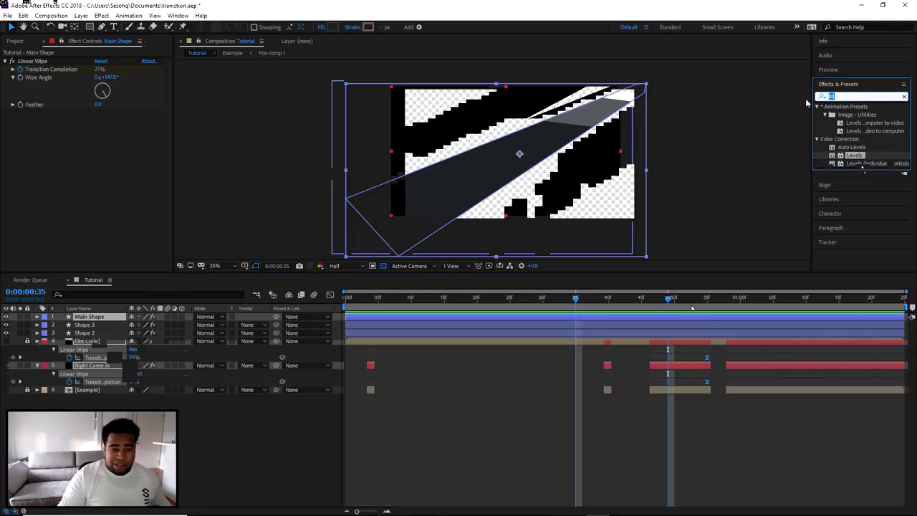
{"action": "type", "text": "level"}
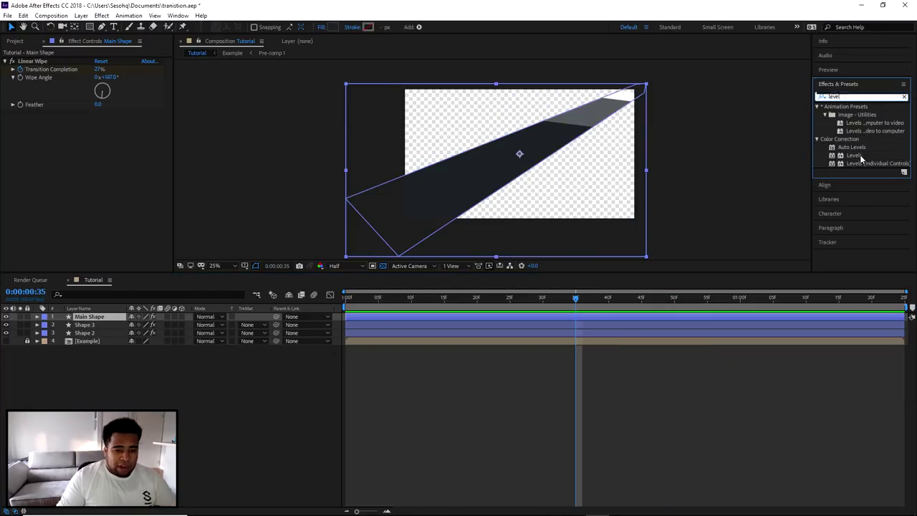
{"action": "left_click", "coordinate": [854, 155]}
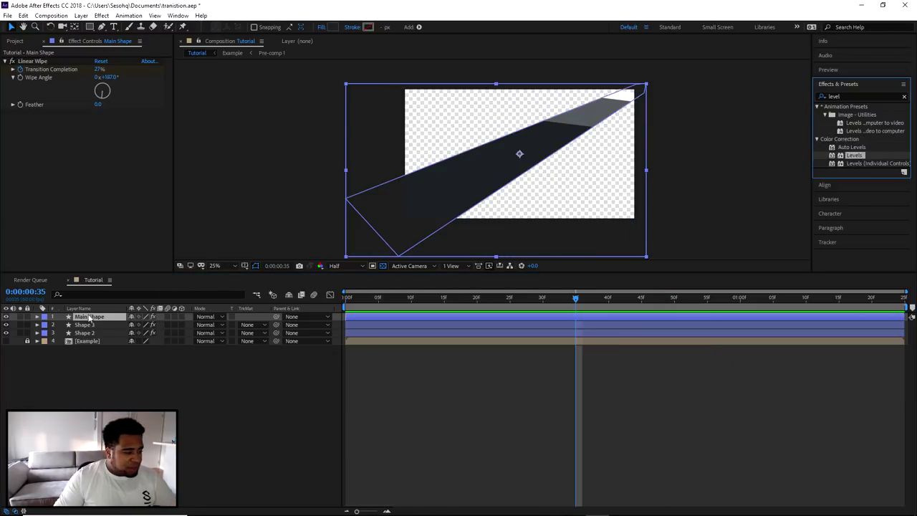
{"action": "left_click_drag", "start_coordinate": [855, 155], "coordinate": [95, 322]}
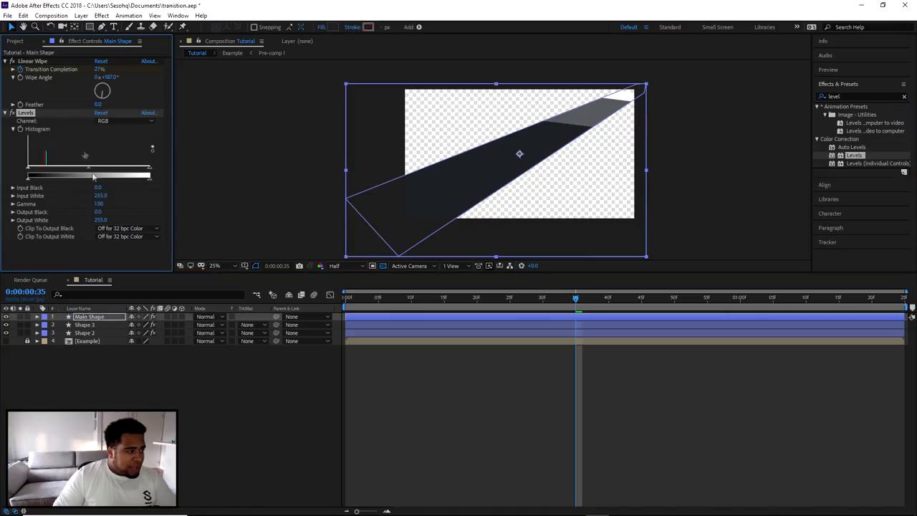
Step: Reveal Main Shape's keyframes and scrub back to frame 7
{"action": "left_click", "coordinate": [91, 319]}
{"action": "key", "text": "u"}
{"action": "left_click_drag", "start_coordinate": [579, 304], "coordinate": [395, 307]}
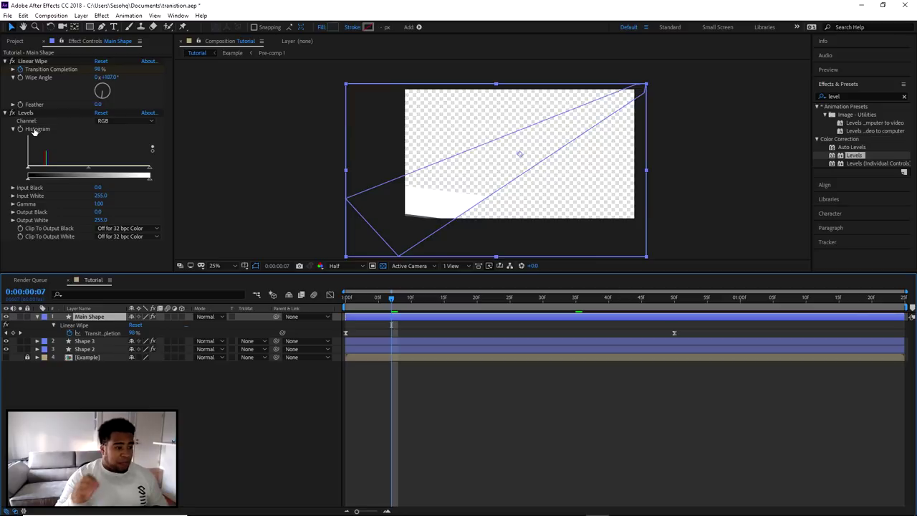
Step: At frame 26, try lowering Main Shape's Levels Output White to 0 and undo the change
{"action": "left_click_drag", "start_coordinate": [436, 305], "coordinate": [516, 306]}
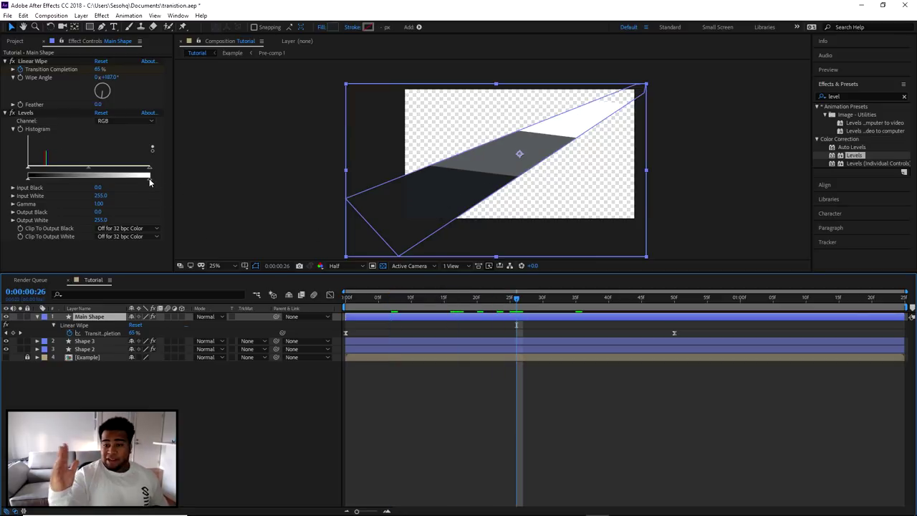
{"action": "left_click_drag", "start_coordinate": [150, 182], "coordinate": [1, 186]}
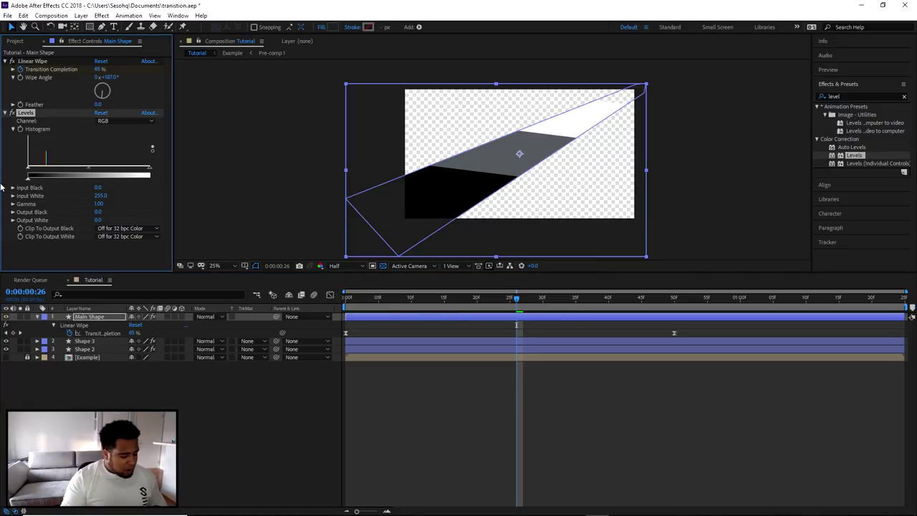
{"action": "key", "text": "ctrl+z"}
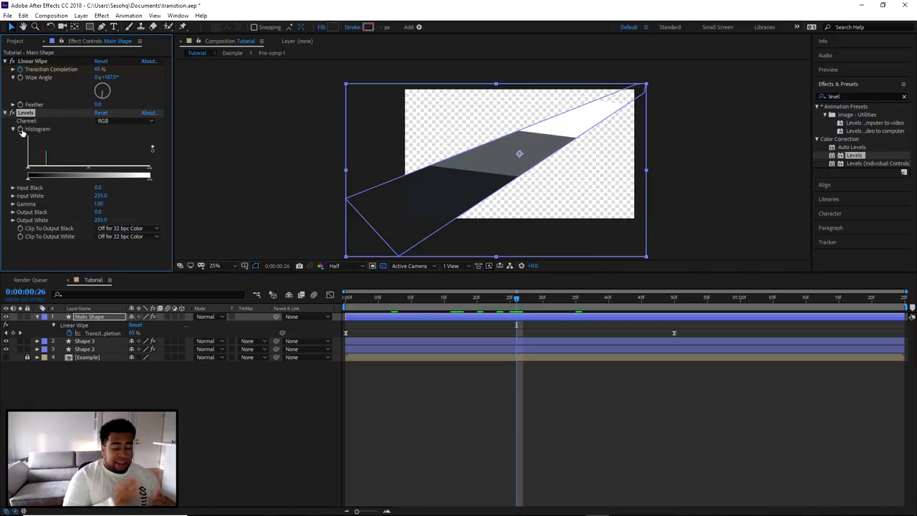
Step: At frame 10, start keyframing the Levels Histogram on Main Shape and reveal the layer's modified properties
{"action": "left_click", "coordinate": [380, 298]}
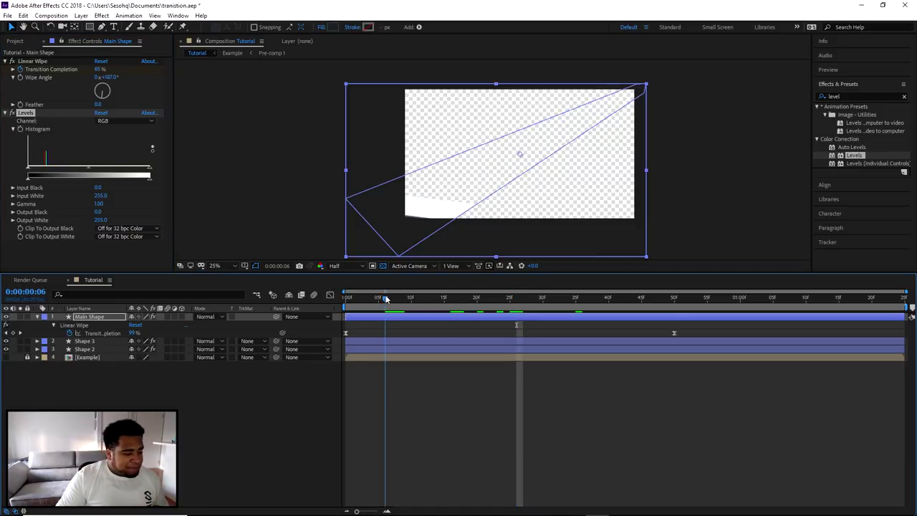
{"action": "left_click_drag", "start_coordinate": [380, 299], "coordinate": [411, 300]}
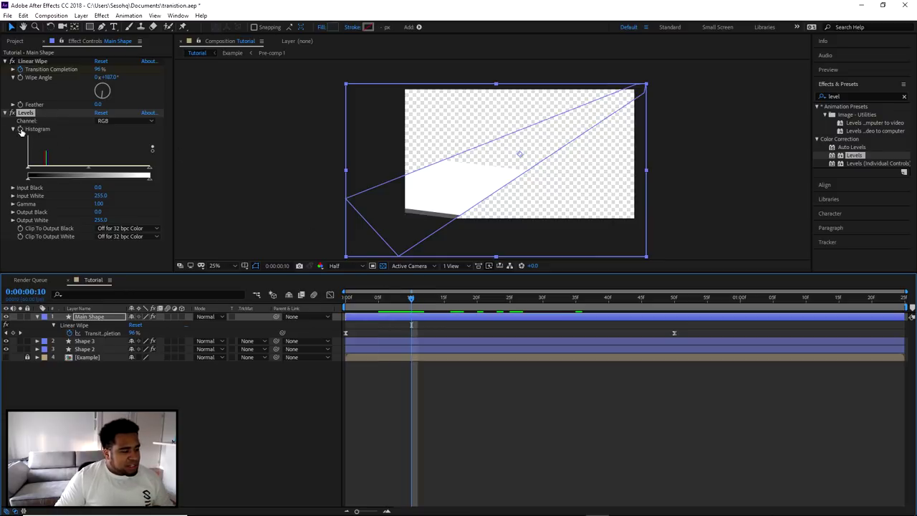
{"action": "left_click", "coordinate": [431, 317]}
{"action": "key", "text": "u"}
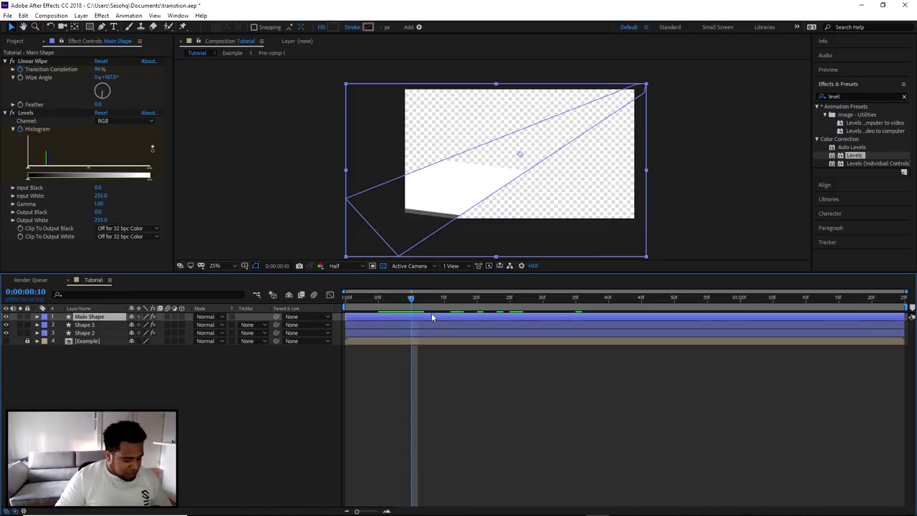
{"action": "key", "text": "u"}
{"action": "key", "text": "u"}
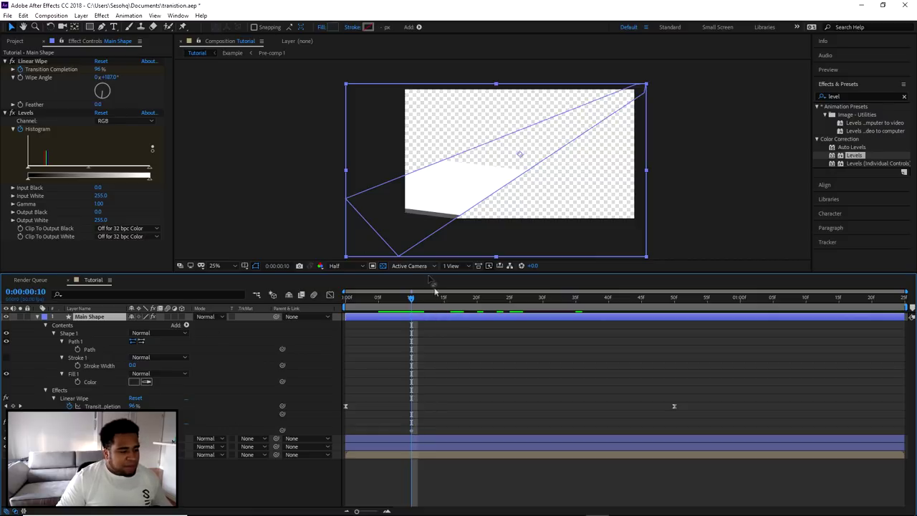
Step: At frame 30, lower Main Shape's Levels Output White to 0
{"action": "left_click_drag", "start_coordinate": [415, 299], "coordinate": [543, 301]}
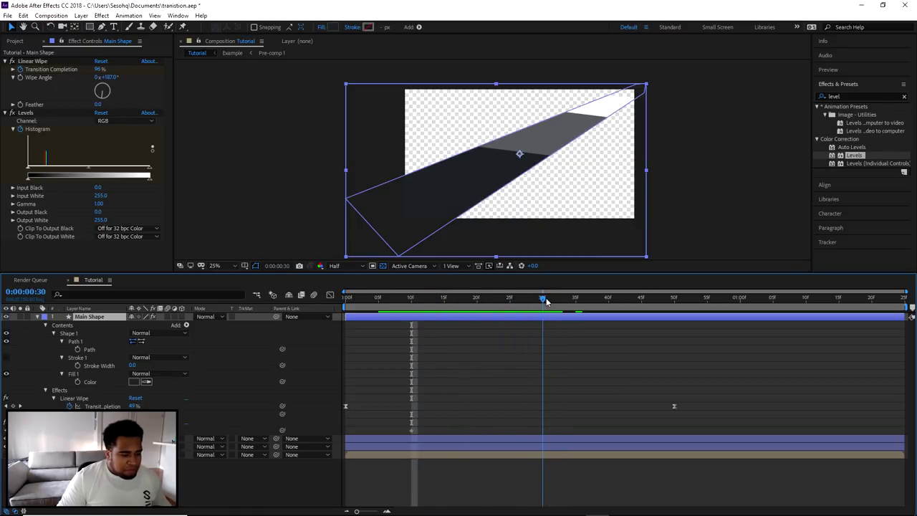
{"action": "key", "text": "ctrl+x"}
{"action": "key", "text": "ctrl+v"}
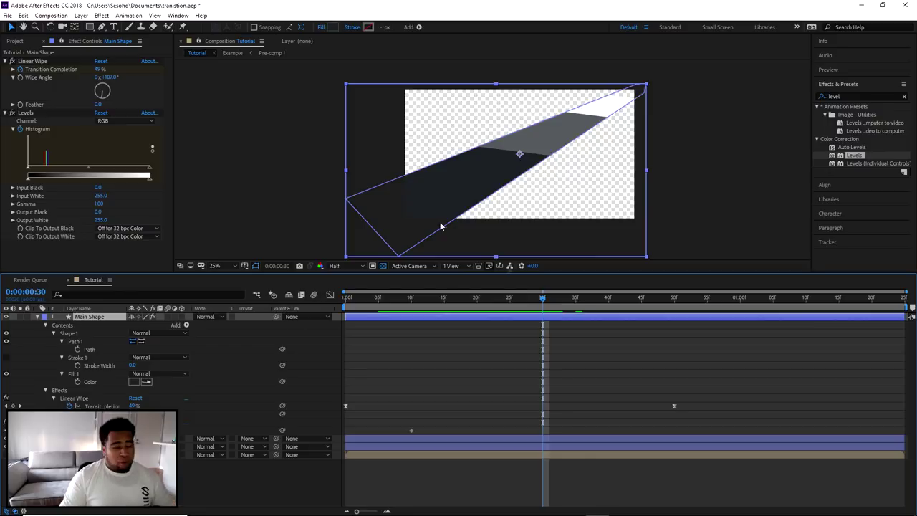
{"action": "left_click_drag", "start_coordinate": [152, 180], "coordinate": [143, 180]}
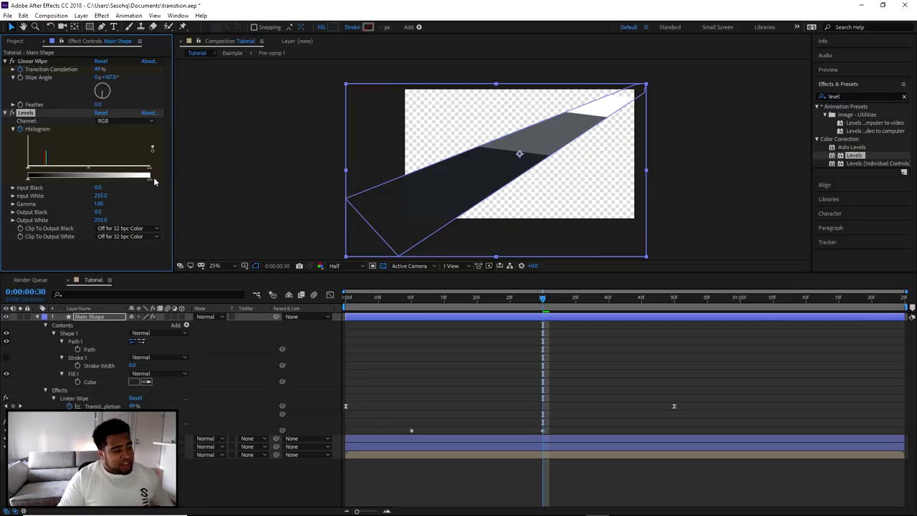
{"action": "left_click_drag", "start_coordinate": [152, 180], "coordinate": [18, 186]}
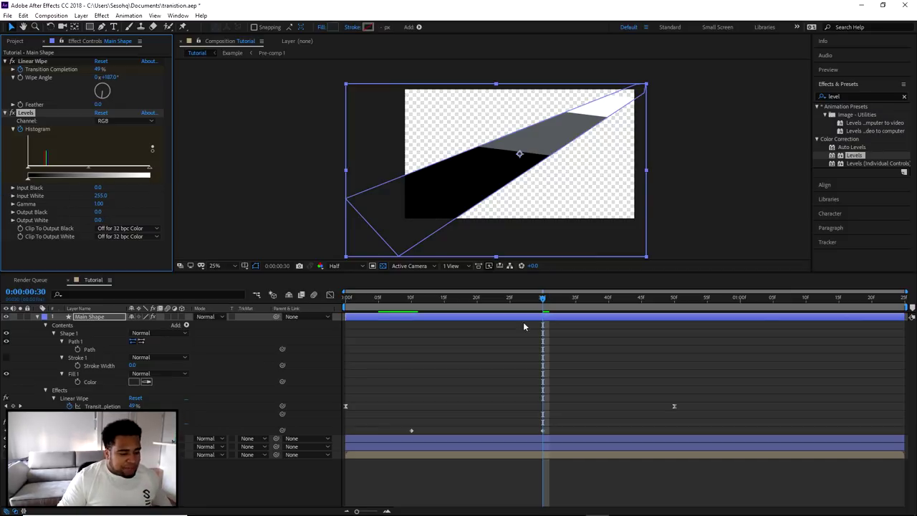
Step: Apply Easy Ease to both Levels keyframes and lengthen the first keyframe's outgoing ease in the speed graph
{"action": "left_click_drag", "start_coordinate": [568, 428], "coordinate": [401, 431]}
{"action": "right_click", "coordinate": [413, 430]}
{"action": "mouse_move", "coordinate": [471, 420]}
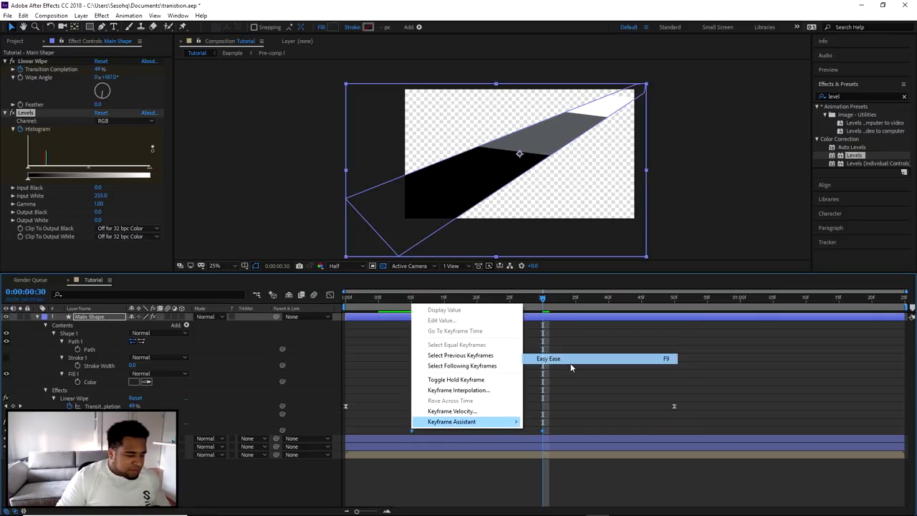
{"action": "left_click", "coordinate": [559, 360]}
{"action": "left_click", "coordinate": [330, 295]}
{"action": "left_click_drag", "start_coordinate": [589, 426], "coordinate": [393, 489]}
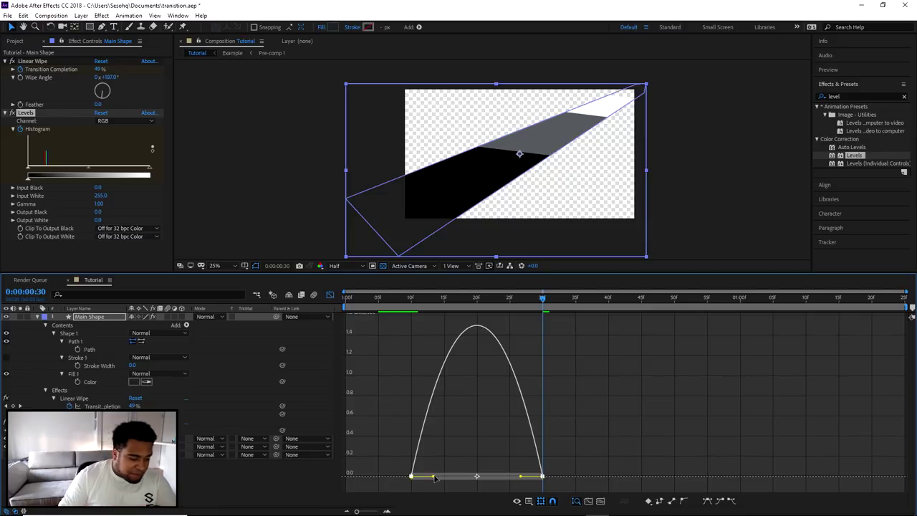
{"action": "left_click_drag", "start_coordinate": [434, 479], "coordinate": [446, 474]}
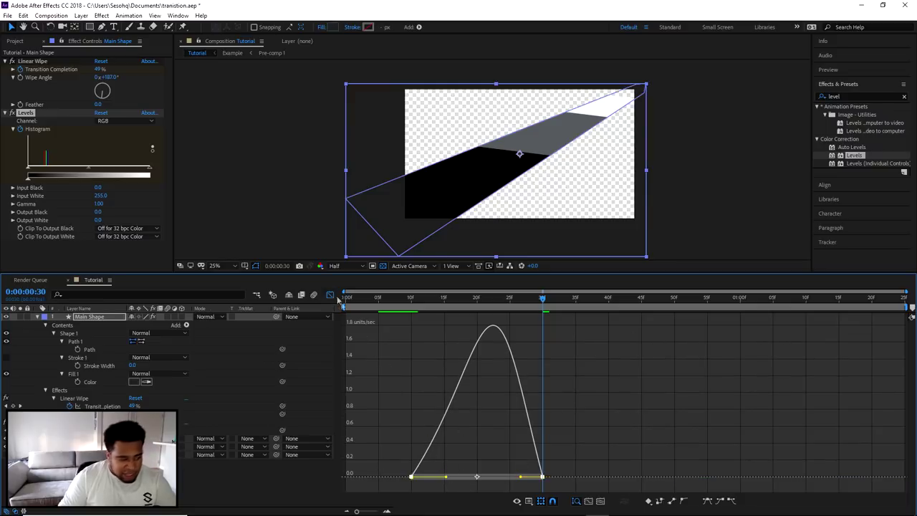
{"action": "left_click", "coordinate": [329, 295]}
Step: Preview the darkening and shift Main Shape's two Levels keyframes to frames 15 and 35
{"action": "left_click_drag", "start_coordinate": [409, 301], "coordinate": [335, 308]}
{"action": "key", "text": "space"}
{"action": "left_click_drag", "start_coordinate": [385, 304], "coordinate": [485, 316]}
{"action": "left_click_drag", "start_coordinate": [393, 430], "coordinate": [595, 431]}
{"action": "left_click", "coordinate": [588, 433]}
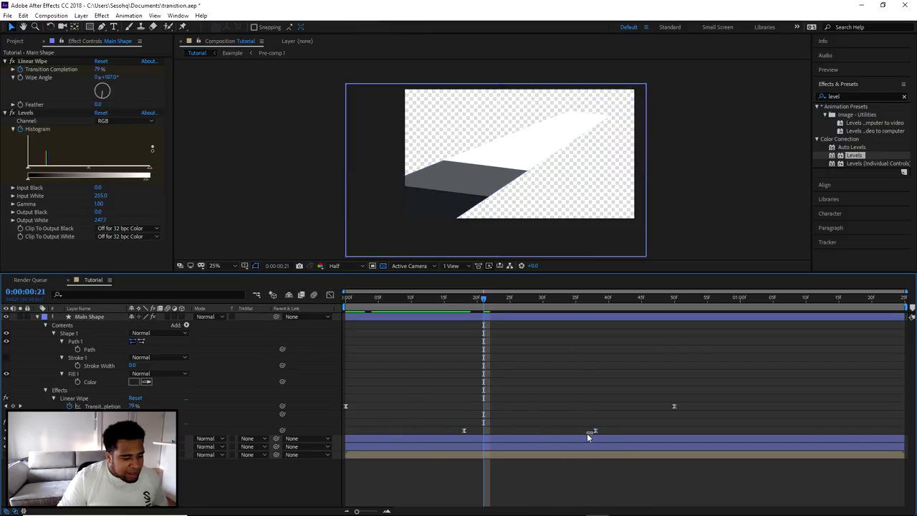
{"action": "left_click", "coordinate": [595, 431]}
{"action": "left_click_drag", "start_coordinate": [439, 428], "coordinate": [575, 432]}
Step: Play the composition and scrub through it to check the timing of Main Shape's darkening
{"action": "left_click", "coordinate": [439, 298]}
{"action": "key", "text": "space"}
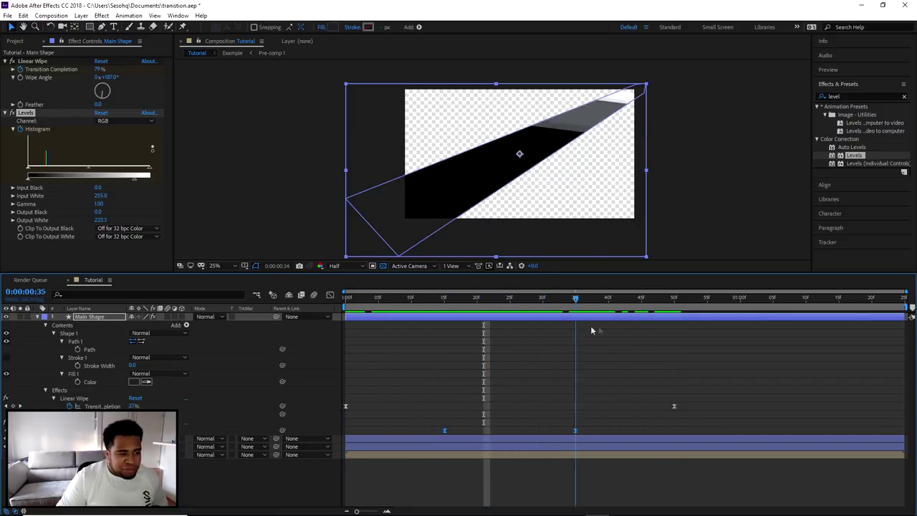
{"action": "key", "text": "space"}
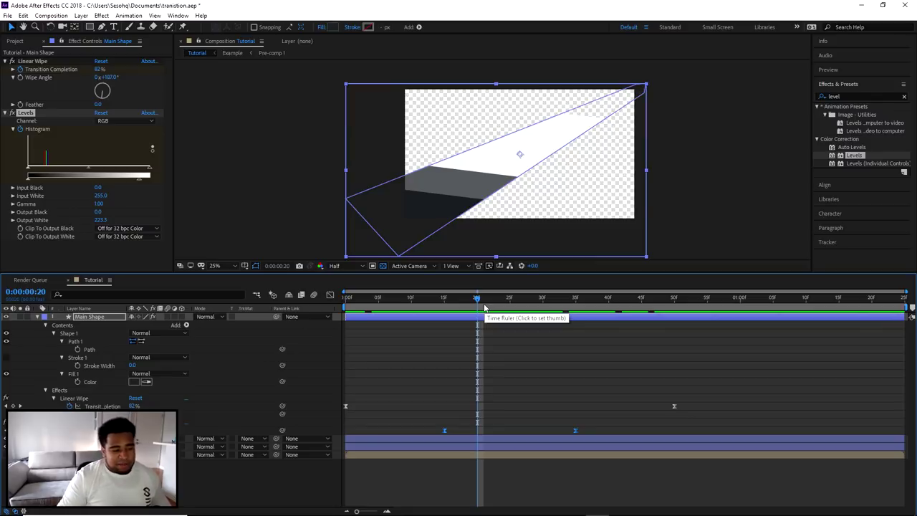
{"action": "left_click", "coordinate": [516, 299]}
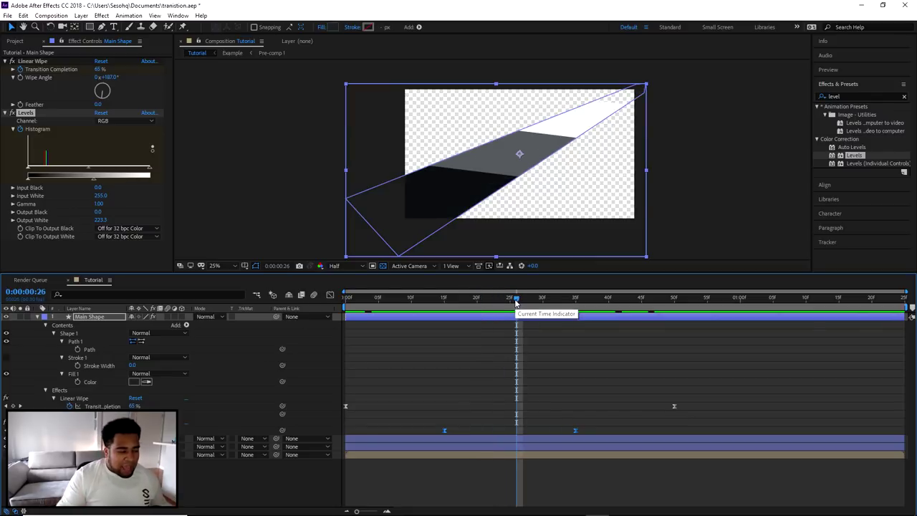
{"action": "left_click_drag", "start_coordinate": [516, 299], "coordinate": [364, 300]}
Step: Collapse Main Shape's properties and create a new comp-sized black solid layer
{"action": "left_click", "coordinate": [38, 317]}
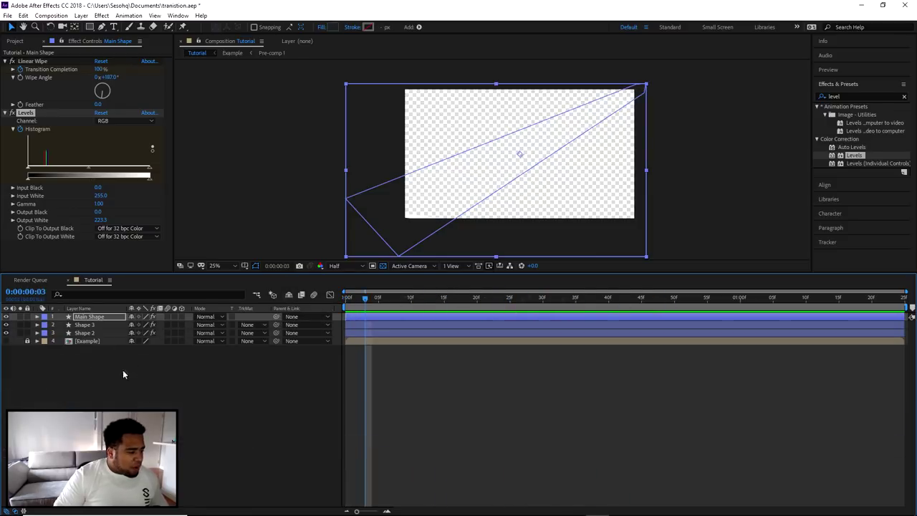
{"action": "left_click", "coordinate": [115, 362]}
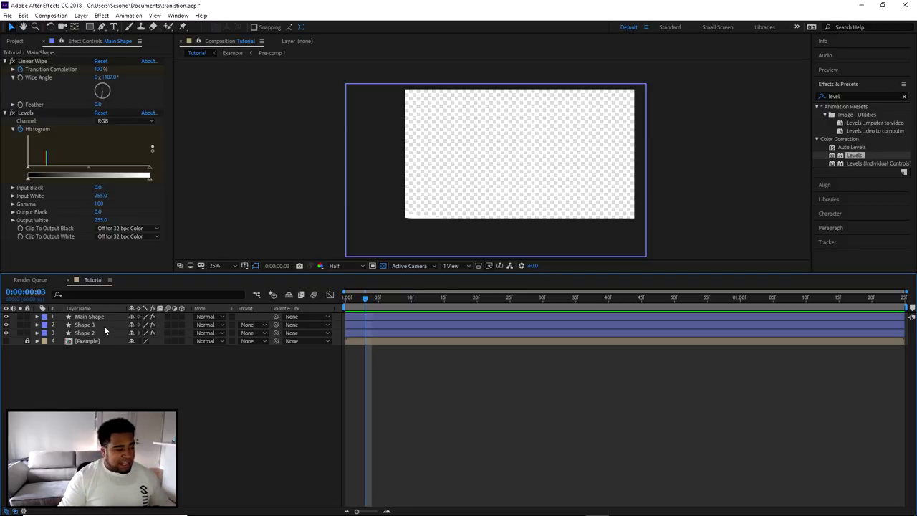
{"action": "right_click", "coordinate": [131, 361]}
{"action": "mouse_move", "coordinate": [166, 371]}
{"action": "left_click", "coordinate": [272, 392]}
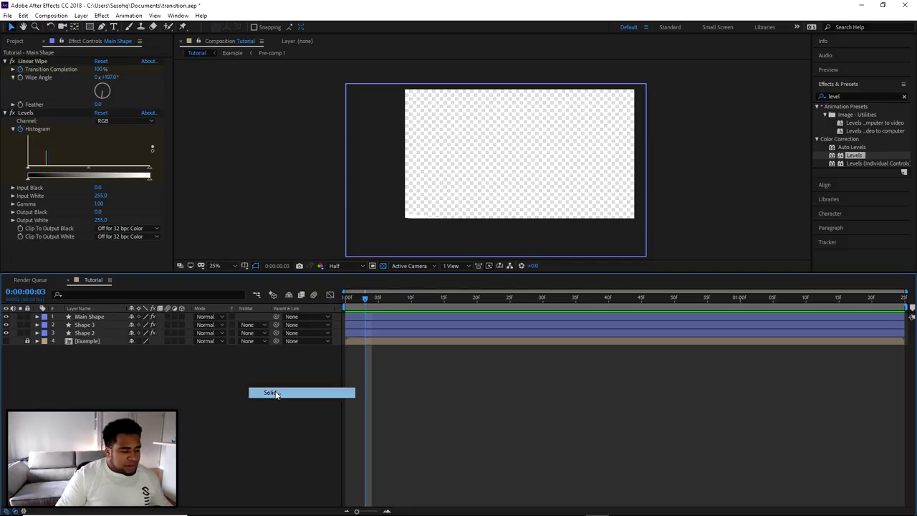
{"action": "left_click", "coordinate": [108, 167]}
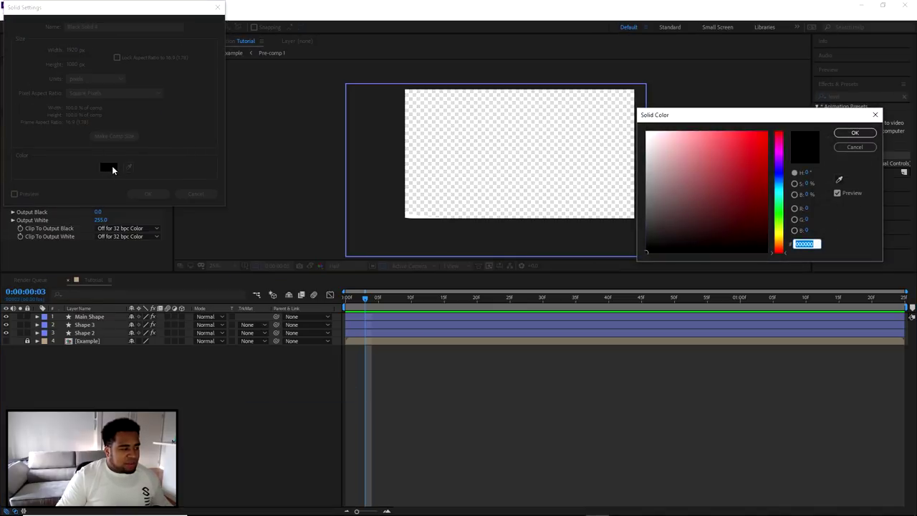
{"action": "left_click_drag", "start_coordinate": [709, 215], "coordinate": [647, 250]}
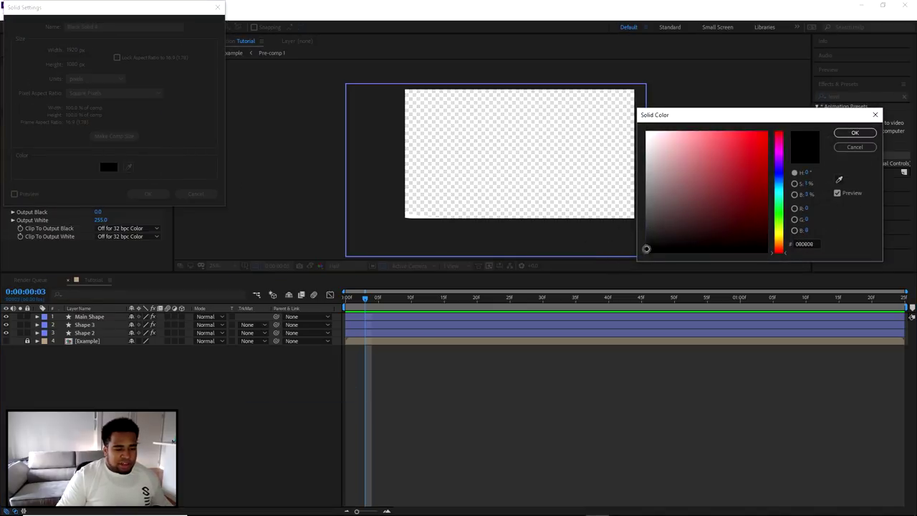
{"action": "left_click", "coordinate": [859, 146]}
{"action": "left_click", "coordinate": [147, 194]}
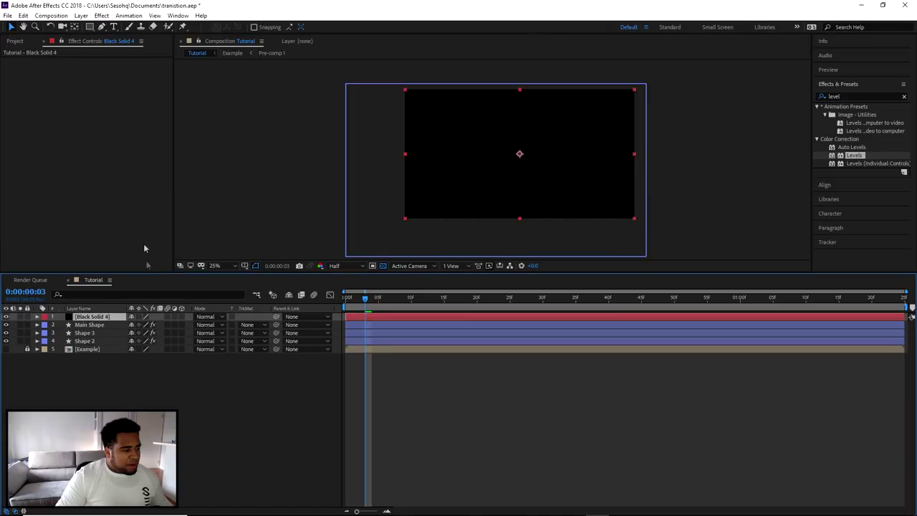
Step: Place the black solid beneath Shape 2 and rename it "Right Come in"
{"action": "left_click_drag", "start_coordinate": [92, 318], "coordinate": [95, 343]}
{"action": "right_click", "coordinate": [95, 343]}
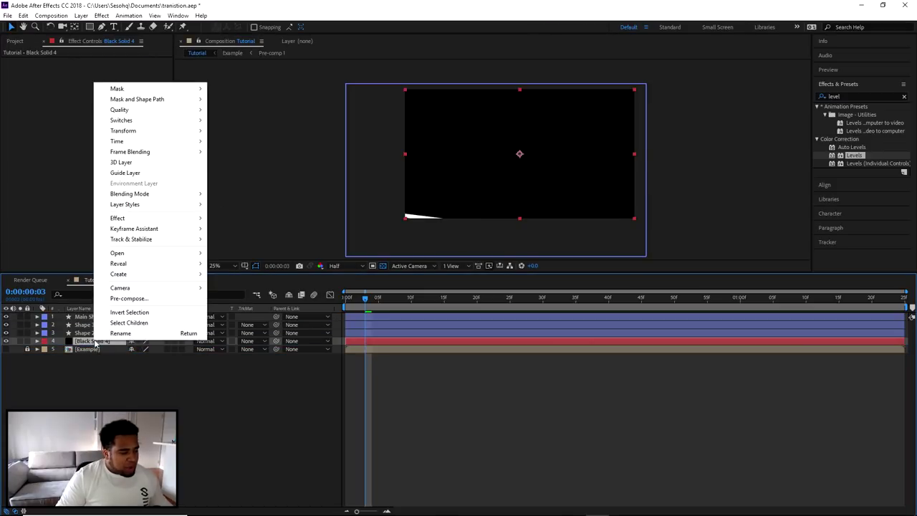
{"action": "left_click", "coordinate": [120, 333]}
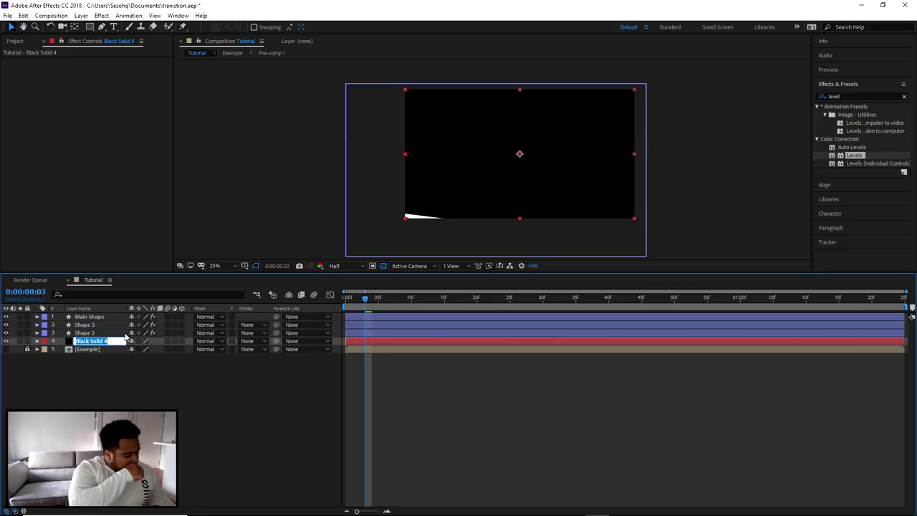
{"action": "type", "text": "Right"}
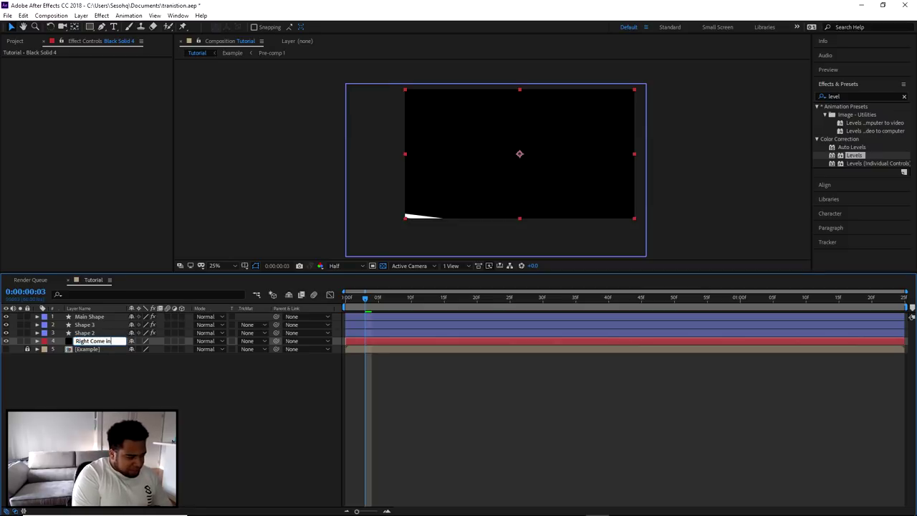
{"action": "type", "text": " Come in"}
{"action": "key", "text": "Return"}
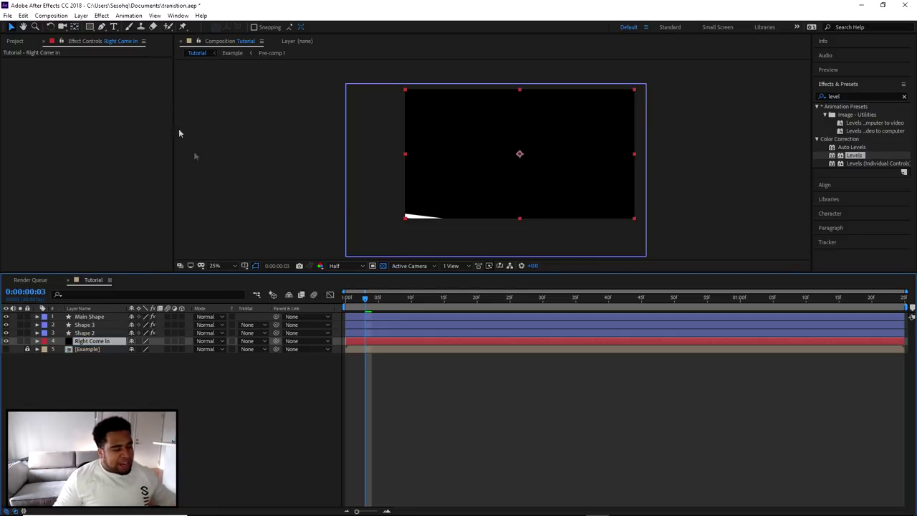
Step: Apply Linear Wipe to Right Come in and set its Transition Completion to 68% at frame 22
{"action": "left_click", "coordinate": [102, 16]}
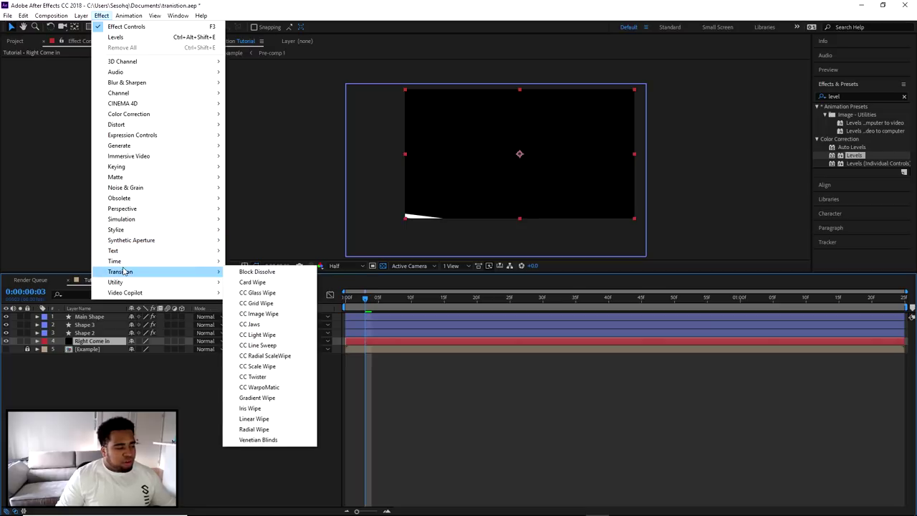
{"action": "left_click", "coordinate": [259, 419]}
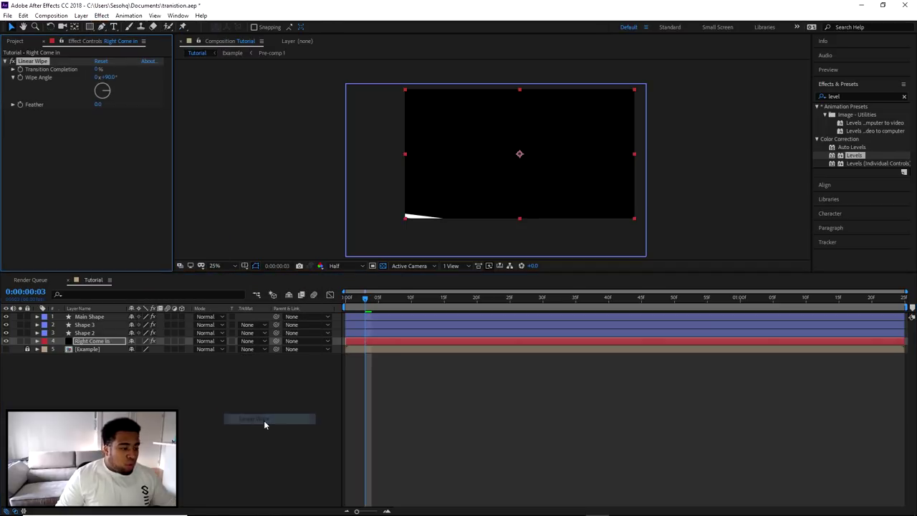
{"action": "left_click_drag", "start_coordinate": [366, 298], "coordinate": [491, 299]}
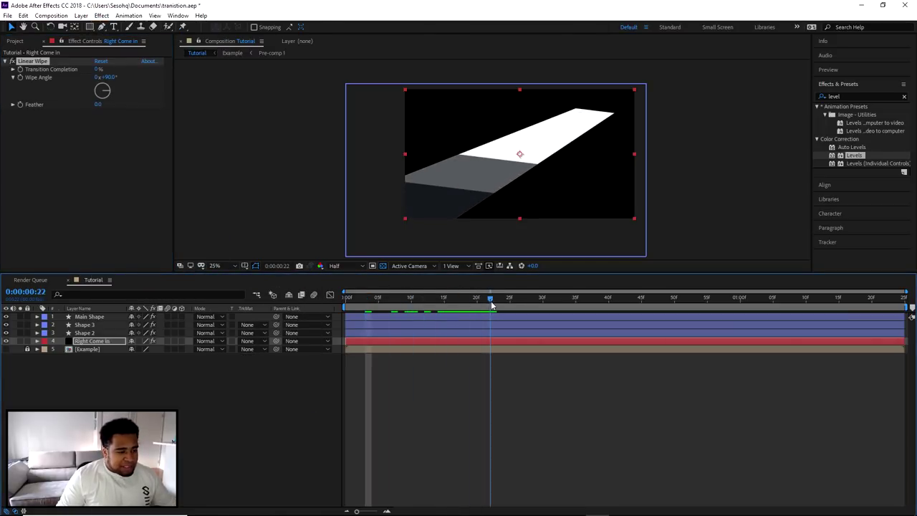
{"action": "left_click_drag", "start_coordinate": [98, 68], "coordinate": [139, 71]}
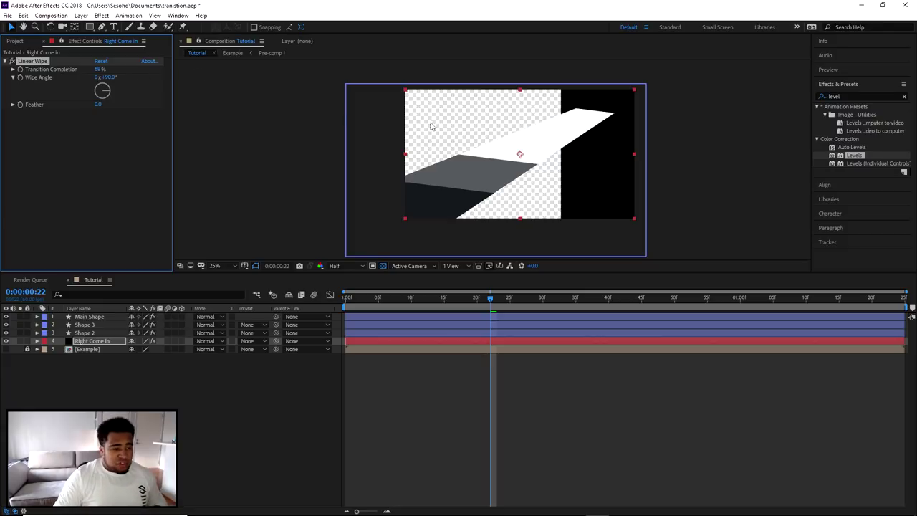
Step: Set Right Come in's Wipe Angle to 145° so its edge follows the diagonal band
{"action": "scroll", "coordinate": [548, 147], "scroll_direction": "up", "scroll_amount": 2}
{"action": "key", "text": "space"}
{"action": "left_click_drag", "start_coordinate": [627, 172], "coordinate": [584, 213]}
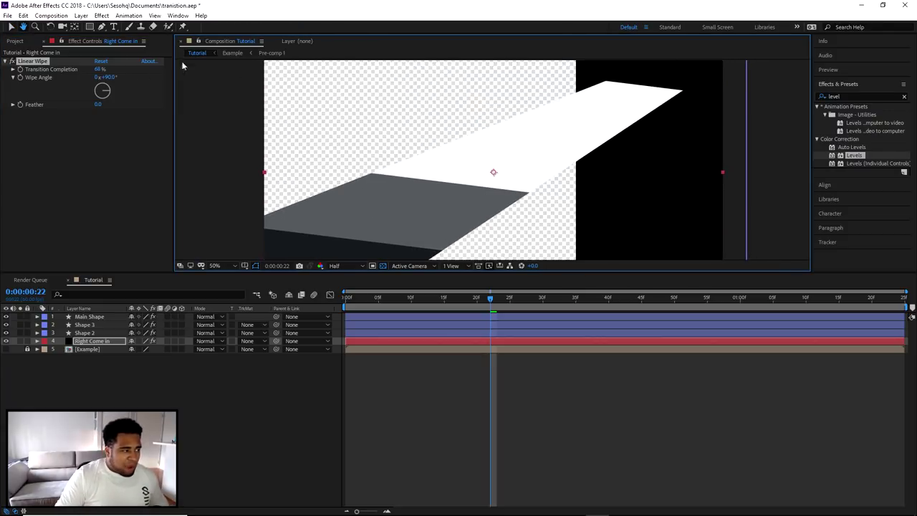
{"action": "left_click_drag", "start_coordinate": [111, 91], "coordinate": [106, 99]}
{"action": "left_click_drag", "start_coordinate": [418, 188], "coordinate": [518, 143]}
{"action": "scroll", "coordinate": [305, 191], "scroll_direction": "down", "scroll_amount": 1}
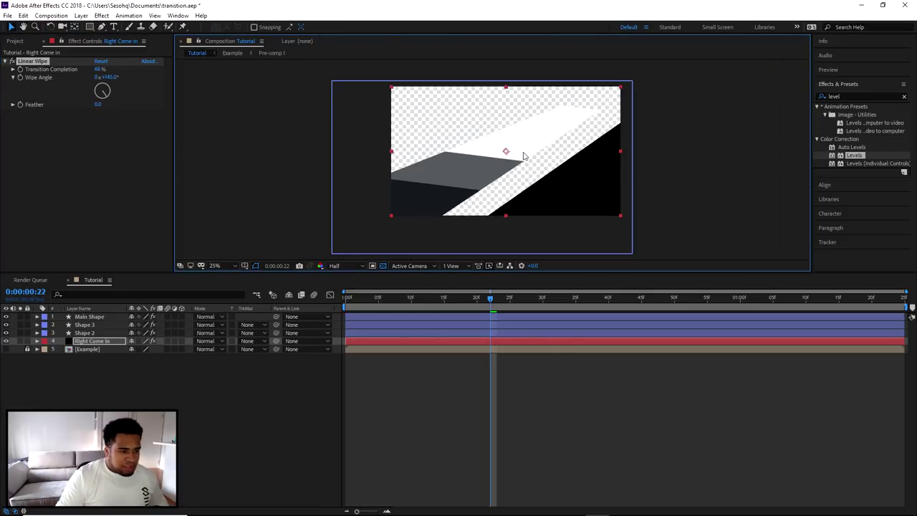
{"action": "left_click", "coordinate": [107, 77]}
{"action": "type", "text": "187"}
{"action": "key", "text": "Return"}
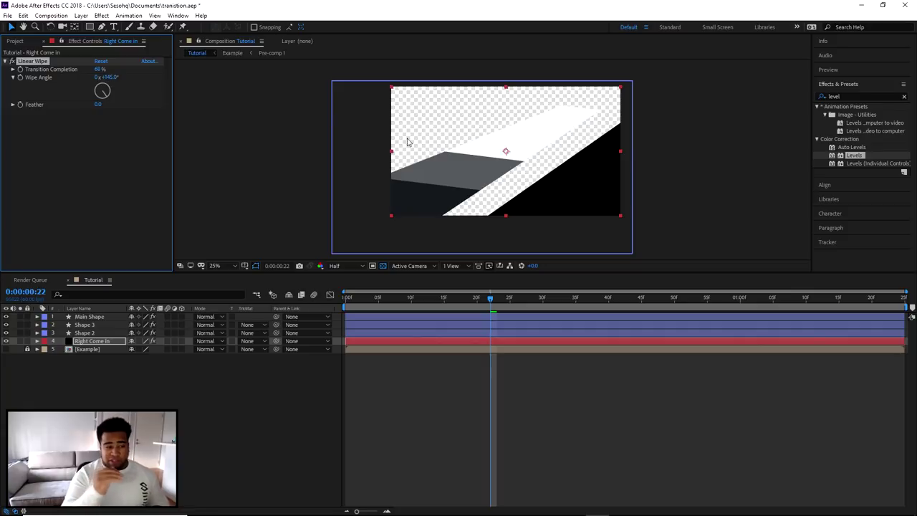
Step: At frame 38, set Right Come in's Transition Completion to 58% and its Wipe Angle to 147°
{"action": "left_click_drag", "start_coordinate": [491, 298], "coordinate": [596, 298]}
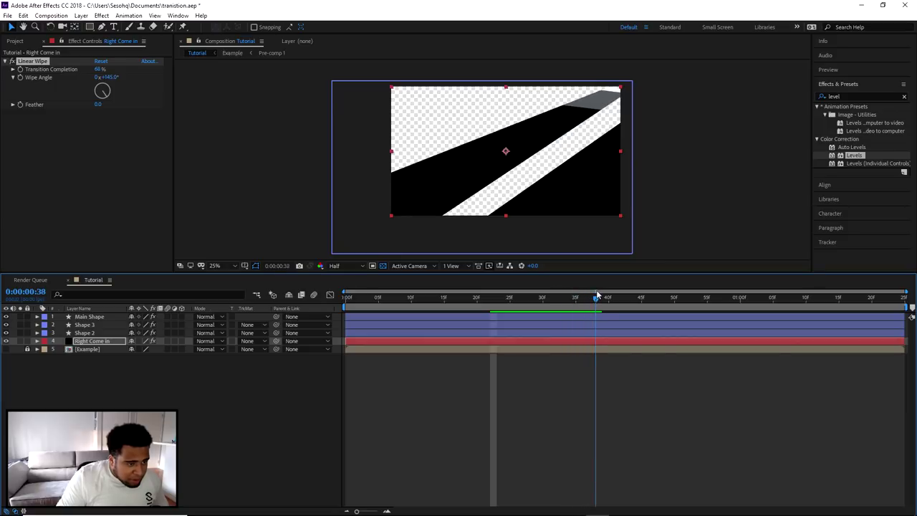
{"action": "left_click_drag", "start_coordinate": [100, 70], "coordinate": [96, 73]}
{"action": "left_click", "coordinate": [108, 77]}
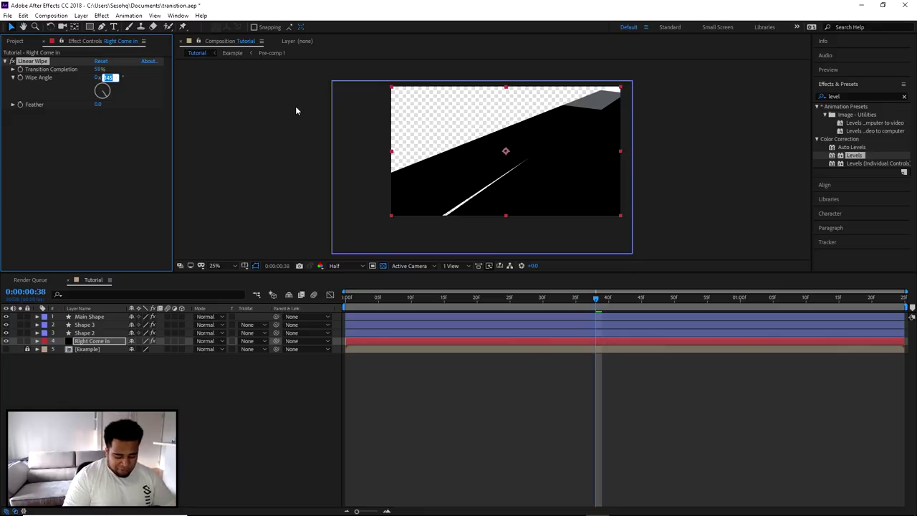
{"action": "key", "text": "Up"}
{"action": "key", "text": "Up"}
{"action": "key", "text": "Up"}
{"action": "key", "text": "Up"}
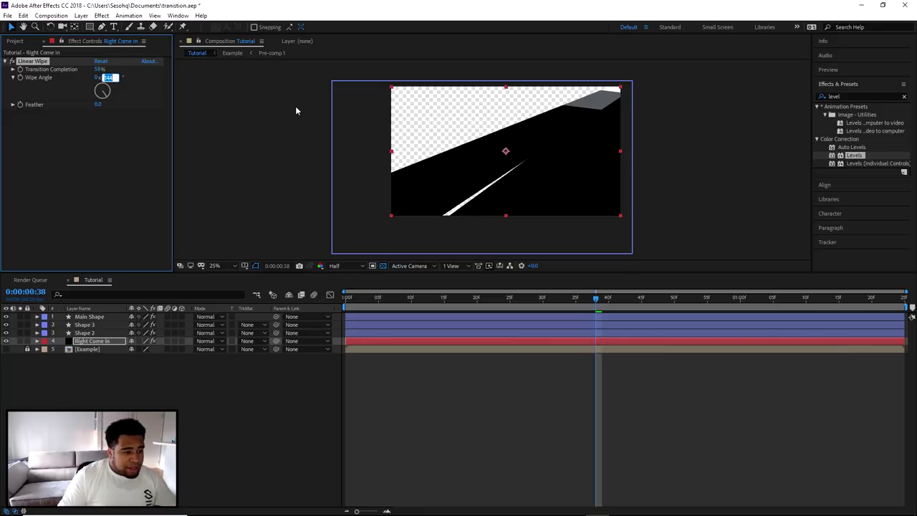
{"action": "key", "text": "Up"}
{"action": "key", "text": "Up"}
{"action": "key", "text": "Down"}
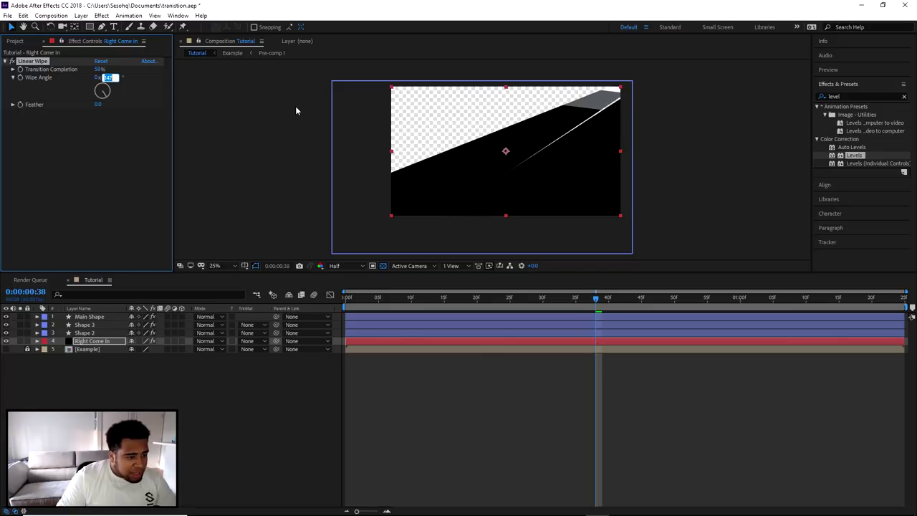
{"action": "key", "text": "Up"}
{"action": "key", "text": "Down"}
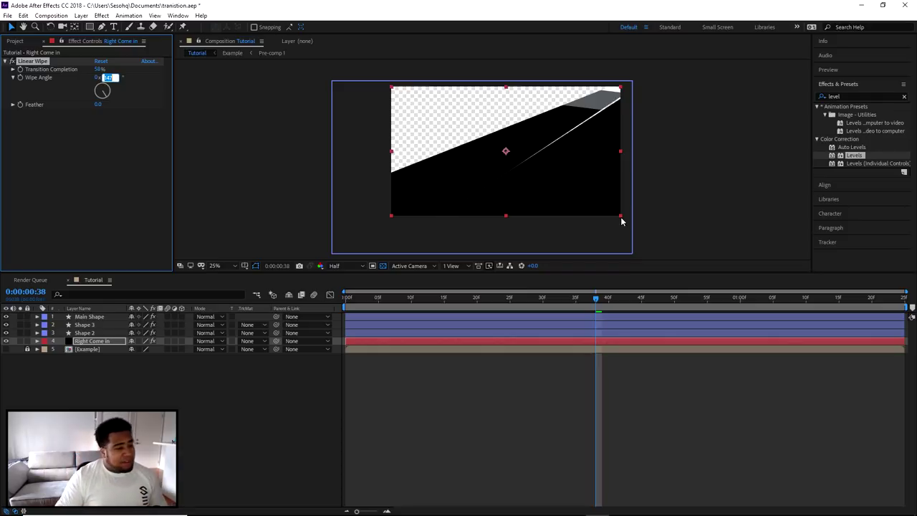
Step: Close the gap beside the band with a Transition Completion of 55% and return to frame 0
{"action": "mouse_move", "coordinate": [597, 301]}
{"action": "left_mouse_down"}
{"action": "mouse_move", "coordinate": [582, 307]}
{"action": "mouse_move", "coordinate": [596, 307]}
{"action": "left_mouse_up"}
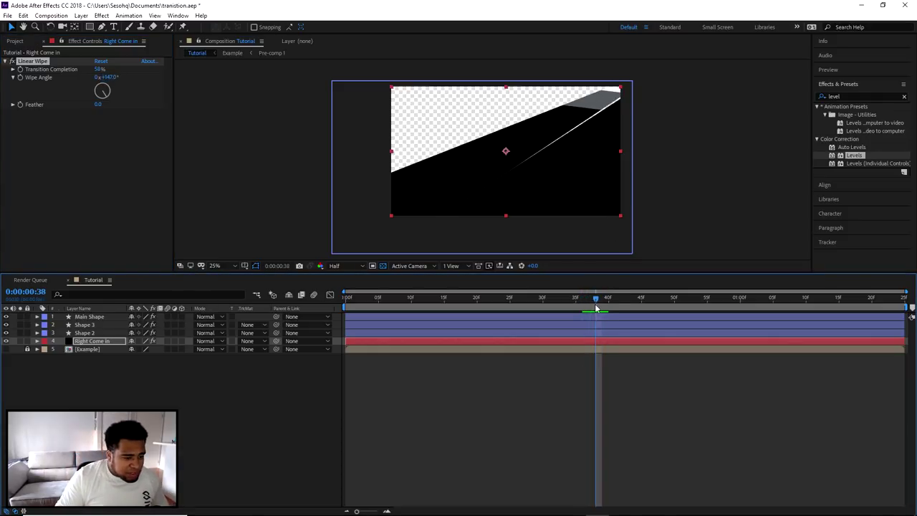
{"action": "left_click", "coordinate": [96, 69]}
{"action": "mouse_move", "coordinate": [96, 69]}
{"action": "left_mouse_down"}
{"action": "mouse_move", "coordinate": [119, 70]}
{"action": "mouse_move", "coordinate": [100, 69]}
{"action": "left_mouse_up"}
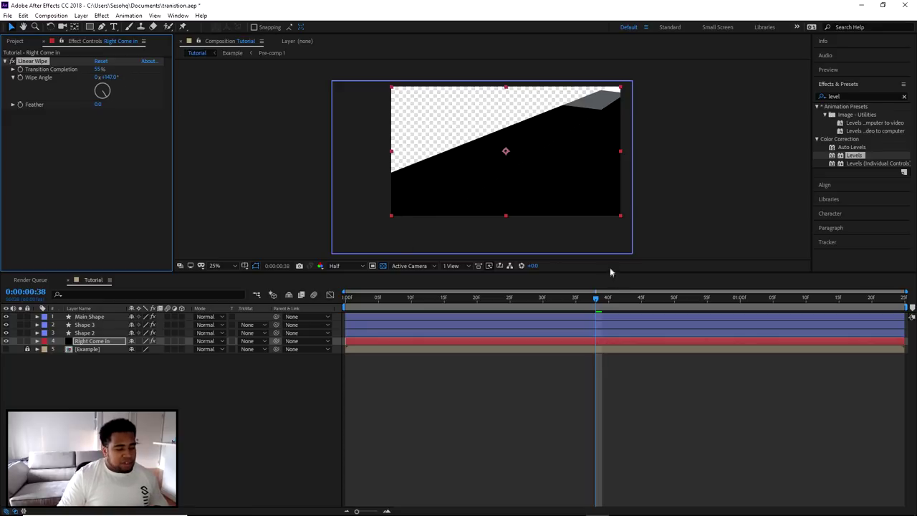
{"action": "left_click_drag", "start_coordinate": [598, 304], "coordinate": [344, 307]}
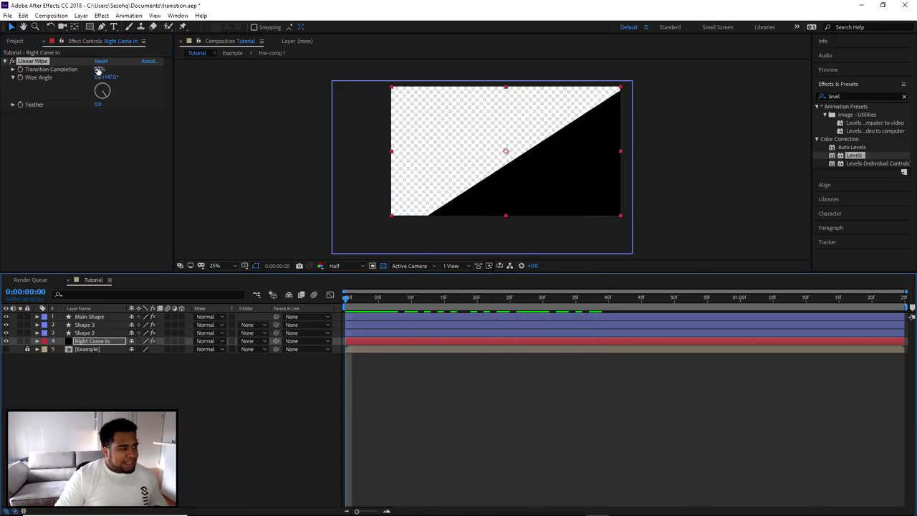
Step: Set Linear Wipe Transition Completion to 100% on the Right Come in layer, keyframe it at frame 0, and reveal the keyframe
{"action": "left_click_drag", "start_coordinate": [99, 69], "coordinate": [178, 72]}
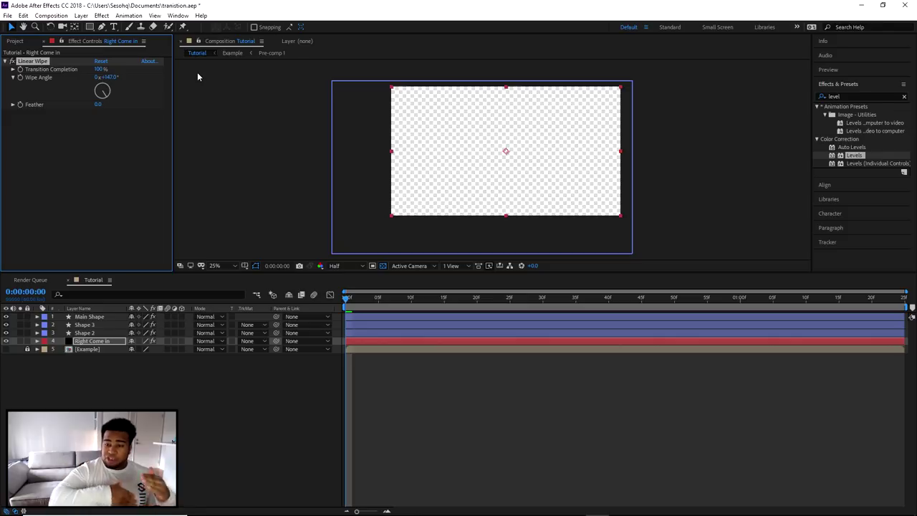
{"action": "left_click", "coordinate": [101, 342]}
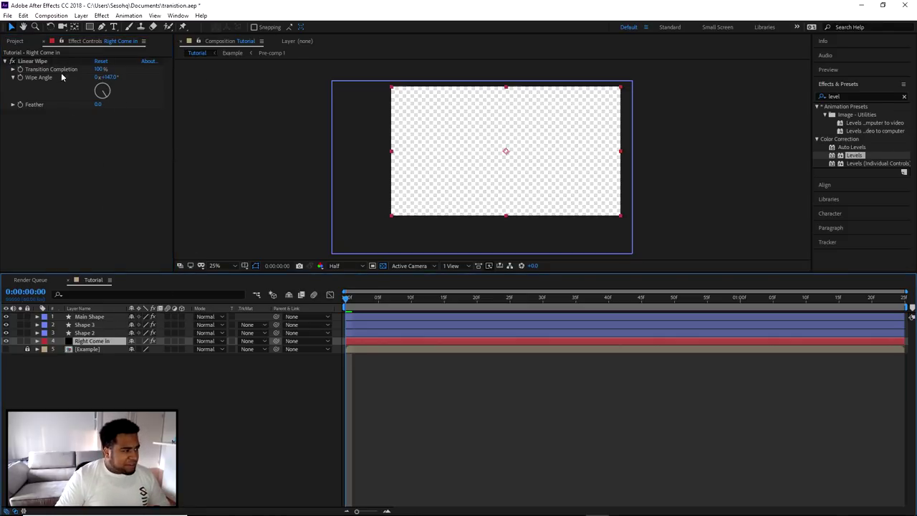
{"action": "left_click", "coordinate": [20, 74]}
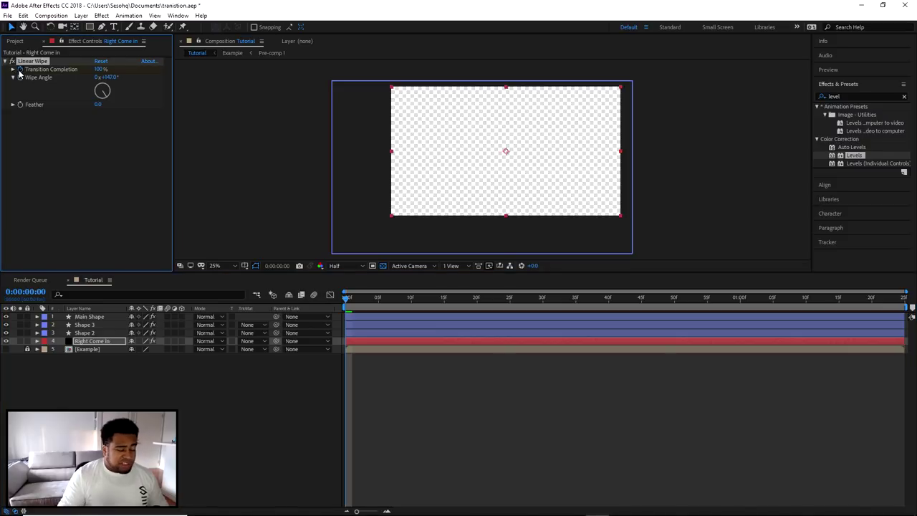
{"action": "left_click", "coordinate": [19, 71]}
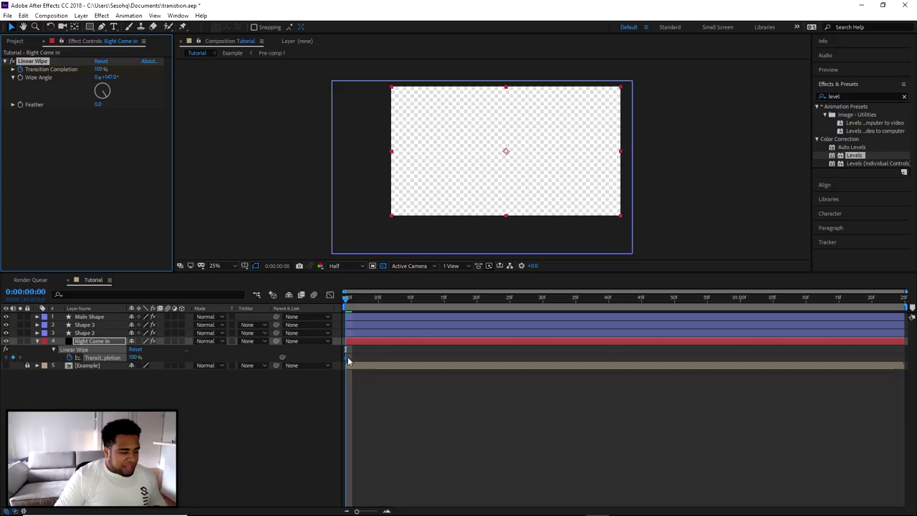
Step: At frame 35, keyframe the Right Come in layer's Transition Completion at 53% and preview the wipe
{"action": "left_click_drag", "start_coordinate": [346, 300], "coordinate": [610, 302]}
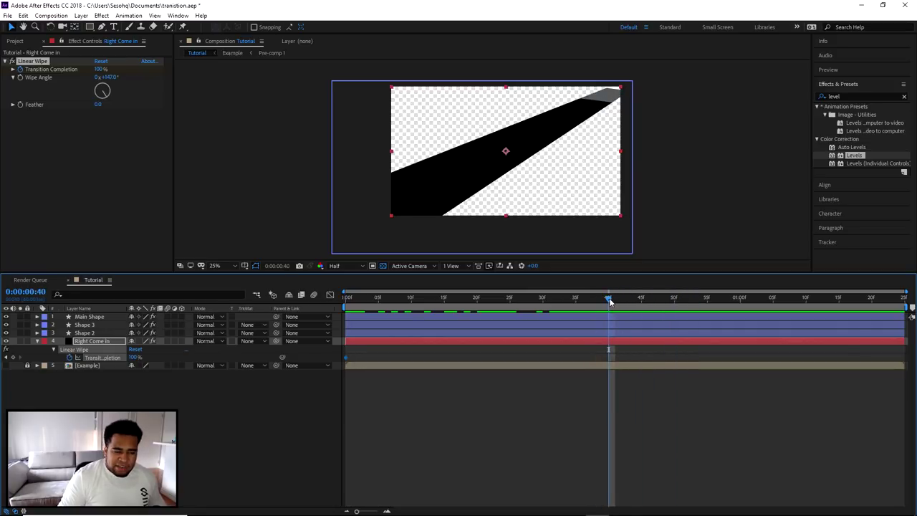
{"action": "left_click_drag", "start_coordinate": [610, 302], "coordinate": [575, 300]}
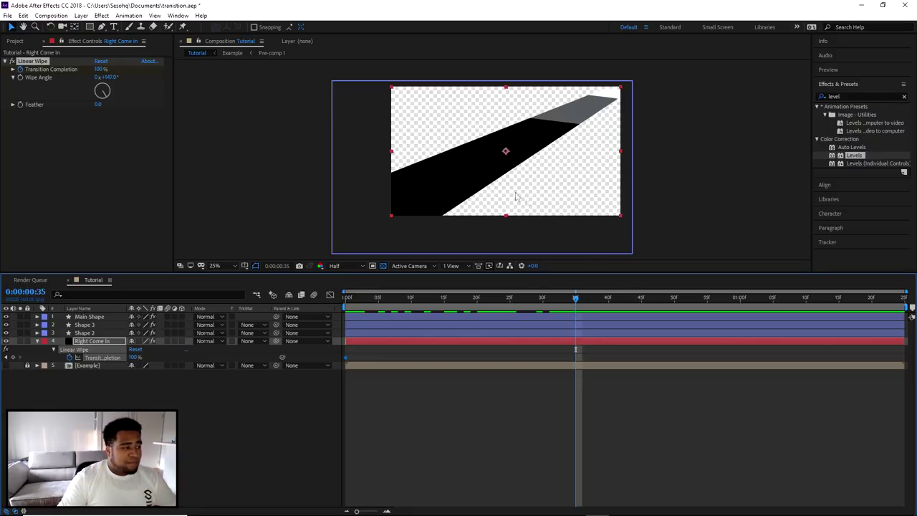
{"action": "left_click_drag", "start_coordinate": [99, 69], "coordinate": [40, 69]}
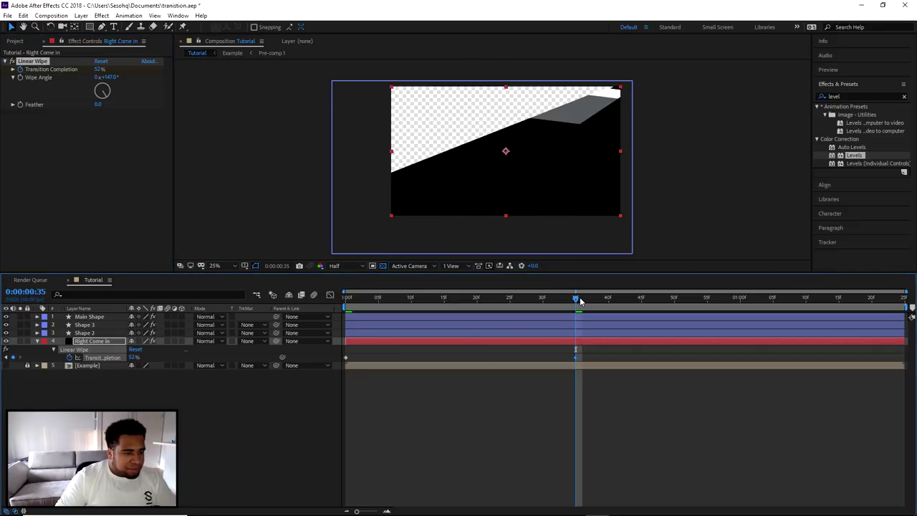
{"action": "left_click", "coordinate": [98, 70]}
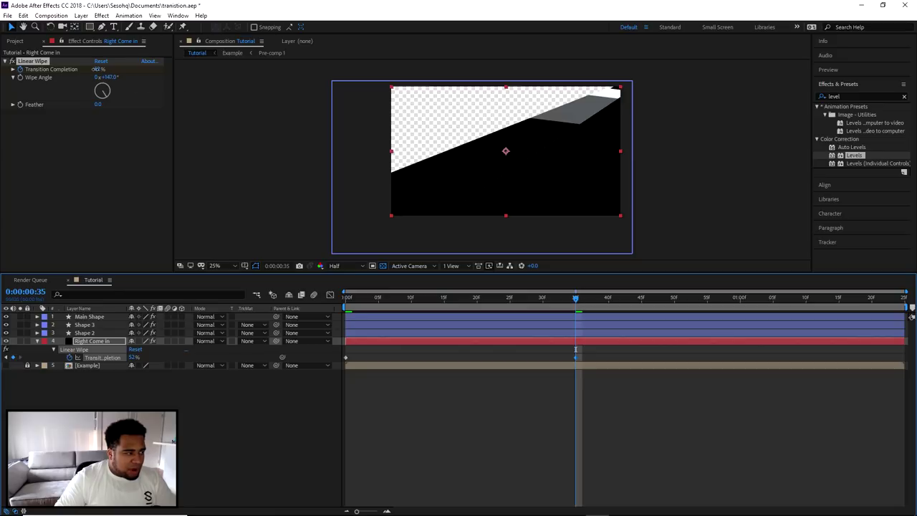
{"action": "type", "text": "55"}
{"action": "key", "text": "Return"}
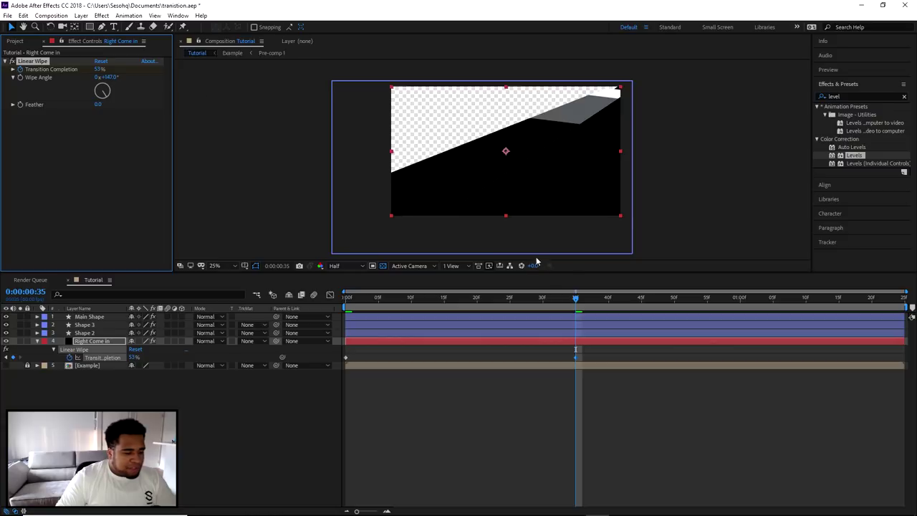
{"action": "left_click_drag", "start_coordinate": [577, 298], "coordinate": [417, 298]}
{"action": "key", "text": "space"}
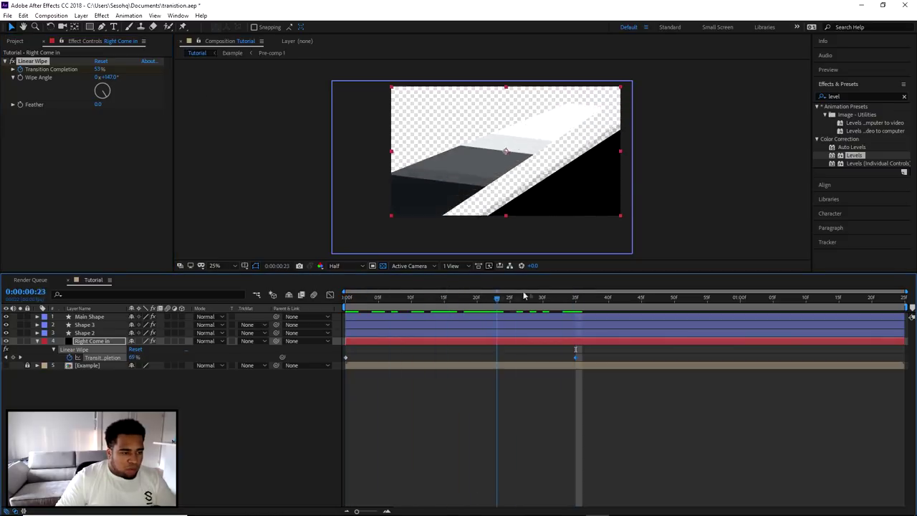
{"action": "key", "text": "space"}
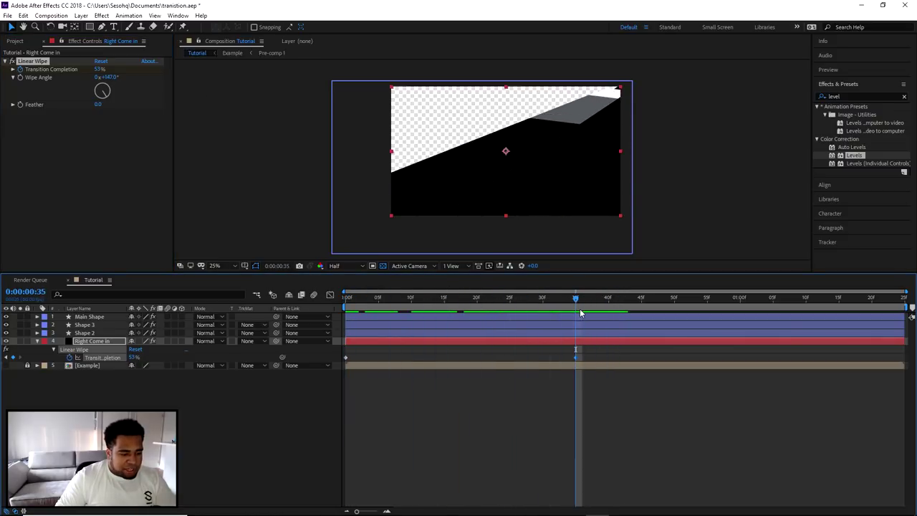
Step: Duplicate the Right Come in layer and rename the copy Left Come in
{"action": "left_click", "coordinate": [97, 343]}
{"action": "key", "text": "ctrl+d"}
{"action": "right_click", "coordinate": [96, 344]}
{"action": "left_click", "coordinate": [147, 342]}
{"action": "type", "text": "Left Come i"}
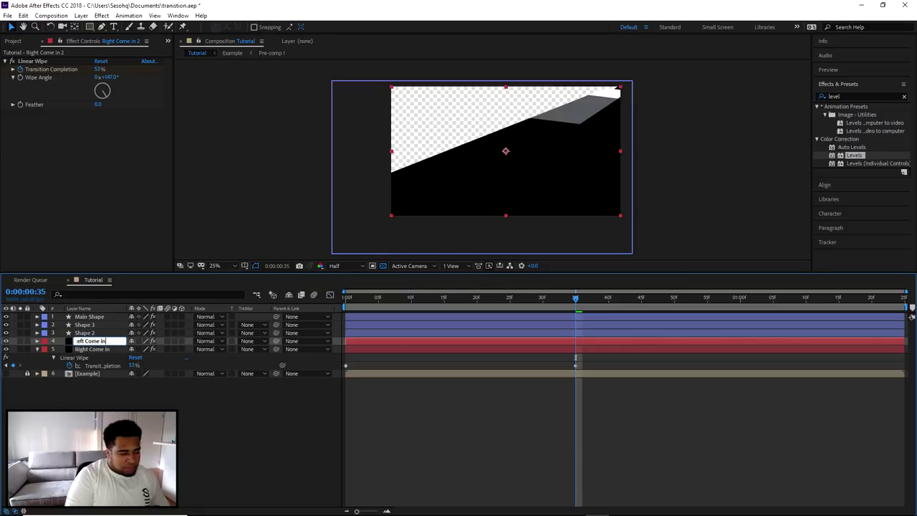
{"action": "type", "text": "n"}
{"action": "key", "text": "Return"}
{"action": "right_click", "coordinate": [81, 347]}
{"action": "left_click", "coordinate": [107, 335]}
{"action": "type", "text": "Left Come in"}
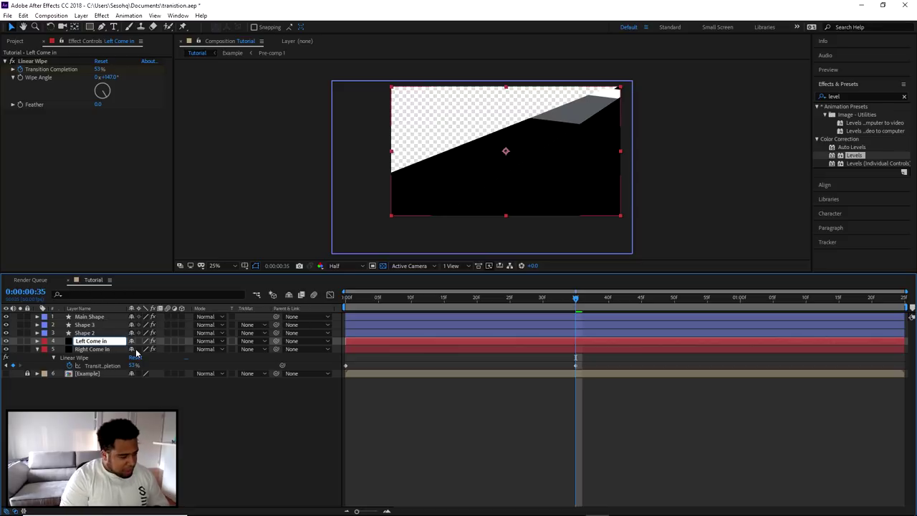
{"action": "key", "text": "Return"}
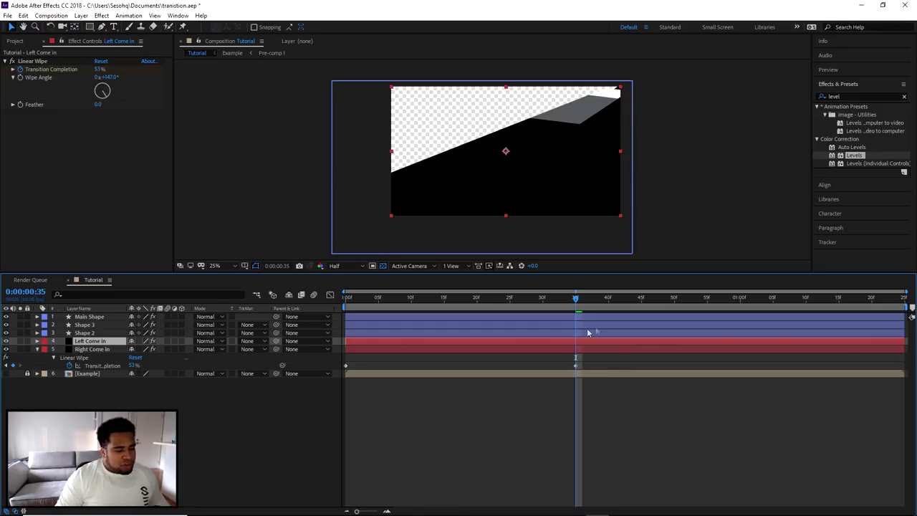
Step: Reveal the Left Come in layer's keyframes and set its Linear Wipe angle to -28°
{"action": "key", "text": "u"}
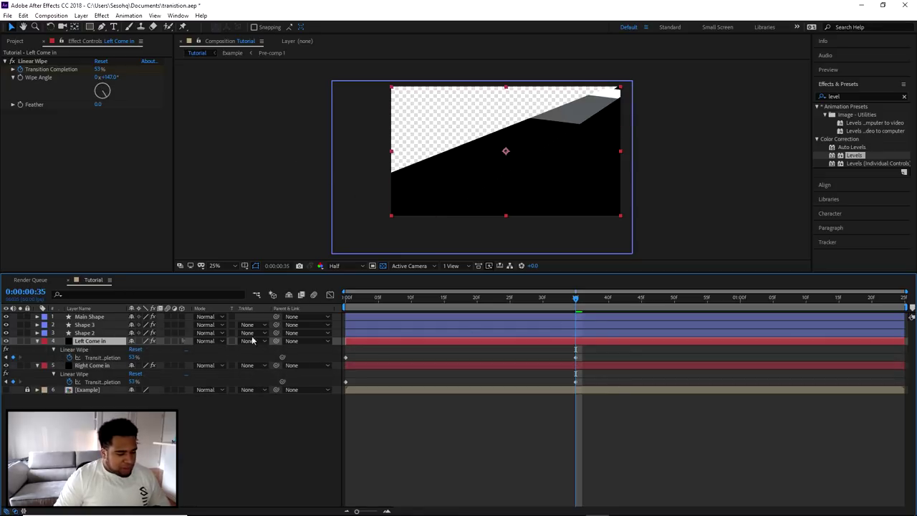
{"action": "left_click", "coordinate": [102, 90]}
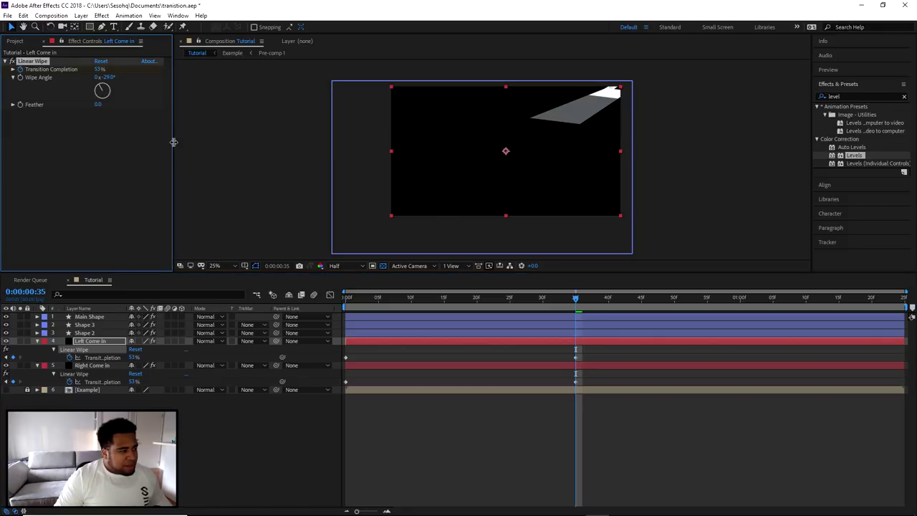
{"action": "left_click", "coordinate": [102, 92]}
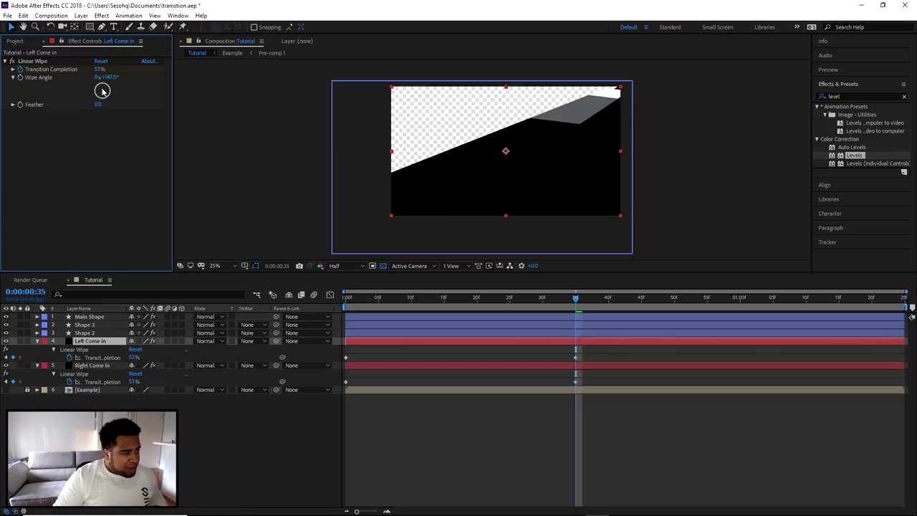
{"action": "left_click", "coordinate": [101, 90]}
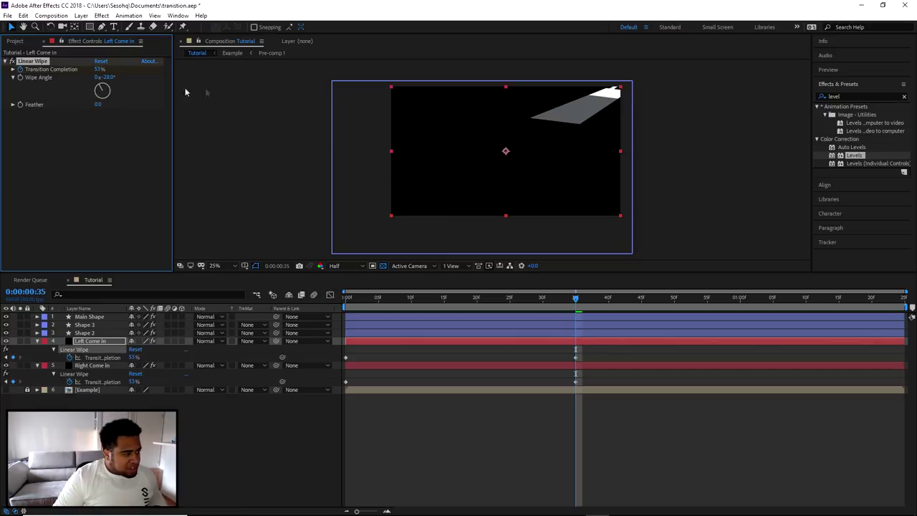
Step: At frame 35, set the Left Come in layer's Transition Completion to 50%
{"action": "mouse_move", "coordinate": [584, 296]}
{"action": "left_mouse_down"}
{"action": "mouse_move", "coordinate": [541, 297]}
{"action": "mouse_move", "coordinate": [583, 306]}
{"action": "left_mouse_up"}
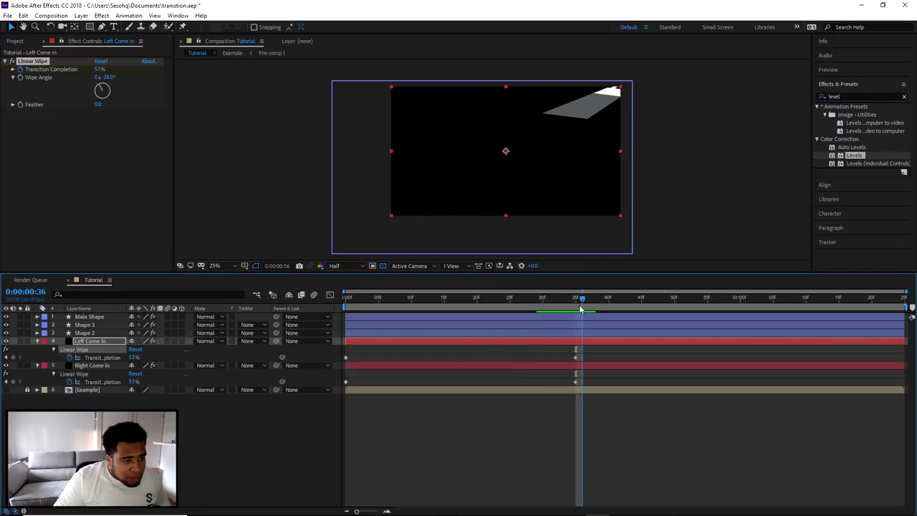
{"action": "key", "text": "Page_Up"}
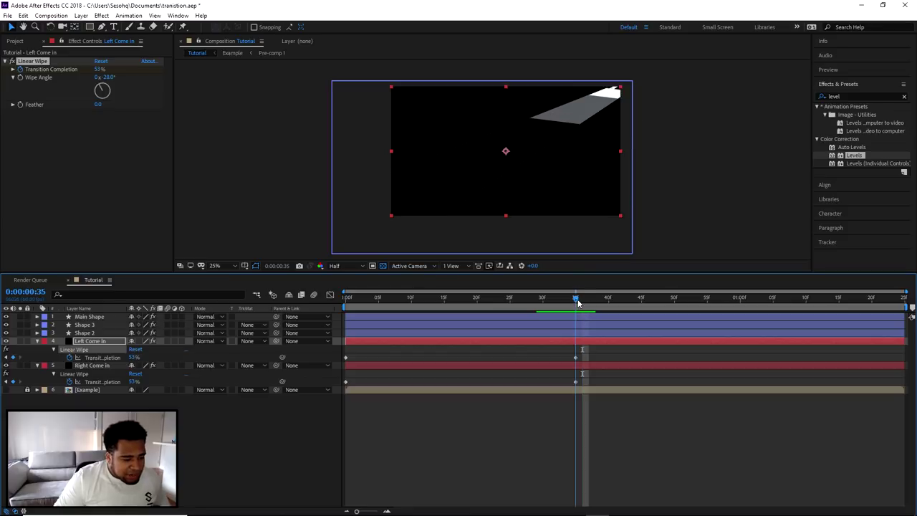
{"action": "left_click", "coordinate": [102, 76]}
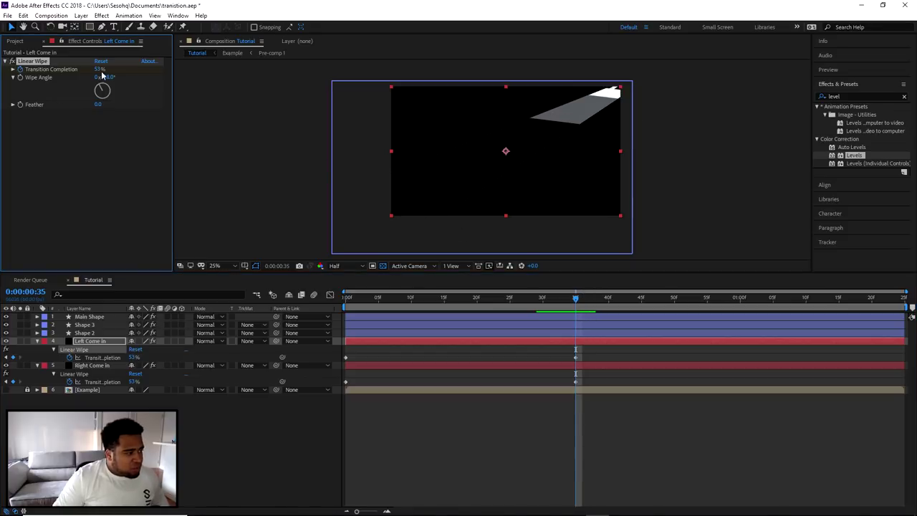
{"action": "left_click_drag", "start_coordinate": [99, 68], "coordinate": [98, 69]}
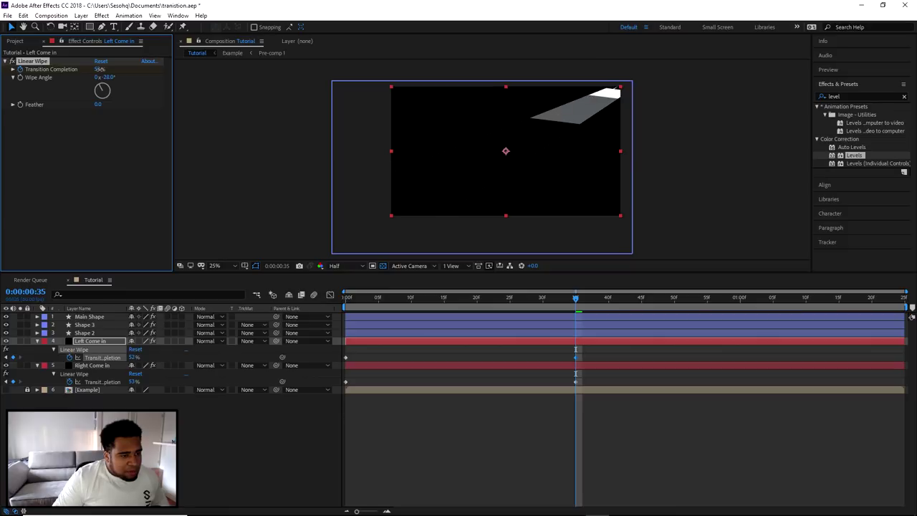
{"action": "mouse_move", "coordinate": [577, 304]}
{"action": "left_mouse_down"}
{"action": "mouse_move", "coordinate": [350, 307]}
{"action": "mouse_move", "coordinate": [595, 307]}
{"action": "mouse_move", "coordinate": [351, 303]}
{"action": "mouse_move", "coordinate": [577, 308]}
{"action": "left_mouse_up"}
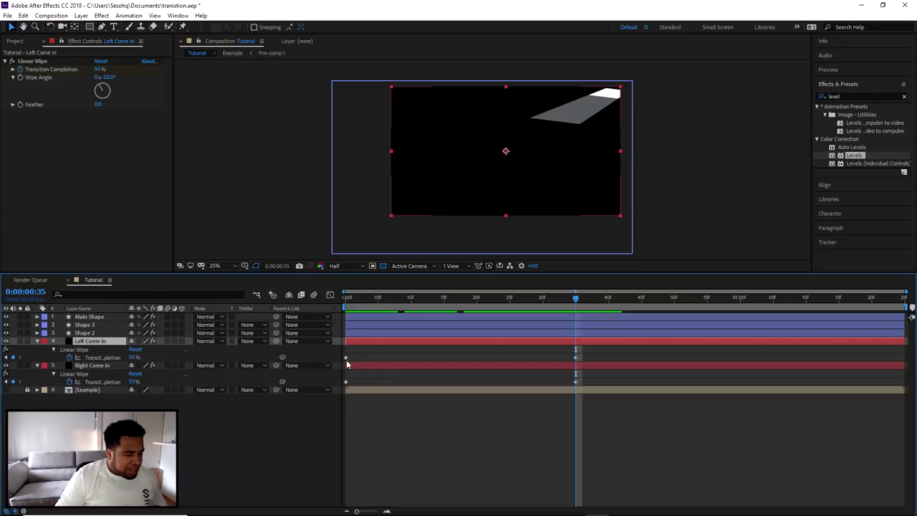
Step: Easy-ease the Transition Completion keyframes of both Come in layers and shift them to frames 20 and 55
{"action": "left_click", "coordinate": [347, 381]}
{"action": "left_click", "coordinate": [576, 357], "text": "shift"}
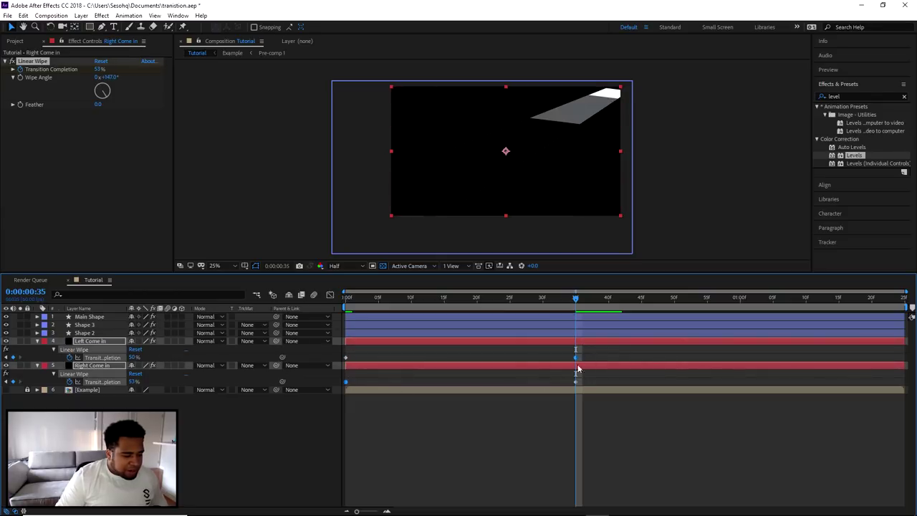
{"action": "left_click_drag", "start_coordinate": [575, 385], "coordinate": [512, 371]}
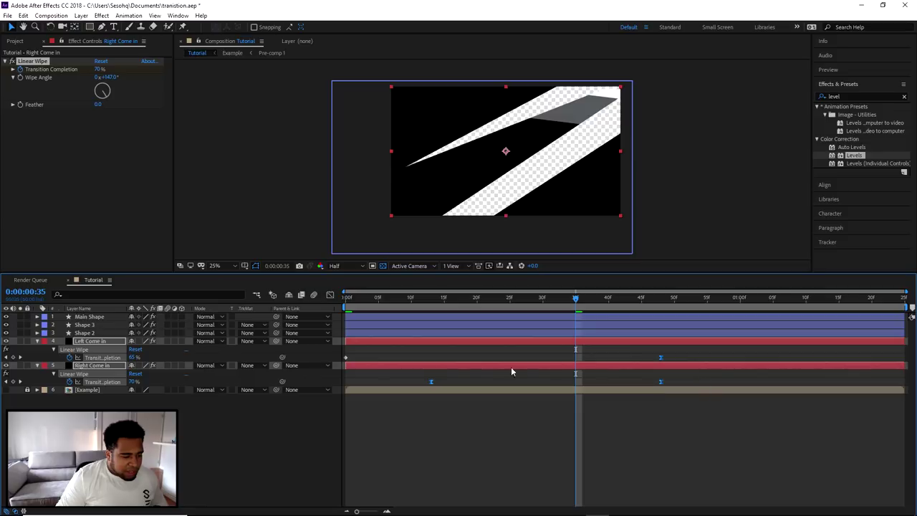
{"action": "key", "text": "ctrl+z"}
{"action": "left_click_drag", "start_coordinate": [575, 358], "coordinate": [698, 357]}
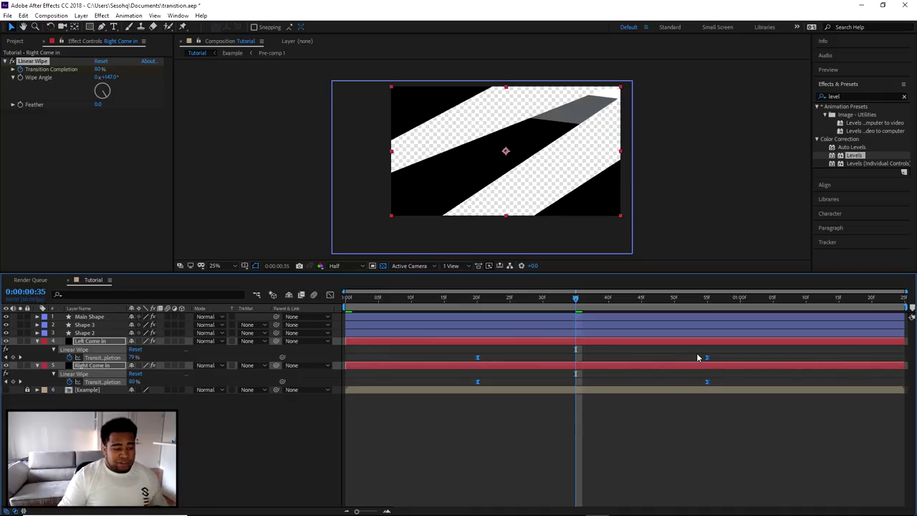
Step: Scrub through the timeline to check how both wipes close around the animated shapes
{"action": "left_click_drag", "start_coordinate": [574, 298], "coordinate": [379, 320]}
{"action": "left_click_drag", "start_coordinate": [439, 321], "coordinate": [691, 317]}
{"action": "key", "text": "Page_Up"}
{"action": "key", "text": "Page_Up"}
{"action": "key", "text": "Page_Up"}
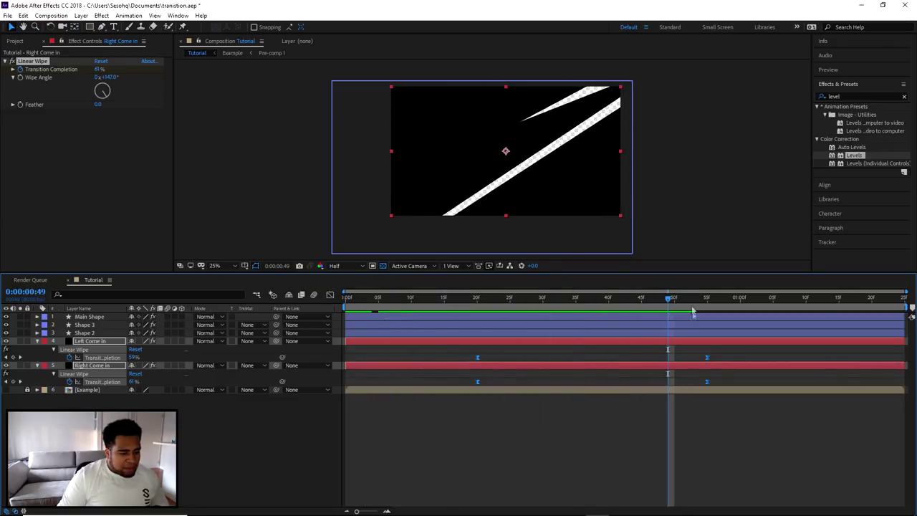
{"action": "left_click_drag", "start_coordinate": [672, 301], "coordinate": [636, 311]}
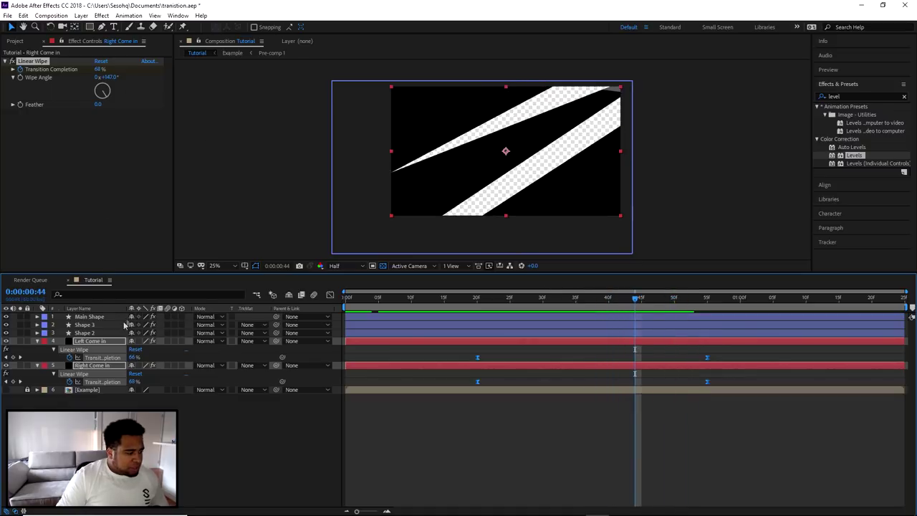
{"action": "left_click", "coordinate": [108, 341], "text": "ctrl"}
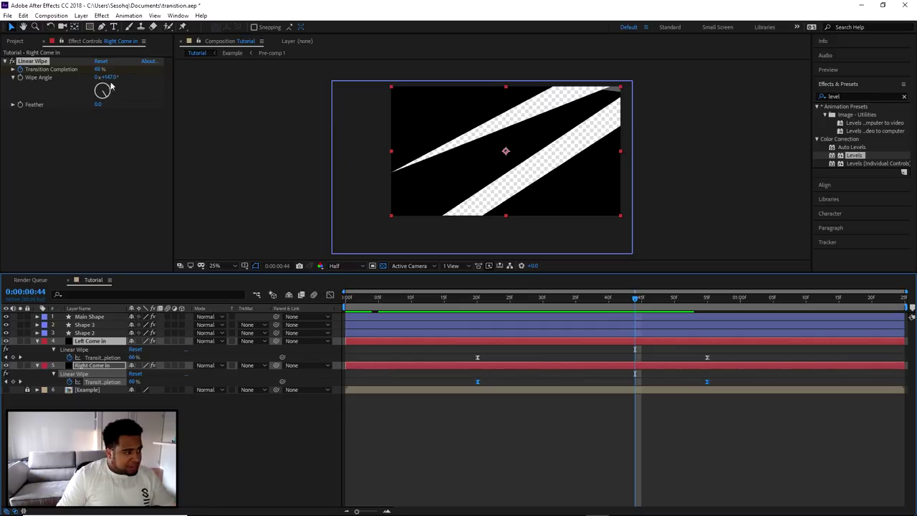
{"action": "left_click_drag", "start_coordinate": [109, 77], "coordinate": [115, 77]}
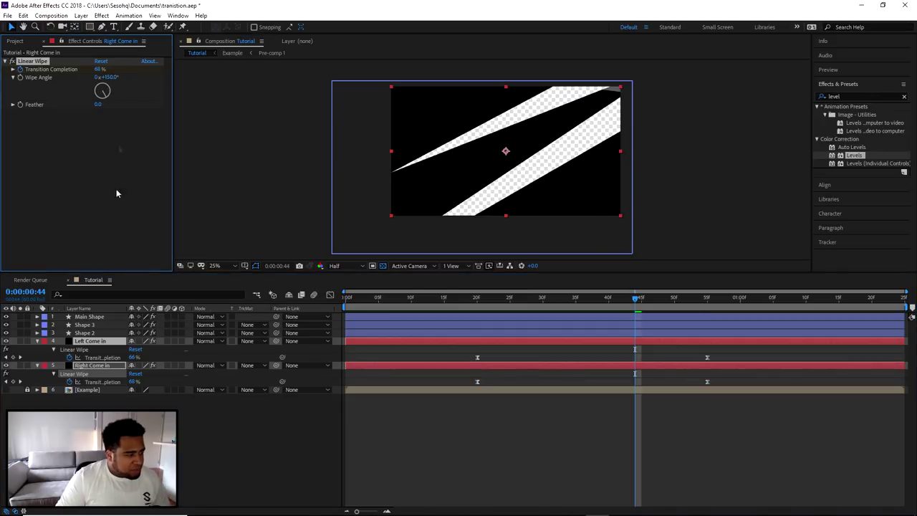
{"action": "key", "text": "ctrl+z"}
{"action": "left_click", "coordinate": [99, 367], "text": "ctrl"}
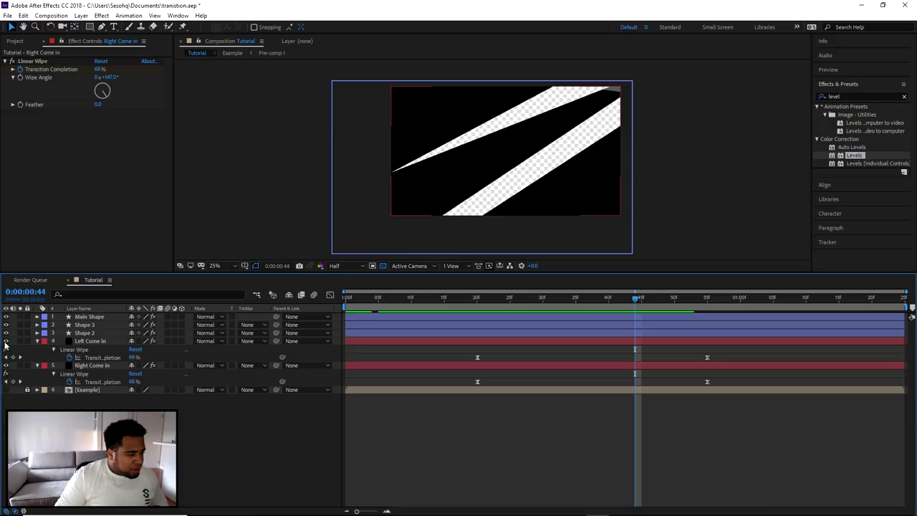
Step: Set the Left Come in layer's Wipe Angle to -22° and preview the wipe through frame 55
{"action": "left_click", "coordinate": [86, 341]}
{"action": "left_click_drag", "start_coordinate": [102, 84], "coordinate": [102, 90]}
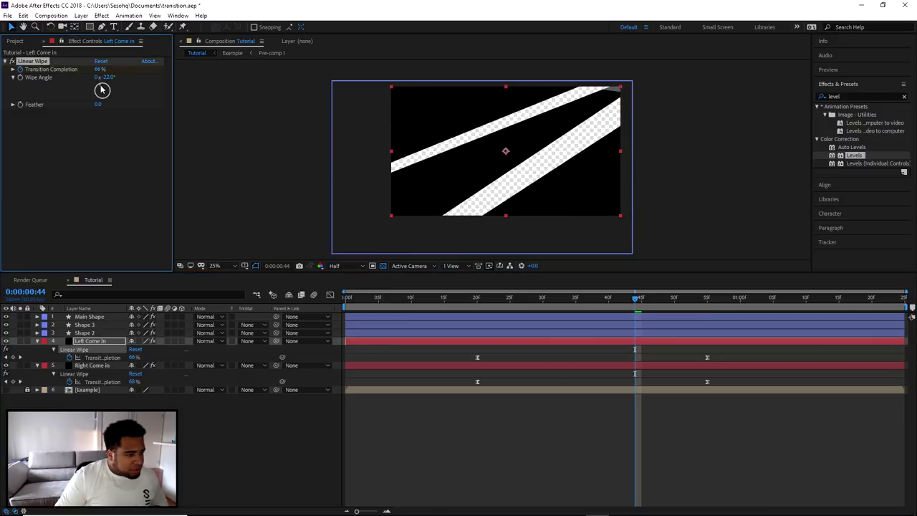
{"action": "left_click_drag", "start_coordinate": [636, 299], "coordinate": [667, 301]}
{"action": "key", "text": "space"}
{"action": "key", "text": "space"}
{"action": "left_click_drag", "start_coordinate": [669, 308], "coordinate": [706, 321]}
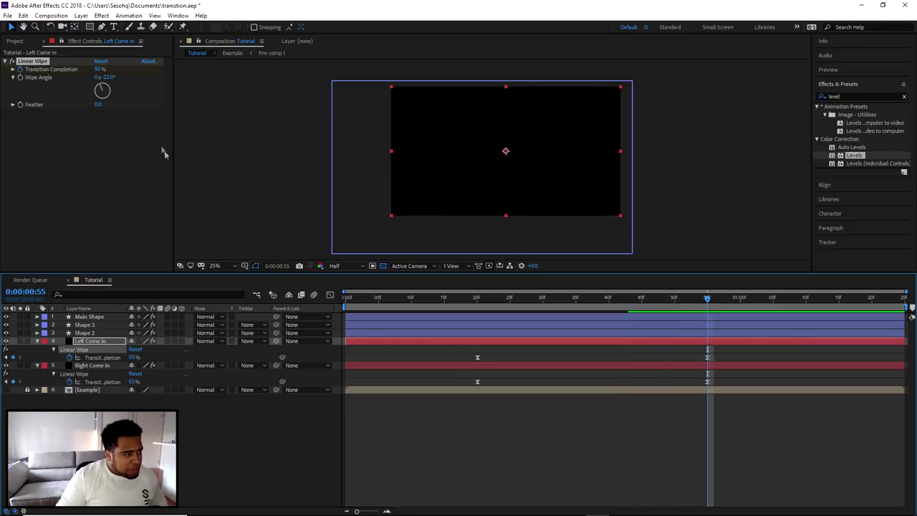
Step: Move the Left Come in layer's final Transition Completion keyframe from frame 55 to about 1:01
{"action": "left_click", "coordinate": [92, 365]}
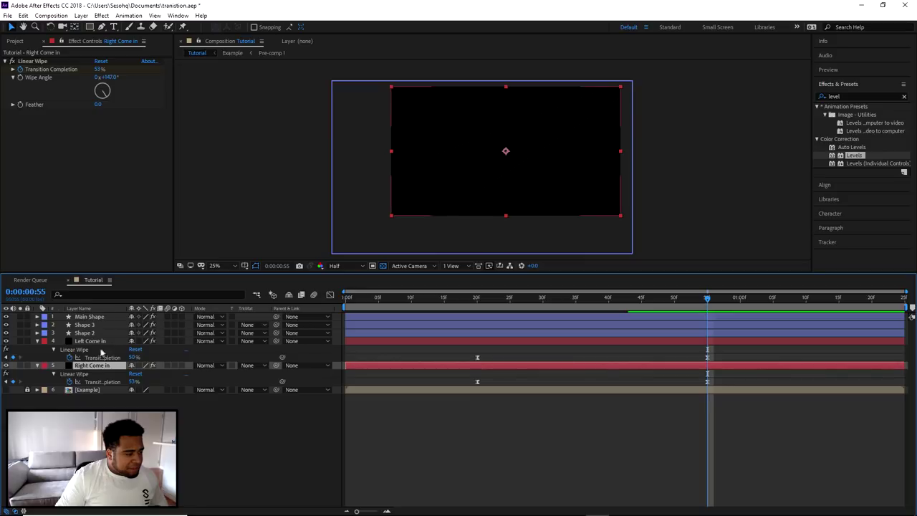
{"action": "left_click", "coordinate": [93, 341]}
{"action": "left_click_drag", "start_coordinate": [715, 303], "coordinate": [642, 309]}
{"action": "left_click_drag", "start_coordinate": [706, 360], "coordinate": [744, 362]}
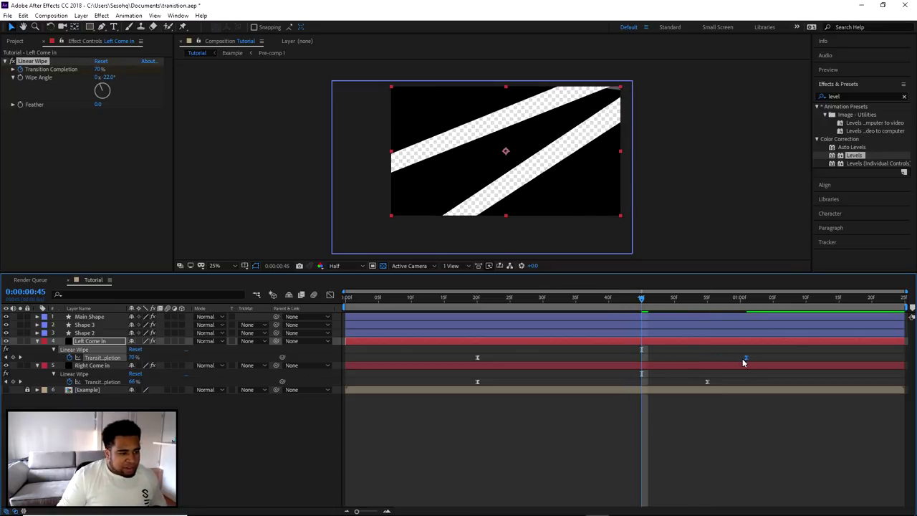
Step: Nudge the Left Come in layer's final Transition Completion keyframe back to frame 55
{"action": "mouse_move", "coordinate": [643, 303]}
{"action": "left_mouse_down"}
{"action": "mouse_move", "coordinate": [706, 310]}
{"action": "mouse_move", "coordinate": [358, 307]}
{"action": "mouse_move", "coordinate": [702, 308]}
{"action": "mouse_move", "coordinate": [592, 308]}
{"action": "mouse_move", "coordinate": [641, 308]}
{"action": "left_mouse_up"}
{"action": "key", "text": "alt+Right"}
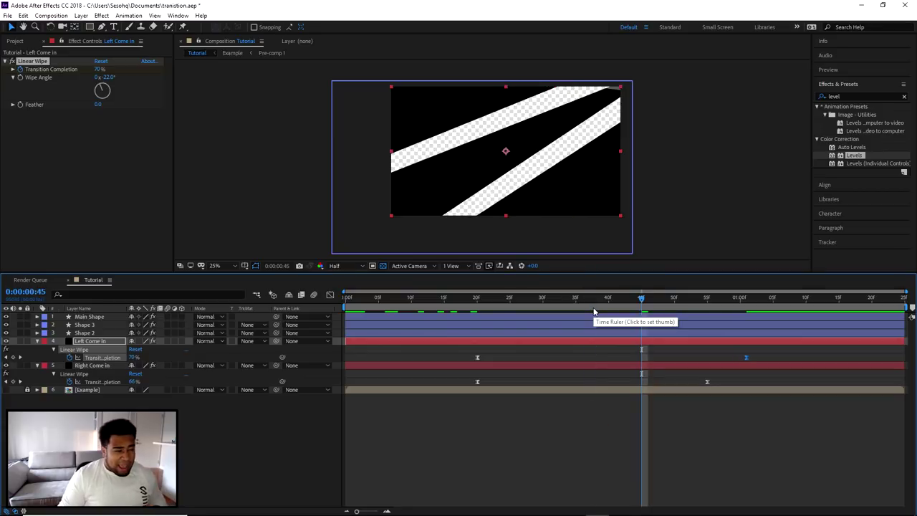
{"action": "key", "text": "alt+Left"}
{"action": "key", "text": "alt+Left"}
{"action": "key", "text": "alt+Left"}
{"action": "key", "text": "alt+Left"}
{"action": "key", "text": "alt+Left"}
{"action": "key", "text": "alt+Left"}
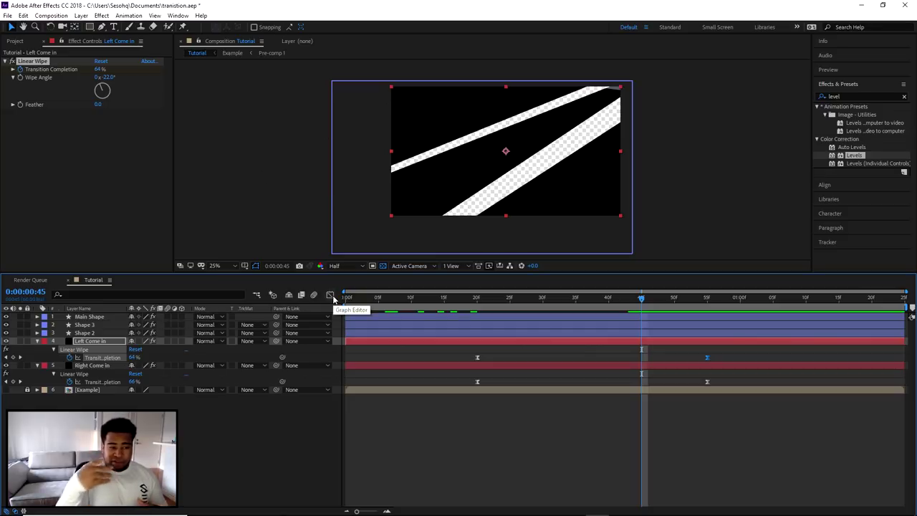
Step: Move the Left Come in layer's final Transition Completion keyframe to frame 59 and preview the transition from the start
{"action": "left_click_drag", "start_coordinate": [707, 357], "coordinate": [729, 361]}
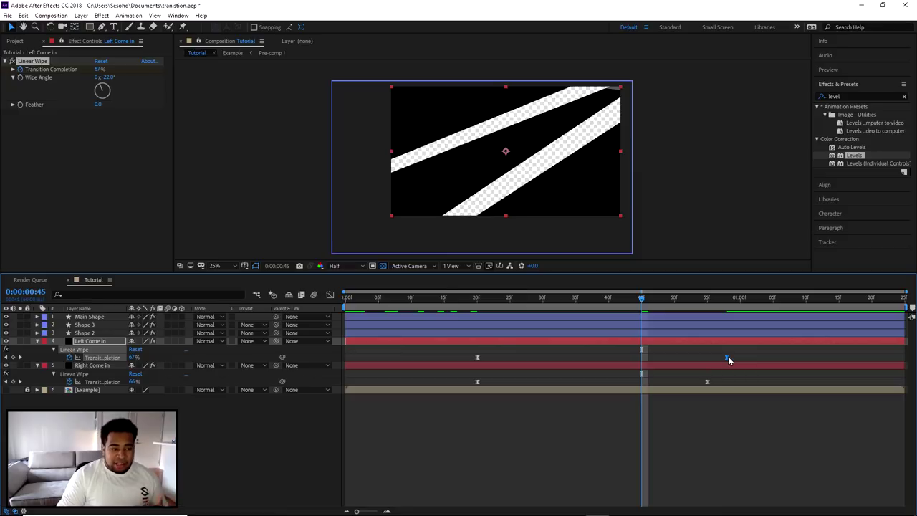
{"action": "left_click_drag", "start_coordinate": [729, 356], "coordinate": [734, 358]}
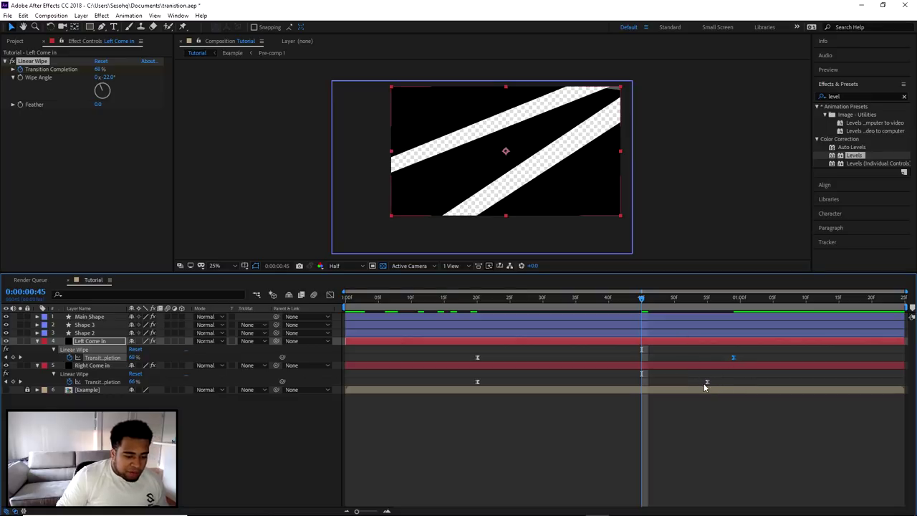
{"action": "left_click_drag", "start_coordinate": [643, 297], "coordinate": [295, 309]}
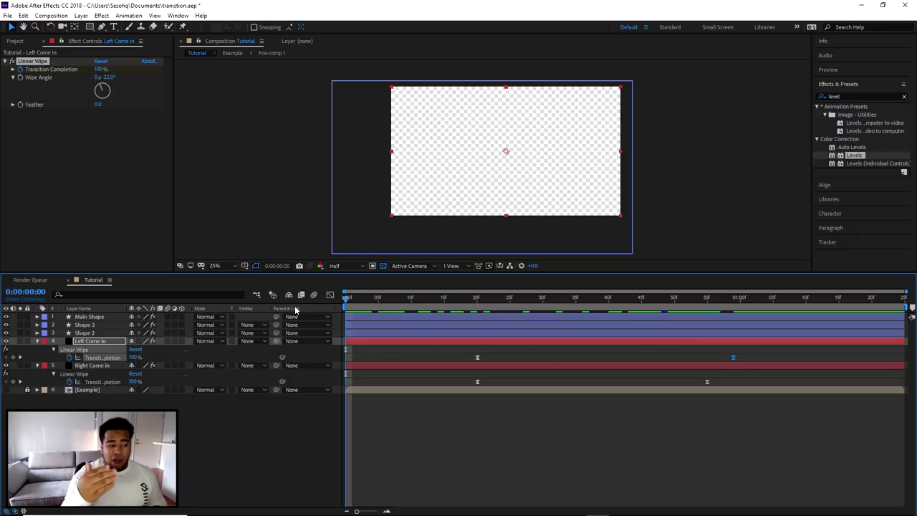
{"action": "key", "text": "space"}
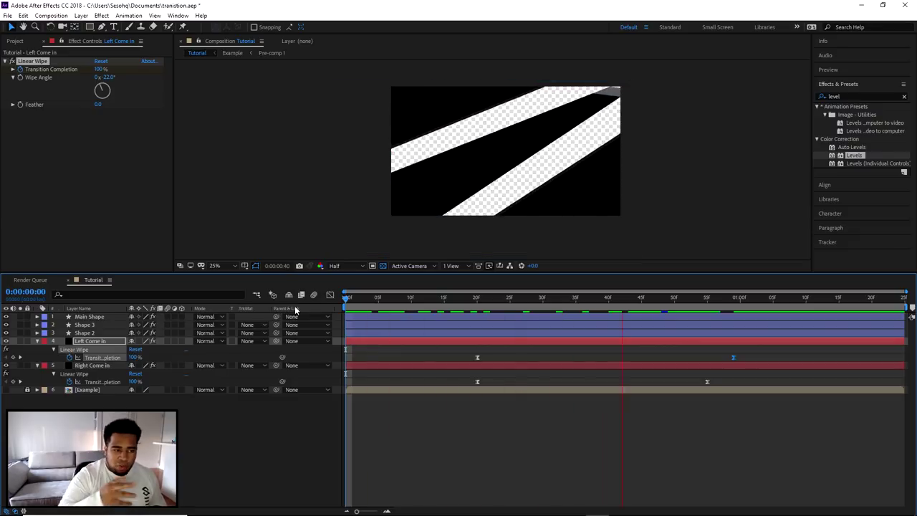
{"action": "key", "text": "space"}
{"action": "left_click_drag", "start_coordinate": [380, 298], "coordinate": [329, 317]}
{"action": "key", "text": "space"}
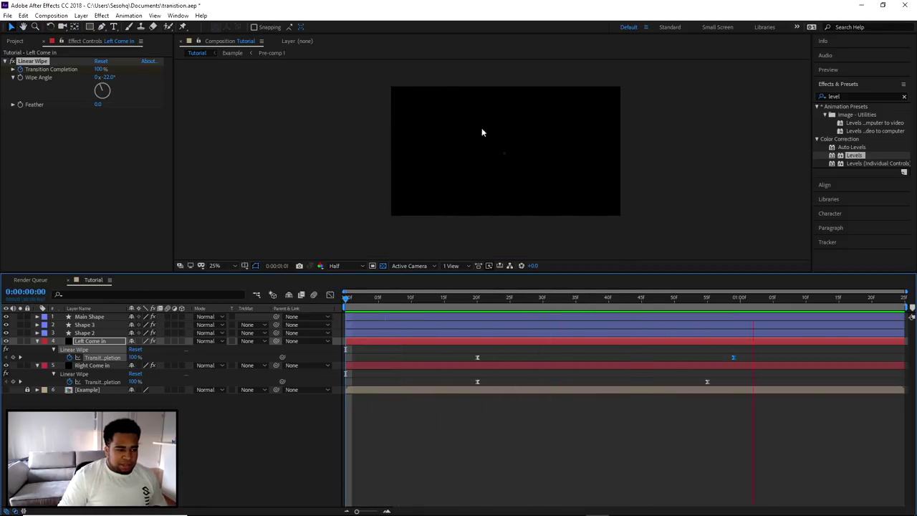
{"action": "key", "text": "space"}
{"action": "left_click", "coordinate": [445, 304]}
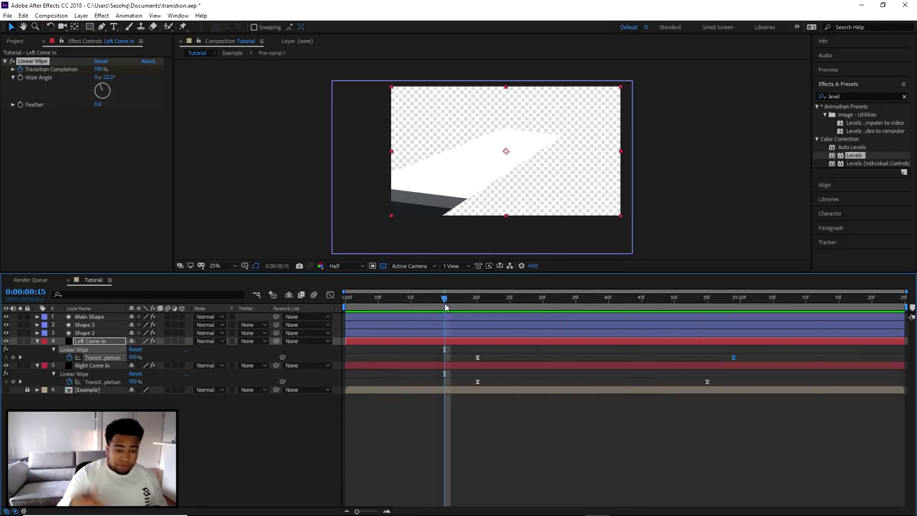
Step: Easy-ease the Left Come in layer's Transition Completion keyframes and lengthen both influence handles in the speed graph for a steeper curve
{"action": "left_click_drag", "start_coordinate": [467, 357], "coordinate": [738, 362]}
{"action": "right_click", "coordinate": [736, 358]}
{"action": "mouse_move", "coordinate": [783, 483]}
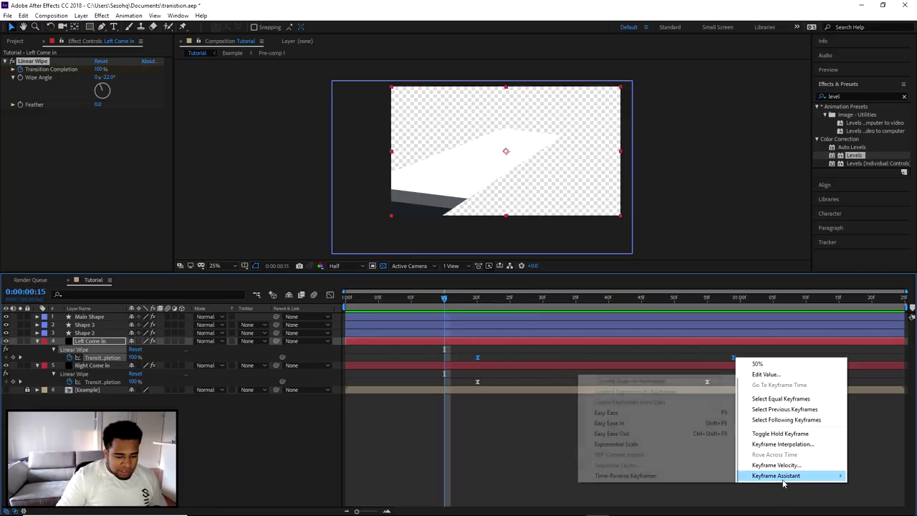
{"action": "left_click", "coordinate": [606, 413]}
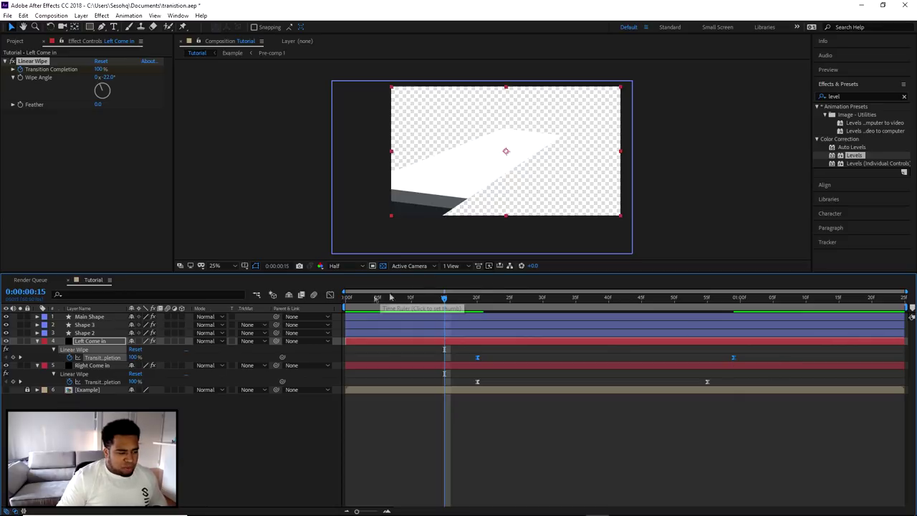
{"action": "left_click", "coordinate": [331, 295]}
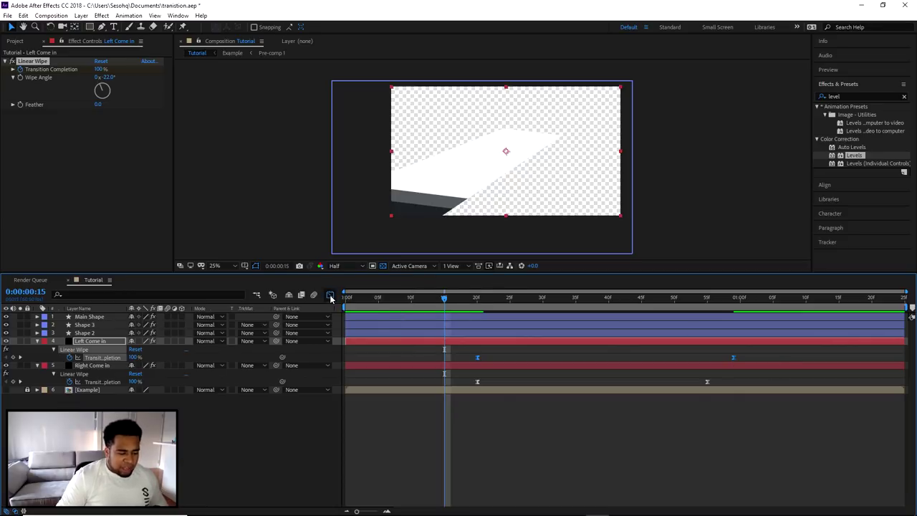
{"action": "left_click_drag", "start_coordinate": [458, 320], "coordinate": [784, 357]}
{"action": "left_click_drag", "start_coordinate": [522, 331], "coordinate": [550, 331]}
{"action": "left_click_drag", "start_coordinate": [691, 331], "coordinate": [680, 331]}
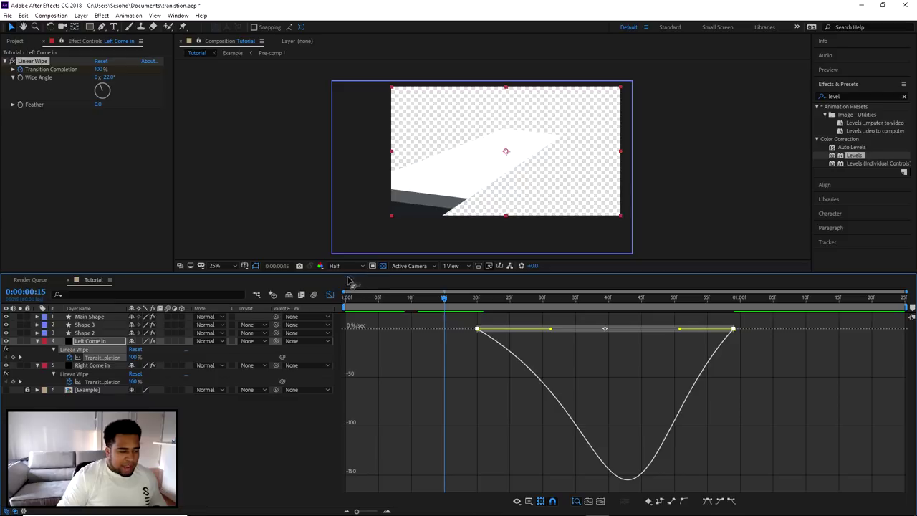
{"action": "left_click", "coordinate": [329, 295]}
Step: Easy-ease the Right Come in layer's Transition Completion keyframes and lengthen both speed graph handles, the incoming one to about 45% influence
{"action": "left_click_drag", "start_coordinate": [722, 379], "coordinate": [462, 387]}
{"action": "right_click", "coordinate": [478, 381]}
{"action": "mouse_move", "coordinate": [531, 498]}
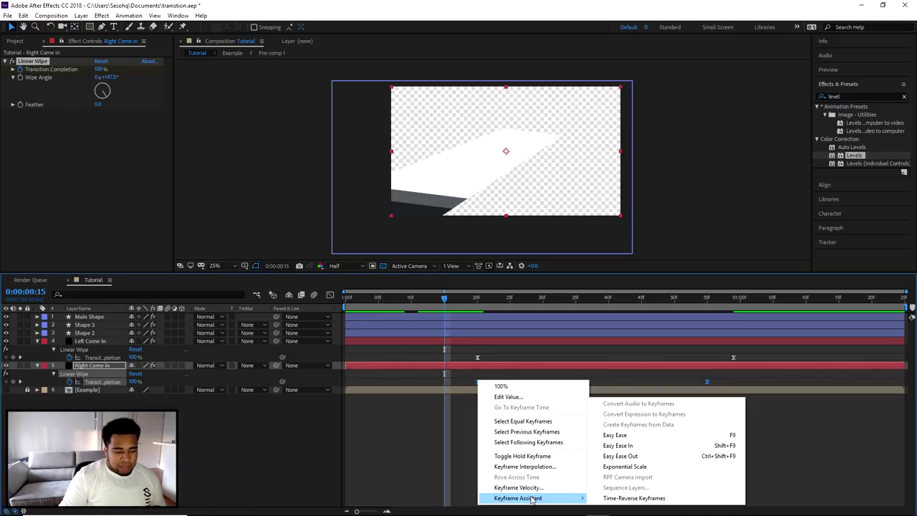
{"action": "left_click", "coordinate": [615, 435]}
{"action": "left_click", "coordinate": [329, 295]}
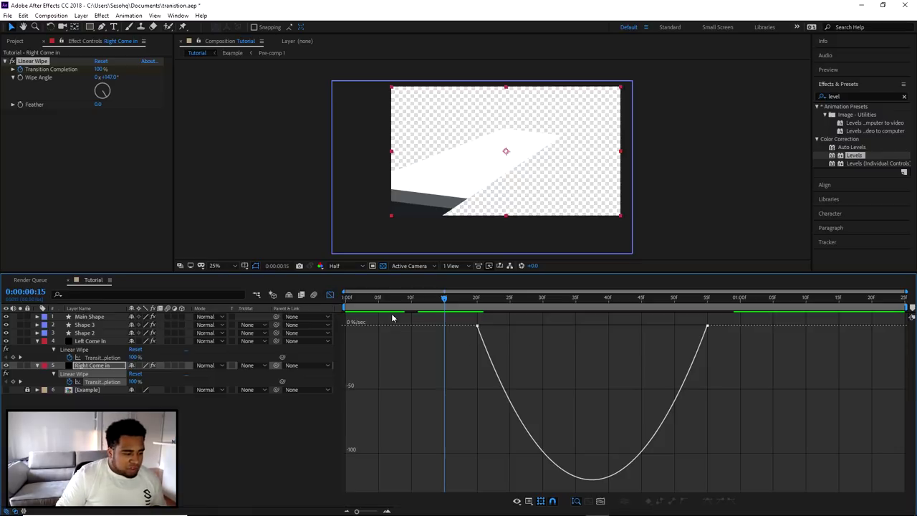
{"action": "left_click_drag", "start_coordinate": [441, 315], "coordinate": [746, 352]}
{"action": "left_click_drag", "start_coordinate": [518, 330], "coordinate": [541, 330]}
{"action": "left_click_drag", "start_coordinate": [671, 331], "coordinate": [663, 334]}
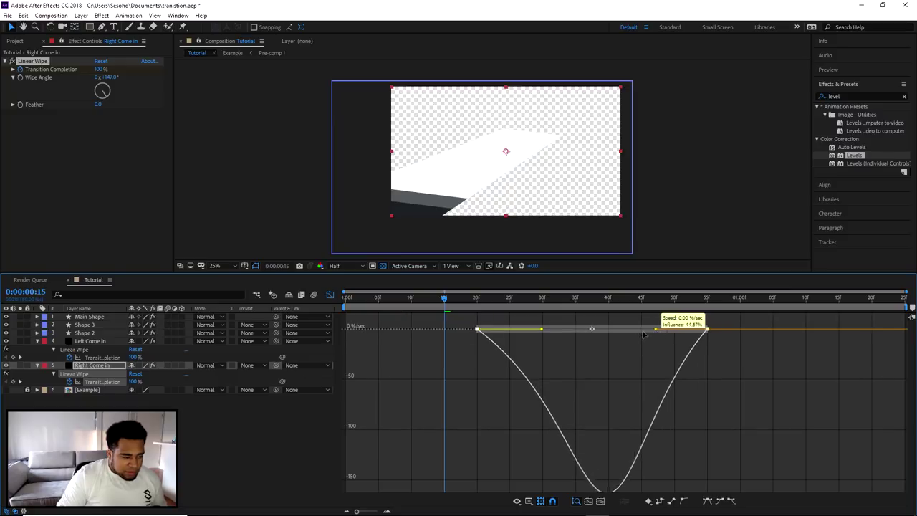
{"action": "left_click", "coordinate": [331, 296]}
Step: Preview the closing wipes and move the Left Come in layer's final Transition Completion keyframe to frame 58
{"action": "key", "text": "space"}
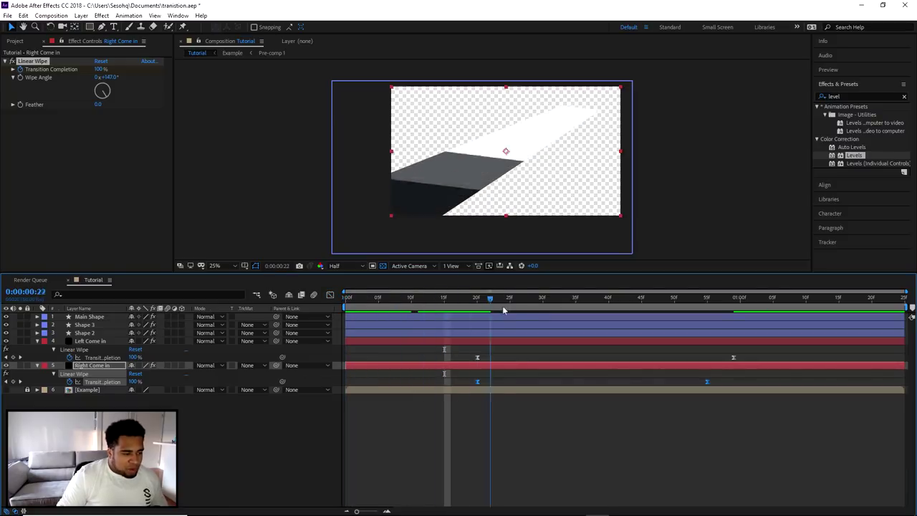
{"action": "key", "text": "space"}
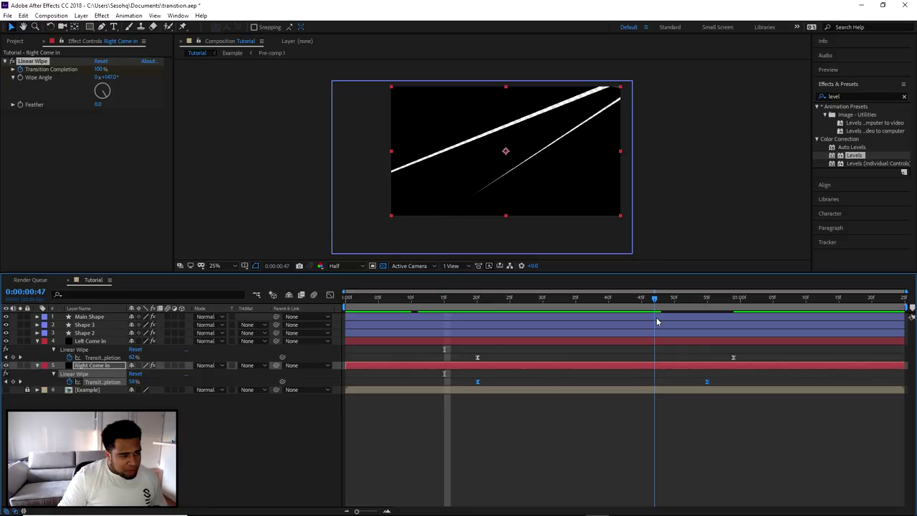
{"action": "left_click", "coordinate": [733, 356]}
{"action": "left_click_drag", "start_coordinate": [733, 358], "coordinate": [727, 359]}
{"action": "mouse_move", "coordinate": [649, 308]}
{"action": "left_mouse_down"}
{"action": "mouse_move", "coordinate": [663, 304]}
{"action": "mouse_move", "coordinate": [516, 304]}
{"action": "mouse_move", "coordinate": [672, 305]}
{"action": "mouse_move", "coordinate": [542, 305]}
{"action": "mouse_move", "coordinate": [655, 305]}
{"action": "mouse_move", "coordinate": [580, 306]}
{"action": "mouse_move", "coordinate": [645, 307]}
{"action": "mouse_move", "coordinate": [661, 317]}
{"action": "left_mouse_up"}
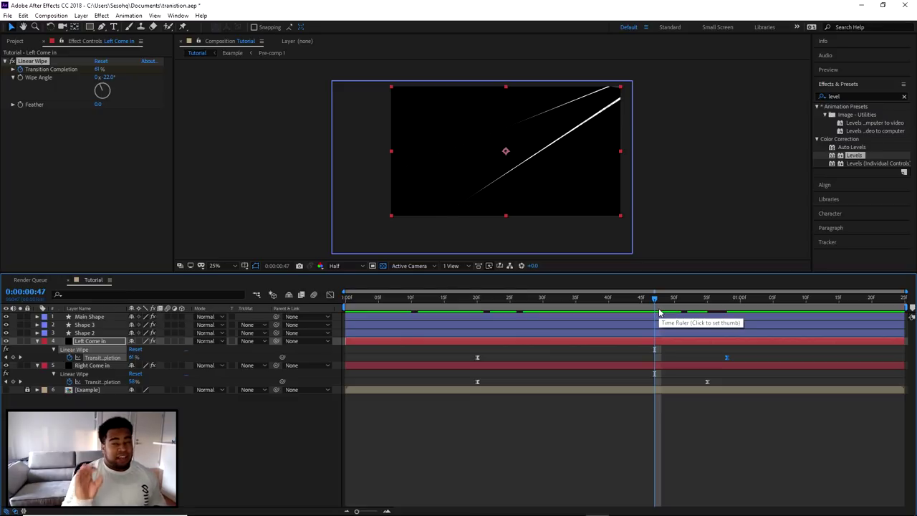
Step: Play the transition from the start and inspect the diagonal seam between the black layers up close at frame 55
{"action": "left_click_drag", "start_coordinate": [646, 305], "coordinate": [346, 305]}
{"action": "key", "text": "space"}
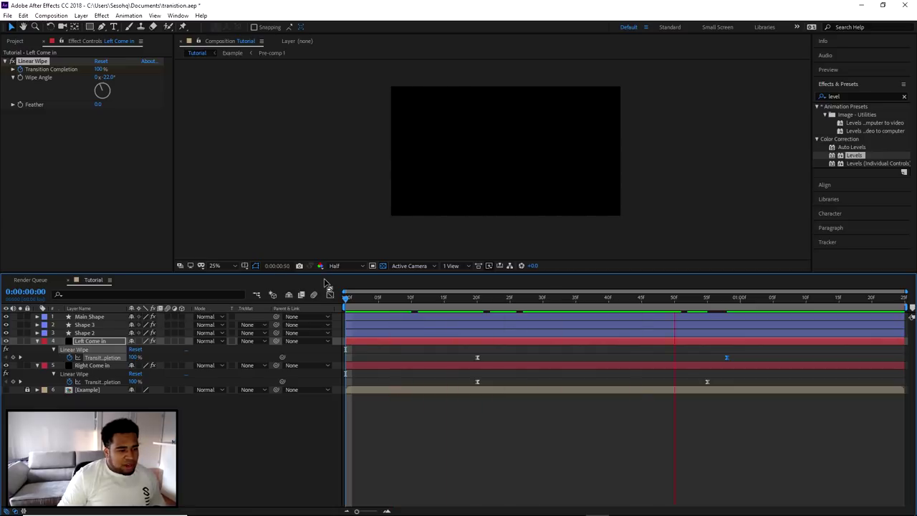
{"action": "key", "text": "space"}
{"action": "key", "text": "space"}
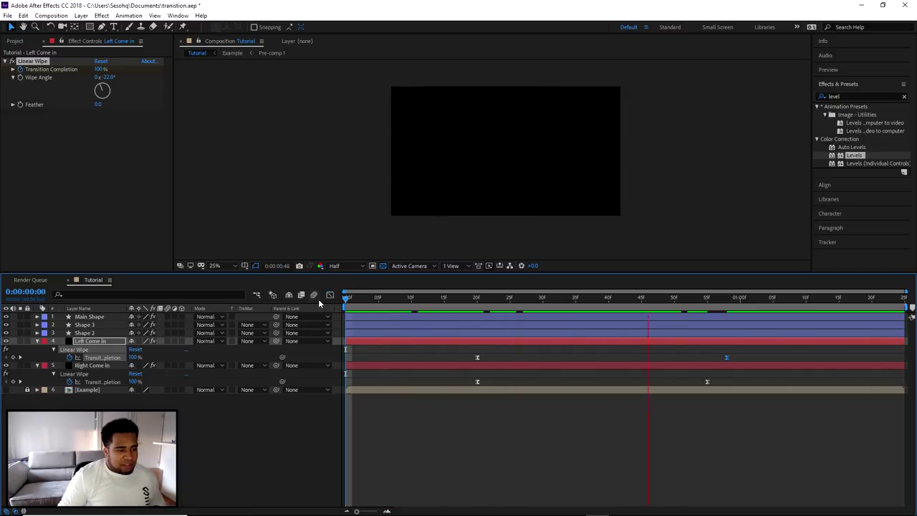
{"action": "key", "text": "space"}
{"action": "left_click_drag", "start_coordinate": [347, 298], "coordinate": [705, 301]}
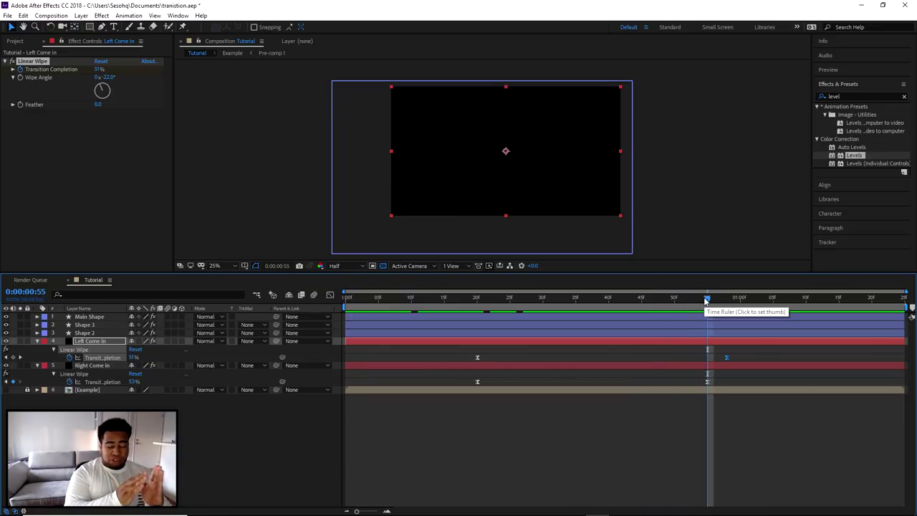
{"action": "scroll", "coordinate": [502, 139], "scroll_direction": "up", "scroll_amount": 5}
{"action": "key", "text": "h"}
{"action": "left_click_drag", "start_coordinate": [698, 236], "coordinate": [586, 148]}
{"action": "key", "text": "v"}
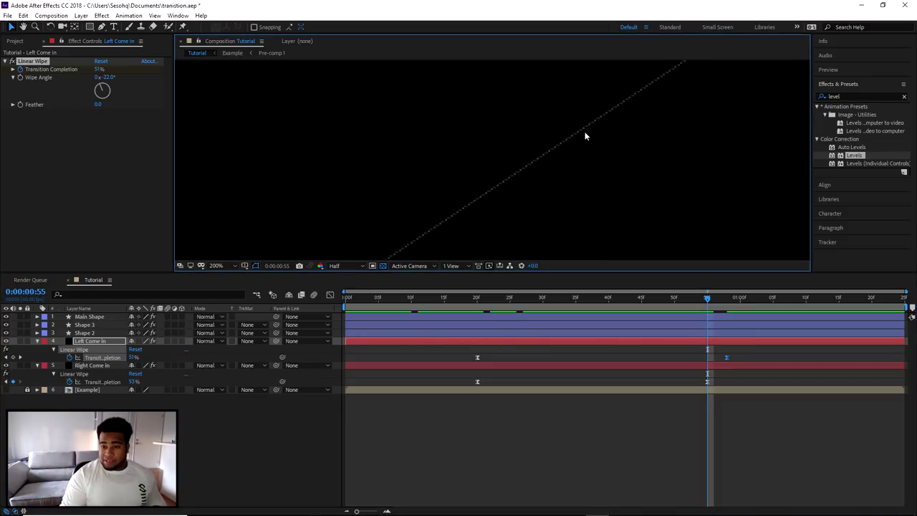
Step: Collapse the properties of both Come in layers and reveal the Linear Wipe keyframes of Shape 2 and Shape 3
{"action": "left_click", "coordinate": [37, 342]}
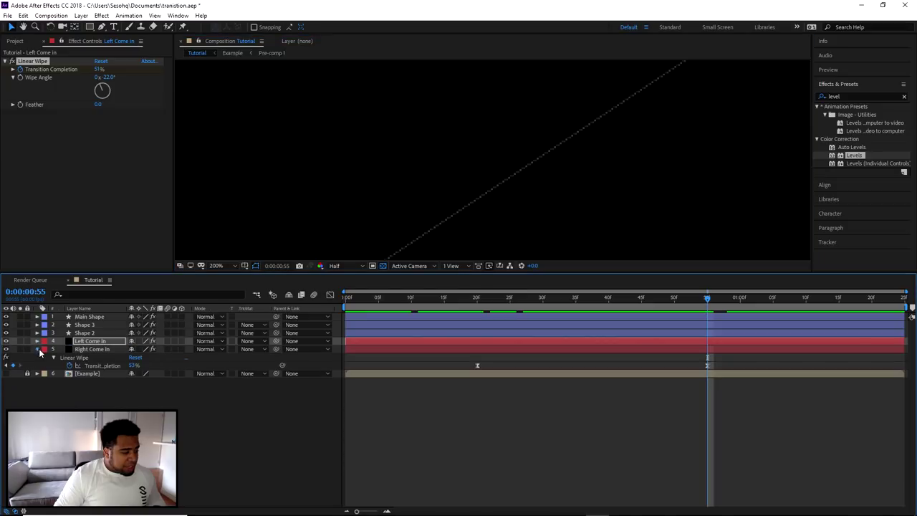
{"action": "left_click", "coordinate": [37, 349]}
{"action": "left_click", "coordinate": [6, 340]}
{"action": "left_click", "coordinate": [7, 340]}
{"action": "left_click", "coordinate": [6, 333]}
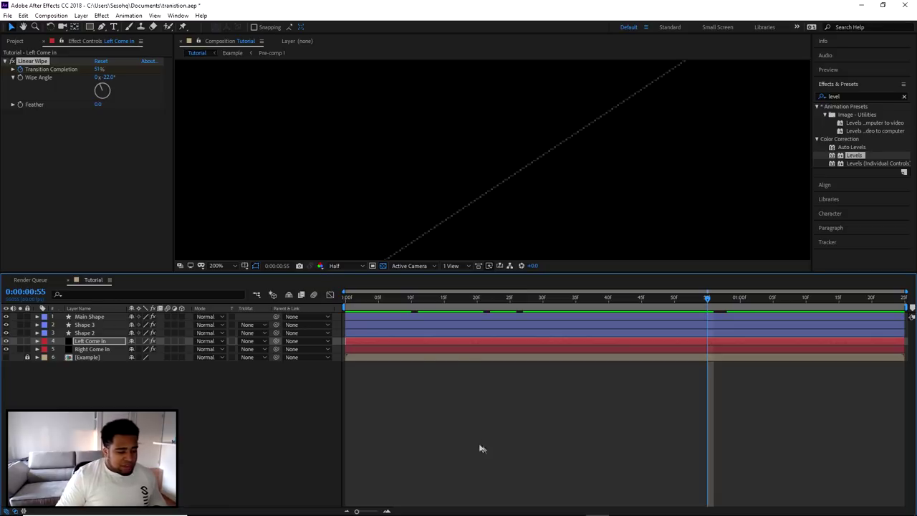
{"action": "scroll", "coordinate": [474, 239], "scroll_direction": "down", "scroll_amount": 4}
{"action": "left_click_drag", "start_coordinate": [489, 262], "coordinate": [506, 209]}
{"action": "key", "text": "v"}
{"action": "left_click", "coordinate": [95, 326]}
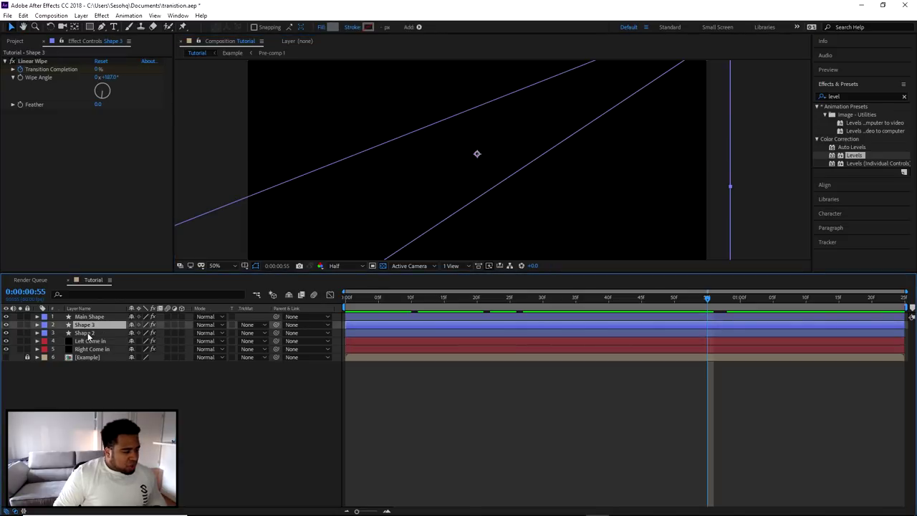
{"action": "left_click", "coordinate": [87, 334], "text": "ctrl"}
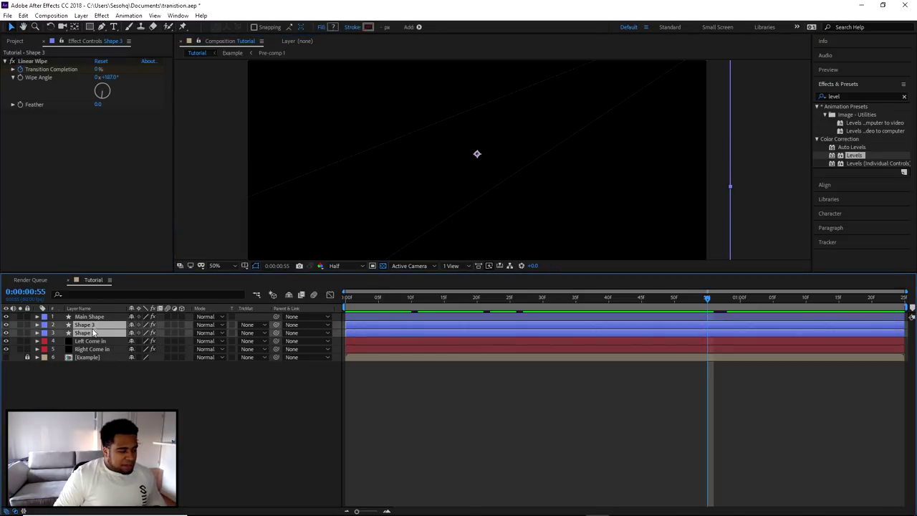
{"action": "key", "text": "u"}
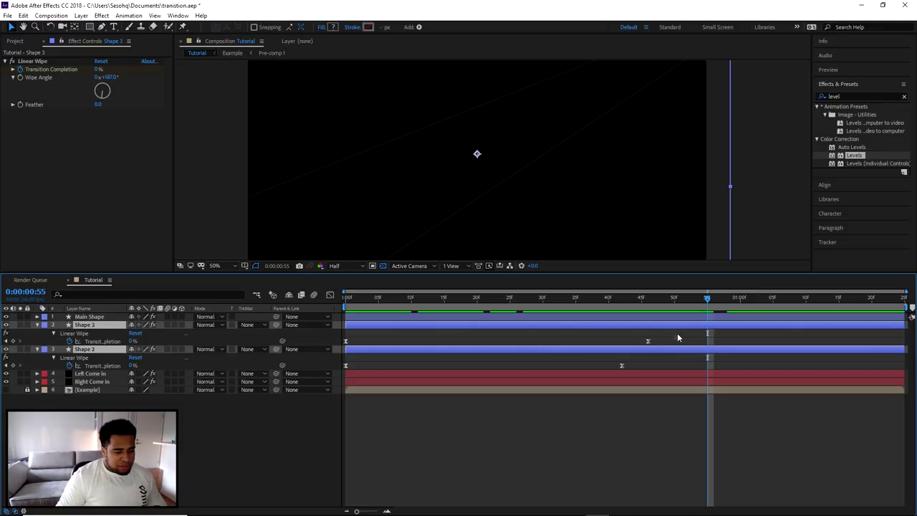
Step: Scrub between frames 32 and 43 to examine how the shape ends reach the frame's upper-right corner
{"action": "left_click", "coordinate": [629, 301]}
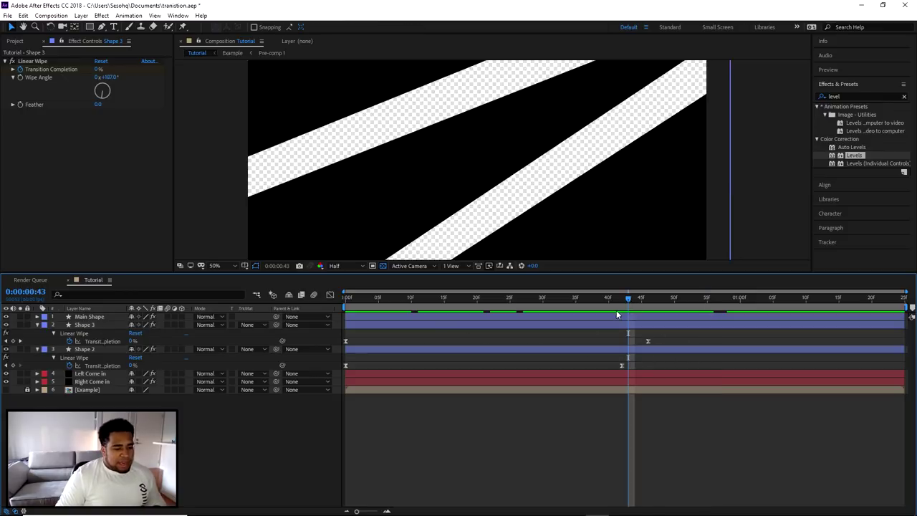
{"action": "left_click_drag", "start_coordinate": [629, 300], "coordinate": [549, 300]}
{"action": "left_click_drag", "start_coordinate": [514, 237], "coordinate": [443, 301]}
{"action": "left_click", "coordinate": [556, 297]}
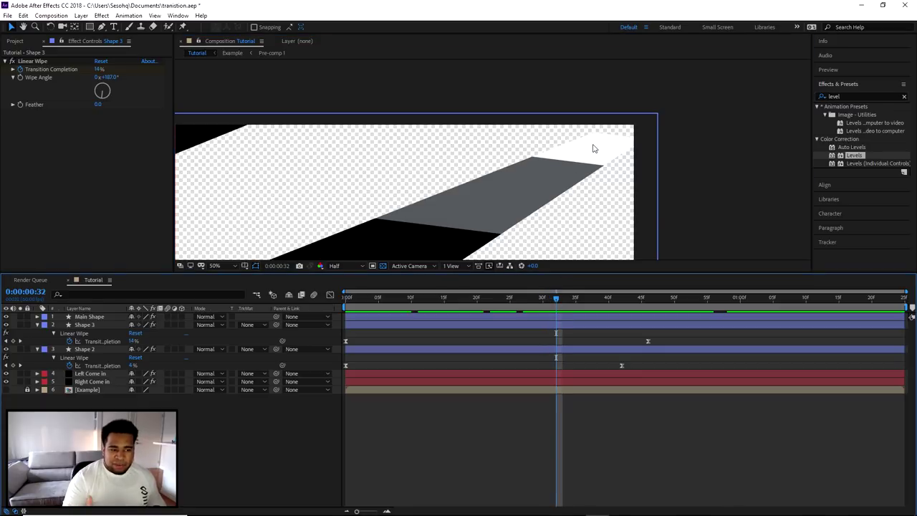
{"action": "left_click_drag", "start_coordinate": [558, 295], "coordinate": [609, 294]}
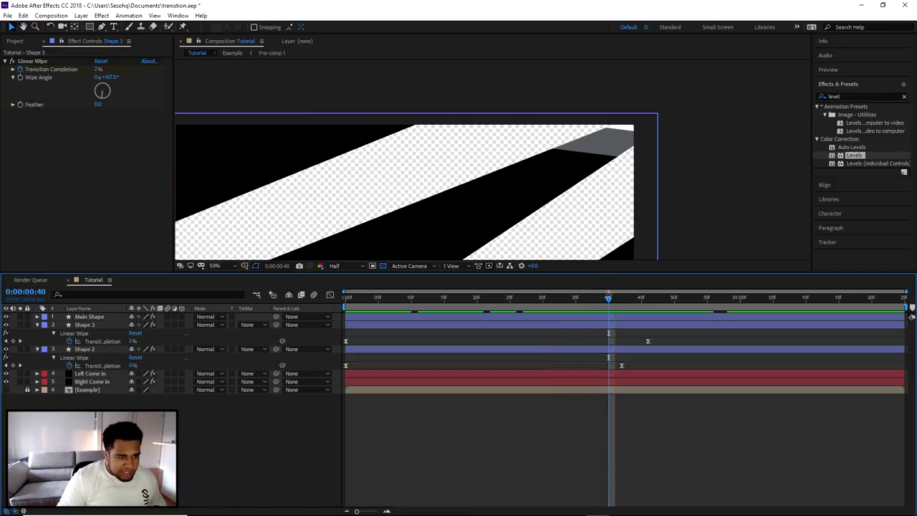
Step: Toggle the visibility of Shape 3 and Shape 2 to compare them at frame 40, leaving Shape 3 hidden
{"action": "left_click", "coordinate": [83, 325]}
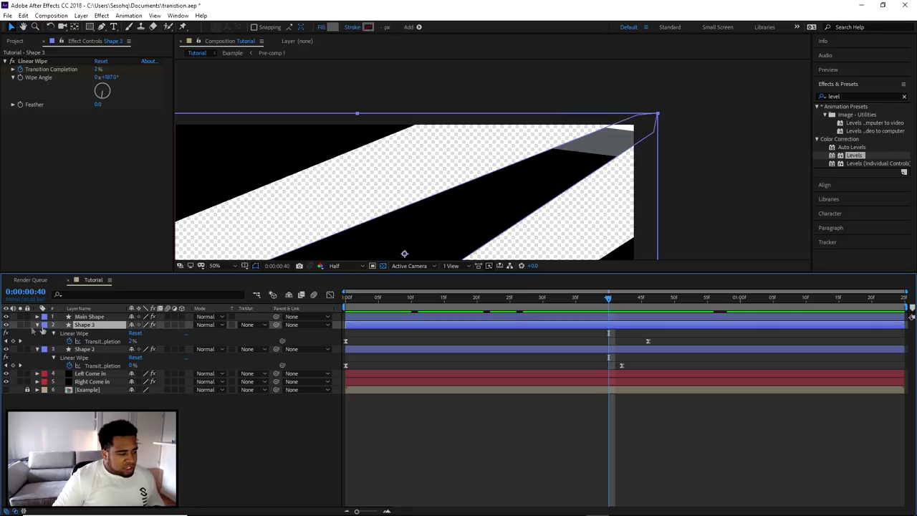
{"action": "left_click", "coordinate": [7, 325]}
{"action": "left_click", "coordinate": [7, 325]}
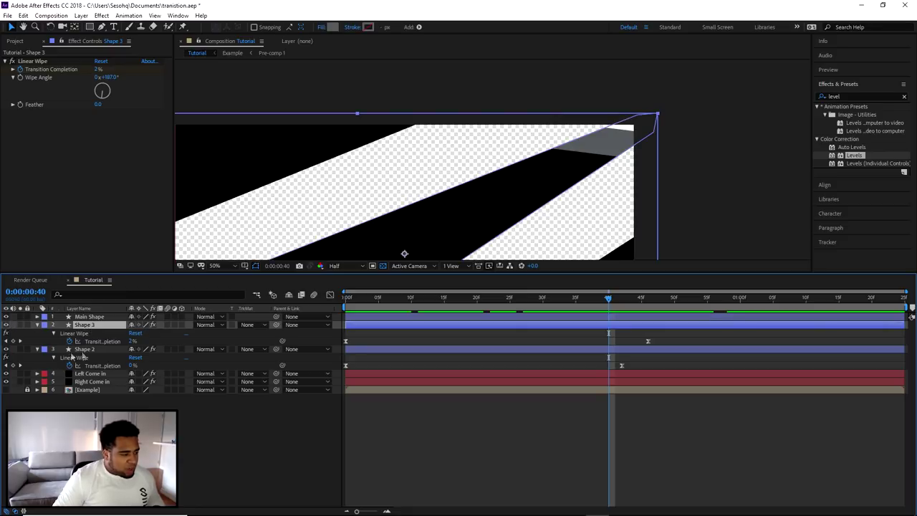
{"action": "left_click", "coordinate": [71, 349]}
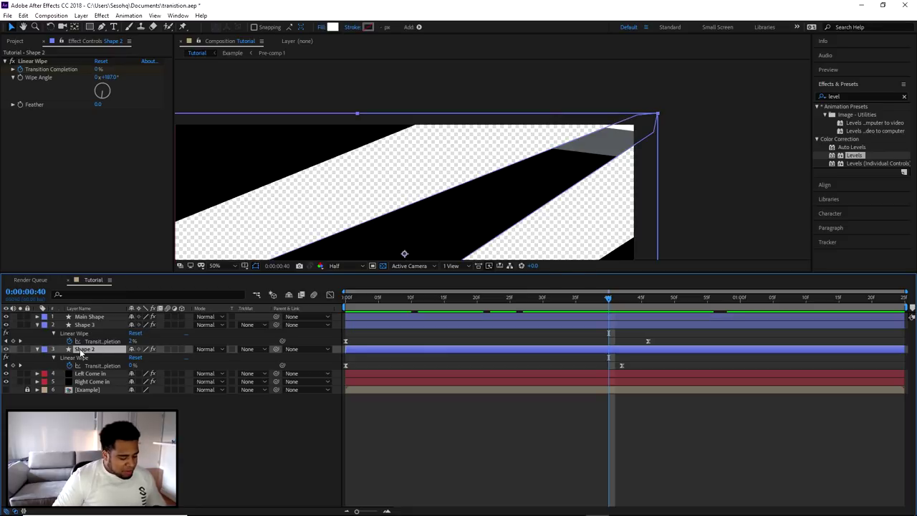
{"action": "left_click", "coordinate": [95, 352]}
{"action": "key", "text": "p"}
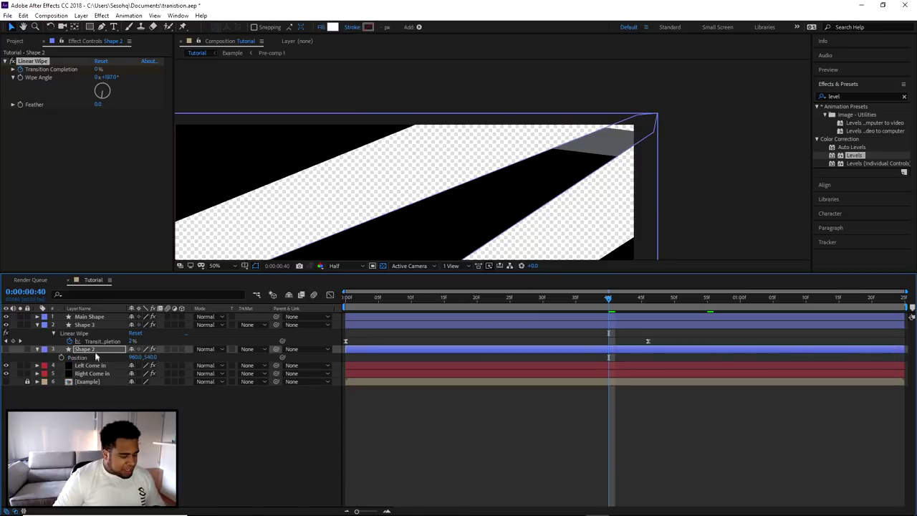
{"action": "left_click", "coordinate": [95, 352]}
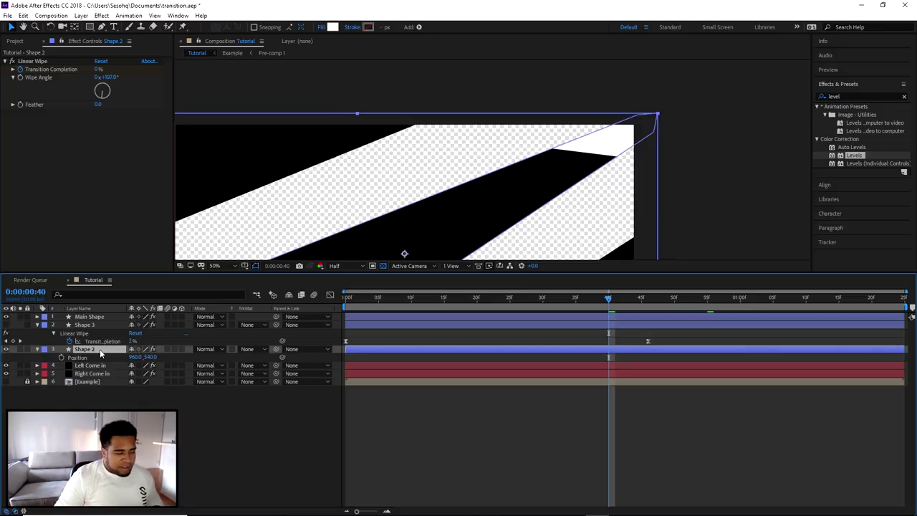
Step: Expand Shape 2's Transform properties and set an Opacity keyframe at frame 40
{"action": "left_click", "coordinate": [37, 349]}
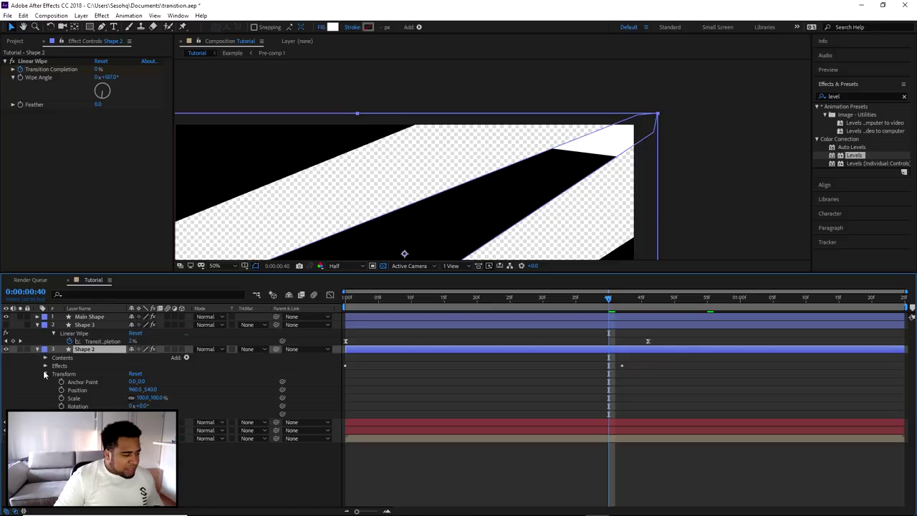
{"action": "left_click", "coordinate": [46, 374]}
{"action": "left_click", "coordinate": [46, 374]}
{"action": "left_click", "coordinate": [62, 374]}
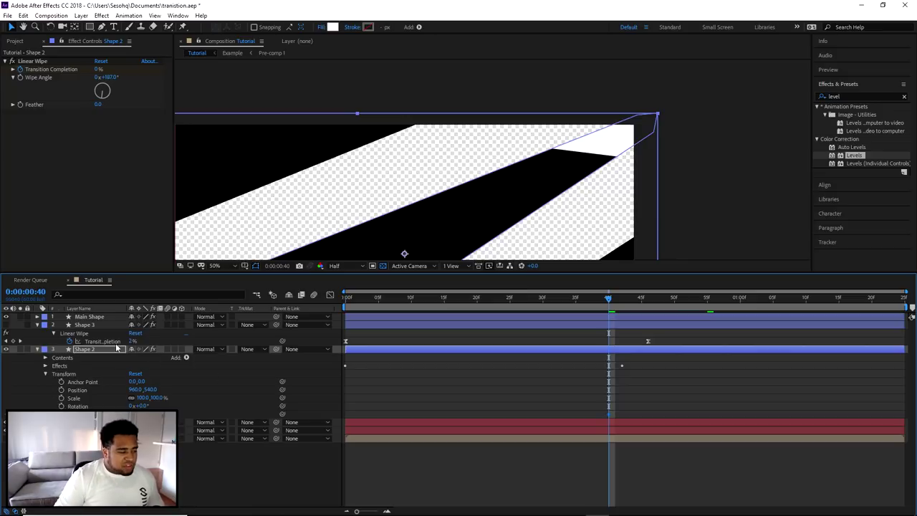
{"action": "left_click", "coordinate": [38, 349]}
{"action": "left_click", "coordinate": [38, 349]}
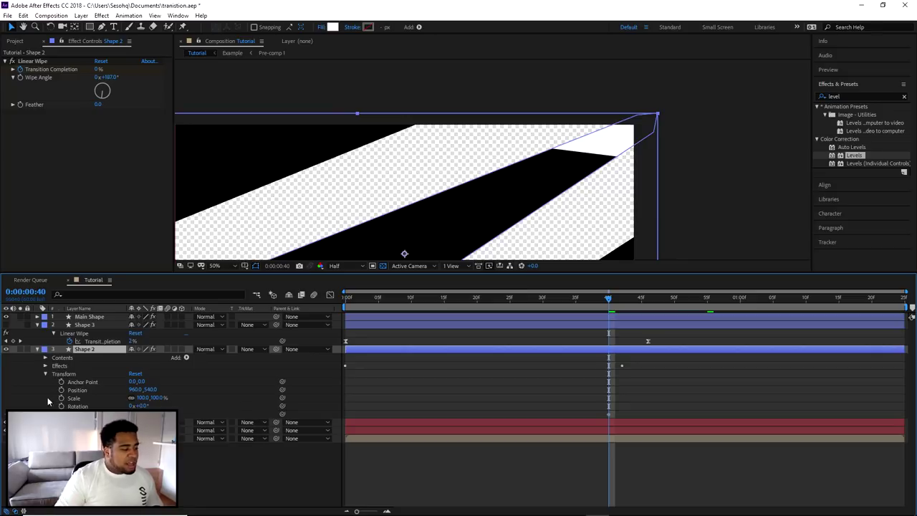
Step: Add Opacity keyframes to Shape 2 at frames 41 and 46
{"action": "left_click_drag", "start_coordinate": [605, 299], "coordinate": [622, 299]}
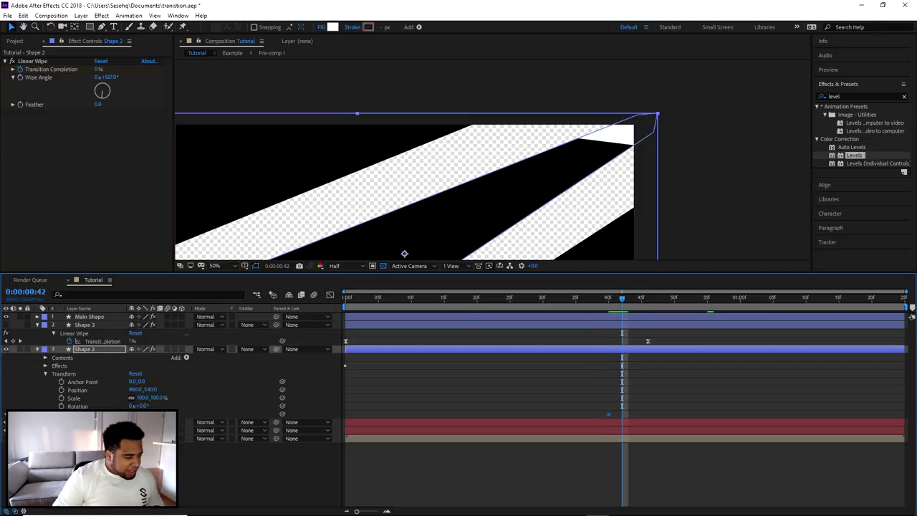
{"action": "left_click_drag", "start_coordinate": [622, 300], "coordinate": [614, 302]}
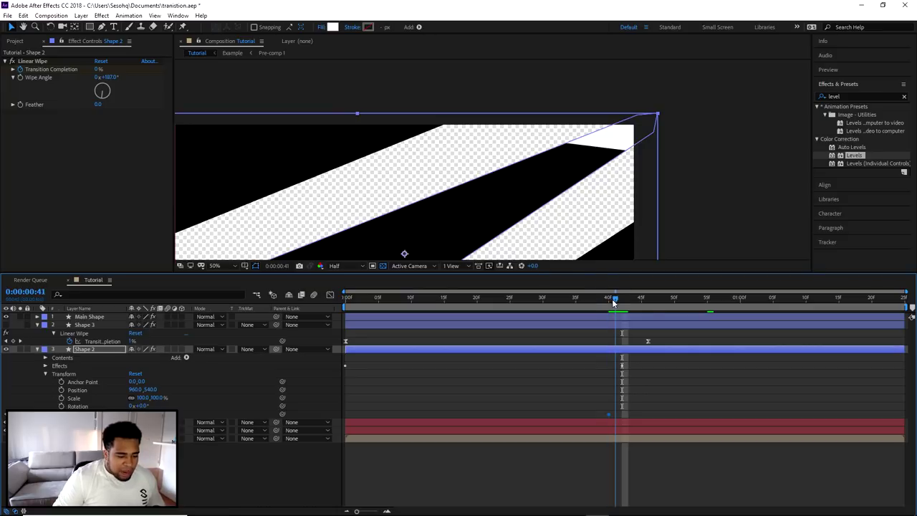
{"action": "left_click", "coordinate": [488, 415]}
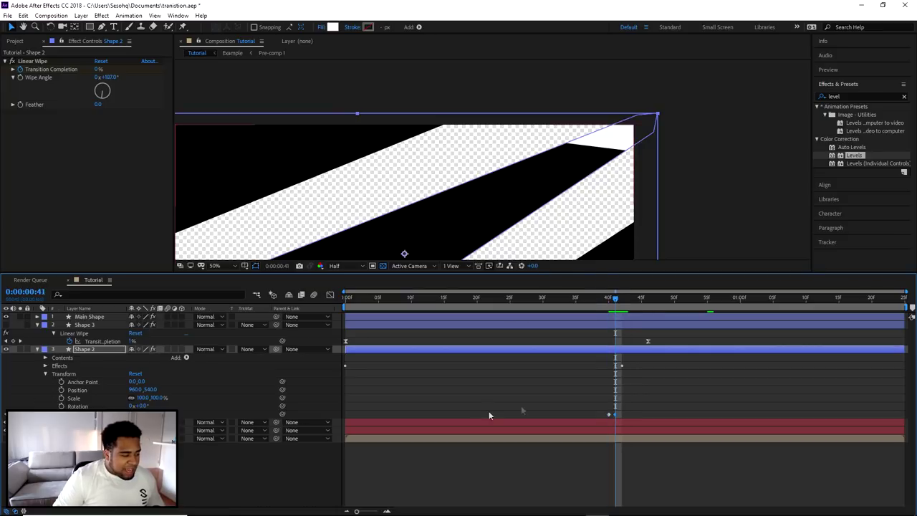
{"action": "left_click_drag", "start_coordinate": [615, 300], "coordinate": [645, 303]}
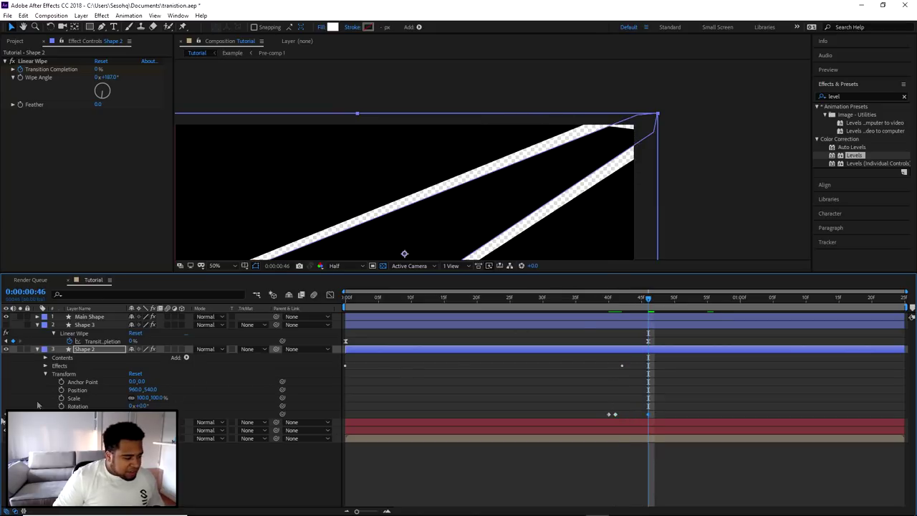
Step: Collapse the properties of Shape 2 and Shape 3 and fit the whole composition frame in the viewer
{"action": "left_click_drag", "start_coordinate": [648, 301], "coordinate": [352, 301]}
{"action": "left_click", "coordinate": [37, 350]}
{"action": "left_click", "coordinate": [38, 325]}
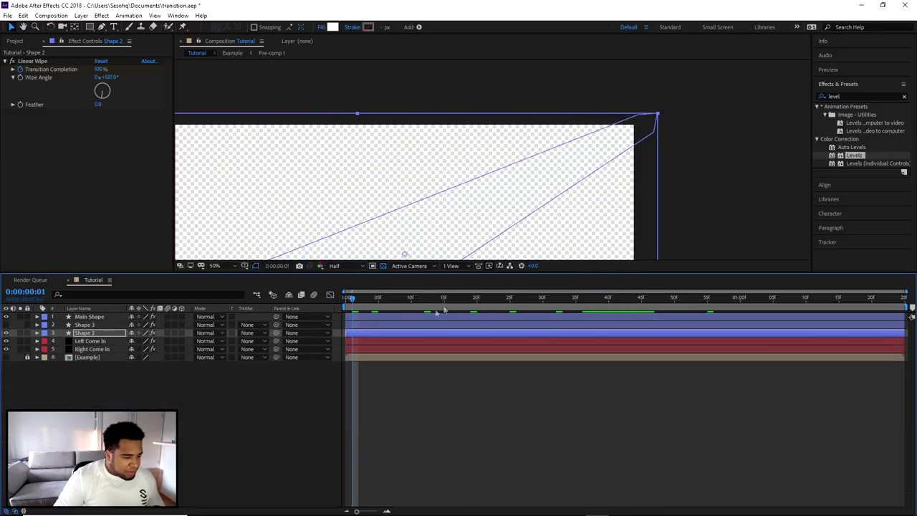
{"action": "right_click", "coordinate": [464, 215]}
{"action": "left_click", "coordinate": [215, 266]}
{"action": "left_click", "coordinate": [234, 286]}
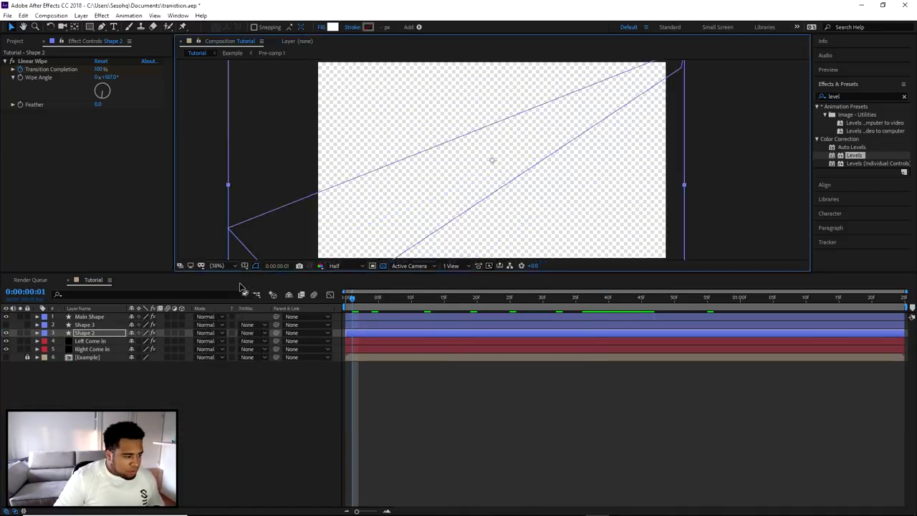
Step: Preview the transition with Shape 3 hidden, show Shape 3 again, and scrub from the start to frame 49
{"action": "left_click_drag", "start_coordinate": [352, 300], "coordinate": [466, 302]}
{"action": "key", "text": "space"}
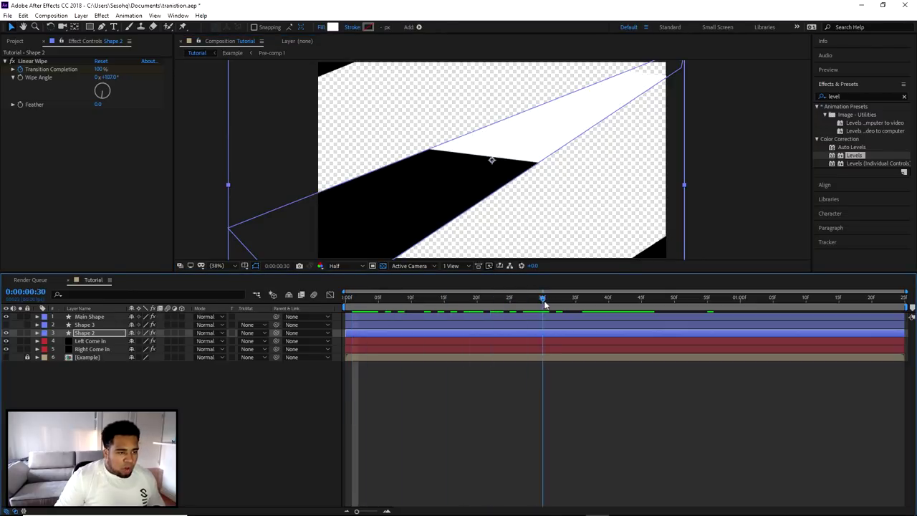
{"action": "key", "text": "space"}
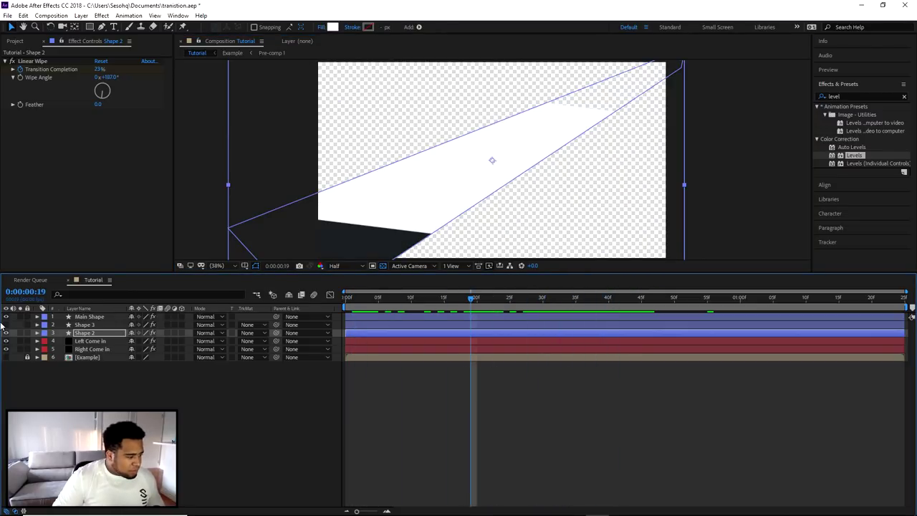
{"action": "key", "text": "Home"}
{"action": "left_click_drag", "start_coordinate": [347, 298], "coordinate": [602, 299]}
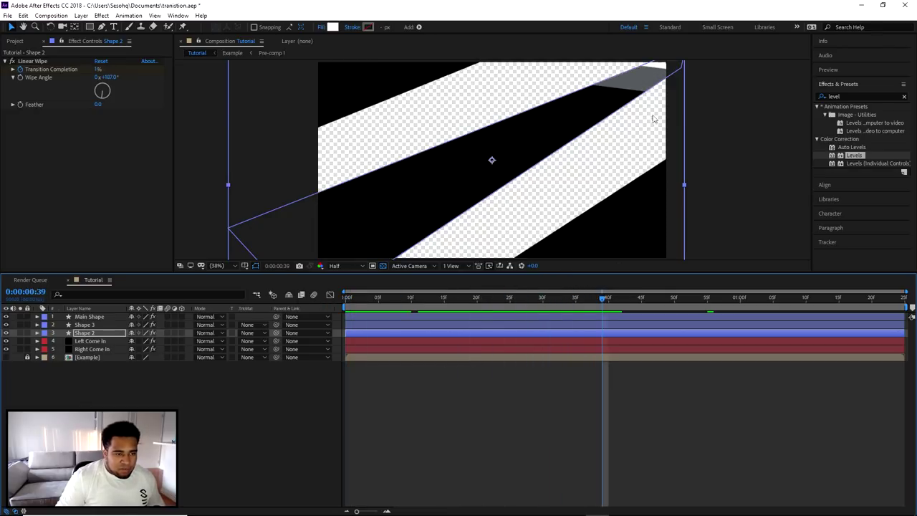
{"action": "left_click", "coordinate": [609, 299]}
{"action": "left_click_drag", "start_coordinate": [614, 299], "coordinate": [669, 299]}
{"action": "left_click", "coordinate": [731, 238]}
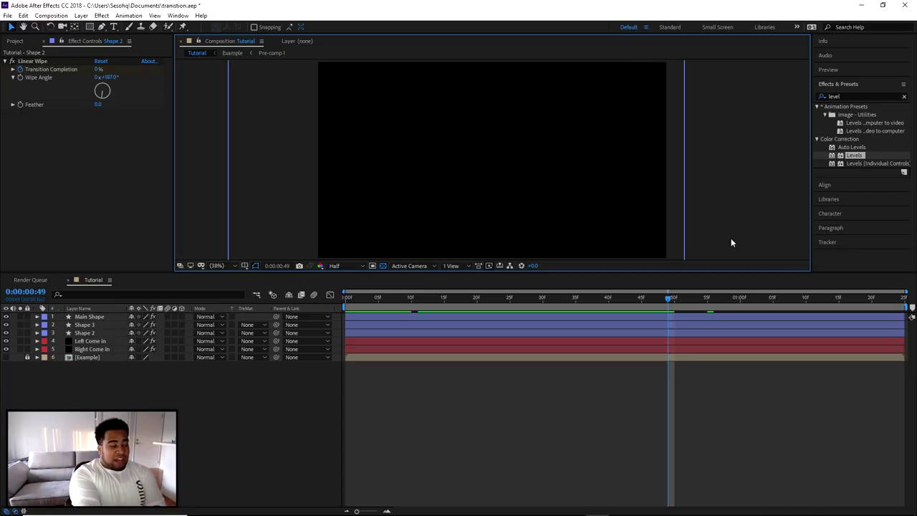
Step: Expand Shape 3's Transform properties and set an Opacity keyframe at frame 43
{"action": "left_click_drag", "start_coordinate": [629, 300], "coordinate": [594, 299]}
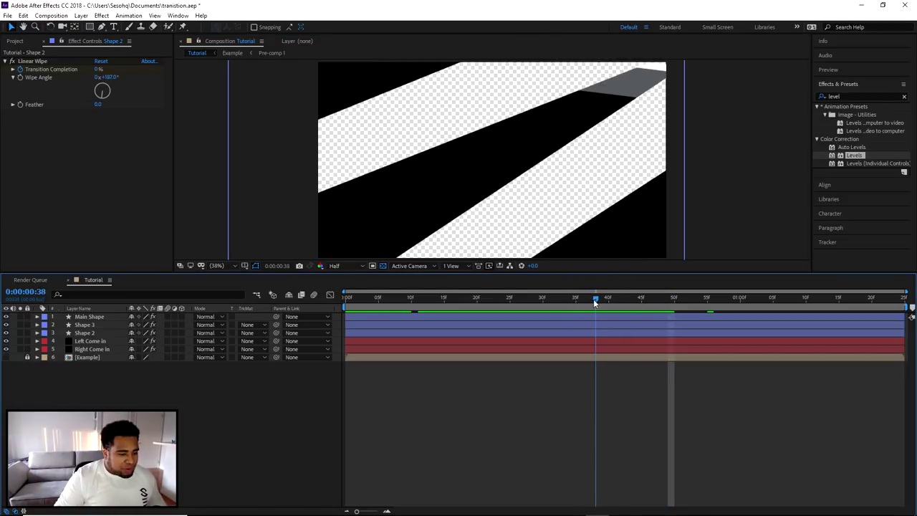
{"action": "left_click", "coordinate": [93, 324]}
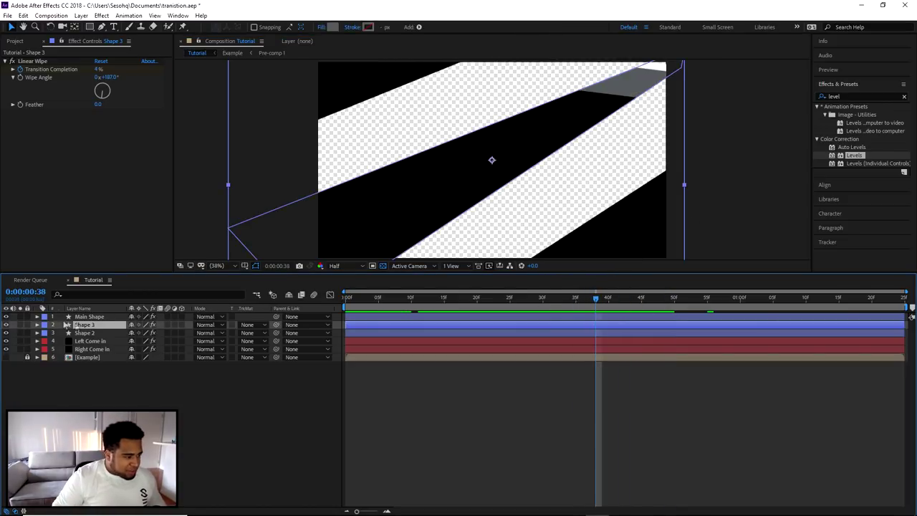
{"action": "key", "text": "u"}
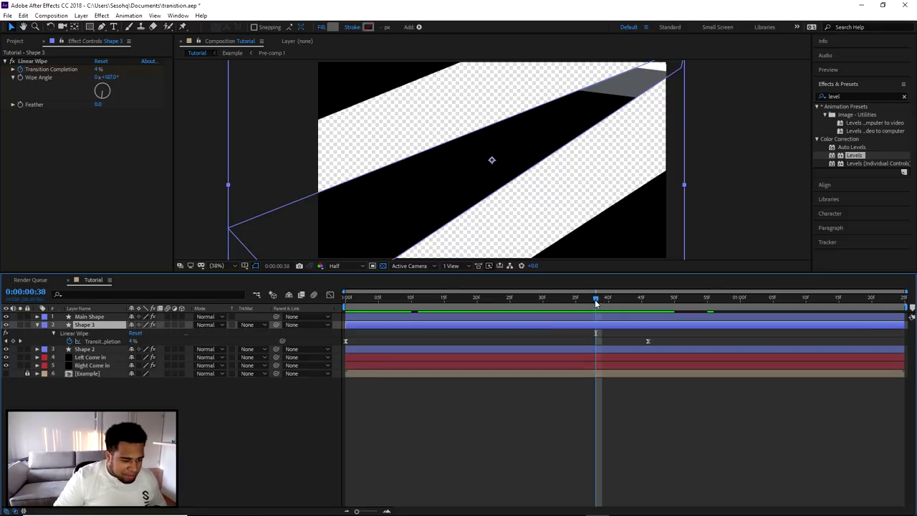
{"action": "left_click_drag", "start_coordinate": [597, 300], "coordinate": [629, 301]}
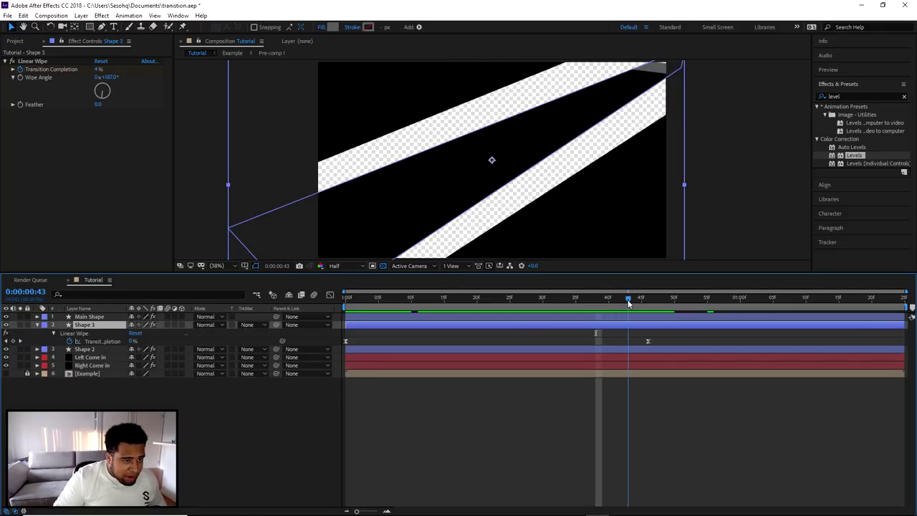
{"action": "left_click", "coordinate": [38, 325]}
{"action": "left_click", "coordinate": [37, 325]}
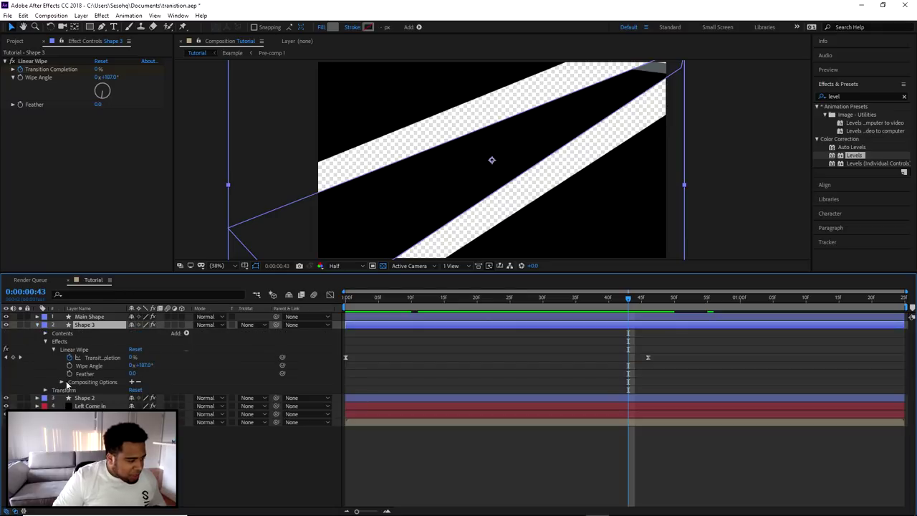
{"action": "left_click", "coordinate": [45, 390]}
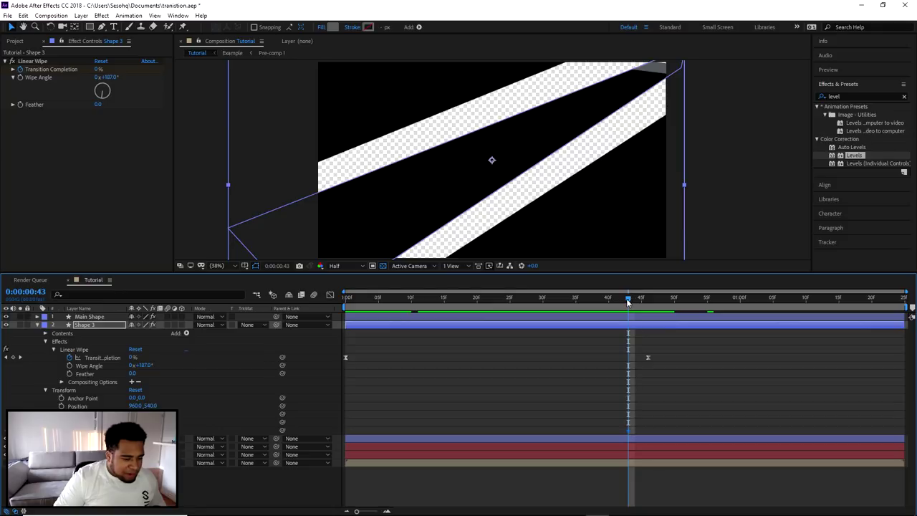
Step: Add Opacity keyframes to Shape 3 at frames 44 and 46, and collapse the layer's properties
{"action": "key", "text": "Page_Down"}
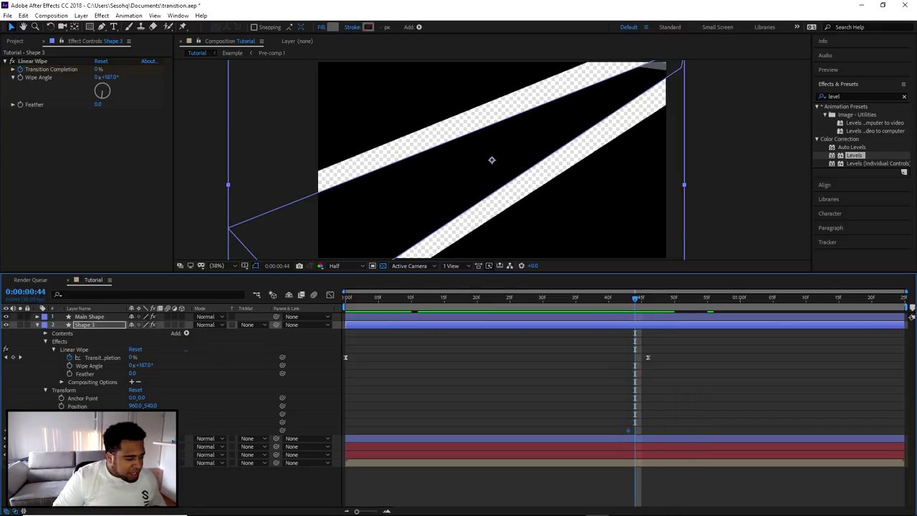
{"action": "key", "text": "Page_Down"}
{"action": "key", "text": "Page_Down"}
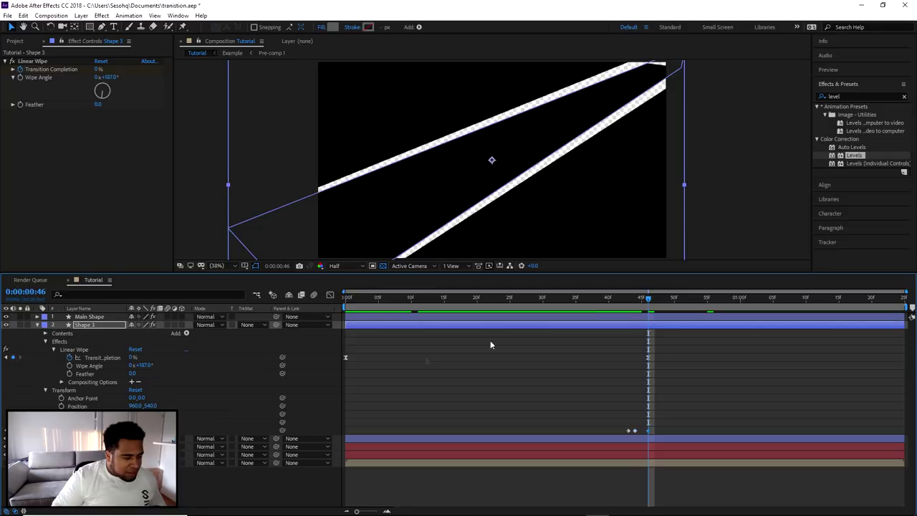
{"action": "key", "text": "u"}
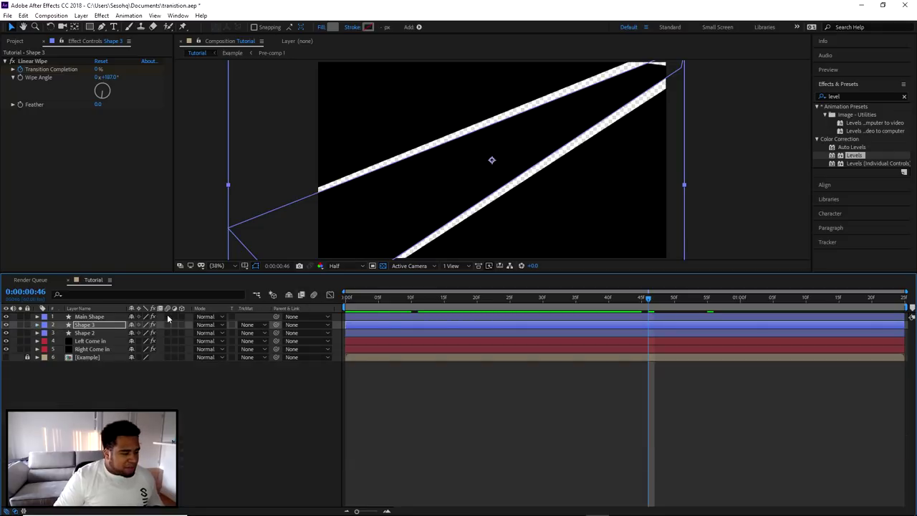
Step: Examine the black coverage at frame 48 with no layer selected, and return to the start of the composition
{"action": "left_click", "coordinate": [723, 255]}
{"action": "key", "text": "Page_Down"}
{"action": "key", "text": "Page_Down"}
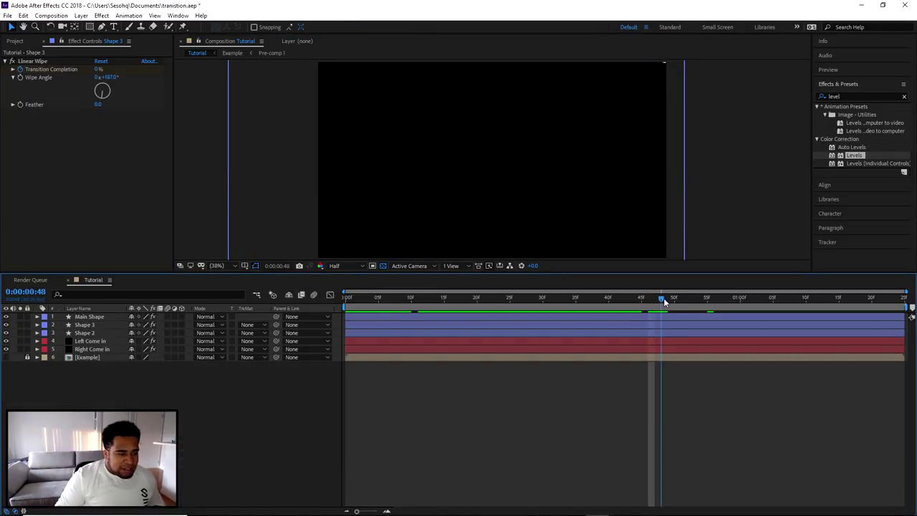
{"action": "left_click", "coordinate": [732, 143]}
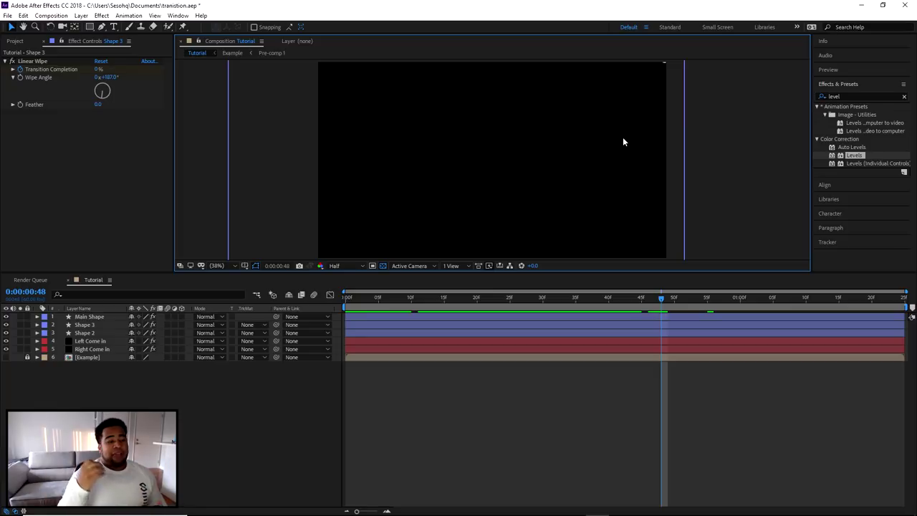
{"action": "left_click_drag", "start_coordinate": [660, 297], "coordinate": [326, 302]}
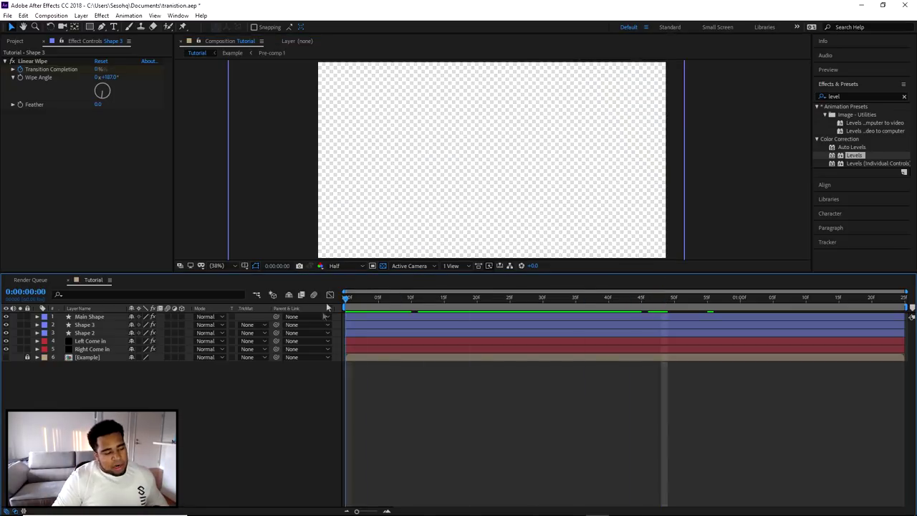
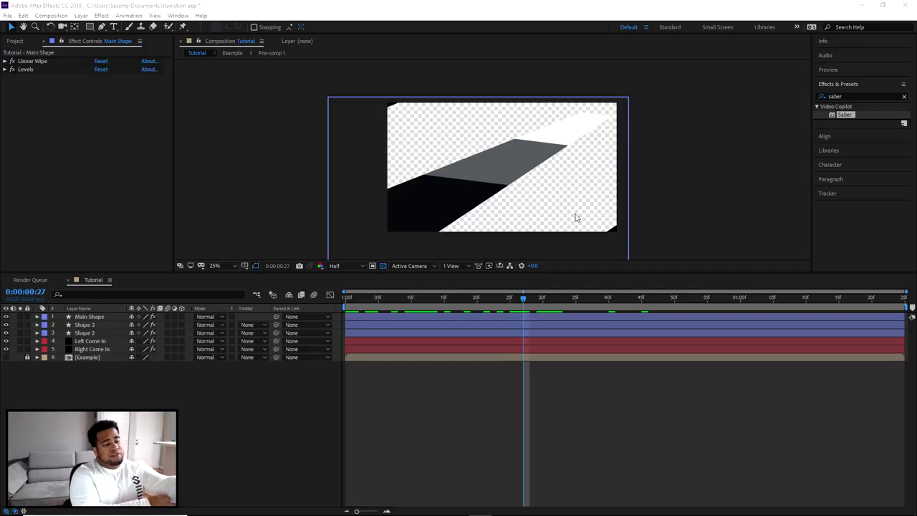
Step: Create a new 1920 x 1080 px solid layer in the Tutorial composition, coloured black (000000)
{"action": "right_click", "coordinate": [184, 385]}
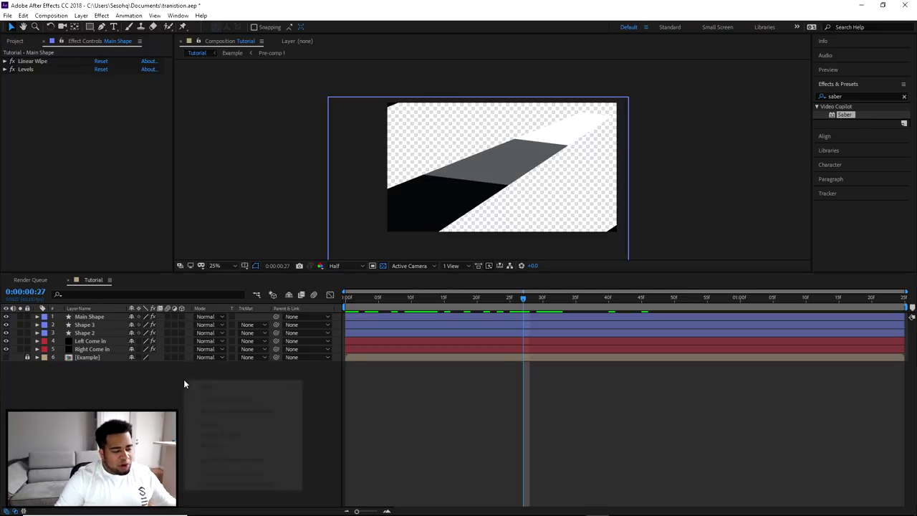
{"action": "mouse_move", "coordinate": [206, 386]}
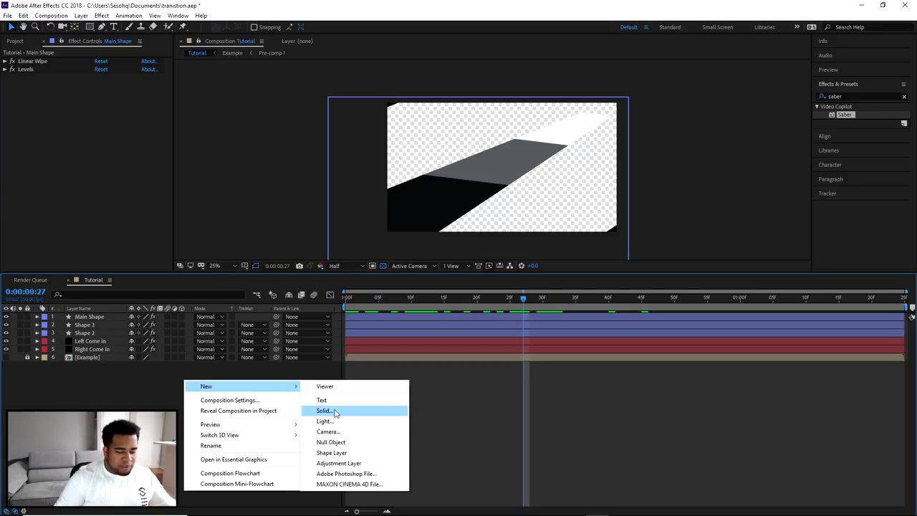
{"action": "left_click", "coordinate": [324, 412]}
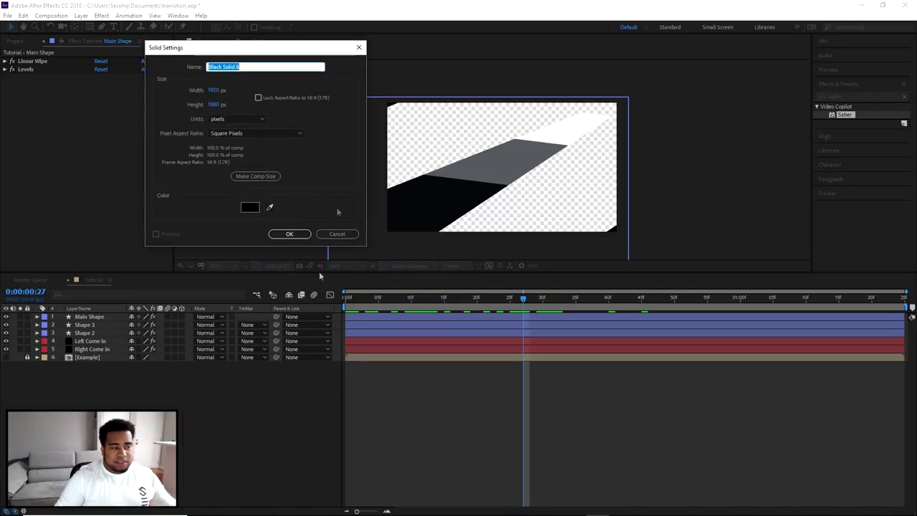
{"action": "left_click", "coordinate": [567, 215]}
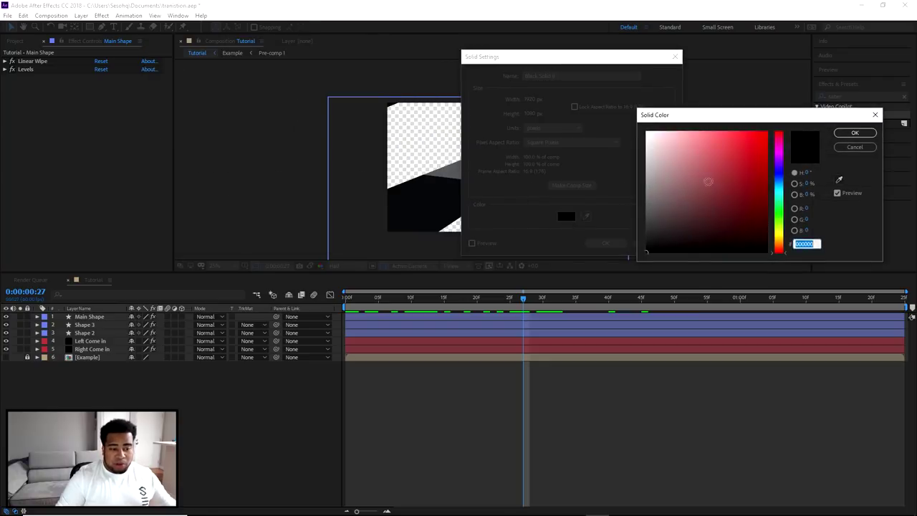
{"action": "left_click_drag", "start_coordinate": [685, 205], "coordinate": [792, 270]}
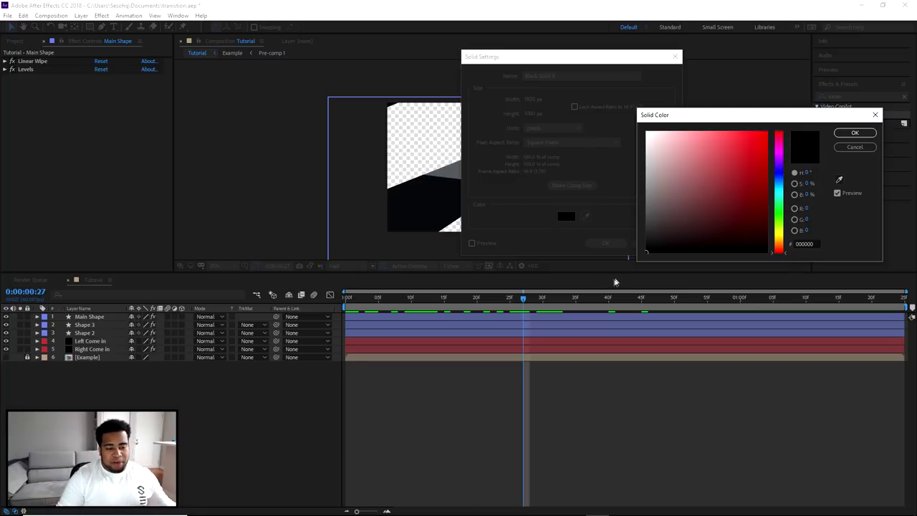
{"action": "left_click", "coordinate": [855, 133]}
{"action": "left_click", "coordinate": [607, 244]}
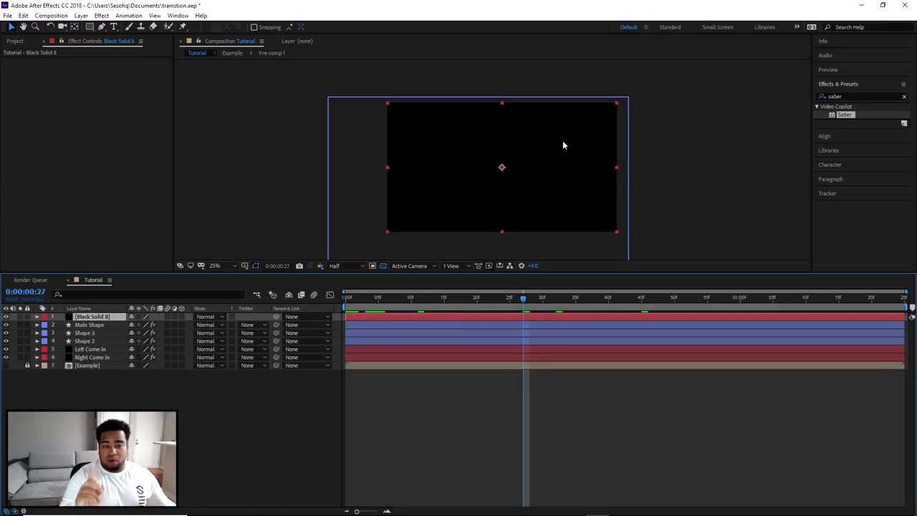
Step: Apply the Video Copilot Saber effect to the new black solid
{"action": "left_click", "coordinate": [858, 97]}
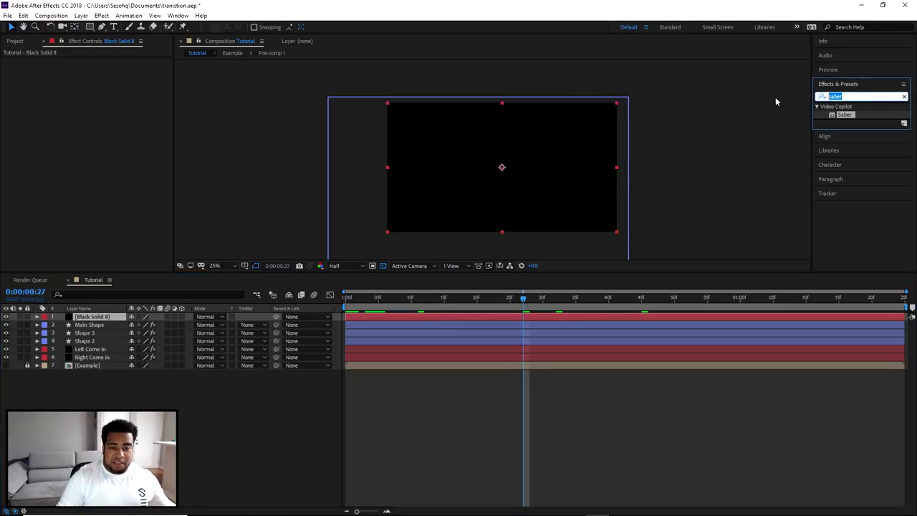
{"action": "left_click", "coordinate": [845, 115]}
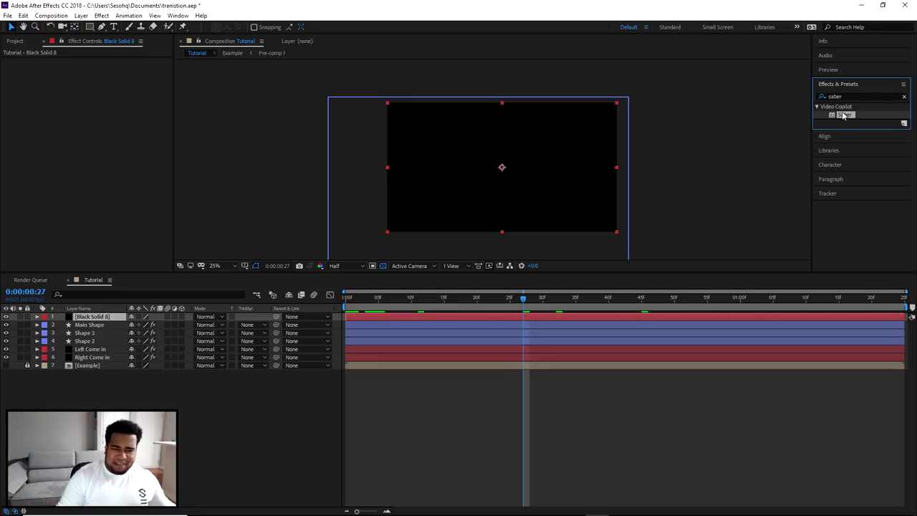
{"action": "left_click_drag", "start_coordinate": [845, 115], "coordinate": [109, 315]}
{"action": "left_click", "coordinate": [101, 15]}
{"action": "key", "text": "Escape"}
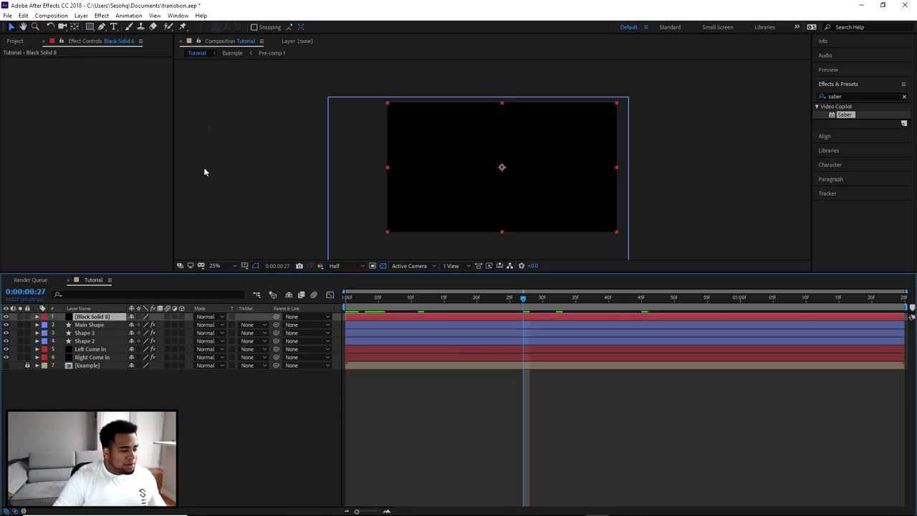
{"action": "left_click", "coordinate": [101, 15]}
{"action": "mouse_move", "coordinate": [135, 292]}
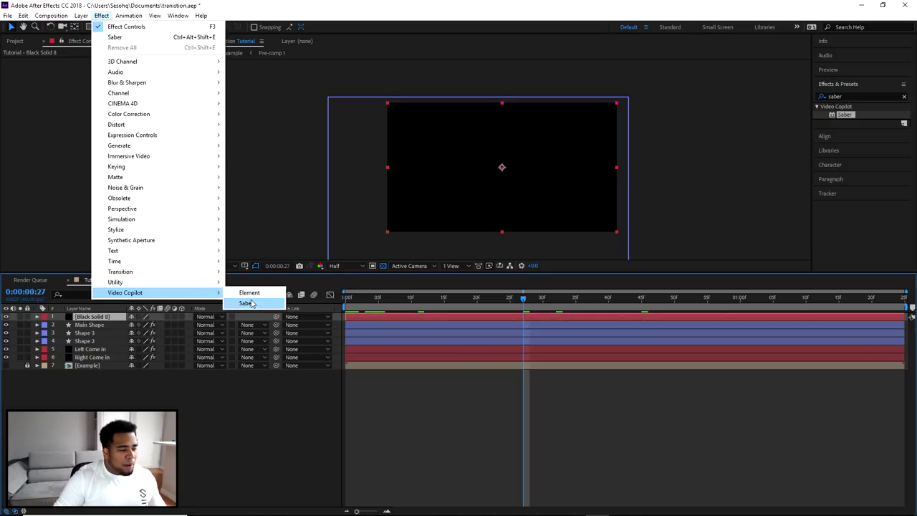
{"action": "left_click", "coordinate": [247, 304]}
Step: Rename the black solid layer as Saber 1
{"action": "right_click", "coordinate": [100, 320]}
{"action": "left_click", "coordinate": [126, 310]}
{"action": "type", "text": "Saber 1"}
{"action": "key", "text": "Return"}
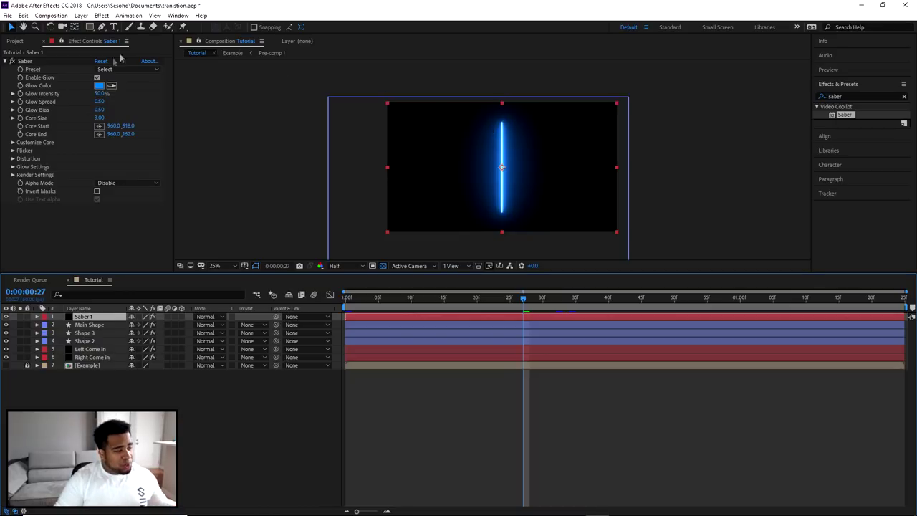
Step: Set the Saber effect's Composite Settings to Transparent in its Render Settings, and collapse that group
{"action": "left_click", "coordinate": [13, 175]}
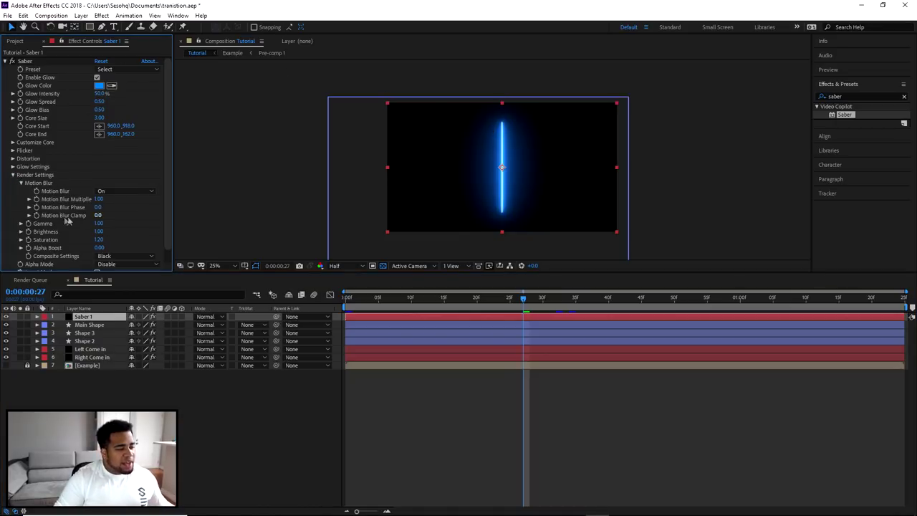
{"action": "scroll", "coordinate": [68, 229], "scroll_direction": "down", "scroll_amount": 1}
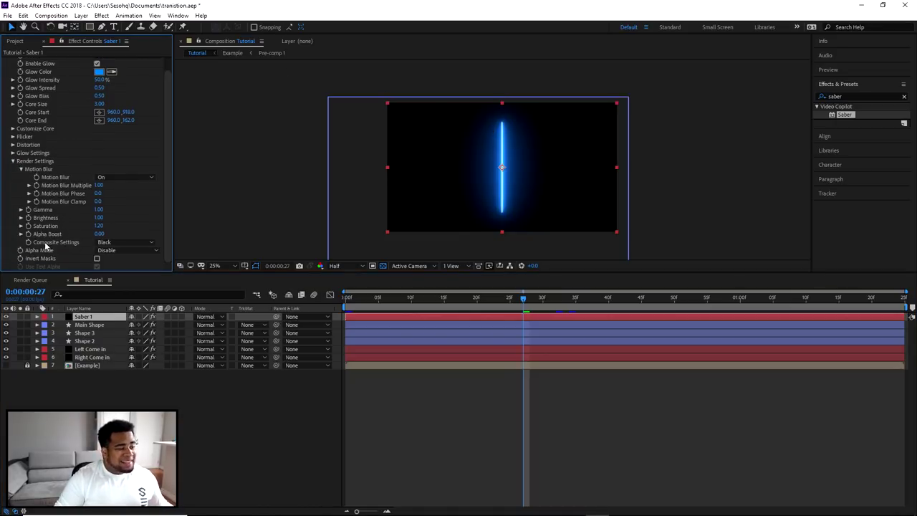
{"action": "left_click", "coordinate": [114, 243]}
{"action": "left_click", "coordinate": [125, 252]}
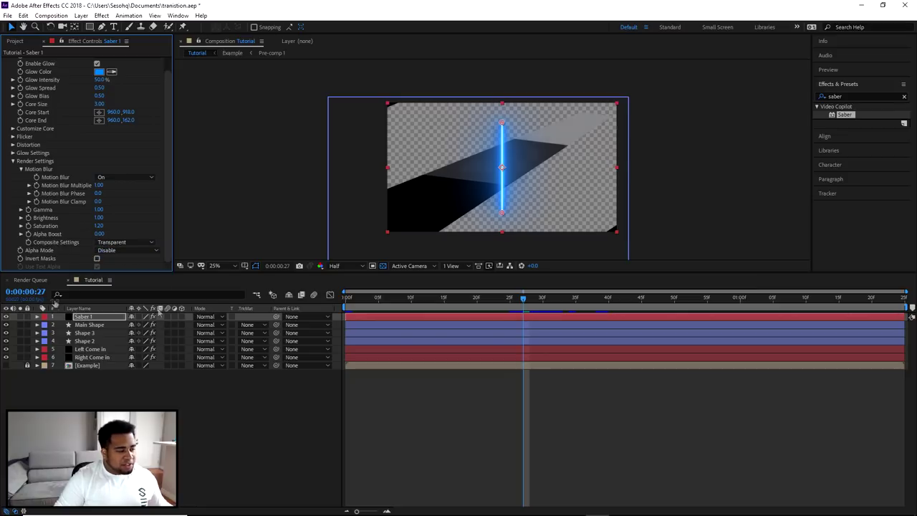
{"action": "left_click", "coordinate": [13, 161]}
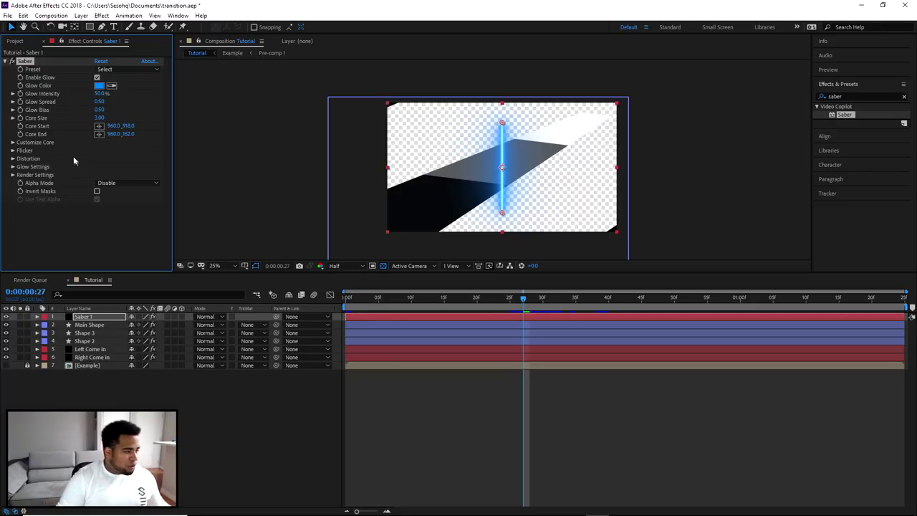
Step: Add Start Offset and End Offset keyframes for the Saber core at frame 0, and reveal the layer's keyframed properties
{"action": "left_click", "coordinate": [13, 142]}
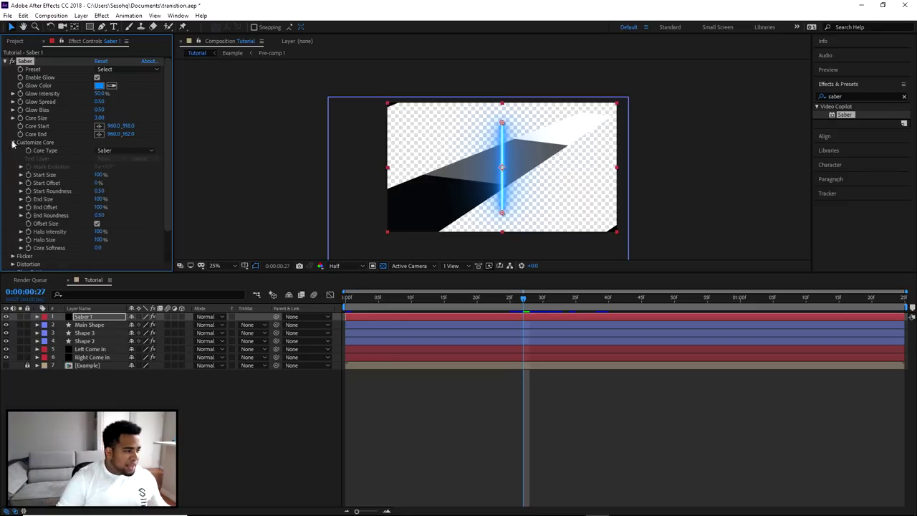
{"action": "left_click", "coordinate": [349, 296]}
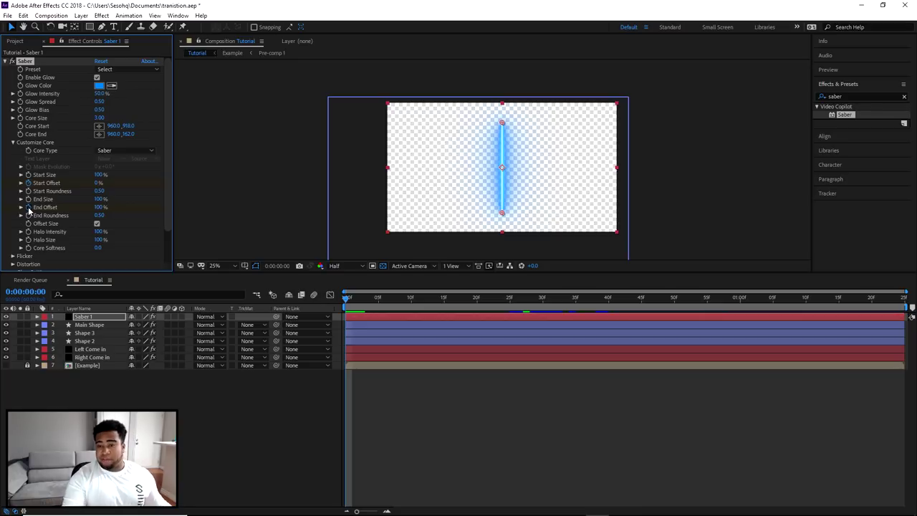
{"action": "left_click", "coordinate": [91, 320]}
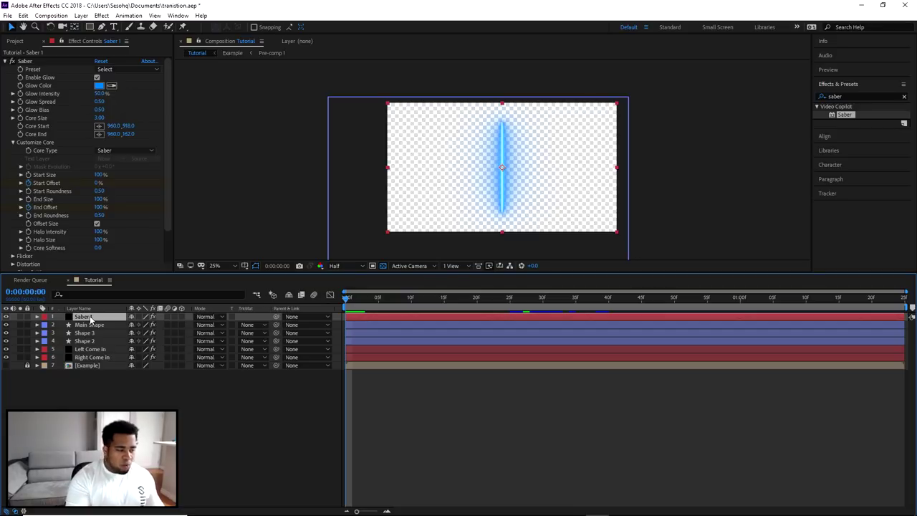
{"action": "key", "text": "u"}
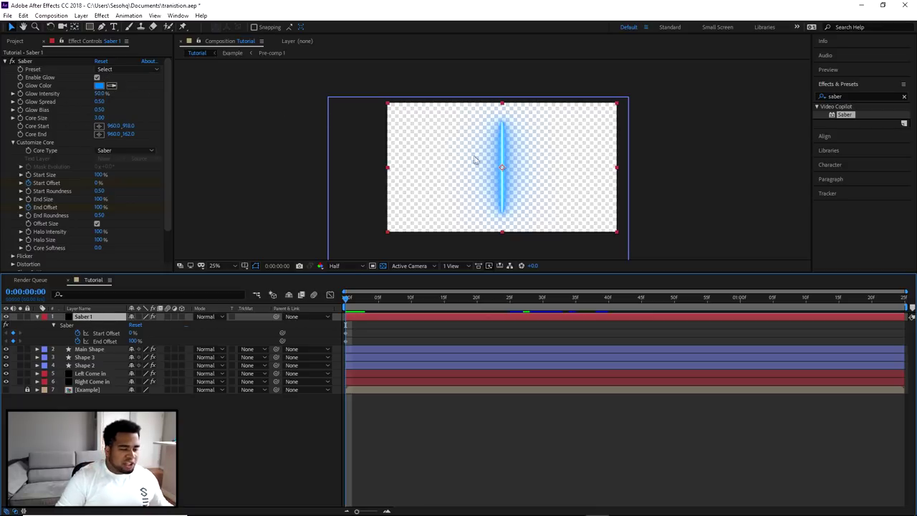
Step: Apply the Narrow Bright preset to the Saber effect and inspect the beam up close
{"action": "scroll", "coordinate": [477, 161], "scroll_direction": "up", "scroll_amount": 2}
{"action": "left_click", "coordinate": [125, 69]}
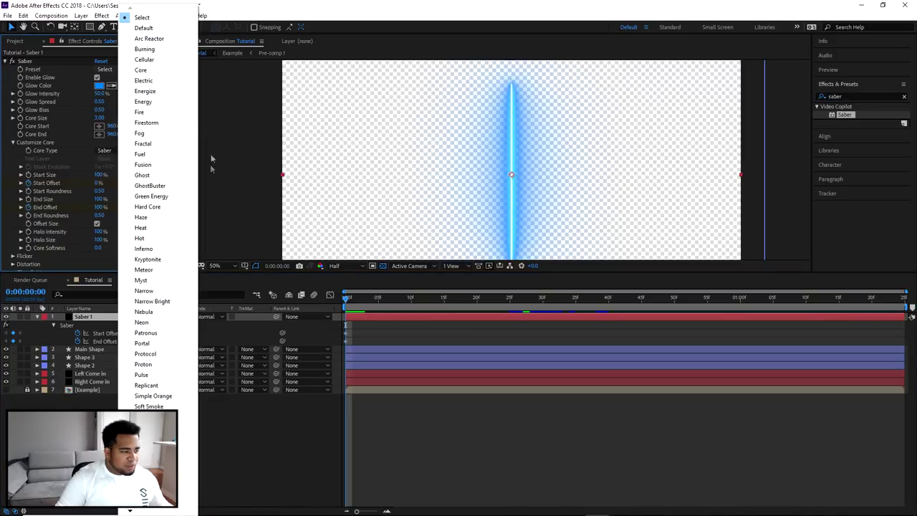
{"action": "left_click", "coordinate": [140, 305]}
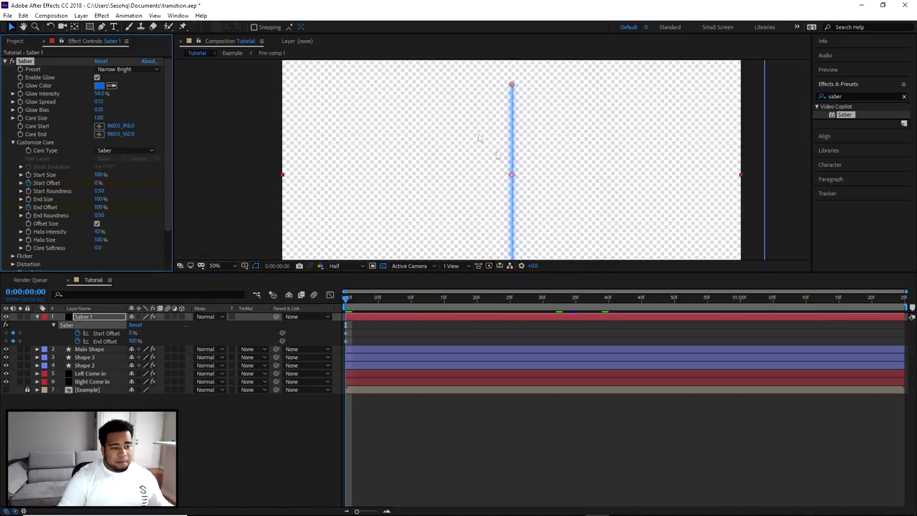
{"action": "scroll", "coordinate": [477, 139], "scroll_direction": "up", "scroll_amount": 2}
Step: At frame 39, try the Electric, Energize, Energy, Fusion and Kryptonite presets on the Saber, and return to Narrow Bright
{"action": "left_click", "coordinate": [602, 297]}
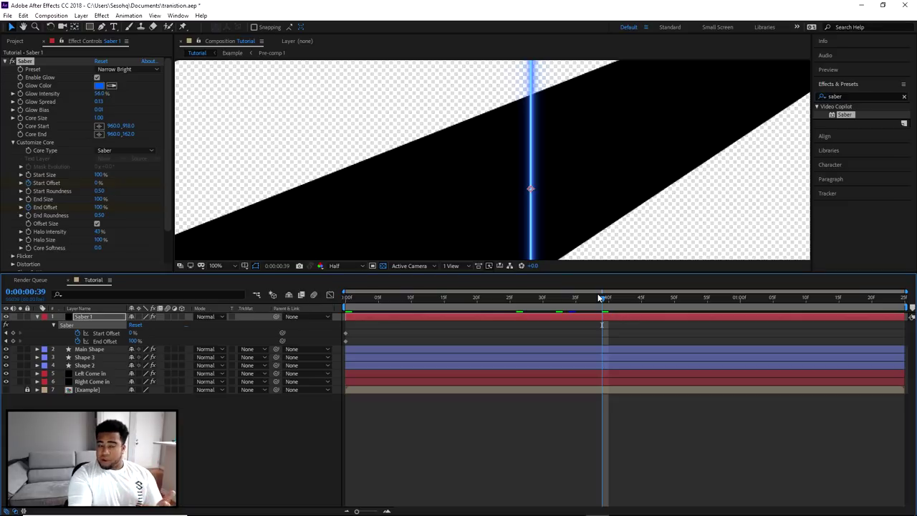
{"action": "left_click", "coordinate": [116, 70]}
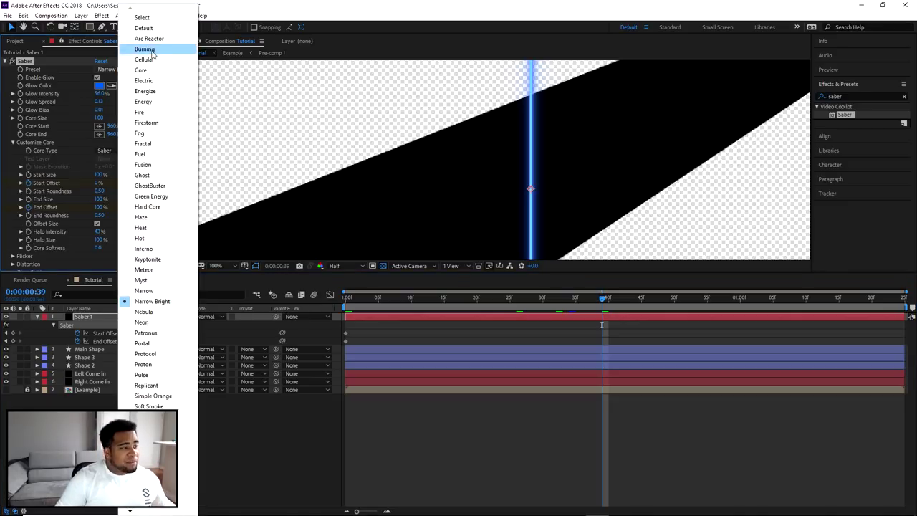
{"action": "left_click", "coordinate": [146, 81]}
{"action": "left_click", "coordinate": [108, 70]}
{"action": "left_click", "coordinate": [136, 80]}
{"action": "left_click", "coordinate": [110, 71]}
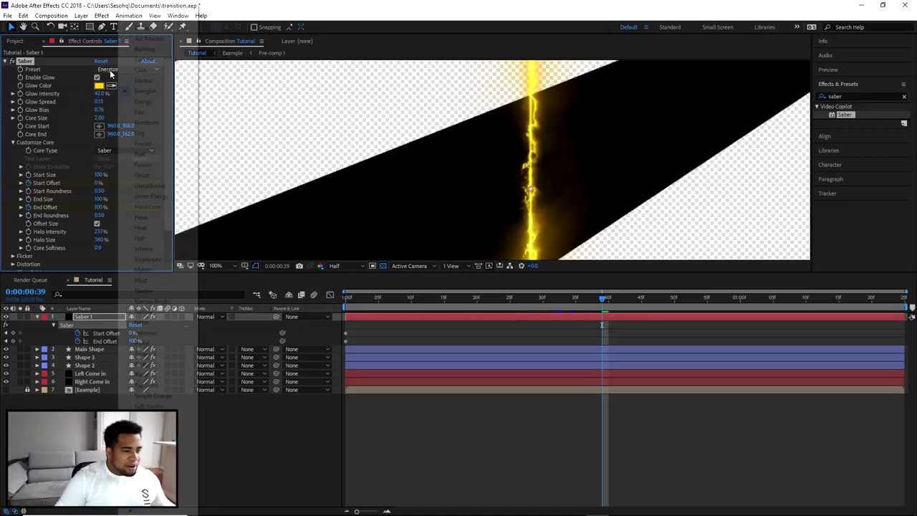
{"action": "left_click", "coordinate": [143, 101]}
{"action": "left_click", "coordinate": [119, 68]}
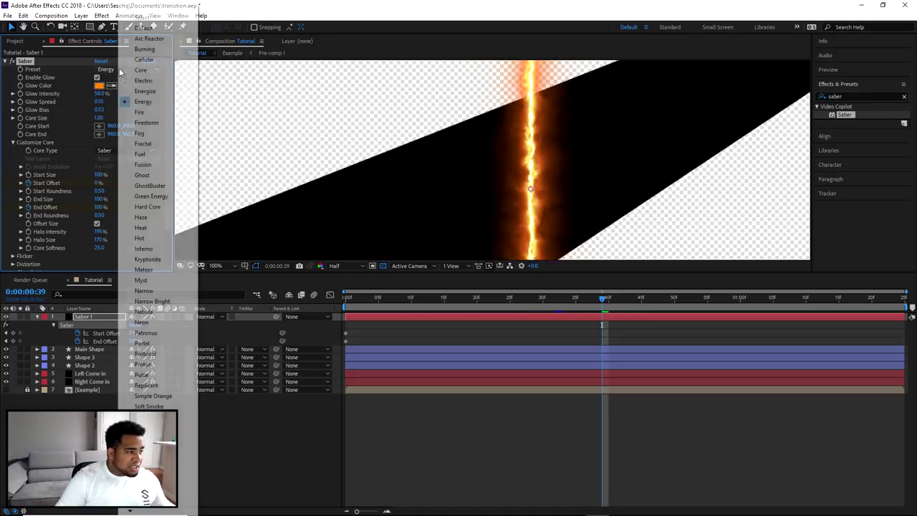
{"action": "left_click", "coordinate": [143, 164]}
{"action": "left_click", "coordinate": [110, 71]}
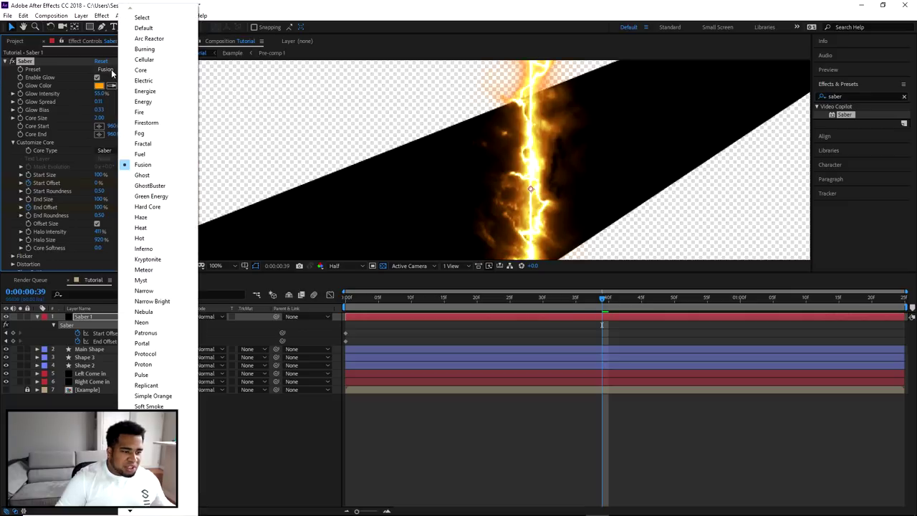
{"action": "left_click", "coordinate": [148, 258]}
{"action": "left_click", "coordinate": [122, 71]}
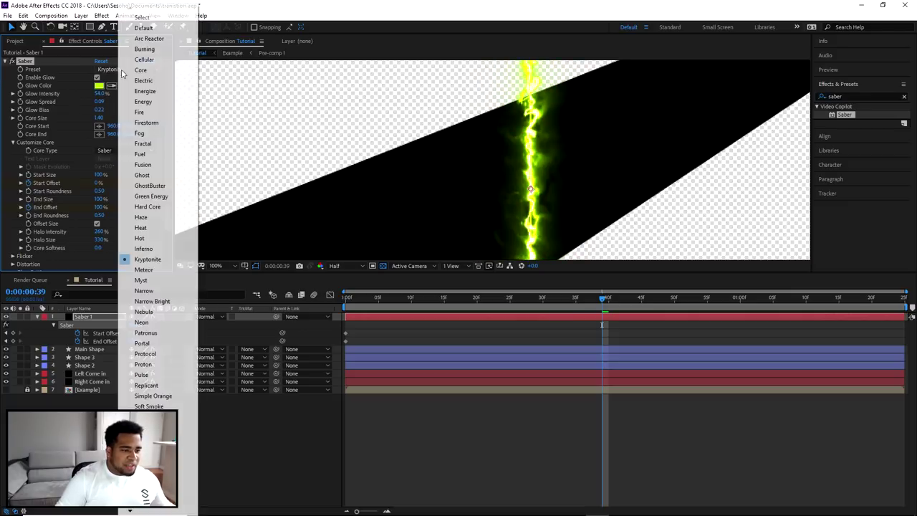
{"action": "left_click", "coordinate": [152, 301]}
Step: Try the Energize preset once more and switch the Saber effect to the Fire preset
{"action": "left_click", "coordinate": [119, 70]}
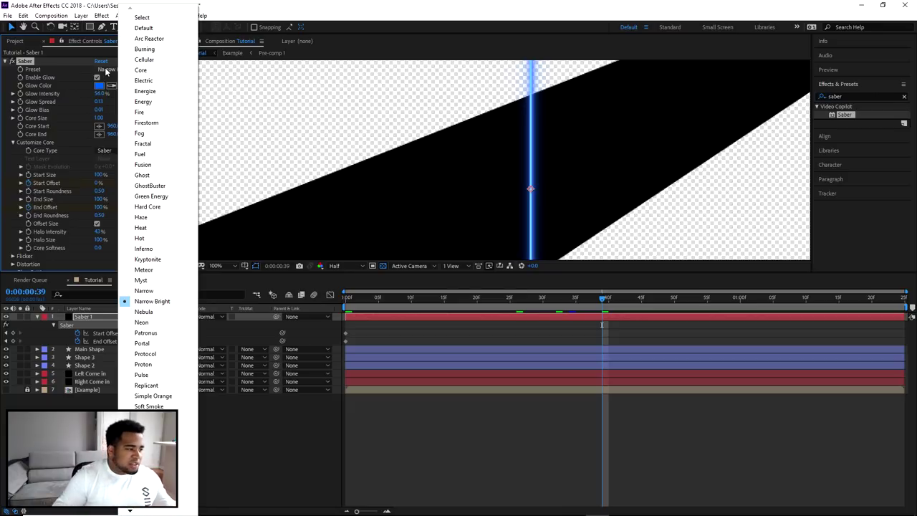
{"action": "left_click", "coordinate": [151, 91]}
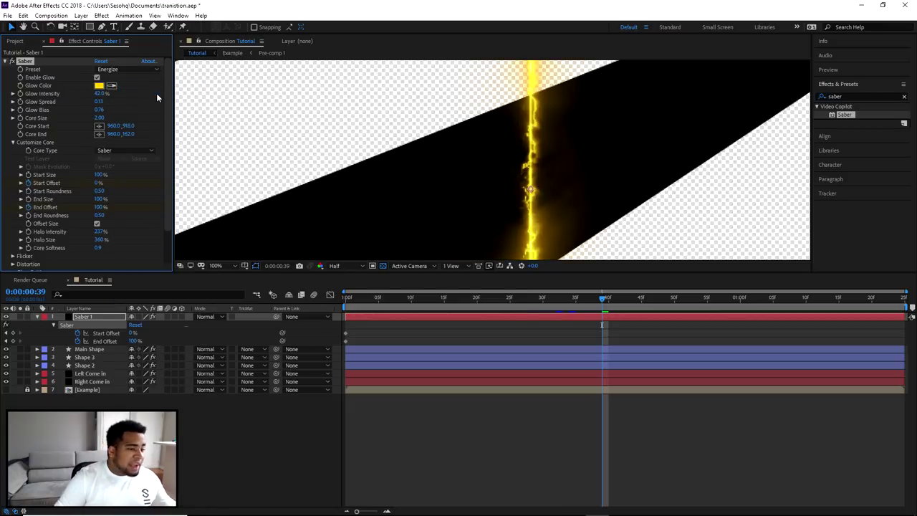
{"action": "left_click", "coordinate": [119, 68]}
{"action": "left_click", "coordinate": [142, 113]}
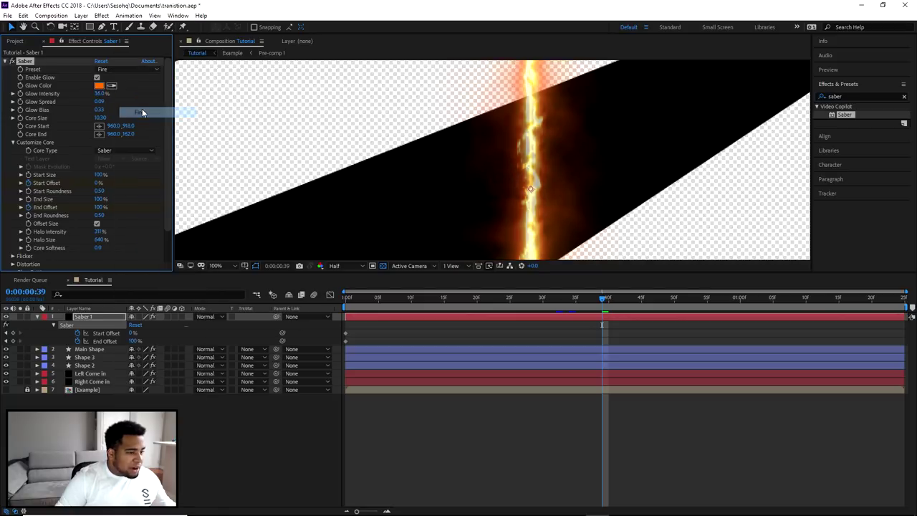
Step: Set the Fire saber's Core Size to 6.00, Glow Bias to 0.25 and Glow Spread to 0.04
{"action": "left_click", "coordinate": [102, 118]}
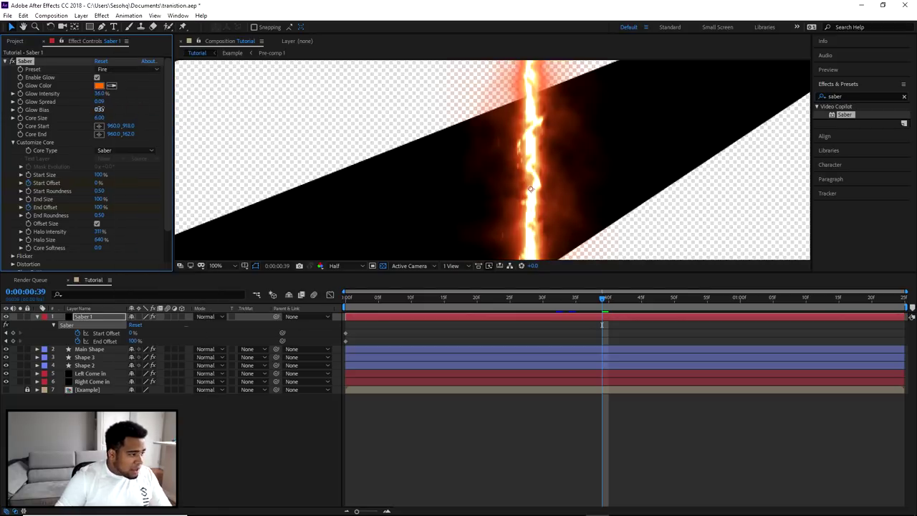
{"action": "left_click", "coordinate": [103, 110]}
{"action": "left_click", "coordinate": [103, 102]}
{"action": "type", "text": "10"}
{"action": "key", "text": "Return"}
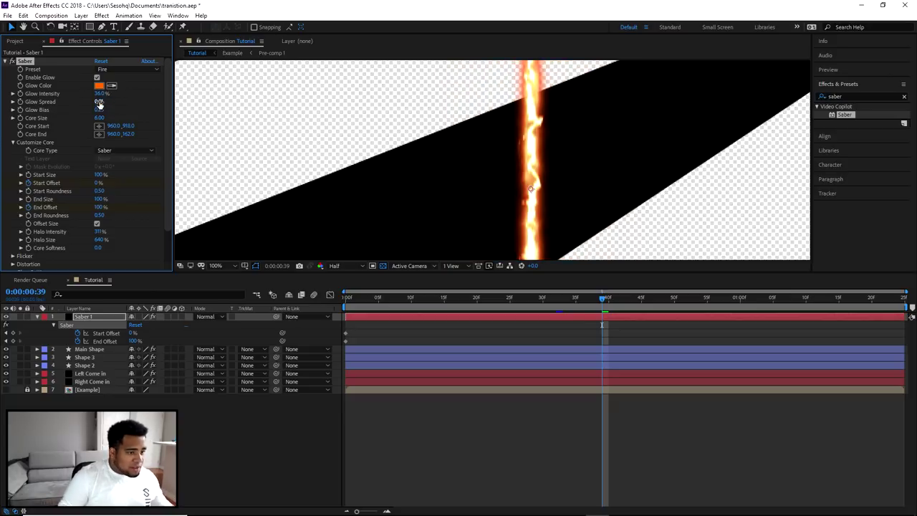
{"action": "left_click", "coordinate": [503, 298]}
{"action": "left_click_drag", "start_coordinate": [502, 298], "coordinate": [603, 296]}
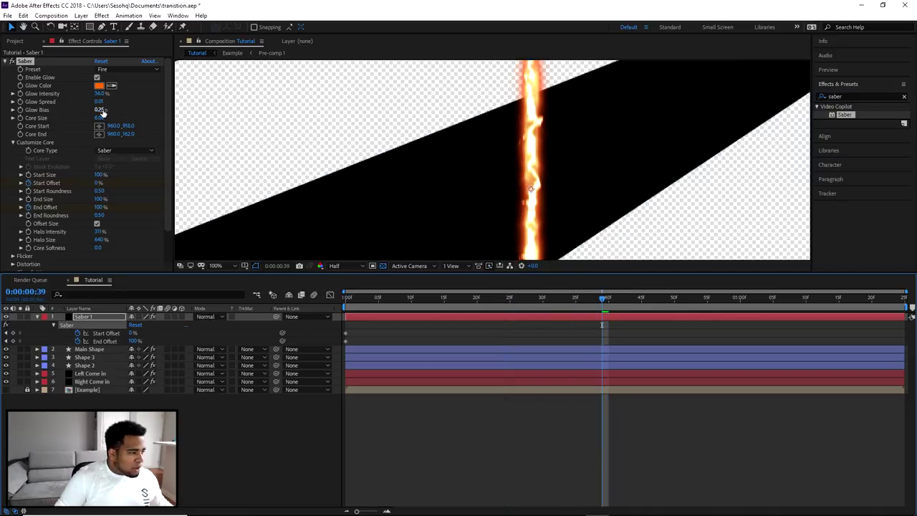
{"action": "left_click_drag", "start_coordinate": [98, 102], "coordinate": [96, 102]}
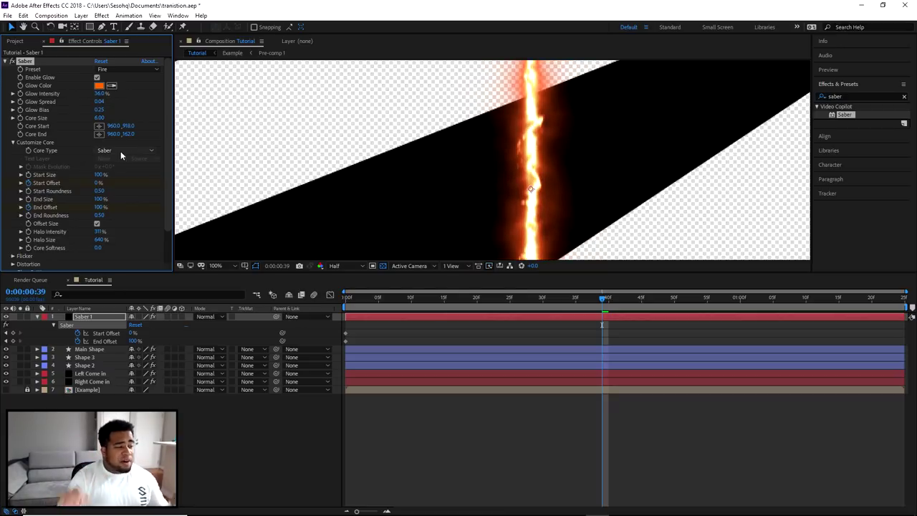
{"action": "scroll", "coordinate": [505, 152], "scroll_direction": "down", "scroll_amount": 4}
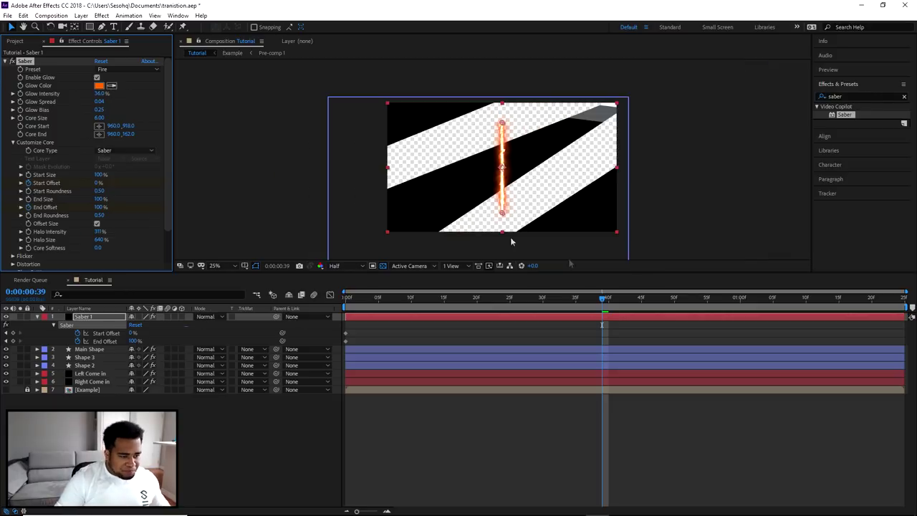
Step: Collapse the Saber 1 layer's properties and select its Saber effect to show the beam's end-point handles
{"action": "left_click", "coordinate": [215, 330]}
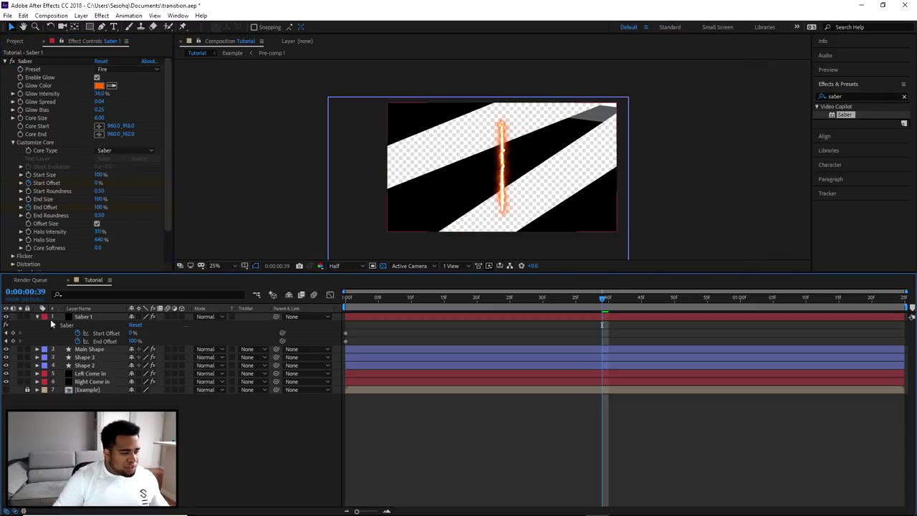
{"action": "left_click", "coordinate": [37, 317]}
{"action": "left_click", "coordinate": [83, 316]}
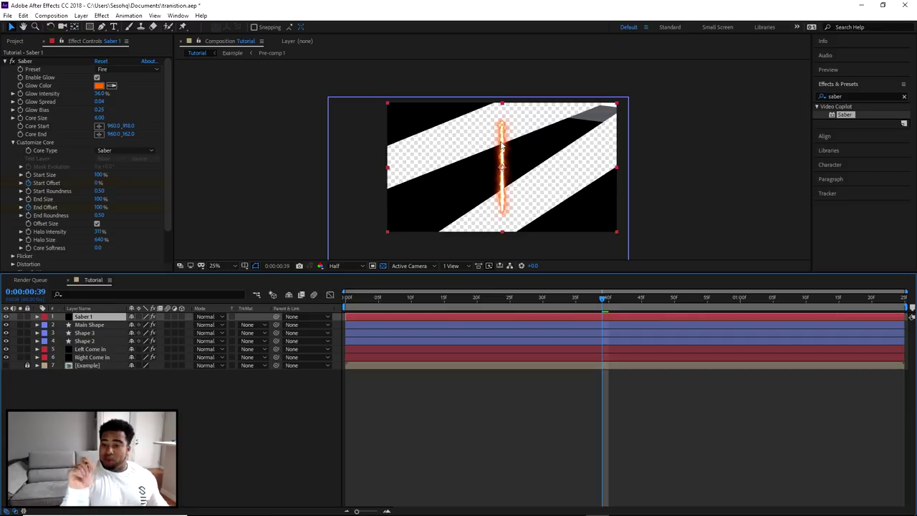
{"action": "mouse_move", "coordinate": [506, 144]}
{"action": "left_mouse_down"}
{"action": "mouse_move", "coordinate": [609, 146]}
{"action": "mouse_move", "coordinate": [496, 143]}
{"action": "mouse_move", "coordinate": [509, 141]}
{"action": "left_mouse_up"}
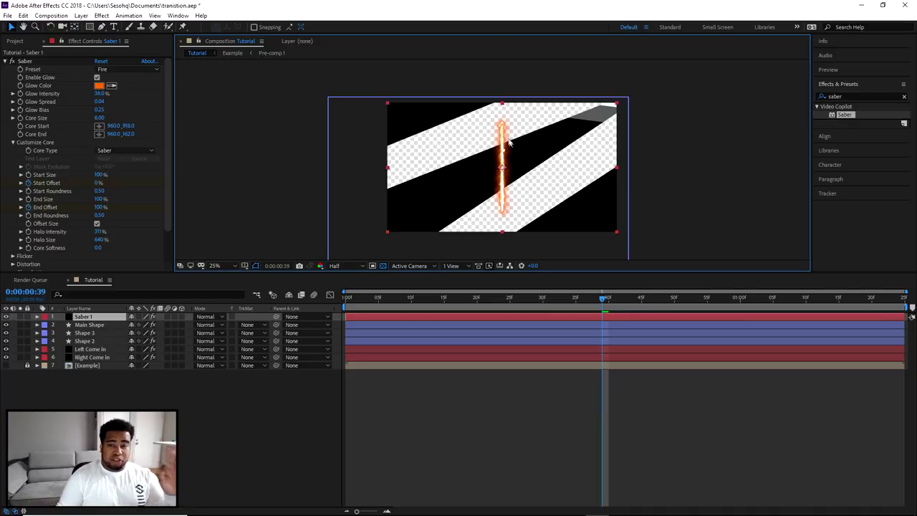
{"action": "left_click", "coordinate": [25, 61]}
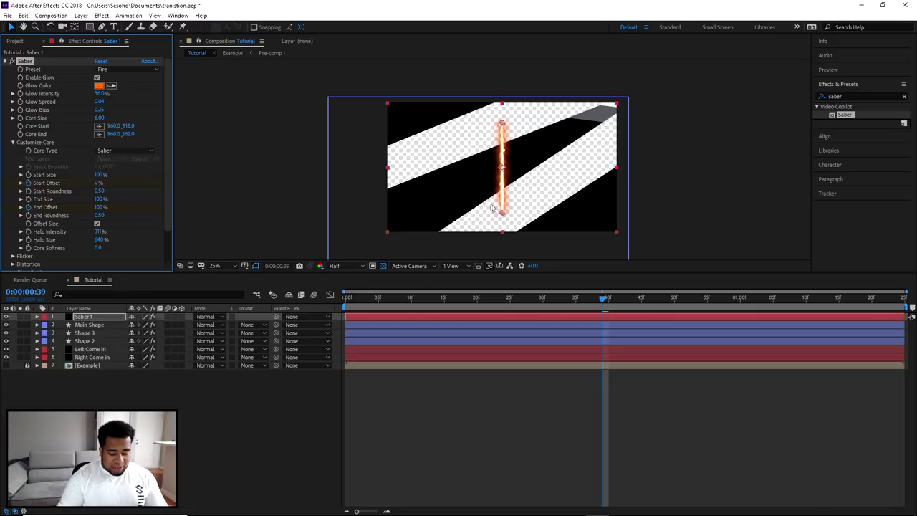
Step: Mark up a screen capture with lines along the two diagonal shape edges and from the beam's end points, and discard it
{"action": "key", "text": "Print"}
{"action": "mouse_move", "coordinate": [248, 84]}
{"action": "left_mouse_down"}
{"action": "mouse_move", "coordinate": [553, 227]}
{"action": "mouse_move", "coordinate": [729, 265]}
{"action": "left_mouse_up"}
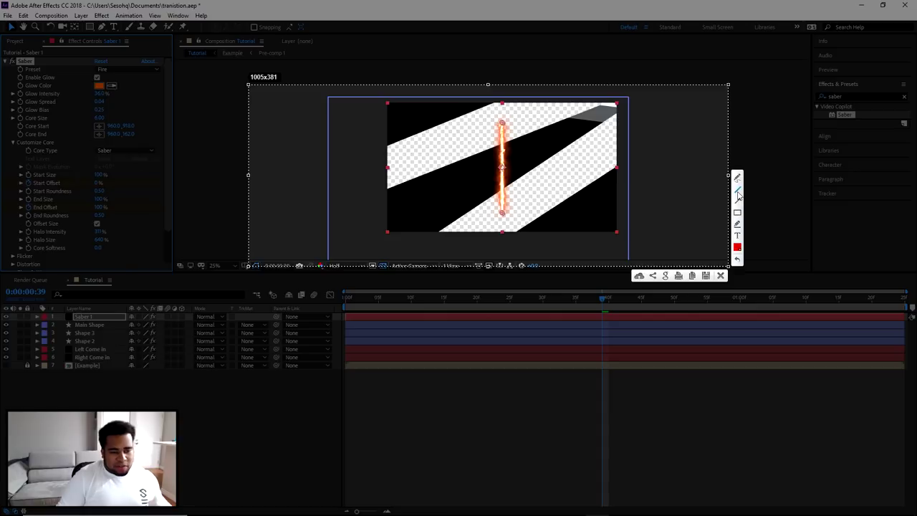
{"action": "mouse_move", "coordinate": [328, 214]}
{"action": "left_mouse_down"}
{"action": "mouse_move", "coordinate": [660, 94]}
{"action": "mouse_move", "coordinate": [679, 77]}
{"action": "left_mouse_up"}
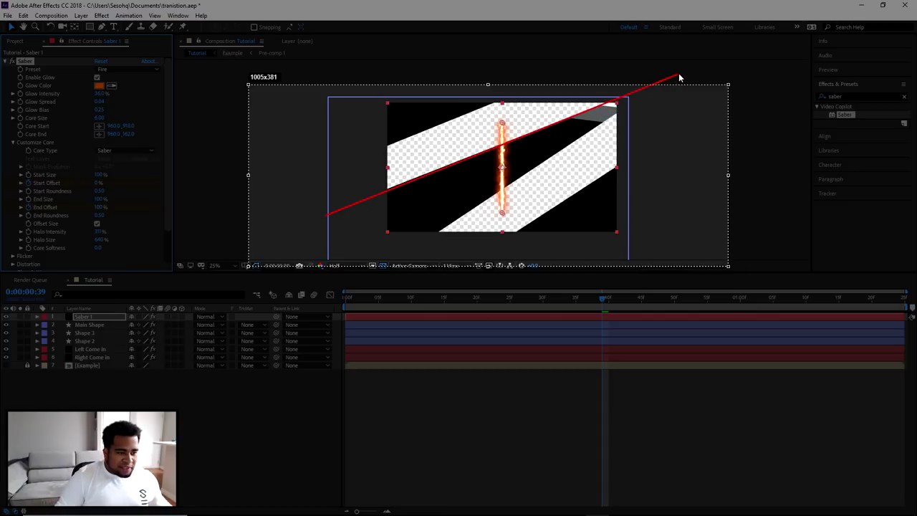
{"action": "mouse_move", "coordinate": [420, 251]}
{"action": "left_mouse_down"}
{"action": "mouse_move", "coordinate": [648, 107]}
{"action": "mouse_move", "coordinate": [702, 54]}
{"action": "left_mouse_up"}
{"action": "left_click", "coordinate": [737, 179]}
{"action": "mouse_move", "coordinate": [507, 121]}
{"action": "left_mouse_down"}
{"action": "mouse_move", "coordinate": [500, 129]}
{"action": "mouse_move", "coordinate": [502, 118]}
{"action": "mouse_move", "coordinate": [673, 84]}
{"action": "left_mouse_up"}
{"action": "mouse_move", "coordinate": [501, 204]}
{"action": "left_mouse_down"}
{"action": "mouse_move", "coordinate": [490, 222]}
{"action": "mouse_move", "coordinate": [497, 213]}
{"action": "mouse_move", "coordinate": [322, 226]}
{"action": "left_mouse_up"}
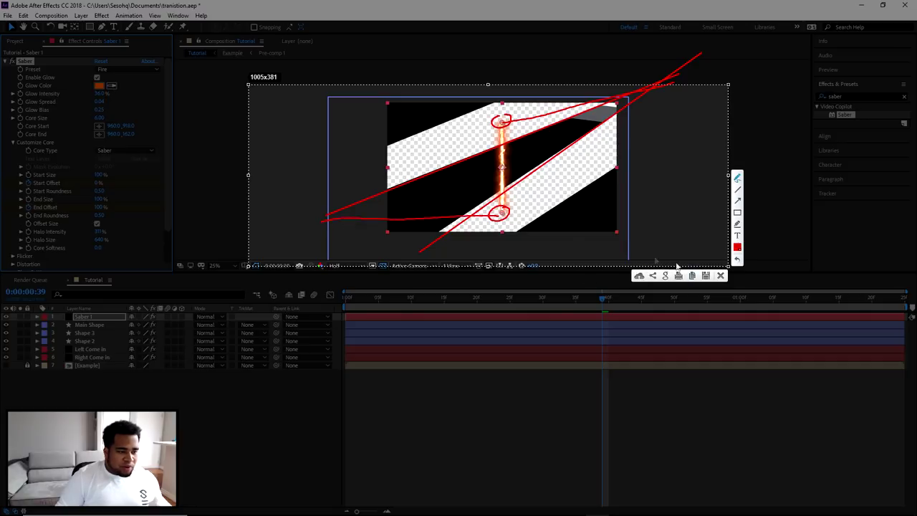
{"action": "left_click", "coordinate": [722, 275]}
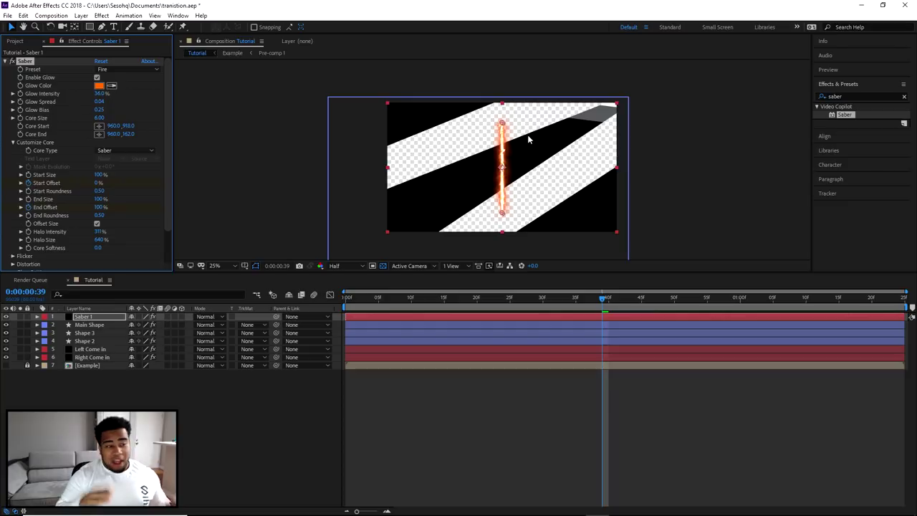
Step: Lay the beam along the upper diagonal shape edge, with Core End at about 2300, -210 and Core Start at about -440, 898
{"action": "left_click_drag", "start_coordinate": [502, 123], "coordinate": [654, 81]}
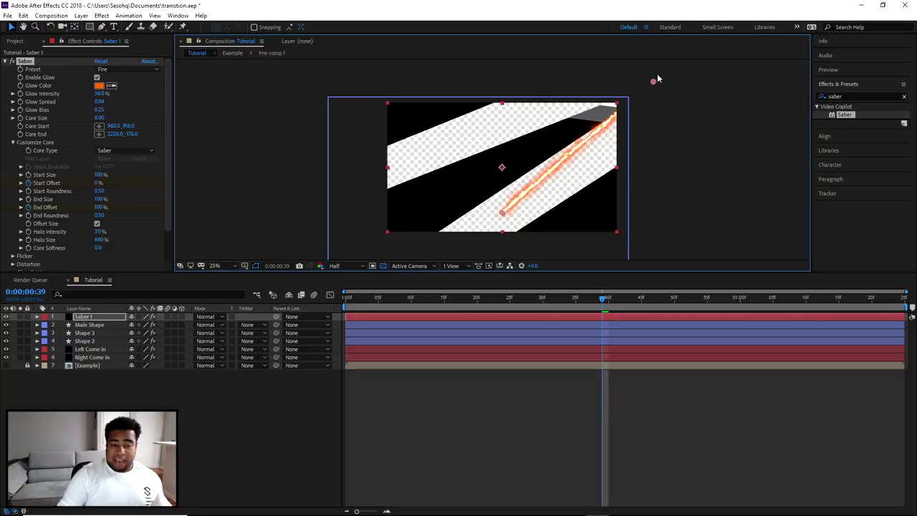
{"action": "mouse_move", "coordinate": [654, 84]}
{"action": "left_mouse_down"}
{"action": "mouse_move", "coordinate": [621, 93]}
{"action": "mouse_move", "coordinate": [666, 76]}
{"action": "left_mouse_up"}
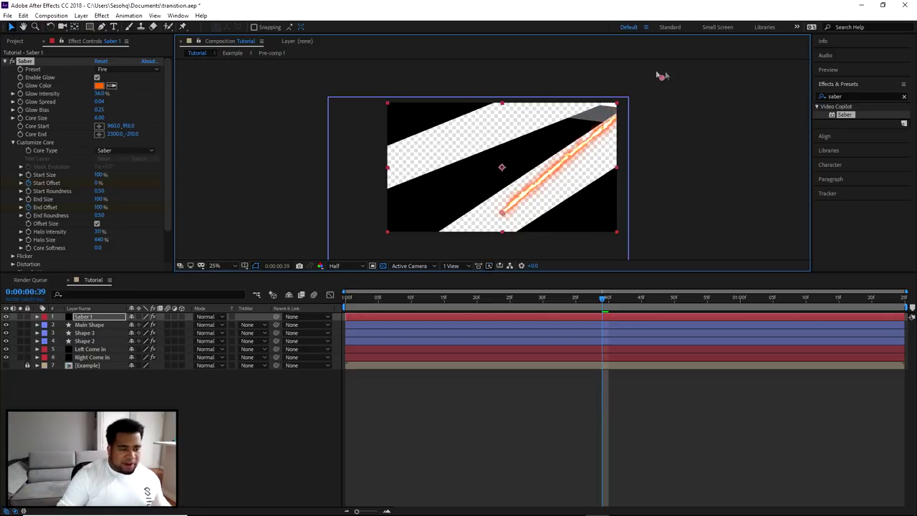
{"action": "left_click_drag", "start_coordinate": [502, 215], "coordinate": [334, 213]}
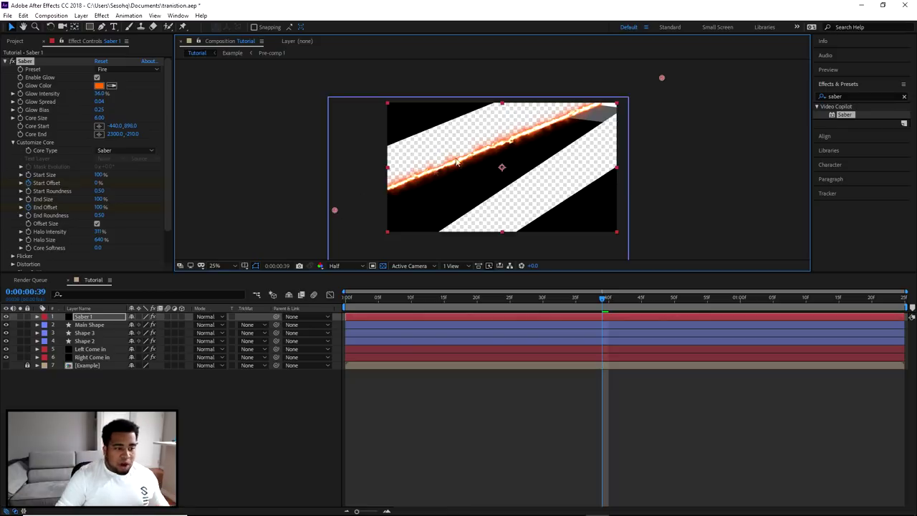
{"action": "key", "text": "period"}
{"action": "key", "text": "comma"}
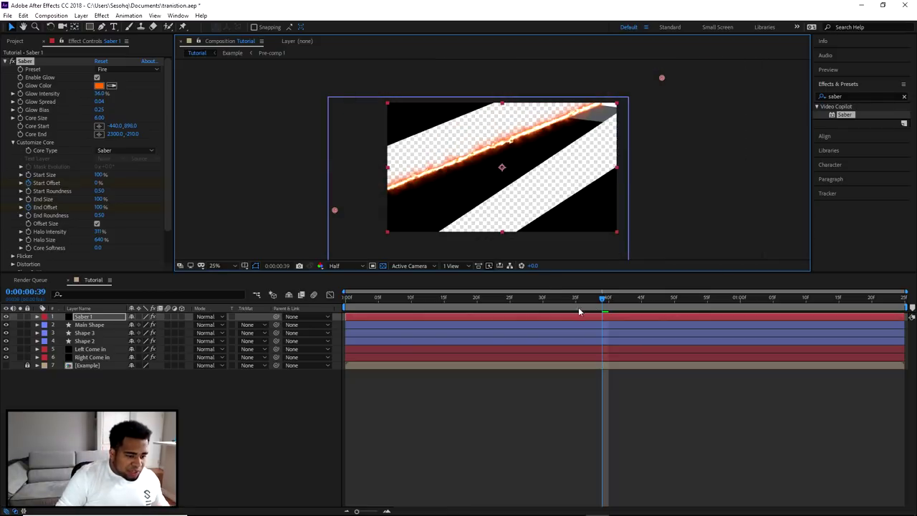
Step: Reveal the Saber 1 layer's keyframes and set the End Offset keyframe at frame 0 to 0%
{"action": "left_click_drag", "start_coordinate": [603, 298], "coordinate": [543, 296]}
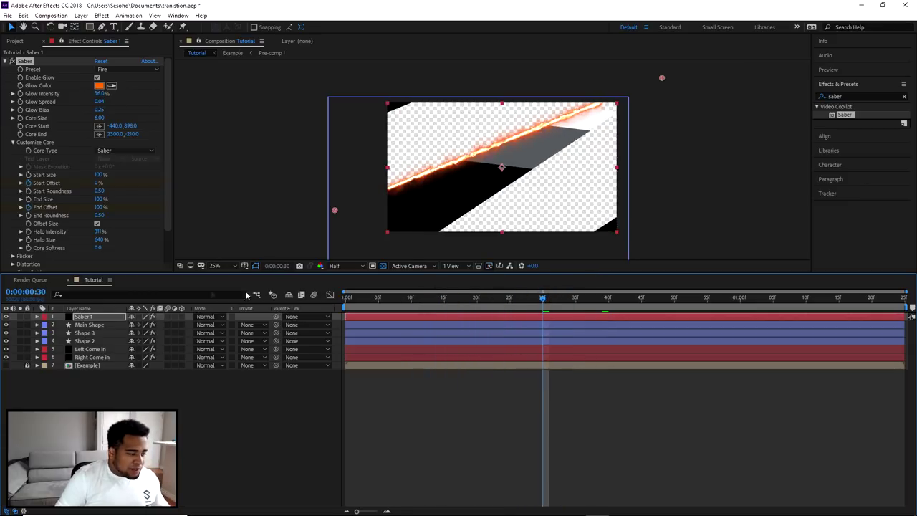
{"action": "left_click", "coordinate": [100, 317]}
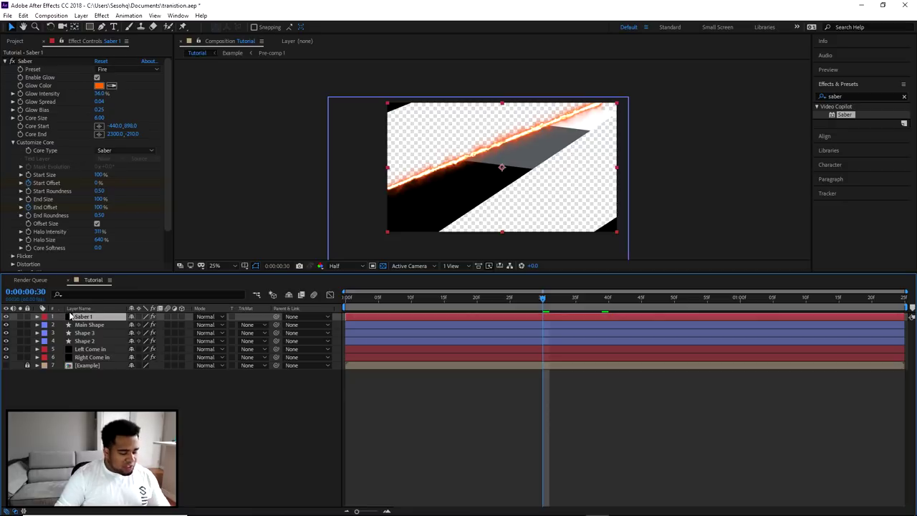
{"action": "key", "text": "u"}
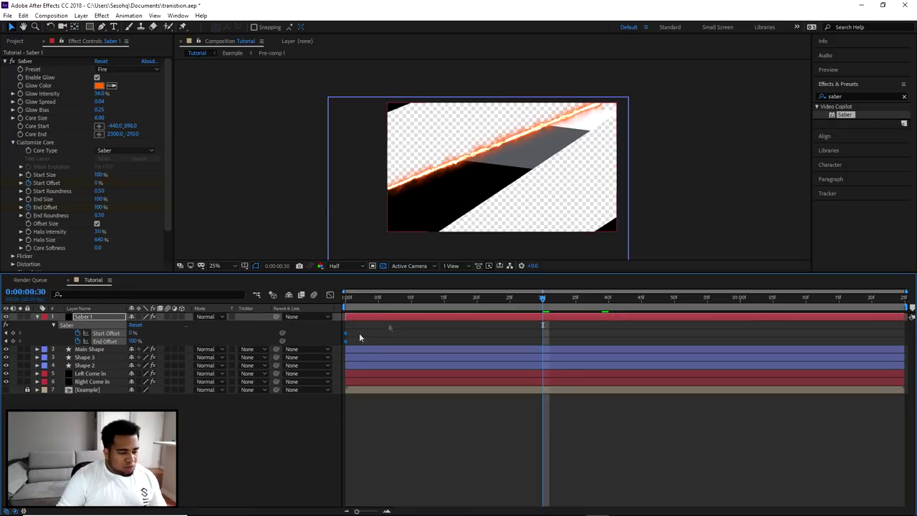
{"action": "left_click", "coordinate": [607, 298]}
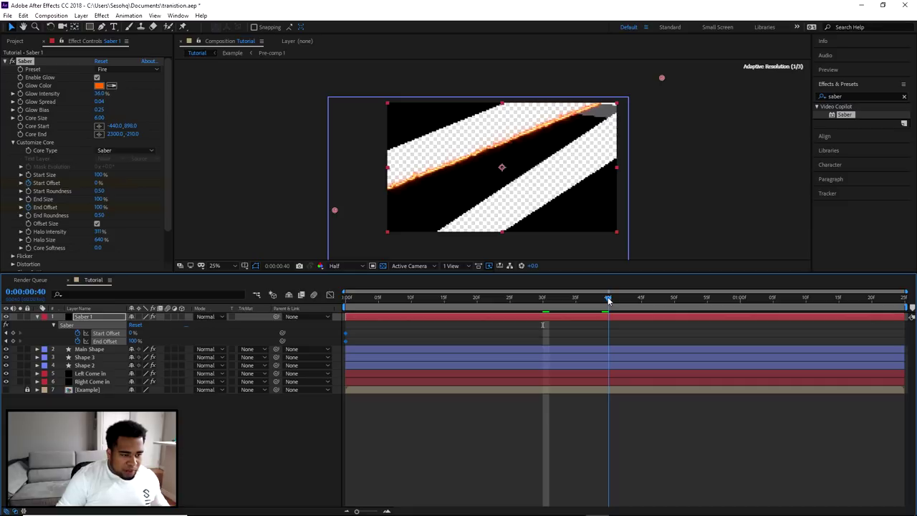
{"action": "left_click", "coordinate": [359, 299]}
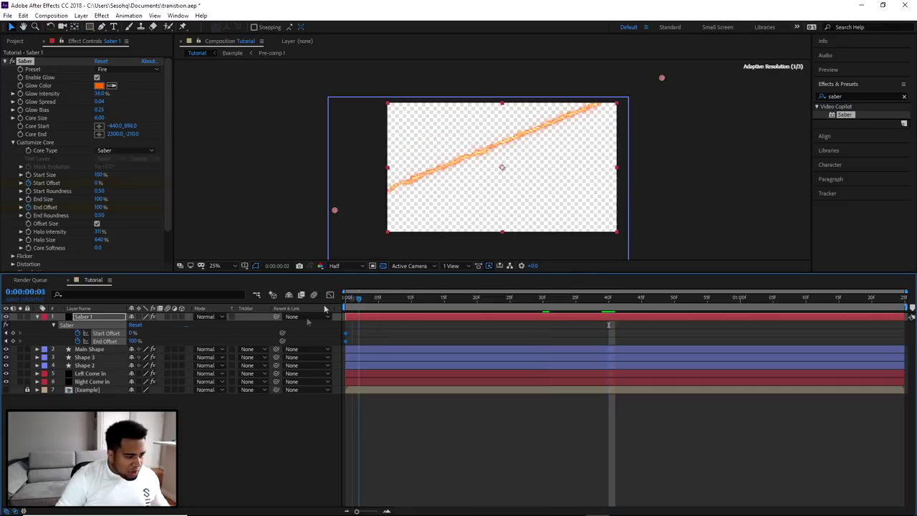
{"action": "key", "text": "Home"}
{"action": "left_click", "coordinate": [113, 344]}
{"action": "left_click", "coordinate": [132, 341]}
{"action": "type", "text": "0"}
{"action": "key", "text": "Return"}
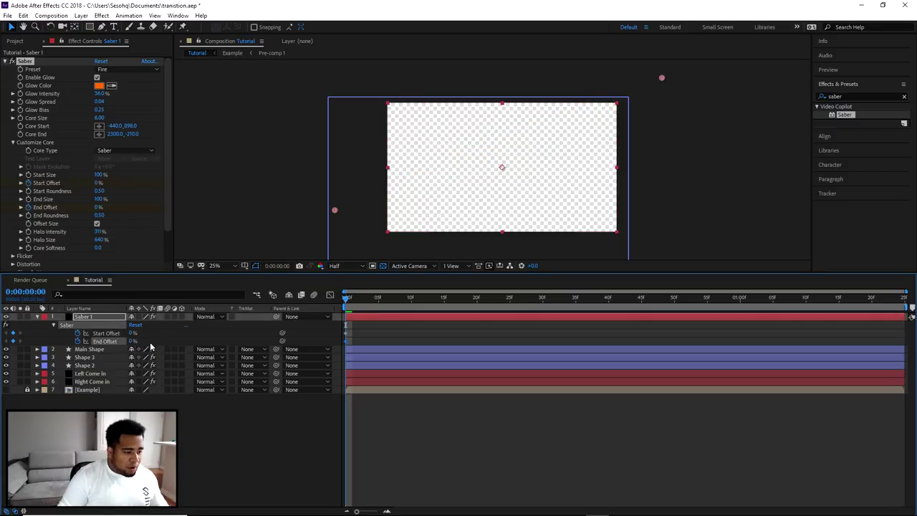
Step: At frame 40, set the Saber's End Offset to 100% and scrub through the beam's growth
{"action": "left_click_drag", "start_coordinate": [349, 300], "coordinate": [609, 303]}
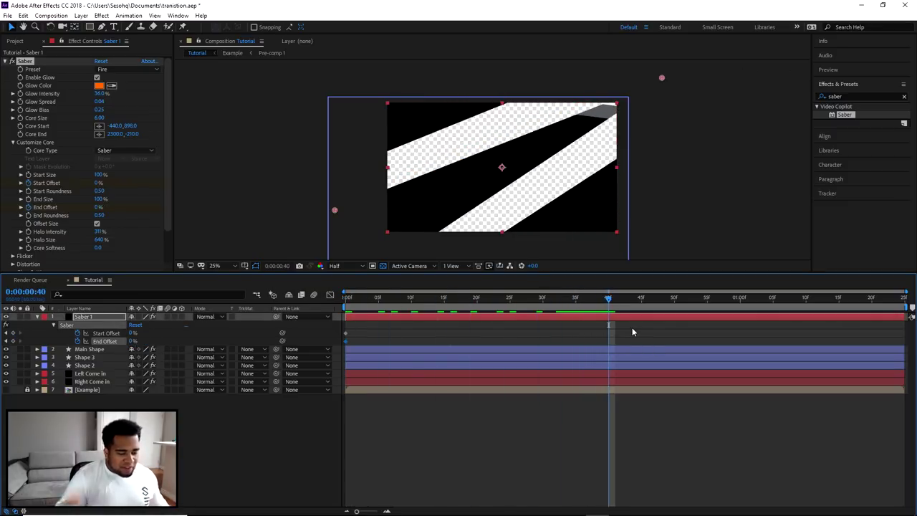
{"action": "left_click", "coordinate": [152, 402]}
{"action": "left_click", "coordinate": [134, 341]}
{"action": "type", "text": "100"}
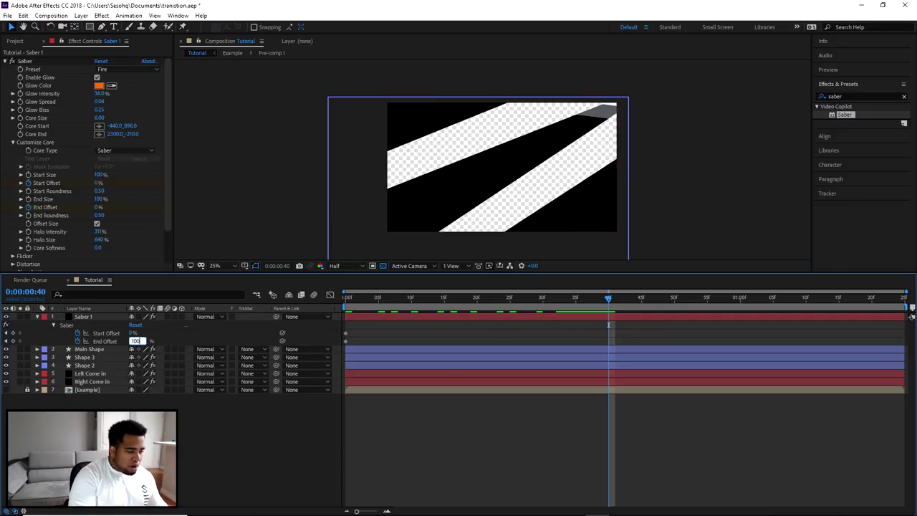
{"action": "key", "text": "Return"}
{"action": "mouse_move", "coordinate": [610, 304]}
{"action": "left_mouse_down"}
{"action": "mouse_move", "coordinate": [369, 310]}
{"action": "mouse_move", "coordinate": [515, 291]}
{"action": "mouse_move", "coordinate": [608, 291]}
{"action": "left_mouse_up"}
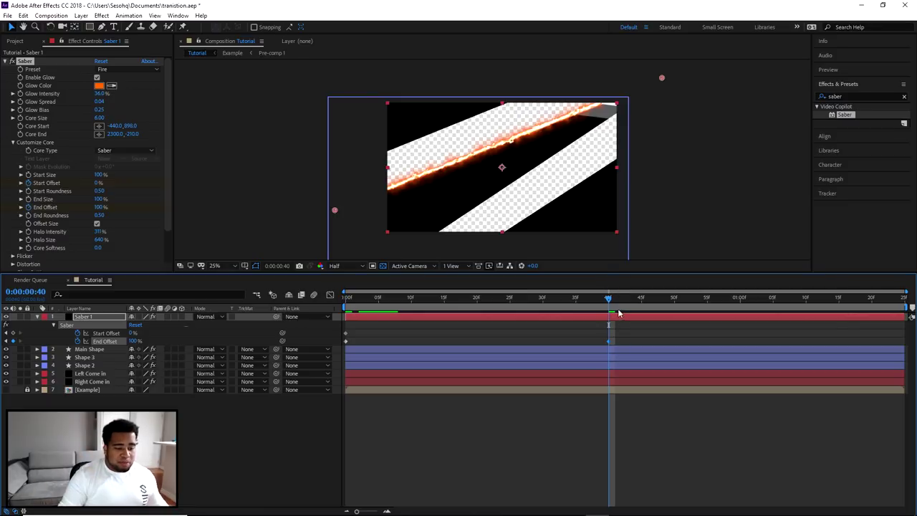
{"action": "left_click_drag", "start_coordinate": [610, 301], "coordinate": [423, 299]}
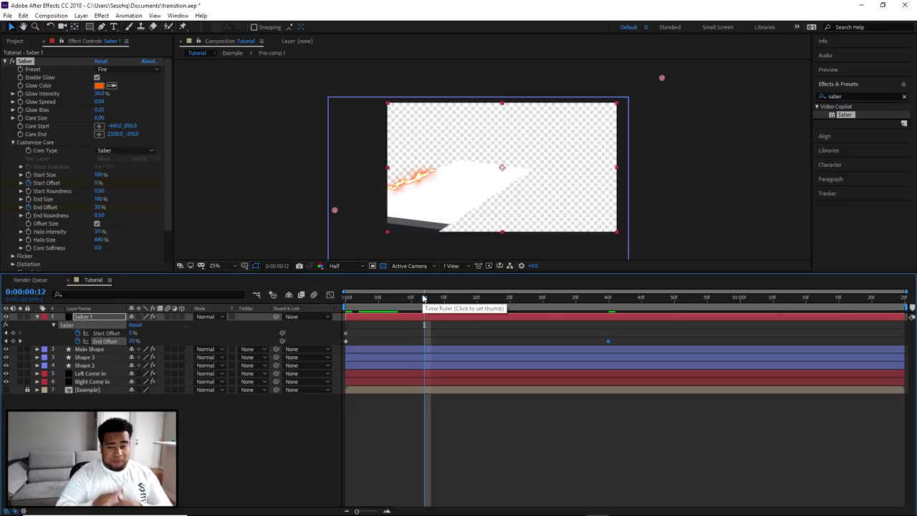
{"action": "left_click_drag", "start_coordinate": [423, 297], "coordinate": [530, 301]}
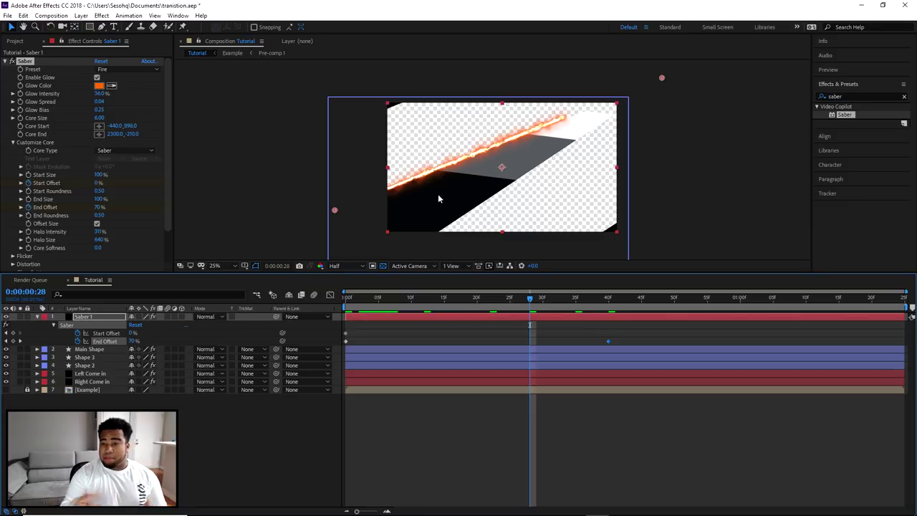
Step: Apply Easy Ease to both End Offset keyframes of the Saber 1 layer
{"action": "left_click_drag", "start_coordinate": [635, 339], "coordinate": [345, 340]}
{"action": "left_click", "coordinate": [632, 345]}
{"action": "left_click_drag", "start_coordinate": [632, 344], "coordinate": [344, 345]}
{"action": "right_click", "coordinate": [608, 342]}
{"action": "mouse_move", "coordinate": [647, 459]}
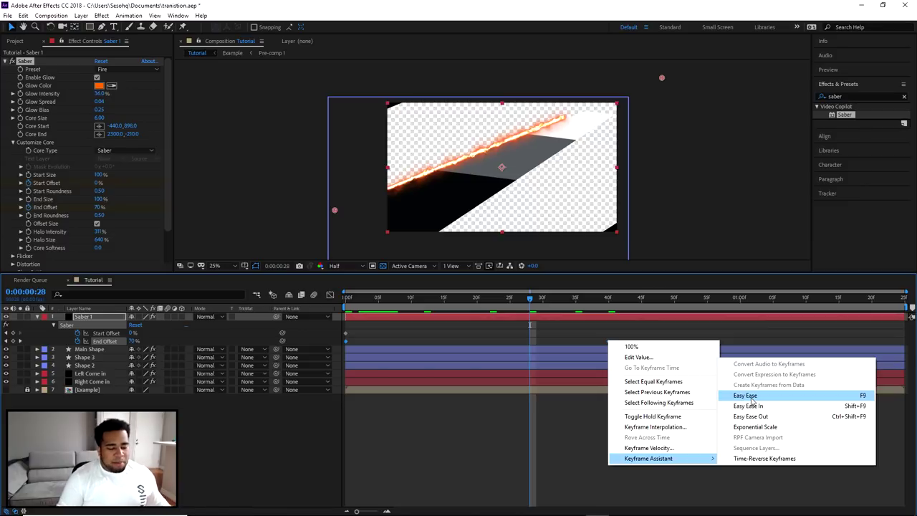
{"action": "left_click", "coordinate": [752, 398]}
Step: Reshape the End Offset speed graph to build slowly and peak at about frame 34, and scrub through the result
{"action": "left_click", "coordinate": [331, 295]}
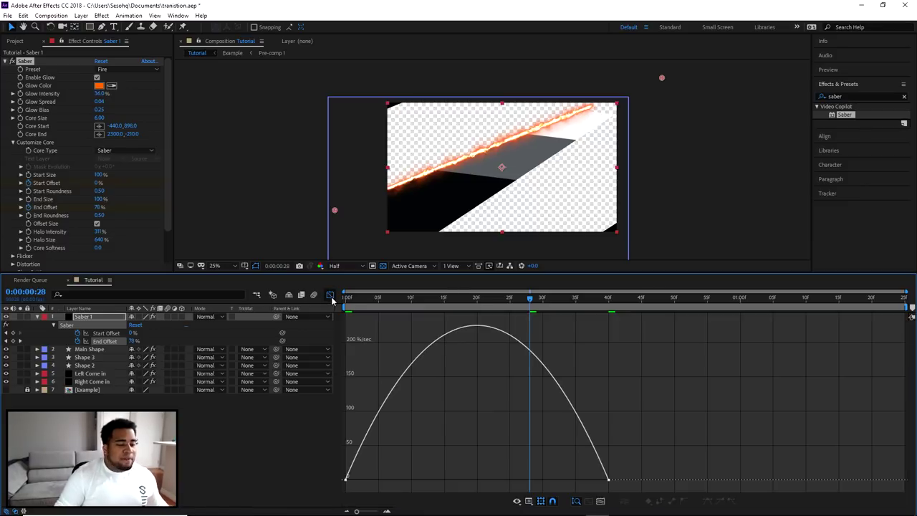
{"action": "left_click_drag", "start_coordinate": [360, 475], "coordinate": [341, 489]}
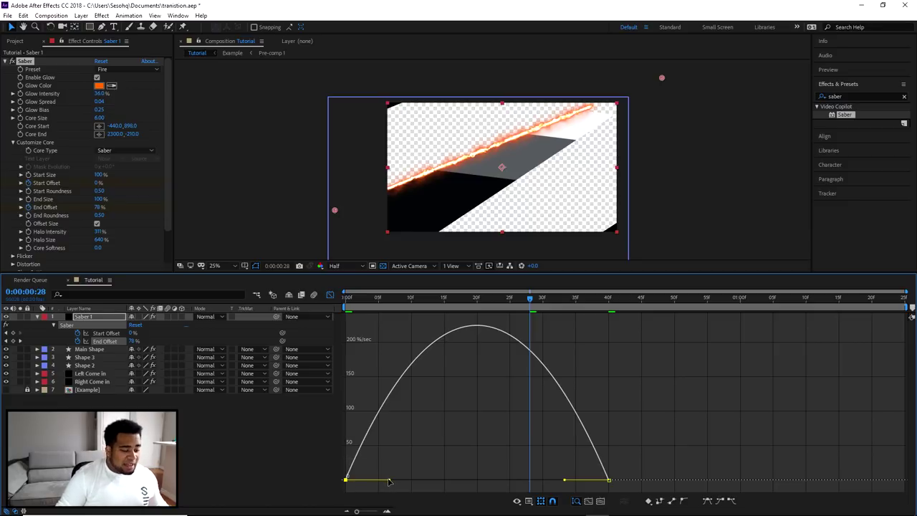
{"action": "left_click_drag", "start_coordinate": [388, 482], "coordinate": [451, 481]}
{"action": "left_click_drag", "start_coordinate": [640, 473], "coordinate": [586, 481]}
{"action": "left_click_drag", "start_coordinate": [449, 481], "coordinate": [457, 481]}
{"action": "left_click_drag", "start_coordinate": [351, 300], "coordinate": [555, 306]}
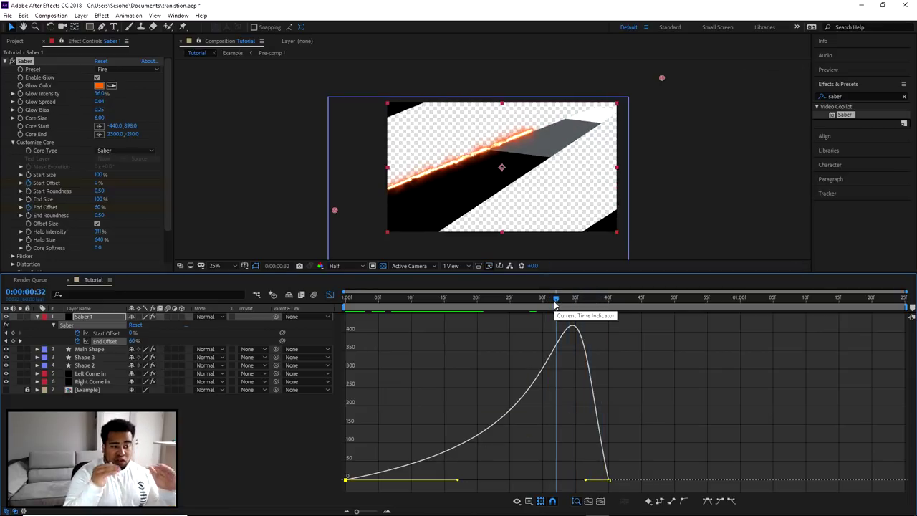
{"action": "left_click", "coordinate": [330, 294]}
Step: Move the final End Offset keyframe to frame 43 and check the beam against the shapes there
{"action": "left_click_drag", "start_coordinate": [608, 343], "coordinate": [627, 342]}
{"action": "mouse_move", "coordinate": [556, 304]}
{"action": "left_mouse_down"}
{"action": "mouse_move", "coordinate": [355, 304]}
{"action": "mouse_move", "coordinate": [570, 298]}
{"action": "left_mouse_up"}
{"action": "left_click_drag", "start_coordinate": [602, 294], "coordinate": [624, 294]}
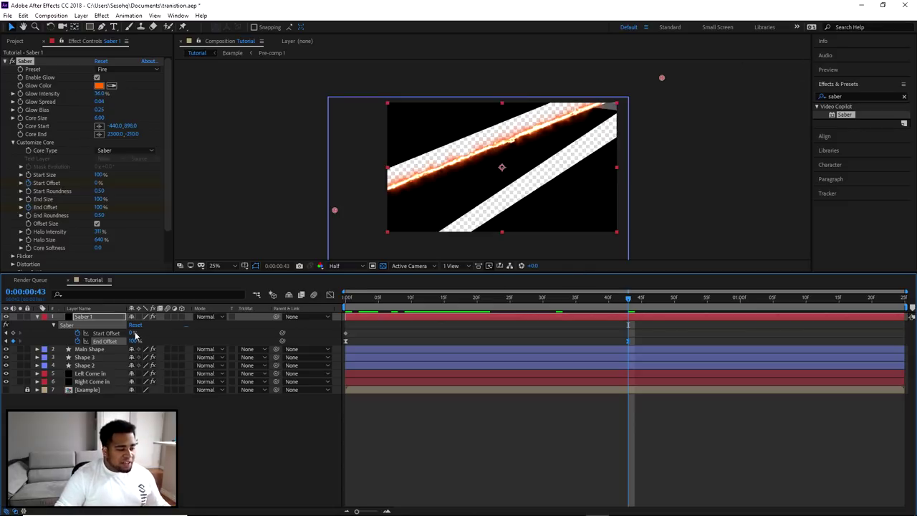
Step: Add a Start Offset keyframe at frame 43 and set the Start Offset to 96% at frame 47
{"action": "left_click", "coordinate": [13, 334]}
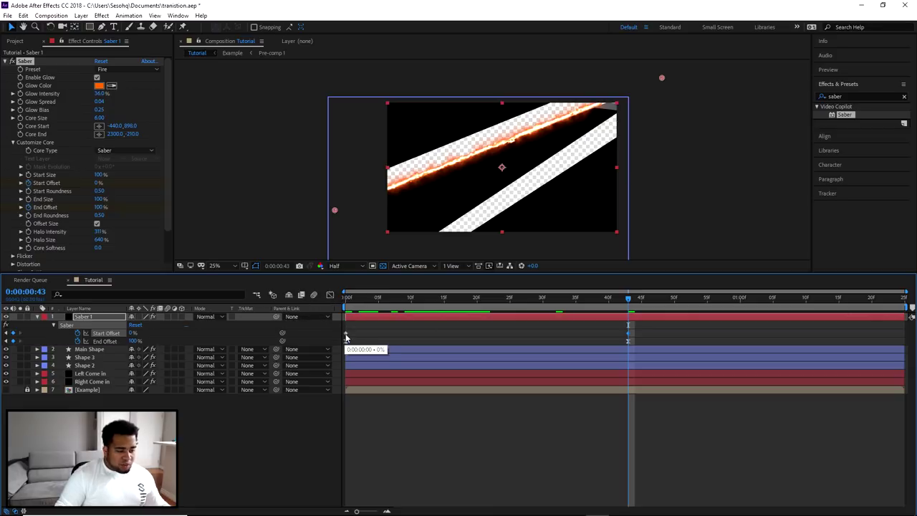
{"action": "key", "text": "Home"}
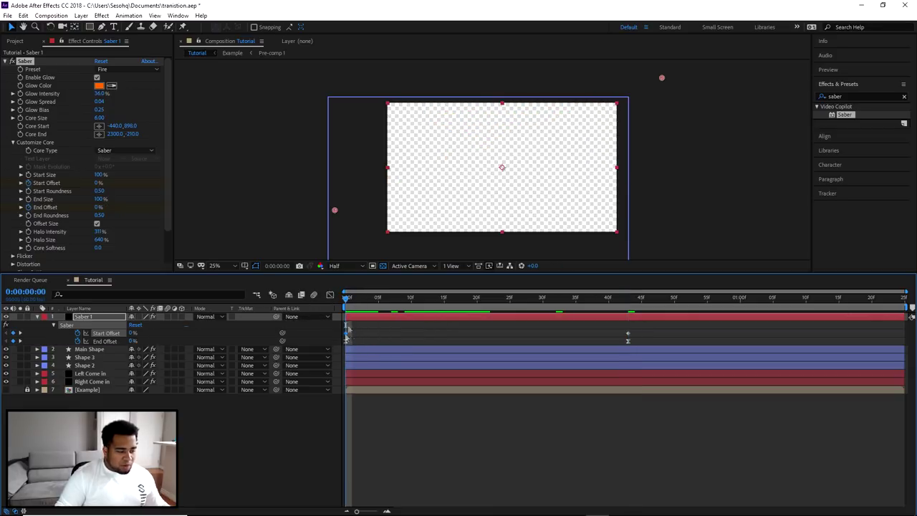
{"action": "left_click_drag", "start_coordinate": [346, 301], "coordinate": [628, 298]}
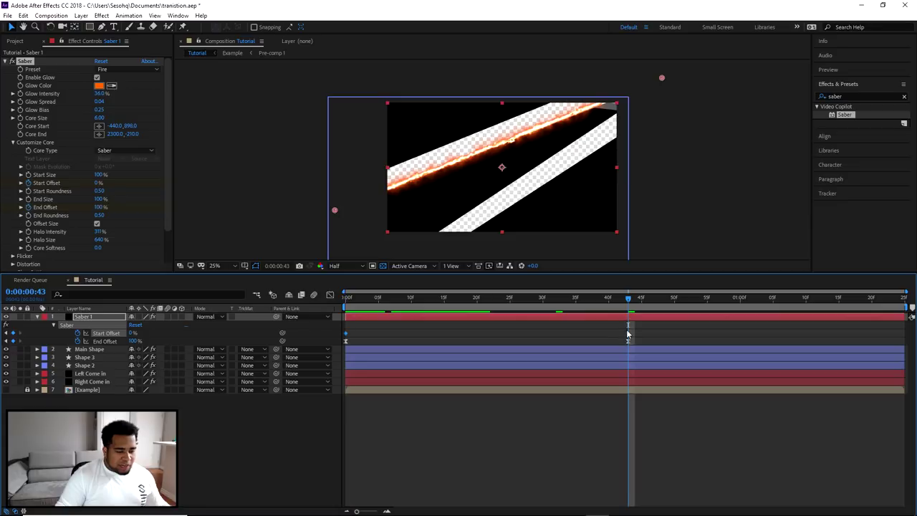
{"action": "left_click_drag", "start_coordinate": [628, 301], "coordinate": [653, 301]}
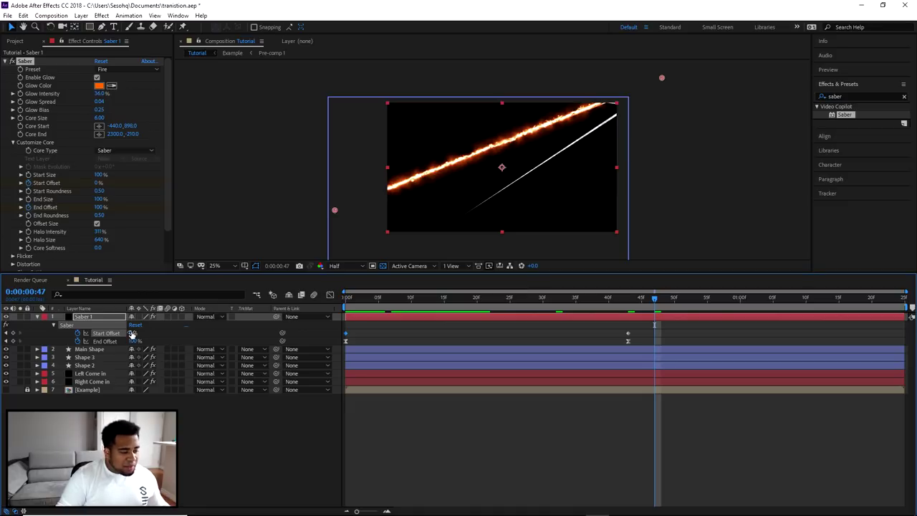
{"action": "left_click_drag", "start_coordinate": [133, 333], "coordinate": [178, 334]}
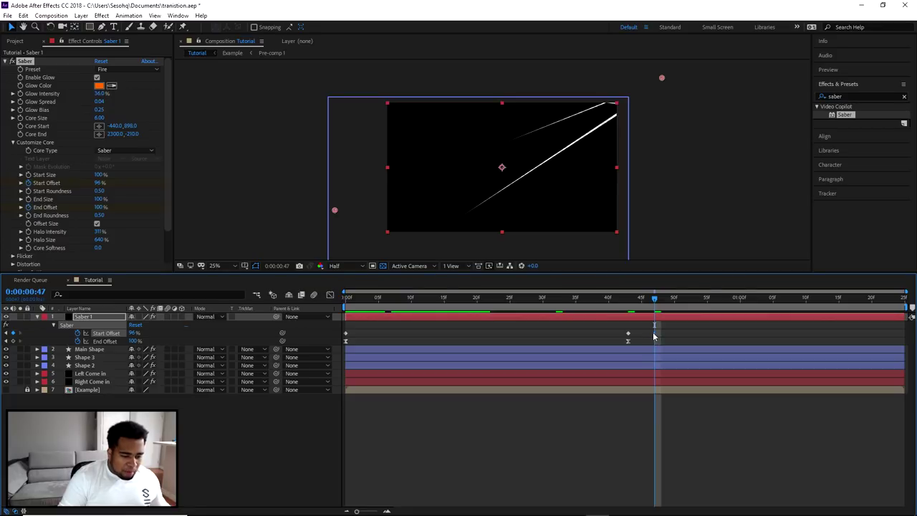
Step: Retime the last two Start Offset keyframes to frames 35 and 45, and scrub through the beam animation
{"action": "left_click_drag", "start_coordinate": [646, 334], "coordinate": [617, 338]}
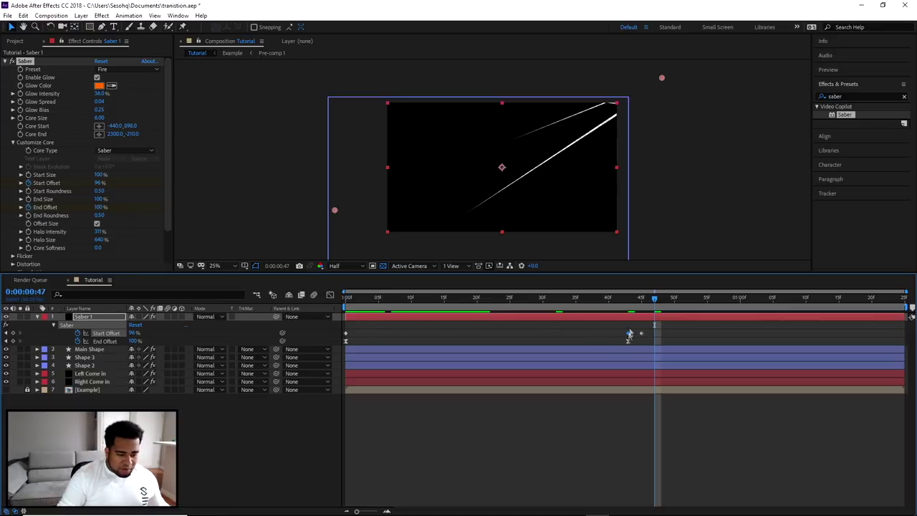
{"action": "left_click_drag", "start_coordinate": [630, 337], "coordinate": [576, 341]}
{"action": "left_click_drag", "start_coordinate": [346, 298], "coordinate": [648, 299]}
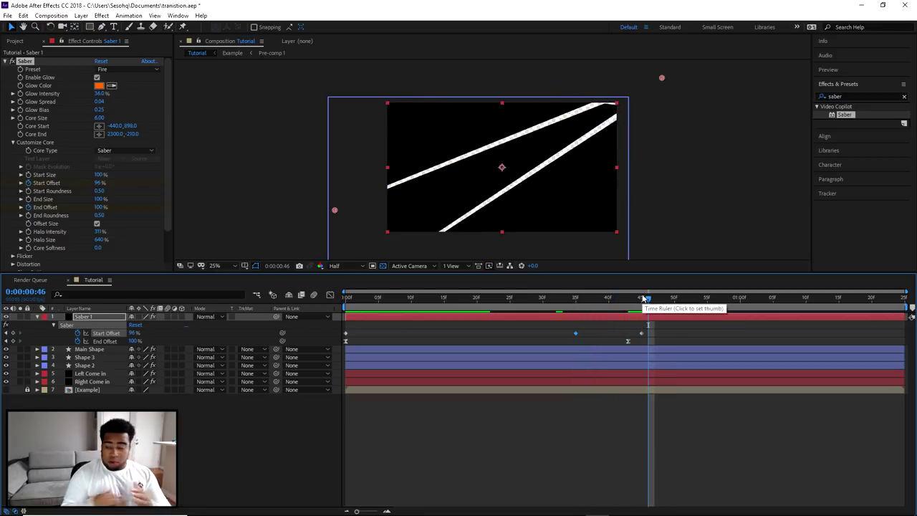
Step: Duplicate the Saber 1 layer and move the current time to frame 28, where the beam is visible on the shapes
{"action": "left_click_drag", "start_coordinate": [645, 301], "coordinate": [516, 304]}
{"action": "key", "text": "Home"}
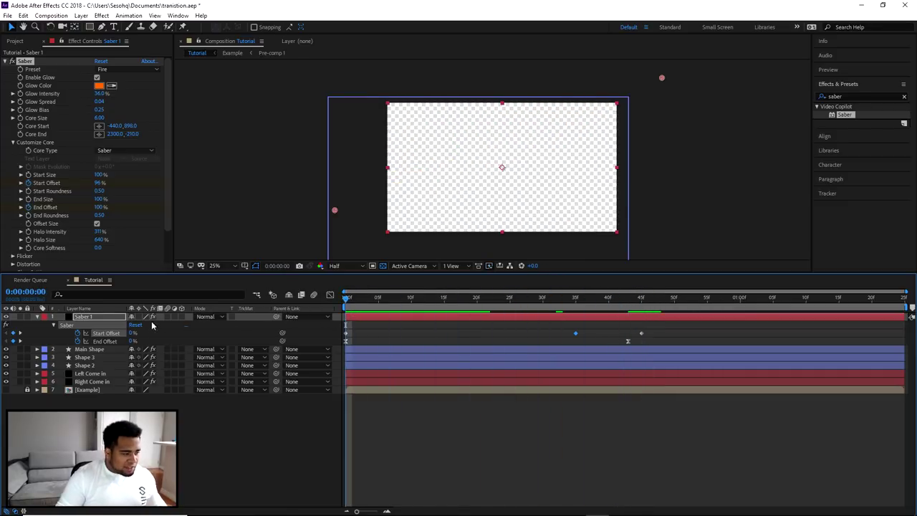
{"action": "left_click", "coordinate": [100, 317]}
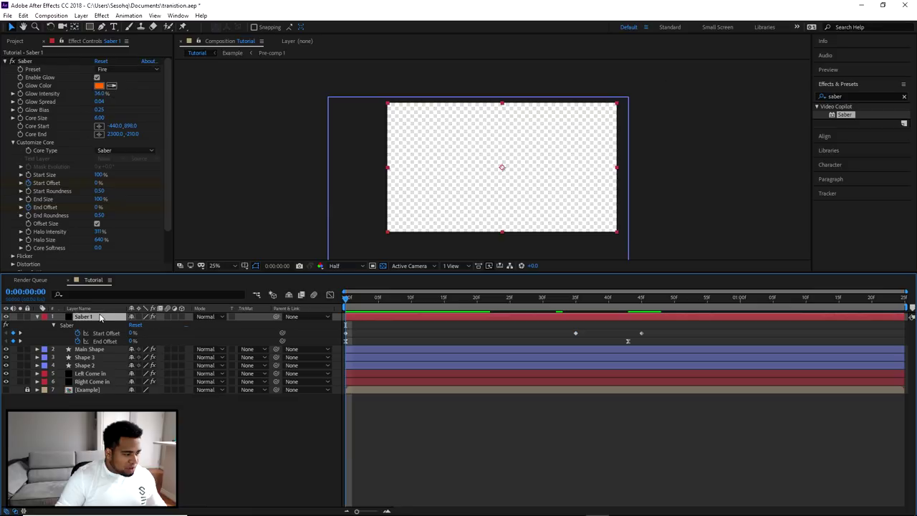
{"action": "key", "text": "ctrl+d"}
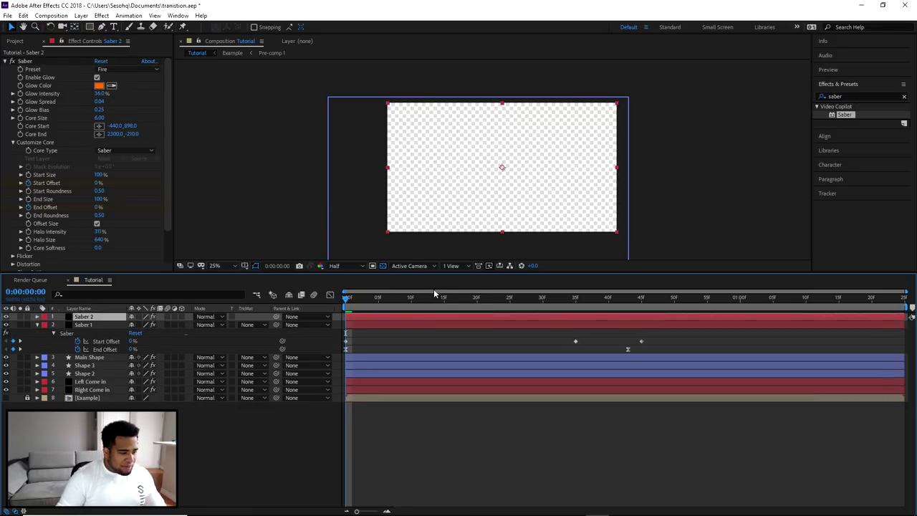
{"action": "left_click_drag", "start_coordinate": [477, 301], "coordinate": [531, 300]}
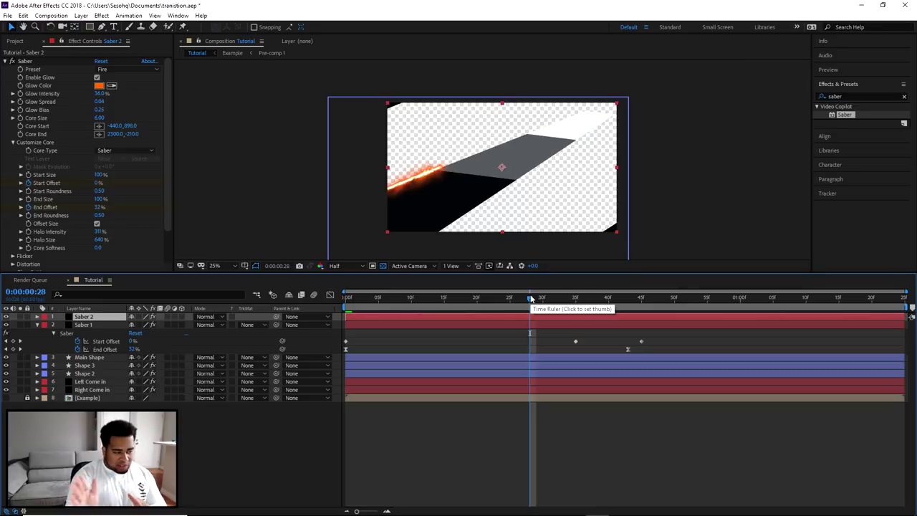
Step: Reposition the Saber 2 beam along the shapes' lower diagonal edge, with Core Start at -408, 1618 and Core End at 3144, -686
{"action": "left_click", "coordinate": [23, 62]}
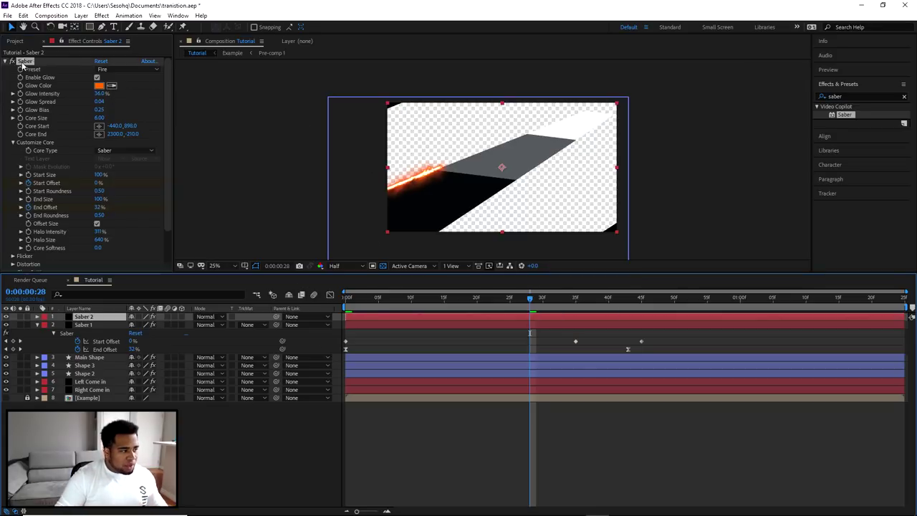
{"action": "left_click_drag", "start_coordinate": [660, 79], "coordinate": [669, 102]}
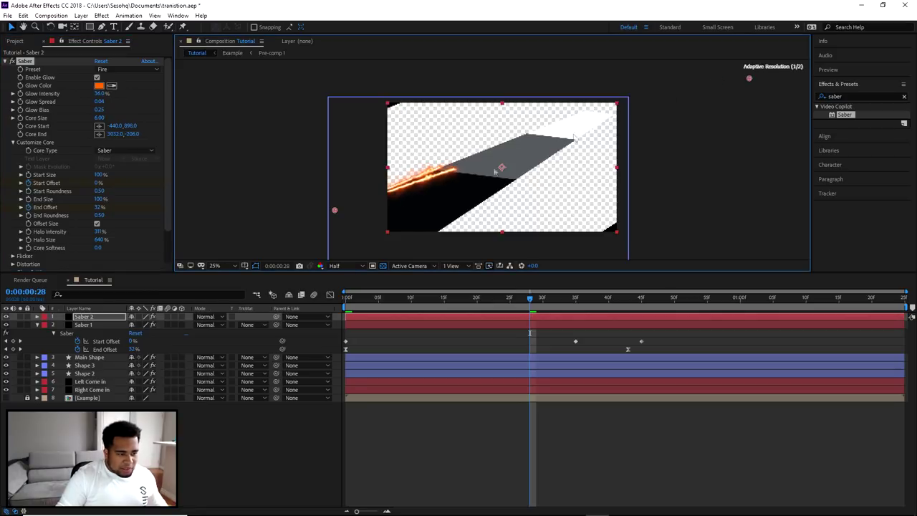
{"action": "key", "text": "comma"}
{"action": "left_click_drag", "start_coordinate": [412, 188], "coordinate": [408, 221]}
{"action": "left_click_drag", "start_coordinate": [622, 119], "coordinate": [653, 98]}
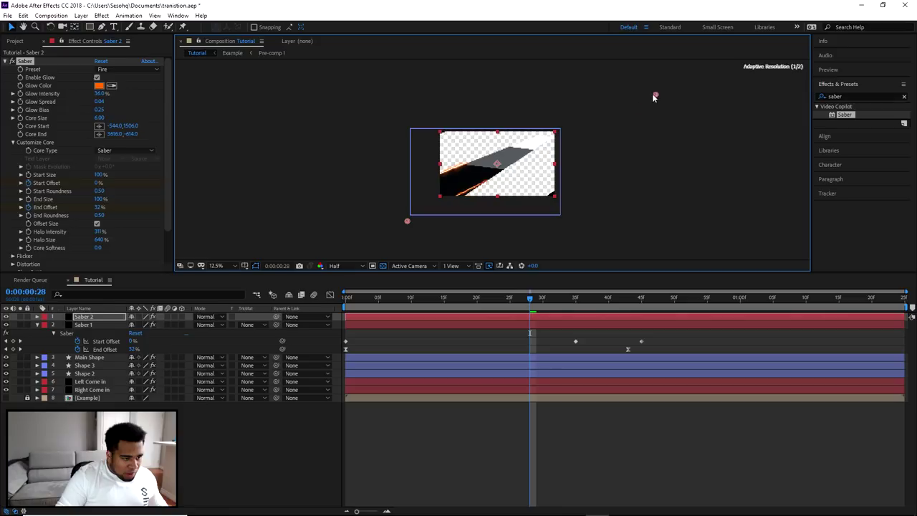
{"action": "left_click_drag", "start_coordinate": [408, 221], "coordinate": [410, 233]}
{"action": "left_click_drag", "start_coordinate": [653, 95], "coordinate": [654, 80]}
{"action": "left_click_drag", "start_coordinate": [408, 229], "coordinate": [412, 231]}
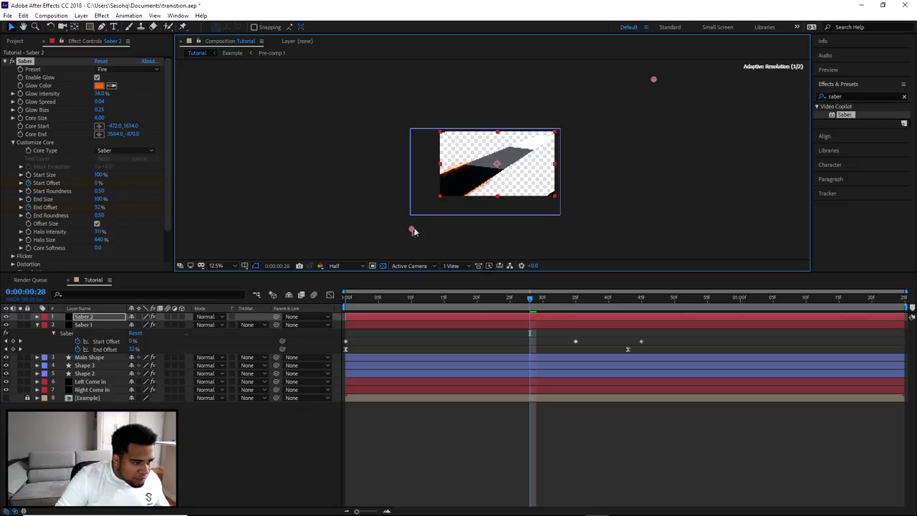
{"action": "left_click_drag", "start_coordinate": [654, 80], "coordinate": [628, 91]}
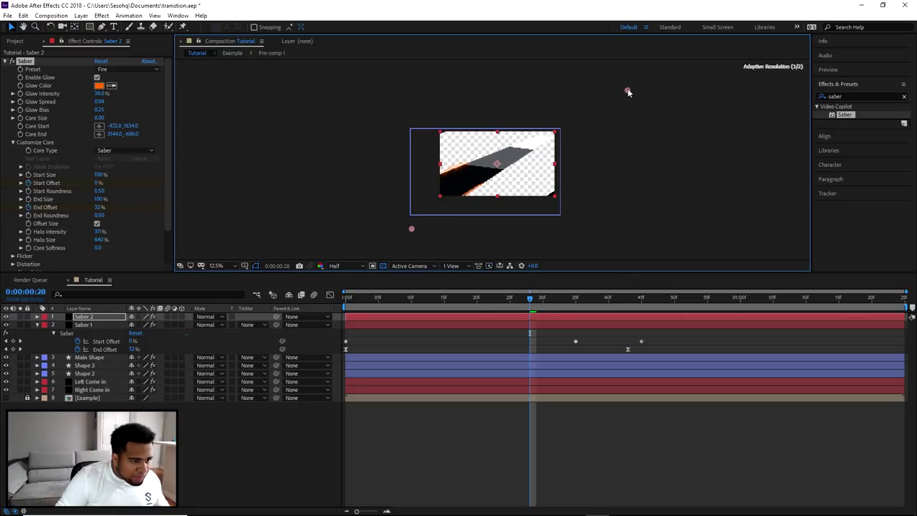
{"action": "left_click_drag", "start_coordinate": [412, 231], "coordinate": [416, 230]}
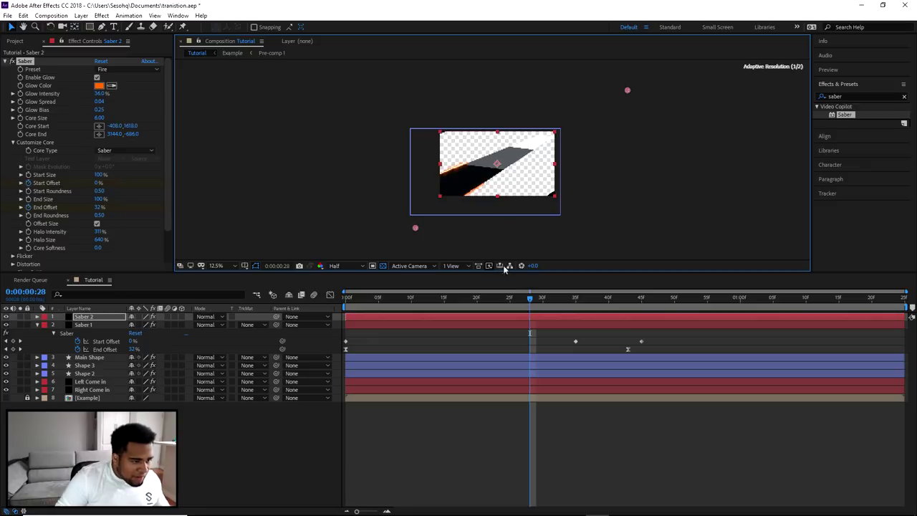
Step: Preview the transition from the start and check how both Saber beams follow the edges of the shapes
{"action": "left_click_drag", "start_coordinate": [530, 309], "coordinate": [393, 308]}
{"action": "key", "text": "space"}
{"action": "scroll", "coordinate": [514, 185], "scroll_direction": "up", "scroll_amount": 1}
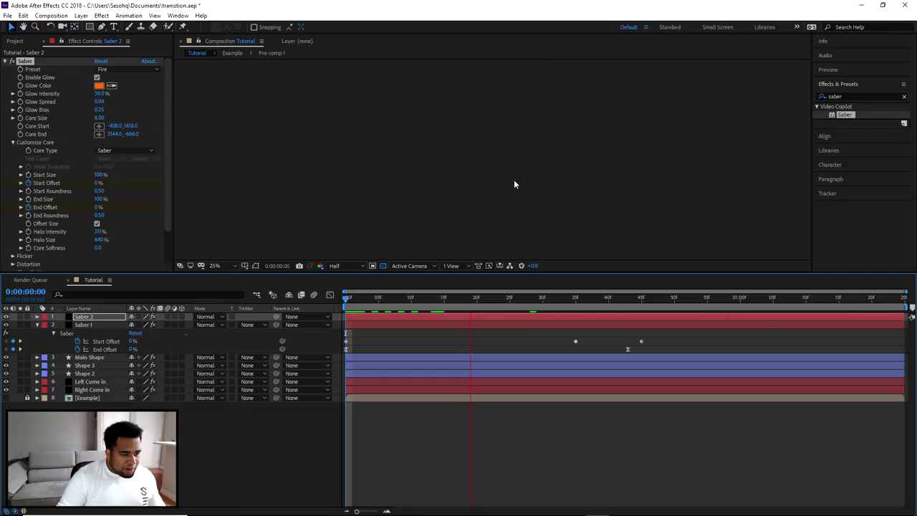
{"action": "left_click", "coordinate": [491, 299]}
{"action": "key", "text": "space"}
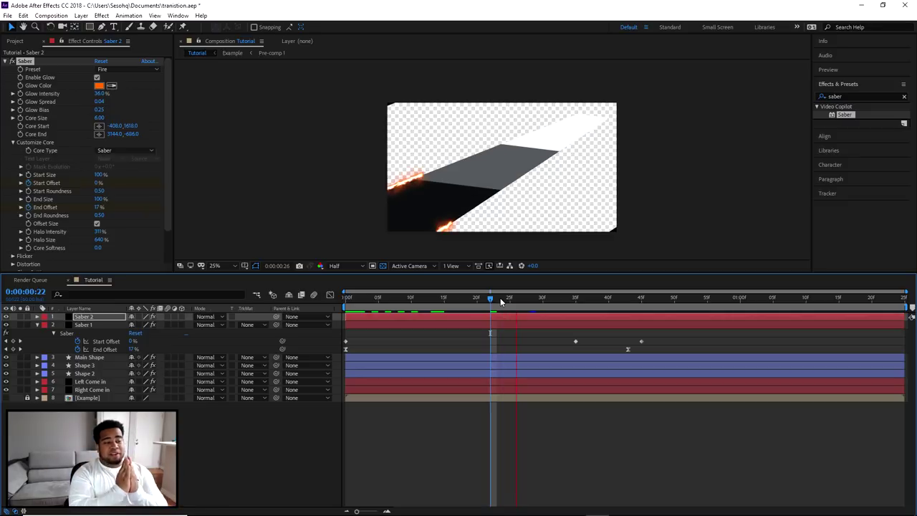
{"action": "key", "text": "Home"}
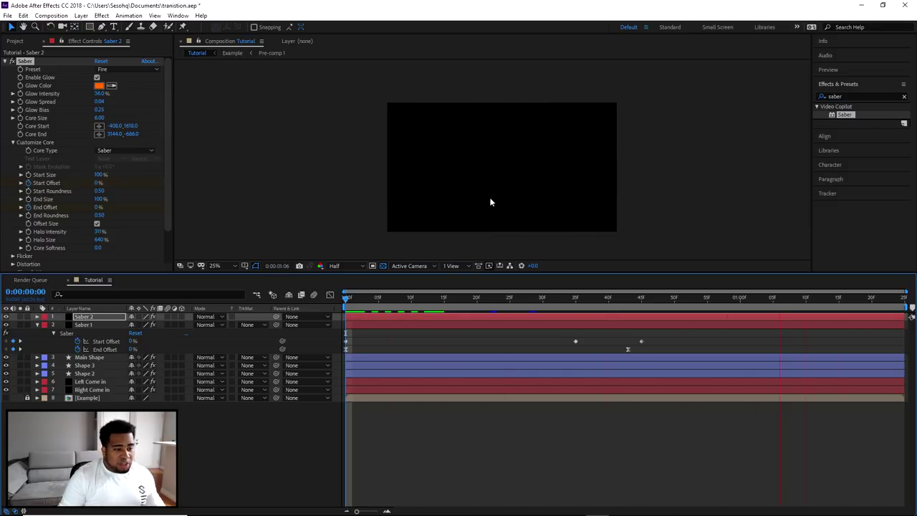
{"action": "key", "text": "space"}
{"action": "key", "text": "Page_Down"}
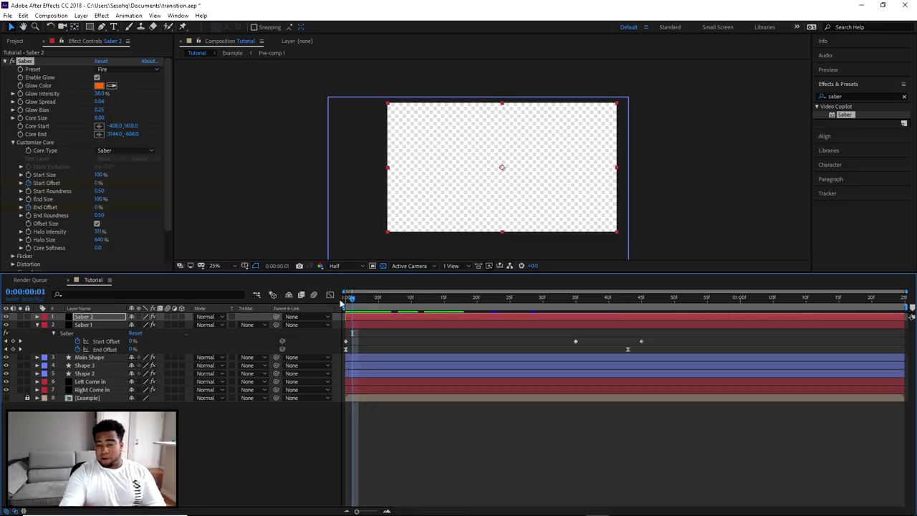
Step: Pre-compose the layers from Saber 2 through Right Come in into a composition named Series 1
{"action": "left_click", "coordinate": [91, 320]}
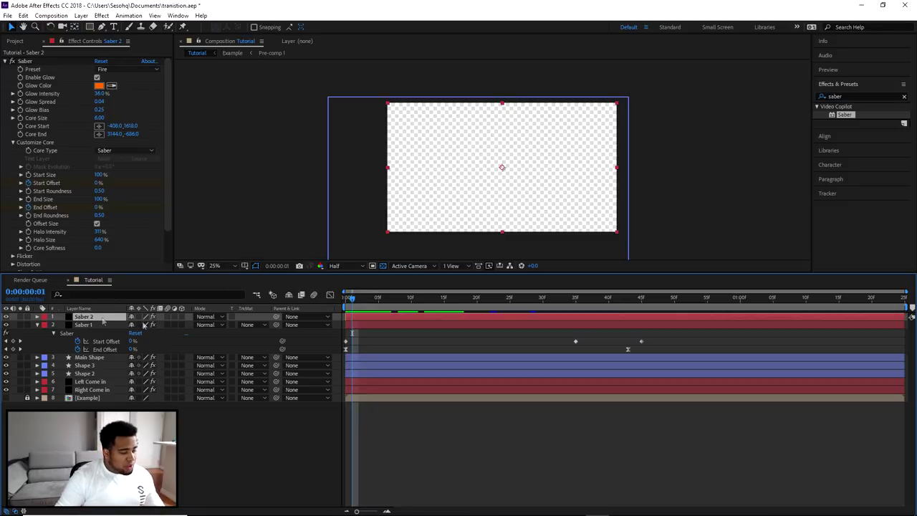
{"action": "left_click", "coordinate": [91, 391], "text": "shift"}
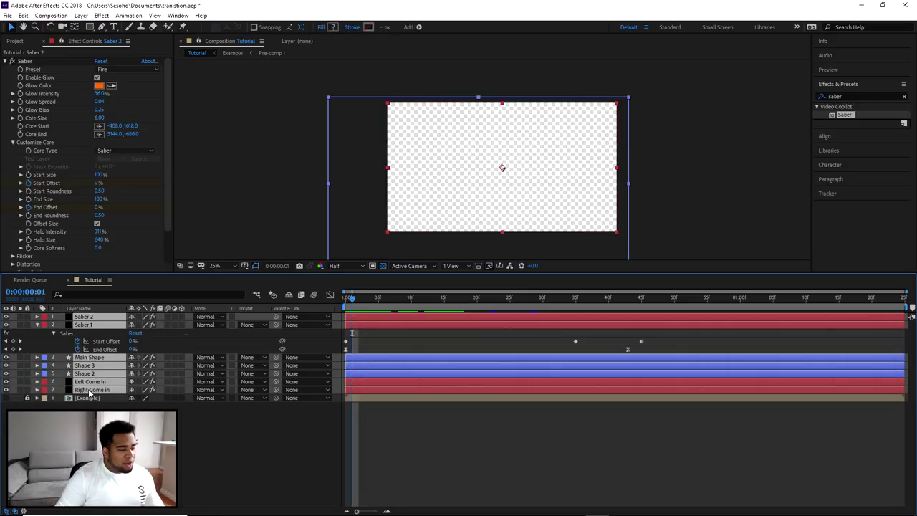
{"action": "right_click", "coordinate": [89, 393]}
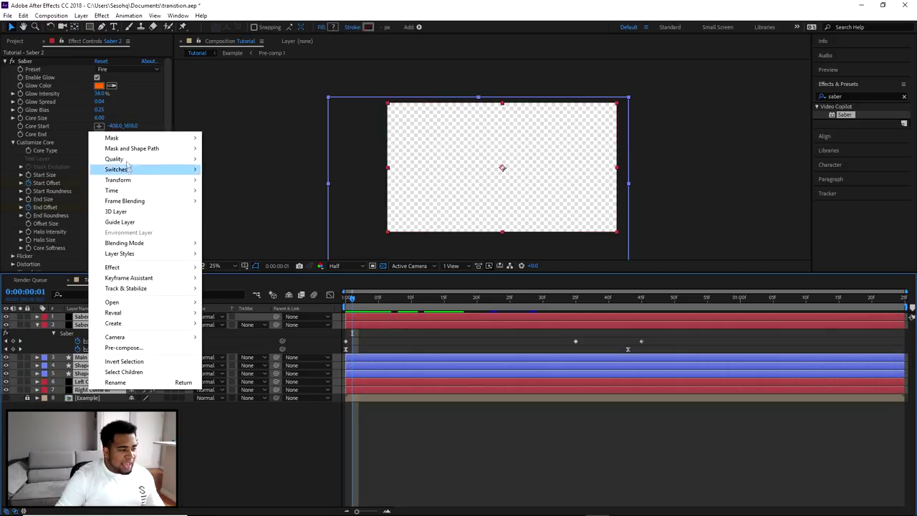
{"action": "left_click", "coordinate": [123, 350]}
{"action": "type", "text": "serioes"}
{"action": "key", "text": "ctrl+a"}
{"action": "type", "text": "Seri"}
{"action": "key", "text": "Return"}
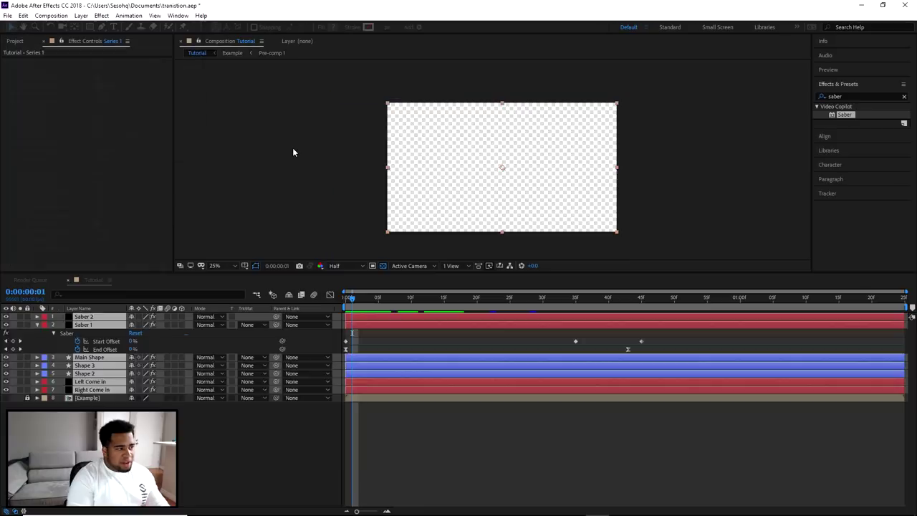
Step: Trim the end of the Series 1 layer to frame 51 and duplicate the layer
{"action": "mouse_move", "coordinate": [645, 302]}
{"action": "left_mouse_down"}
{"action": "mouse_move", "coordinate": [524, 302]}
{"action": "mouse_move", "coordinate": [658, 308]}
{"action": "mouse_move", "coordinate": [680, 299]}
{"action": "left_mouse_up"}
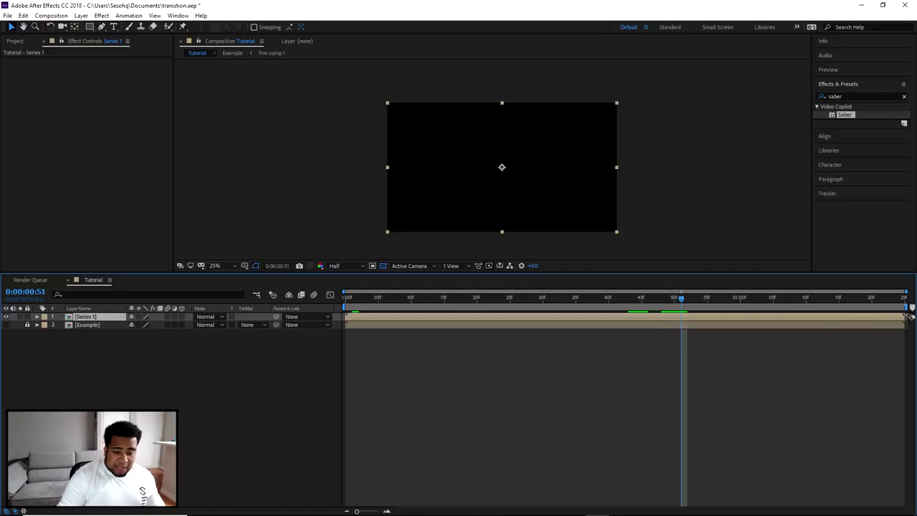
{"action": "left_click_drag", "start_coordinate": [901, 316], "coordinate": [683, 315]}
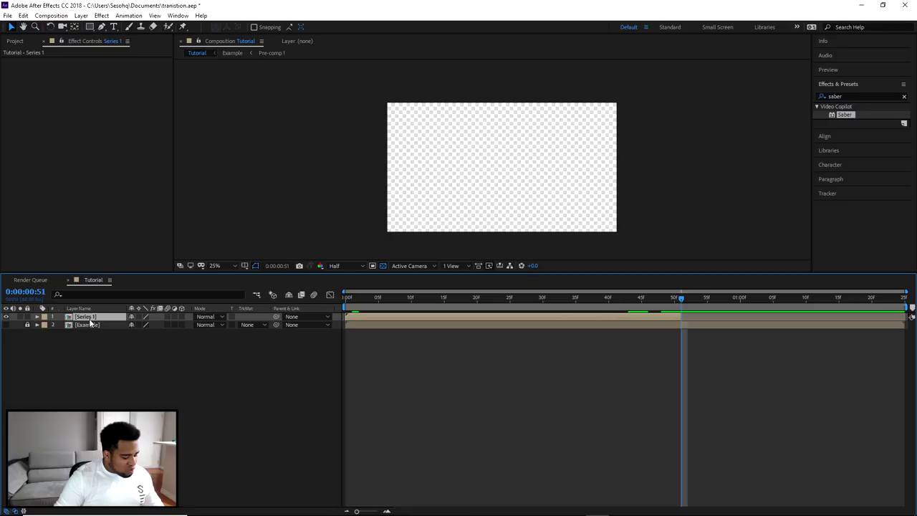
{"action": "key", "text": "ctrl+d"}
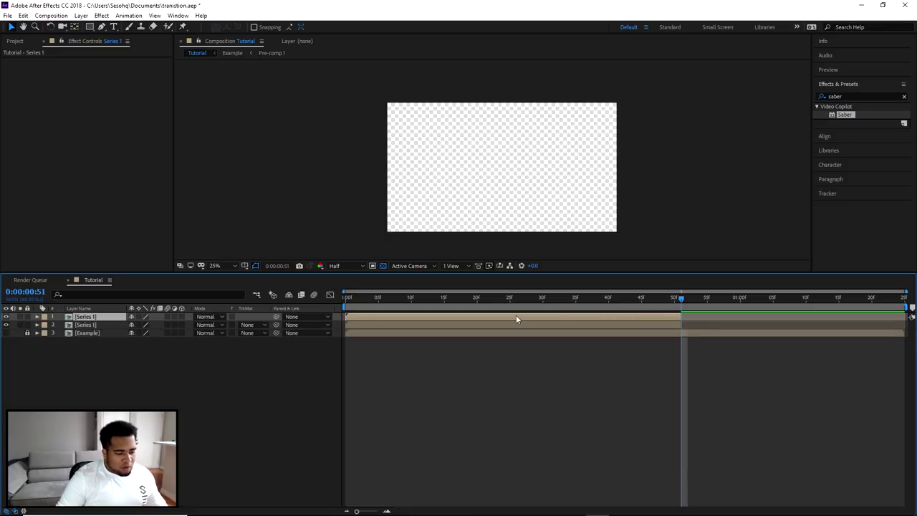
Step: Time-reverse the upper Series 1 copy
{"action": "right_click", "coordinate": [89, 319]}
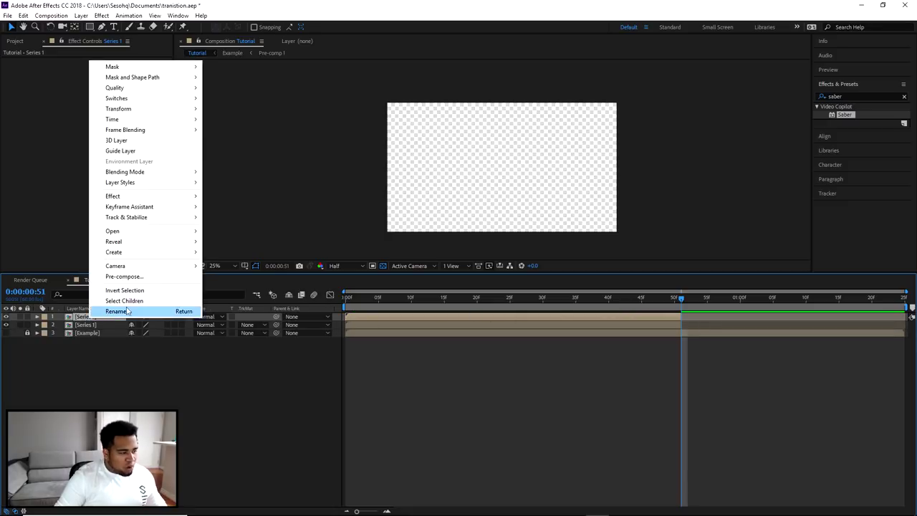
{"action": "mouse_move", "coordinate": [115, 119]}
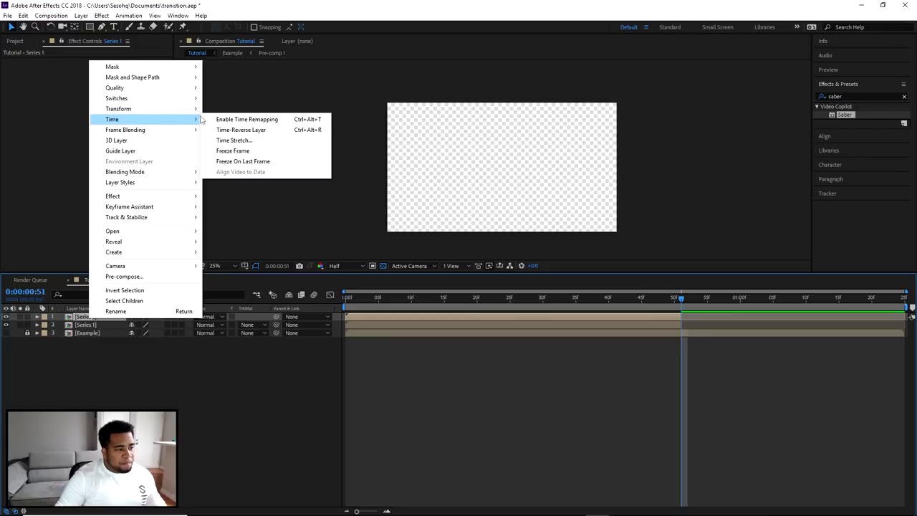
{"action": "left_click", "coordinate": [227, 130]}
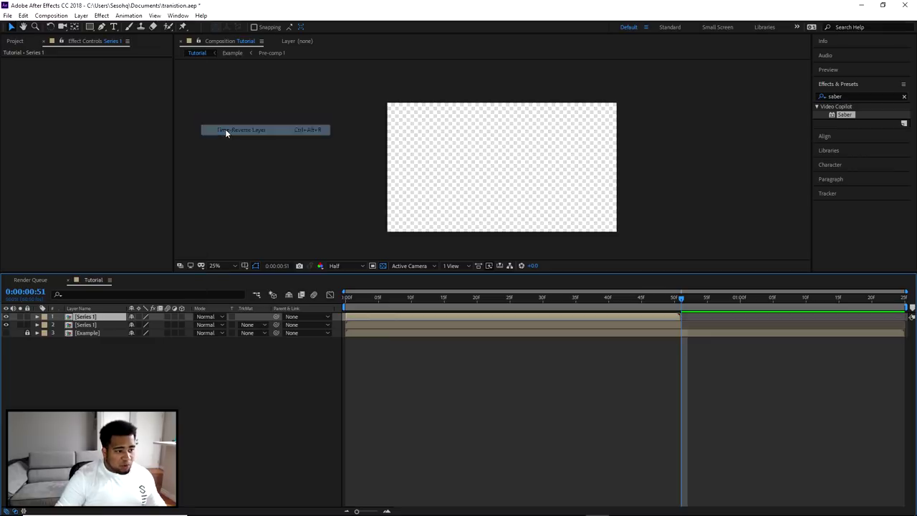
Step: Time-stretch the reversed Series 1 copy to a new duration of -0:00:00:25
{"action": "right_click", "coordinate": [94, 317]}
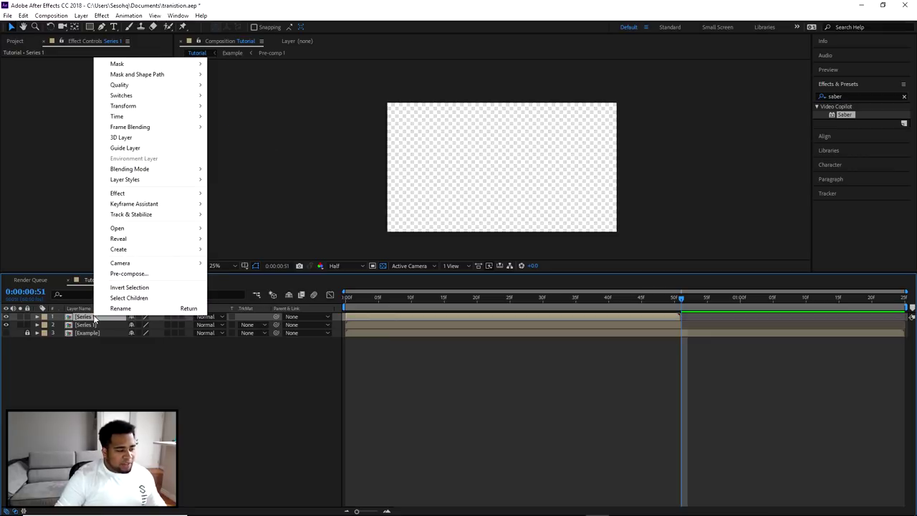
{"action": "right_click", "coordinate": [87, 318]}
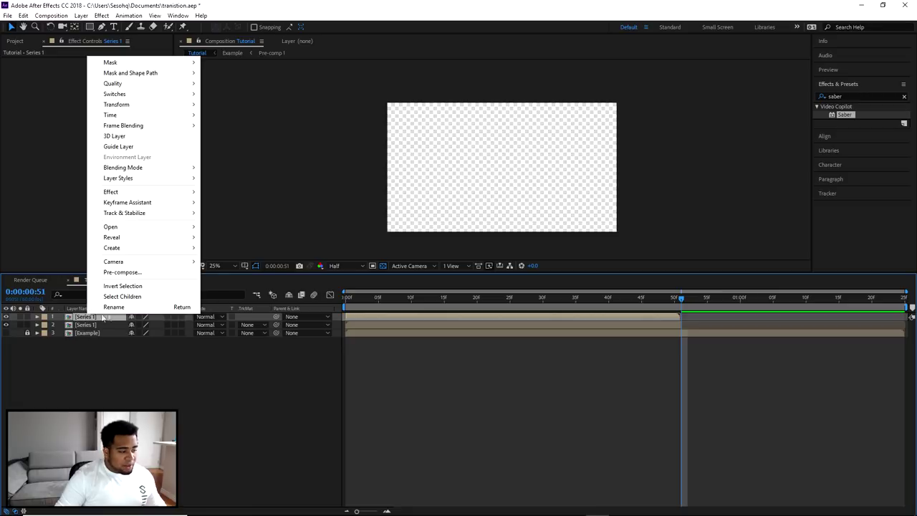
{"action": "mouse_move", "coordinate": [115, 115]}
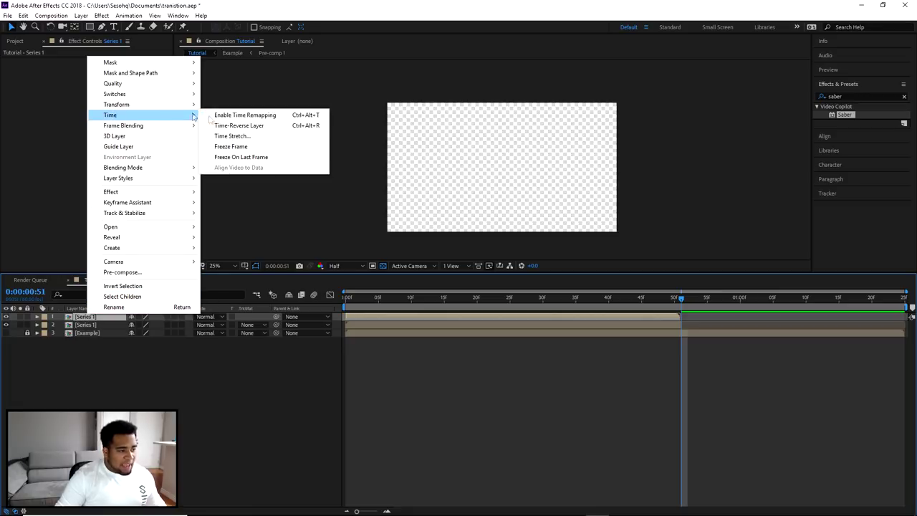
{"action": "left_click", "coordinate": [237, 136]}
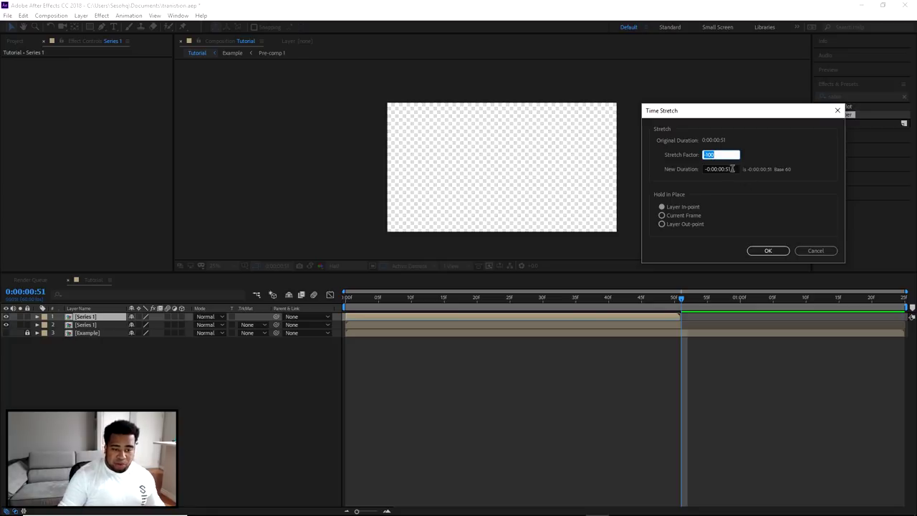
{"action": "type", "text": "90"}
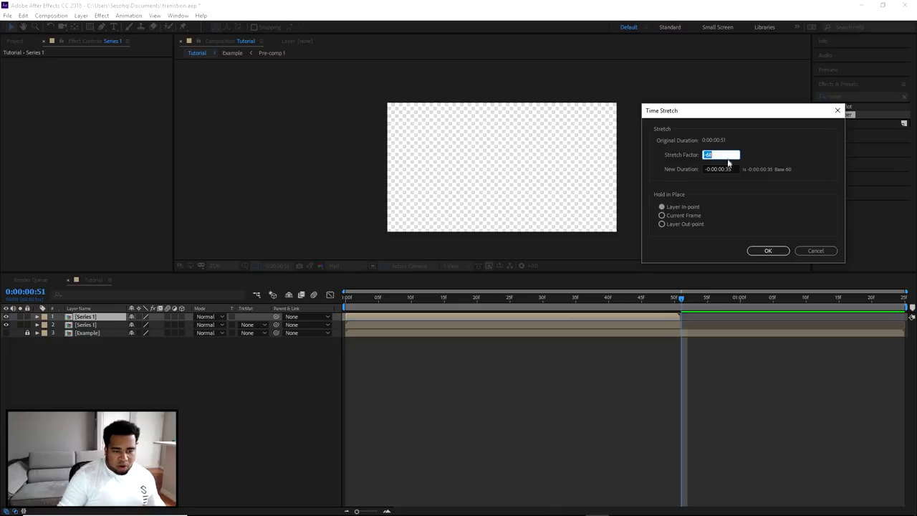
{"action": "left_click", "coordinate": [731, 169]}
{"action": "type", "text": "-25"}
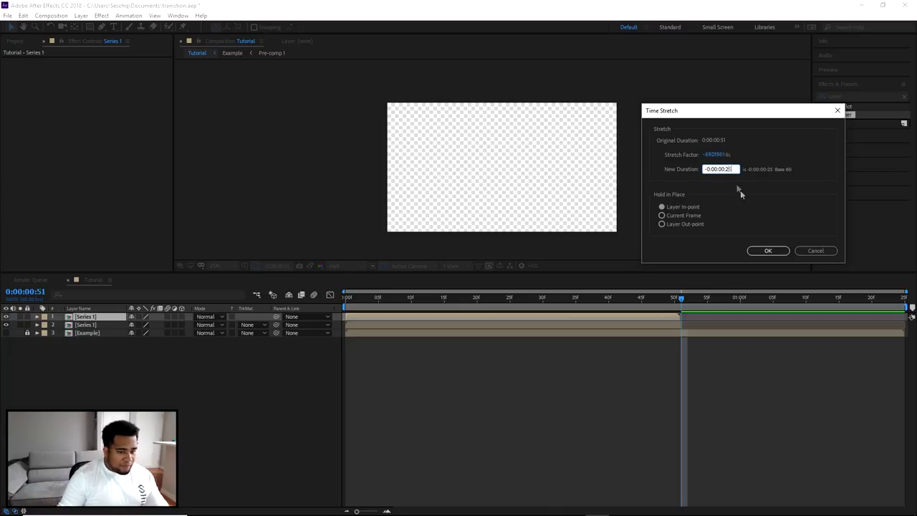
{"action": "left_click", "coordinate": [737, 170]}
{"action": "left_click", "coordinate": [777, 251]}
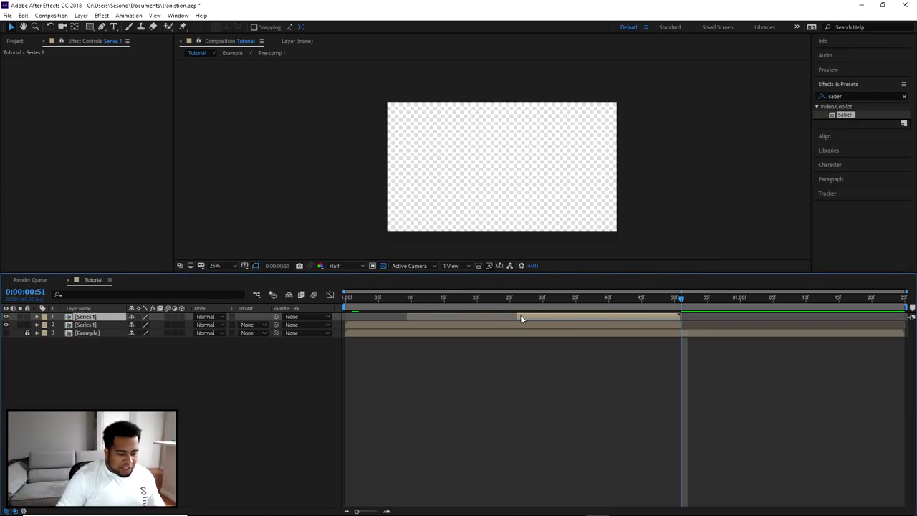
Step: Move the reversed Series 1 copy to start at frame 51, where the first one ends, and preview the full transition from frame 0
{"action": "left_click_drag", "start_coordinate": [519, 316], "coordinate": [684, 318]}
{"action": "left_click", "coordinate": [694, 298]}
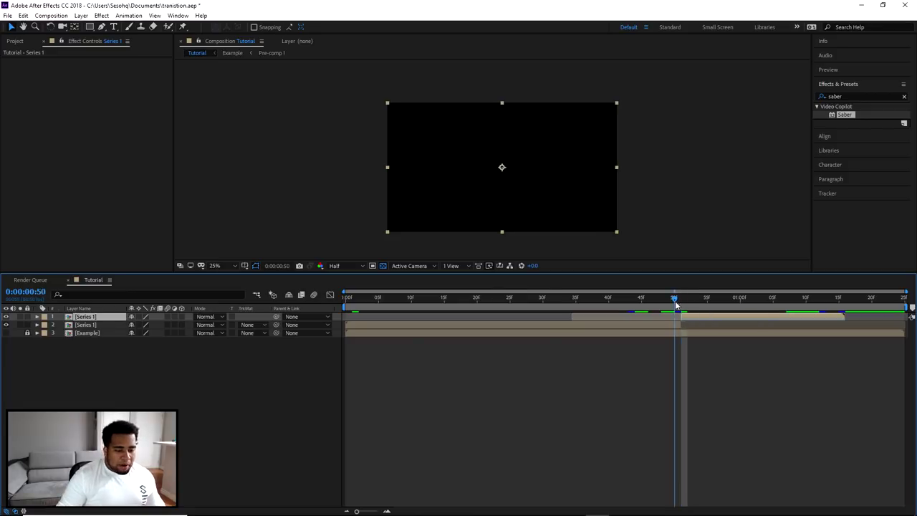
{"action": "left_click_drag", "start_coordinate": [681, 299], "coordinate": [347, 301]}
{"action": "key", "text": "space"}
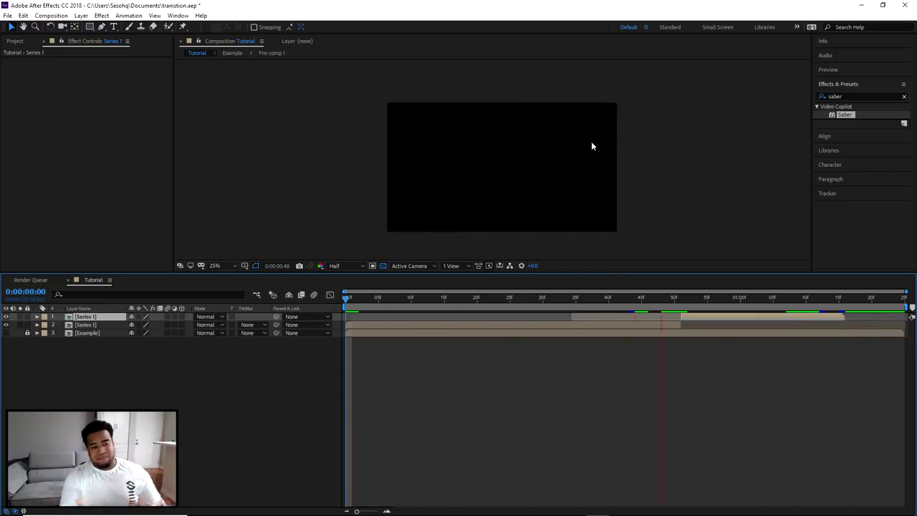
{"action": "key", "text": "space"}
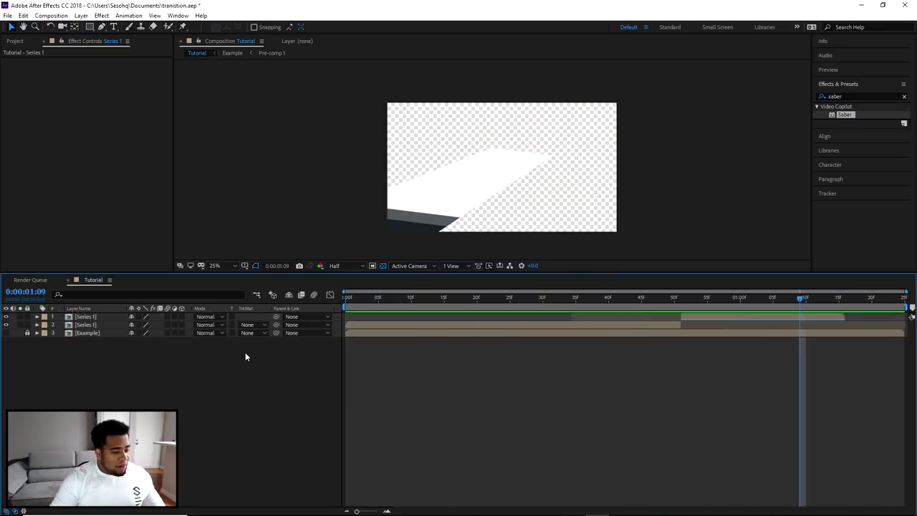
Step: Add the Tutorial composition to the render queue and confirm its render settings at Best quality and Full resolution
{"action": "left_click", "coordinate": [52, 16]}
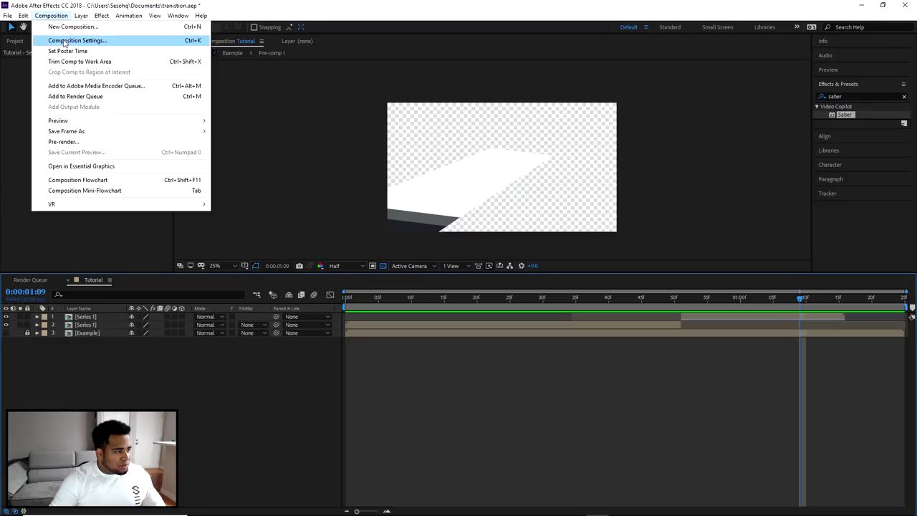
{"action": "left_click", "coordinate": [86, 96]}
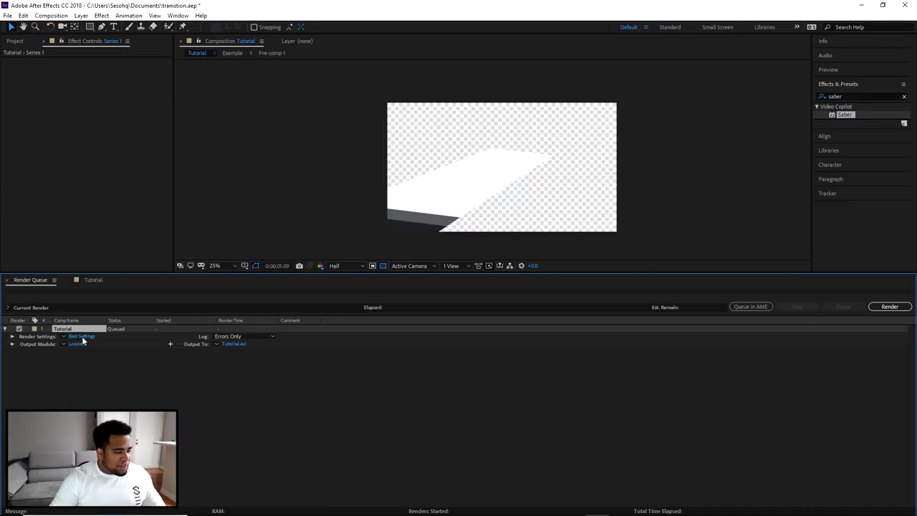
{"action": "left_click", "coordinate": [81, 336]}
{"action": "left_click", "coordinate": [698, 426]}
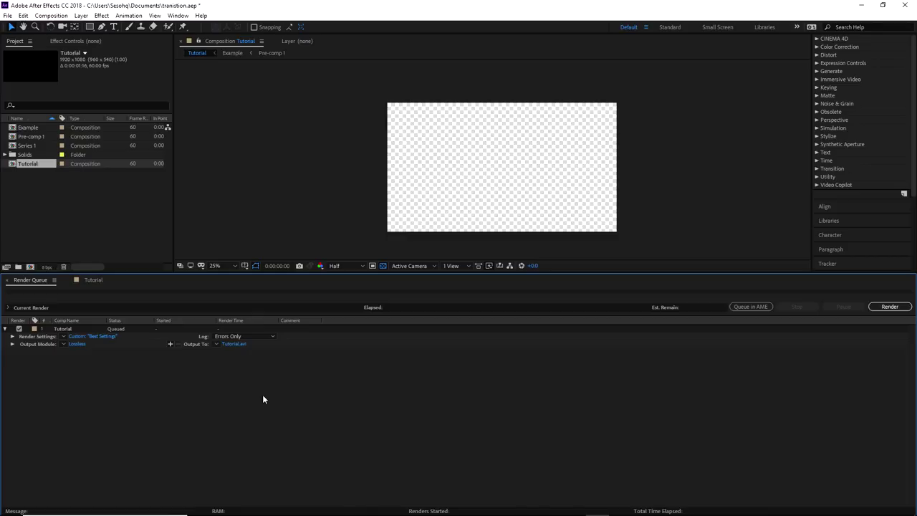
{"action": "left_click", "coordinate": [92, 336]}
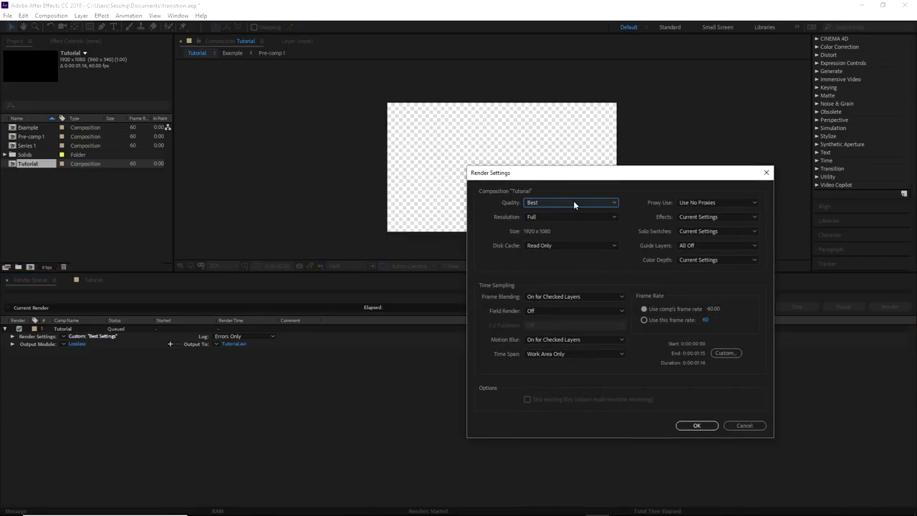
{"action": "left_click", "coordinate": [697, 425]}
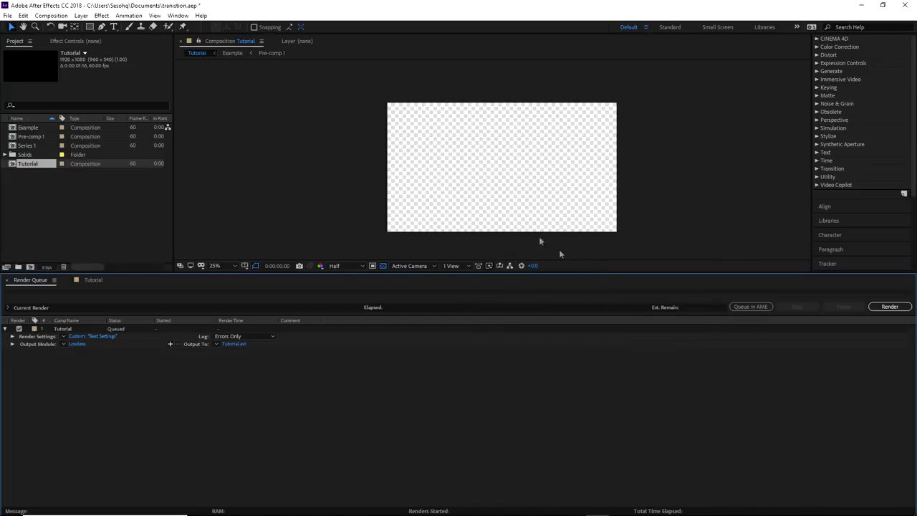
Step: Toggle the composition preview's transparency grid off and back on to check the transparent background
{"action": "left_click", "coordinate": [383, 266]}
{"action": "left_click", "coordinate": [383, 266]}
{"action": "left_click", "coordinate": [31, 280]}
Step: Configure the Tutorial render's output module as AVI with RGB + Alpha channels
{"action": "left_click", "coordinate": [77, 344]}
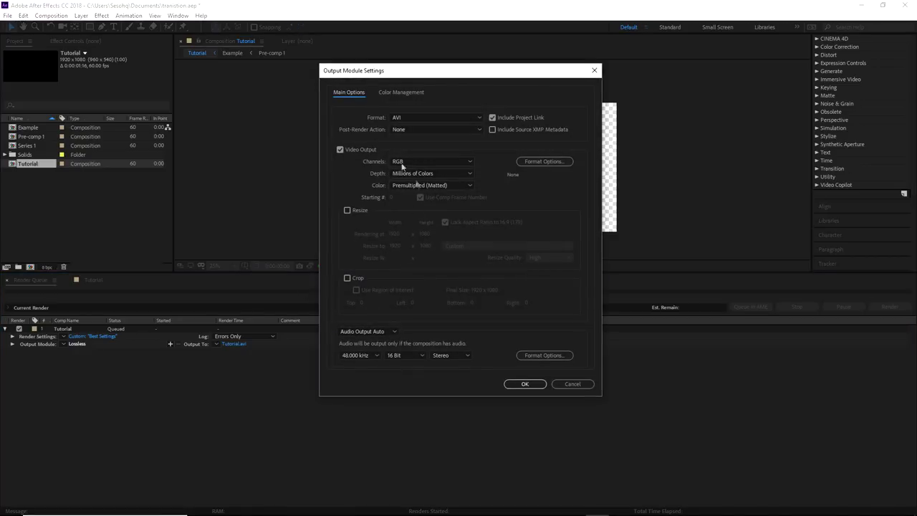
{"action": "left_click", "coordinate": [414, 117]}
{"action": "left_click", "coordinate": [414, 119]}
{"action": "left_click", "coordinate": [414, 163]}
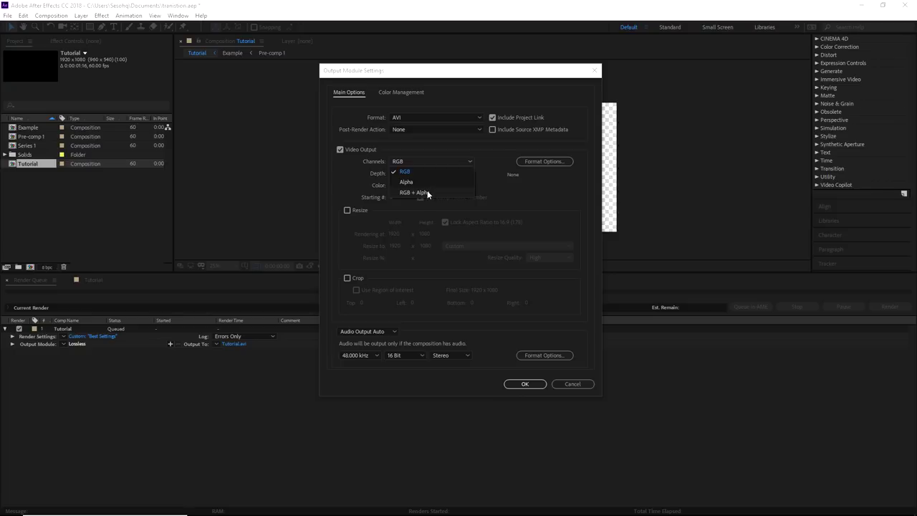
{"action": "left_click", "coordinate": [427, 193]}
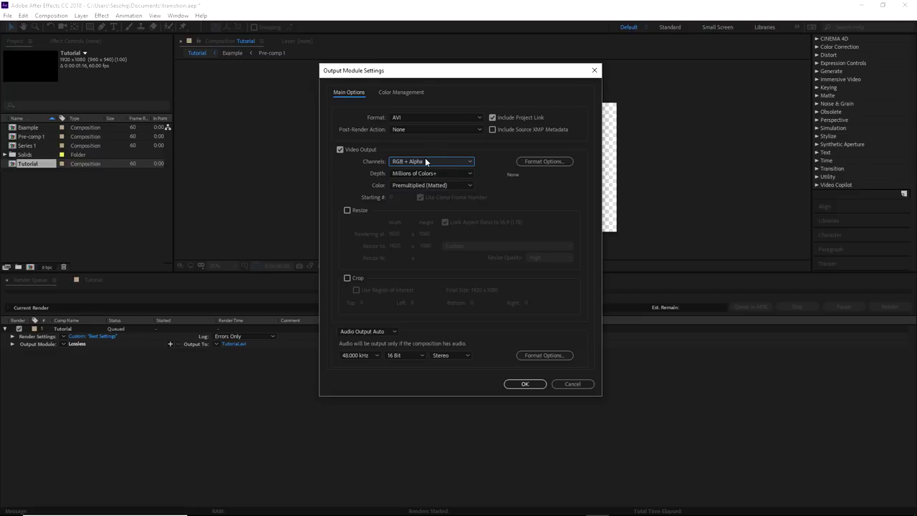
{"action": "left_click", "coordinate": [539, 380]}
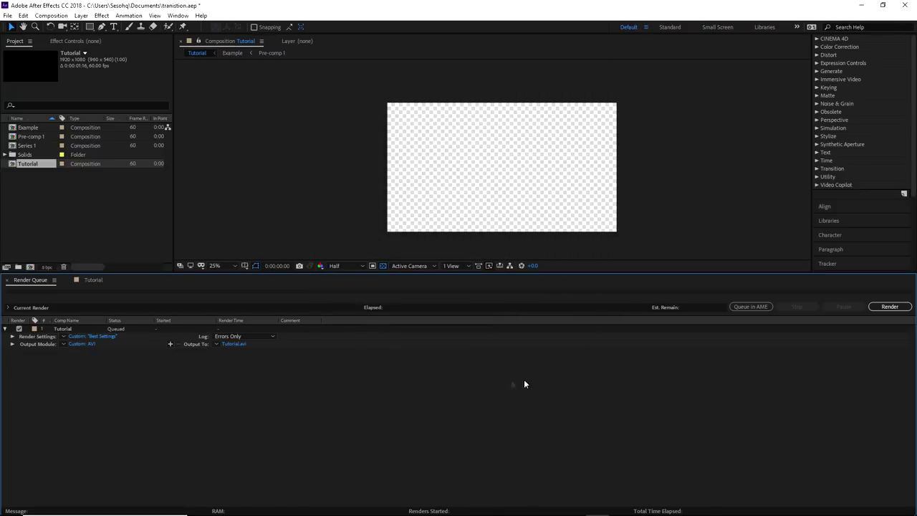